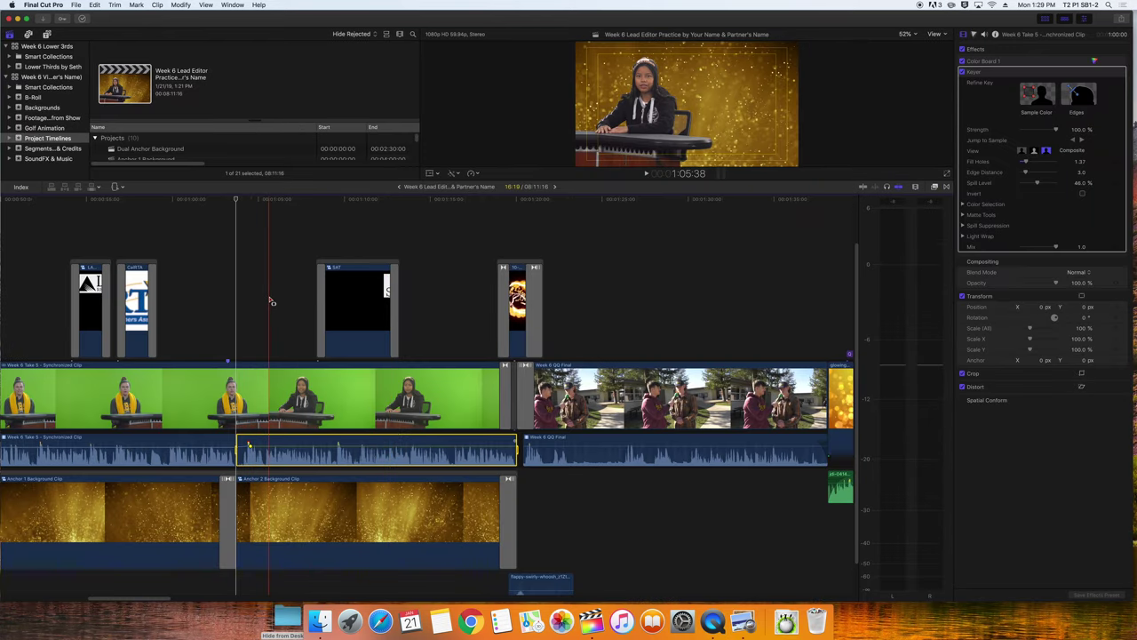
Play the Week 6 project and expand the 3D title's Substance settings
key(space)
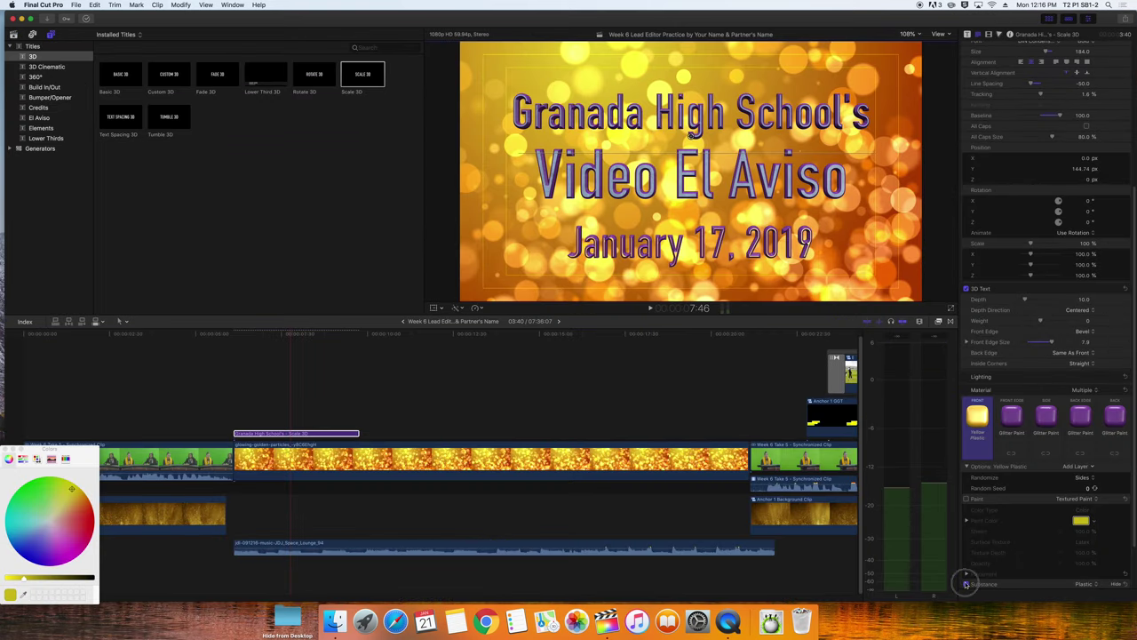
click(966, 583)
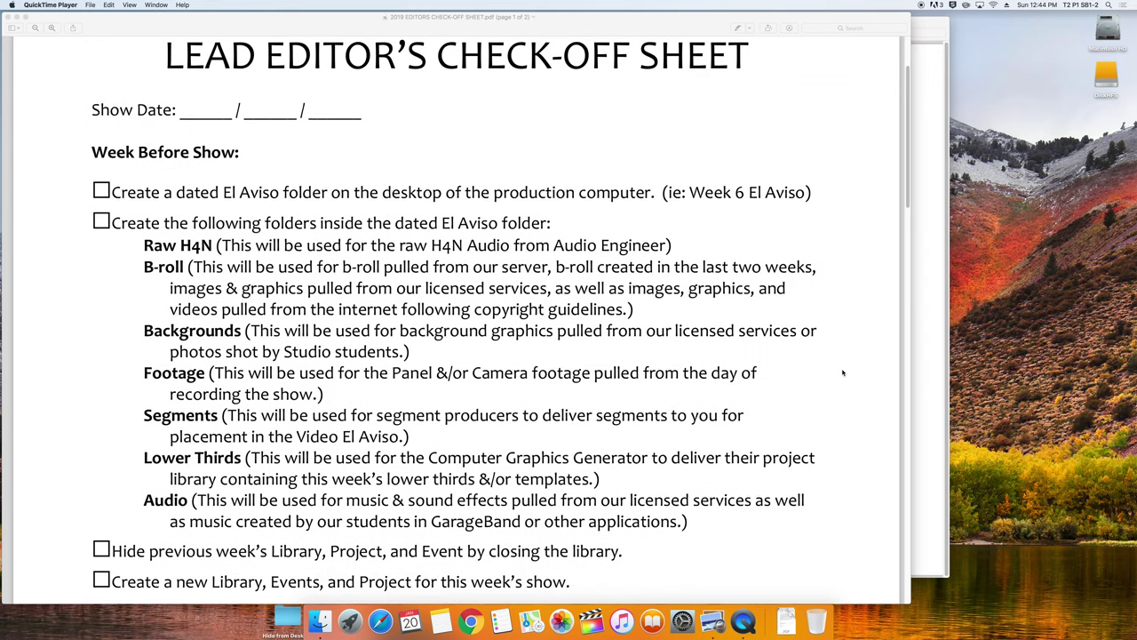
Scroll down through the Lead Editor's check-off sheet PDF
scroll(843, 374, down, 10)
scroll(843, 373, down, 10)
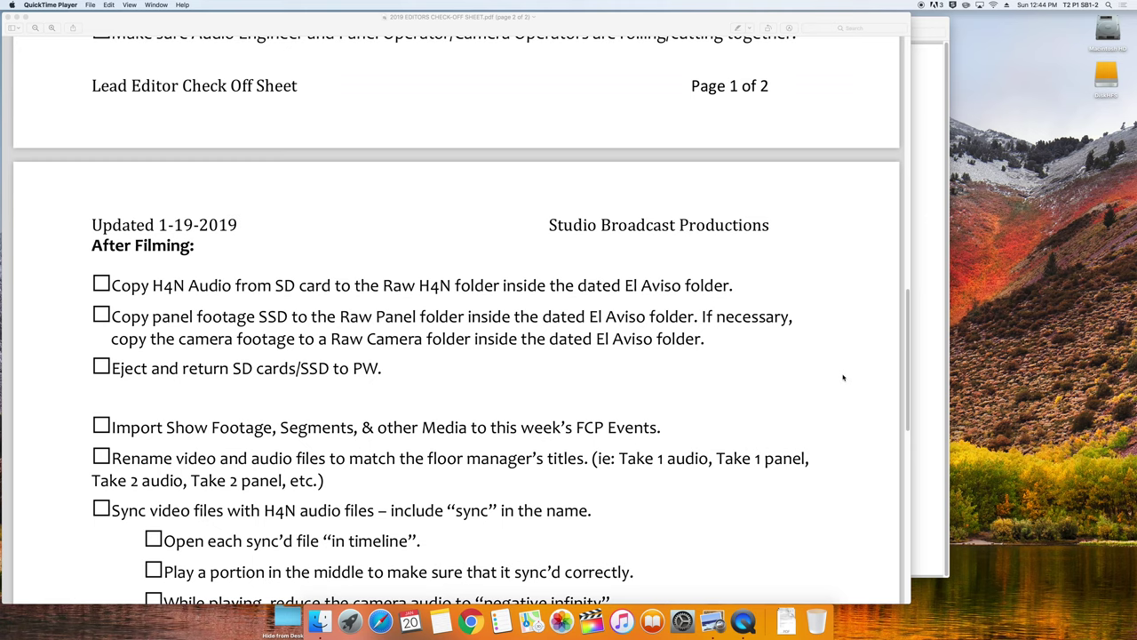
scroll(843, 377, down, 10)
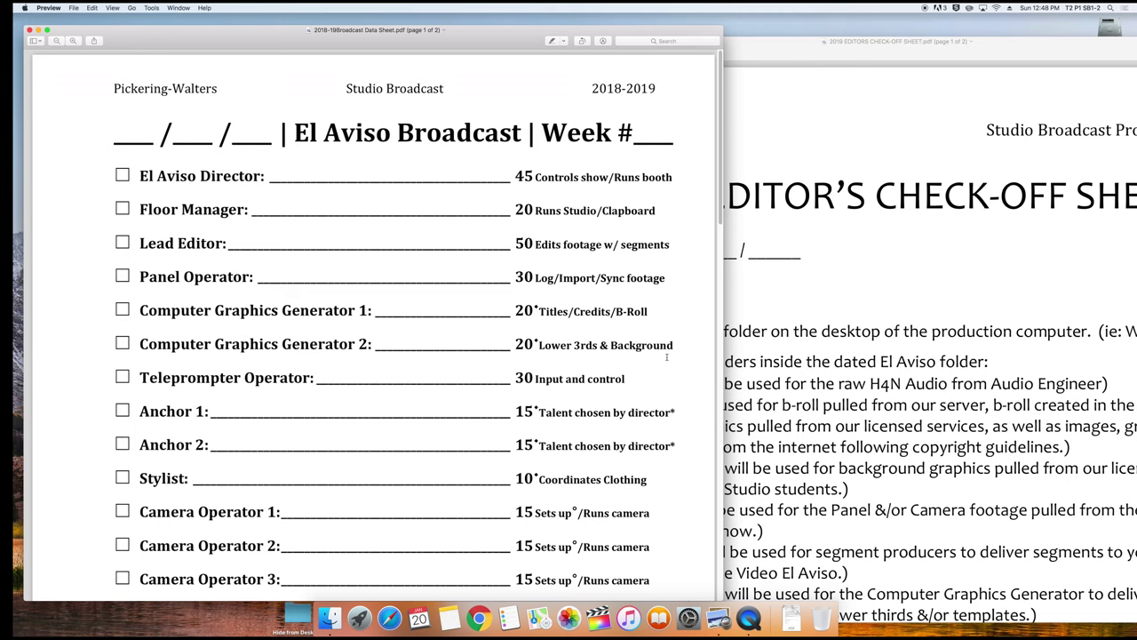
Scroll to the segment timing table on page 2 of the Broadcast Data Sheet
scroll(666, 358, down, 10)
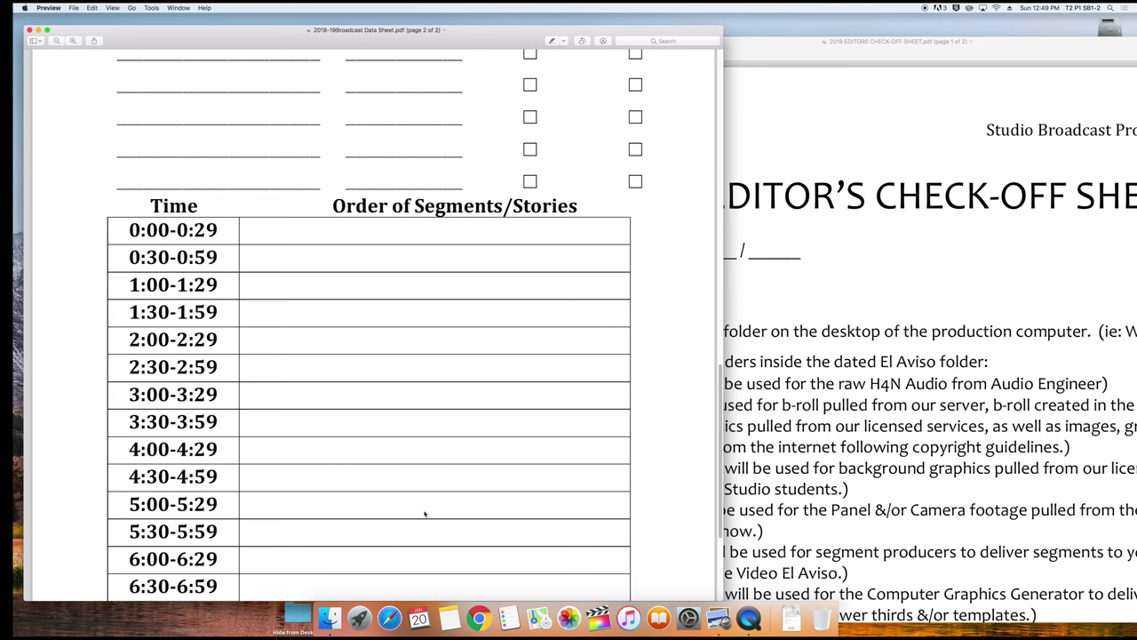
scroll(422, 480, down, 3)
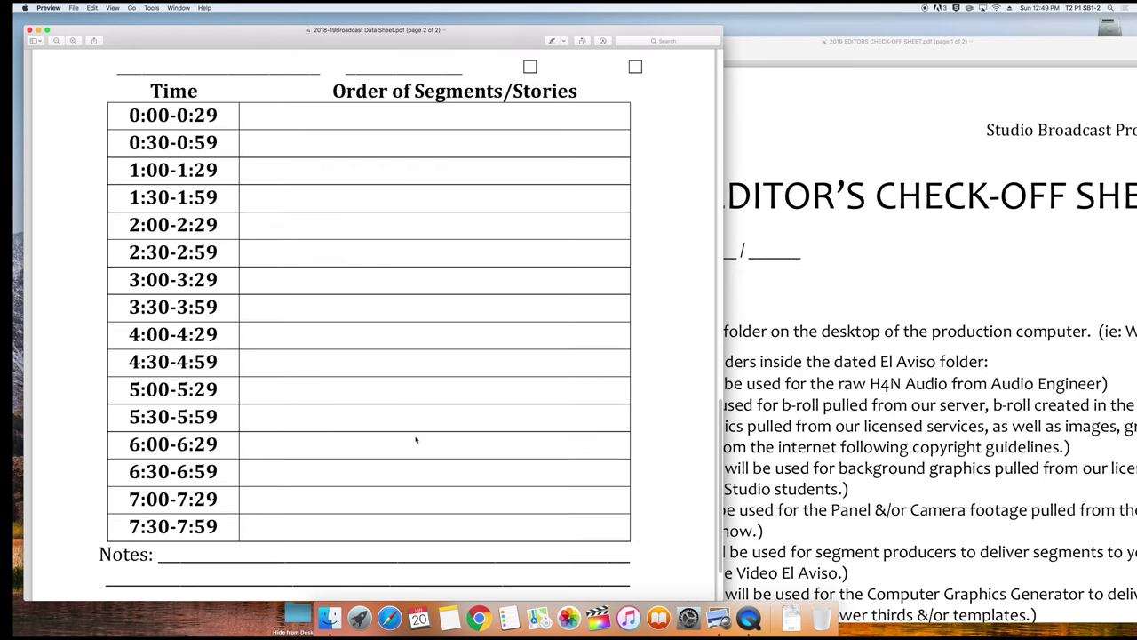
scroll(427, 422, down, 2)
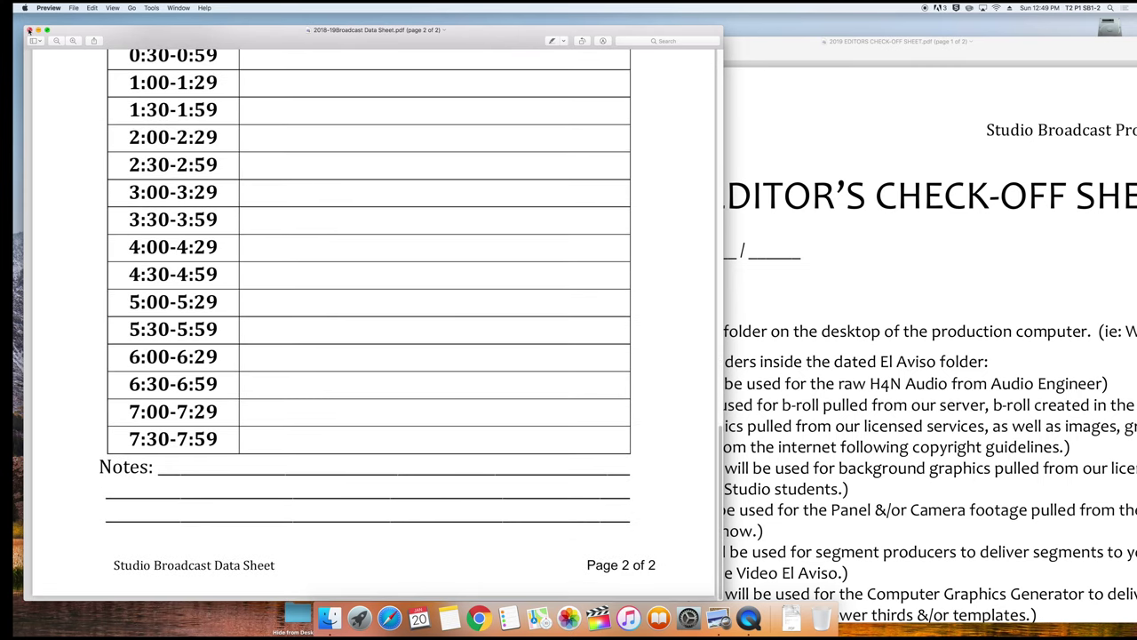
Close the Broadcast Data Sheet and move the check-off sheet window to the upper left
click(29, 31)
drag(730, 52, 297, 7)
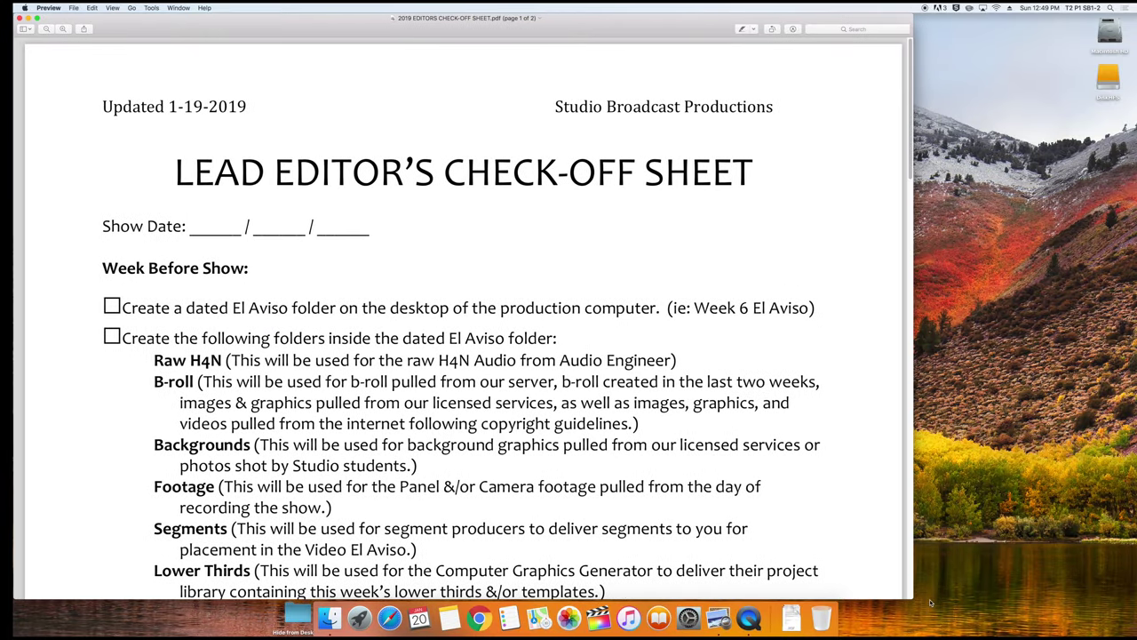
Shrink the check-off sheet to a quarter screen and commit the desktop folder's name
drag(913, 598, 355, 435)
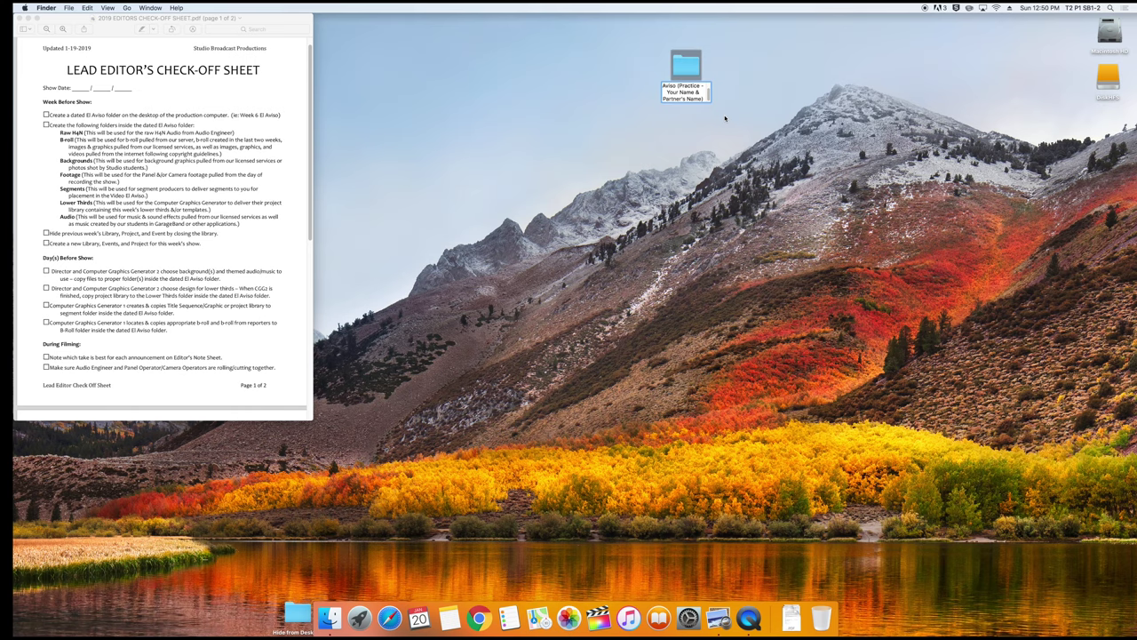
click(744, 108)
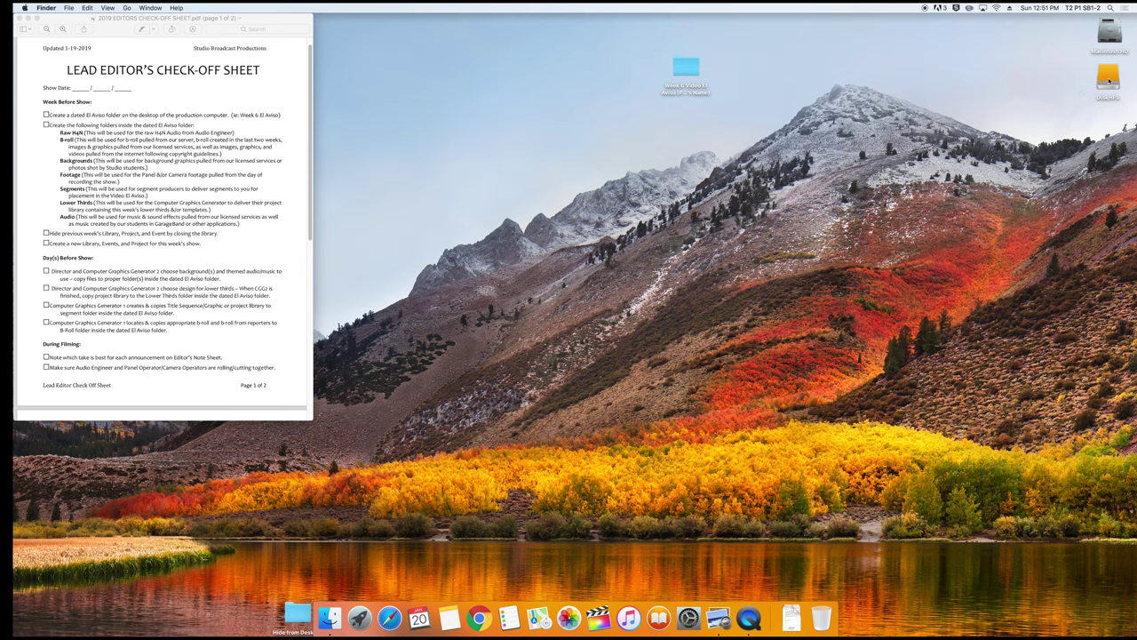
Open DiskHFS's Lead Editor Practice folder, rearrange the windows, and show Week 6 B-Roll's images
double_click(1108, 80)
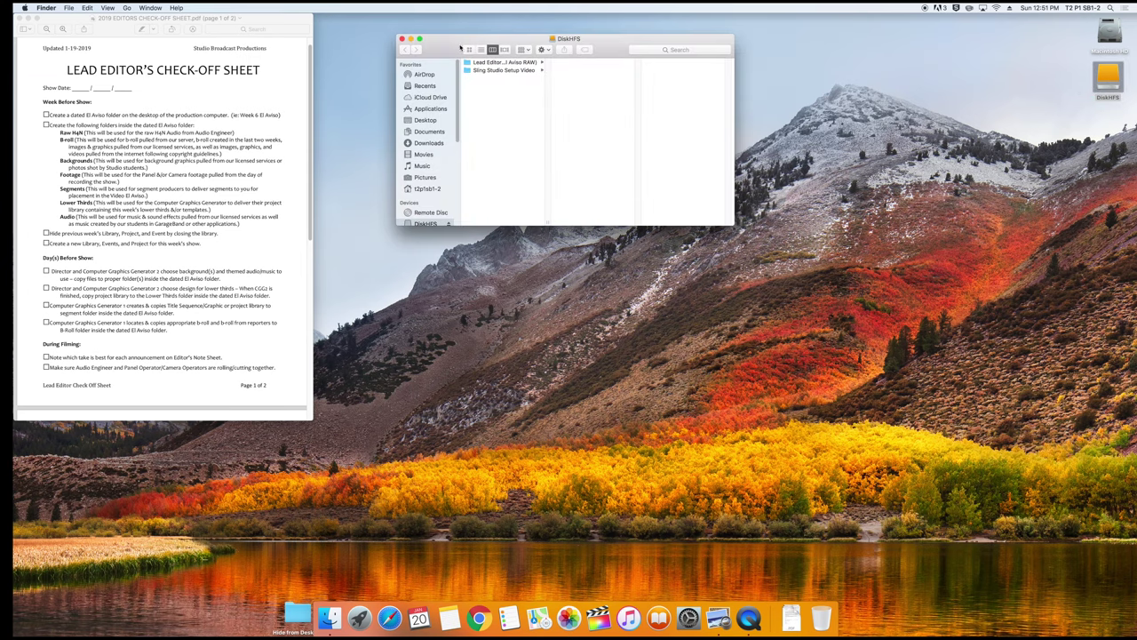
drag(461, 47, 645, 223)
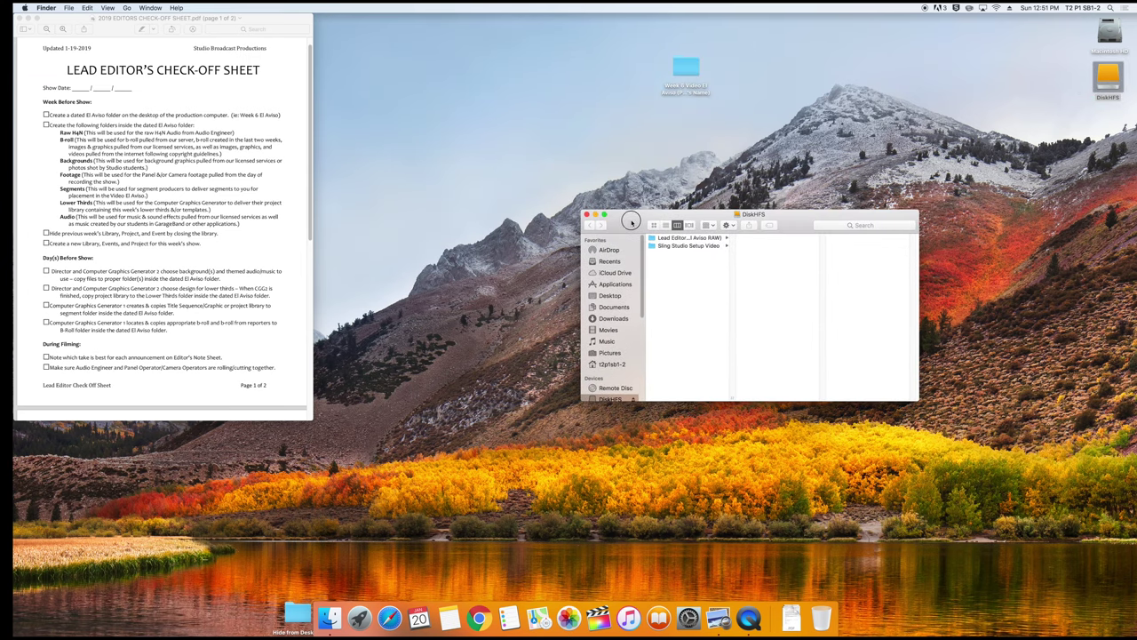
click(672, 239)
drag(630, 225, 686, 377)
click(118, 33)
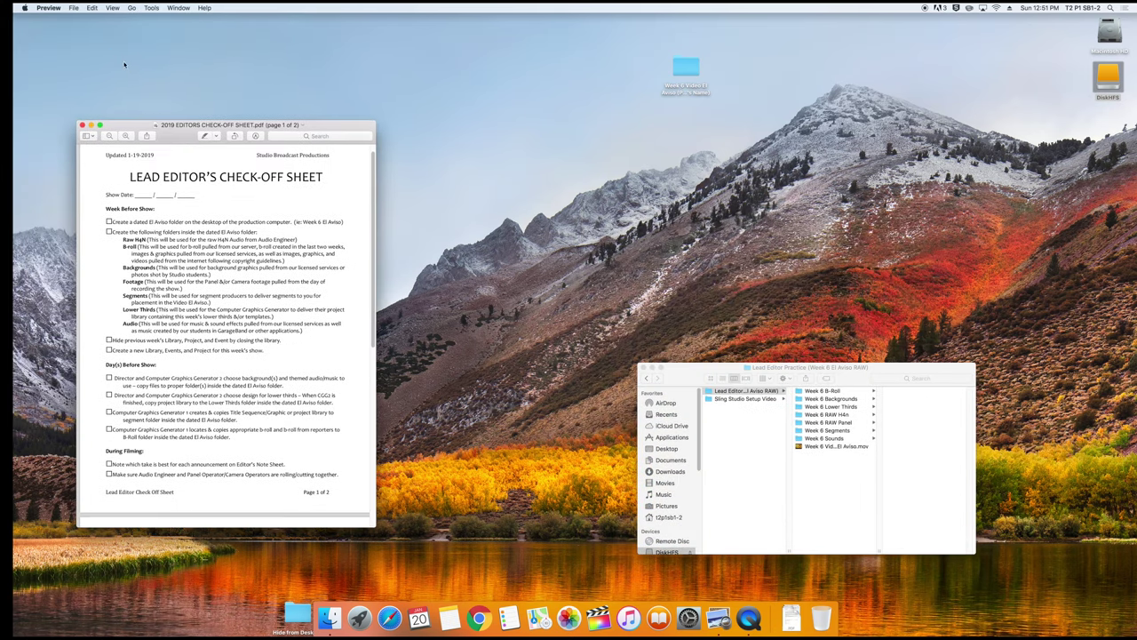
drag(182, 145, 130, 43)
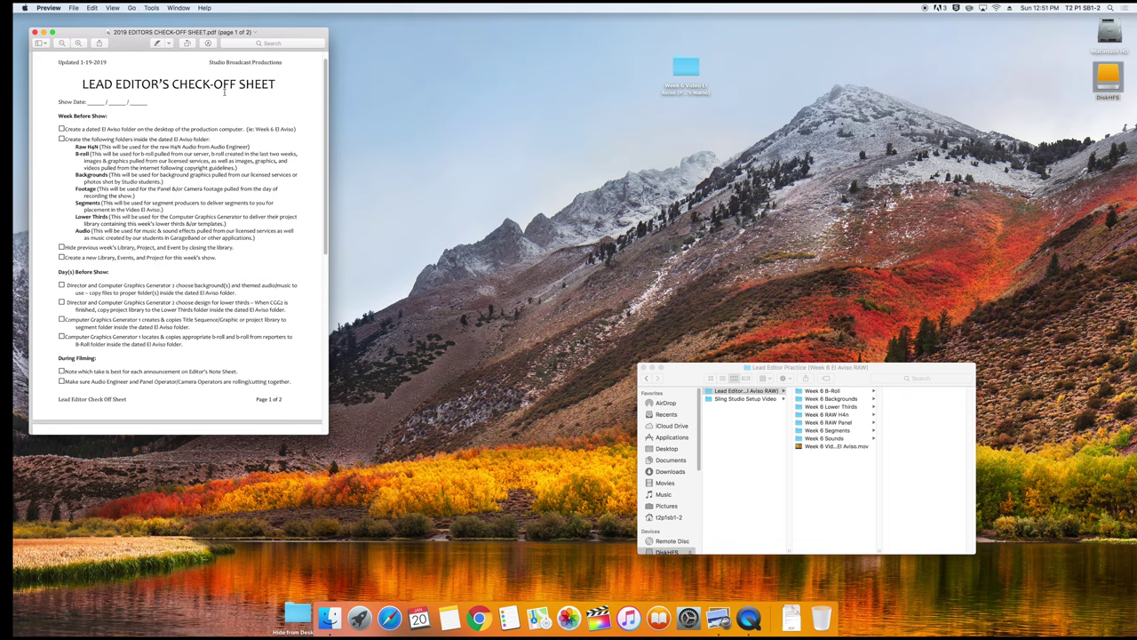
drag(782, 366, 544, 185)
click(584, 211)
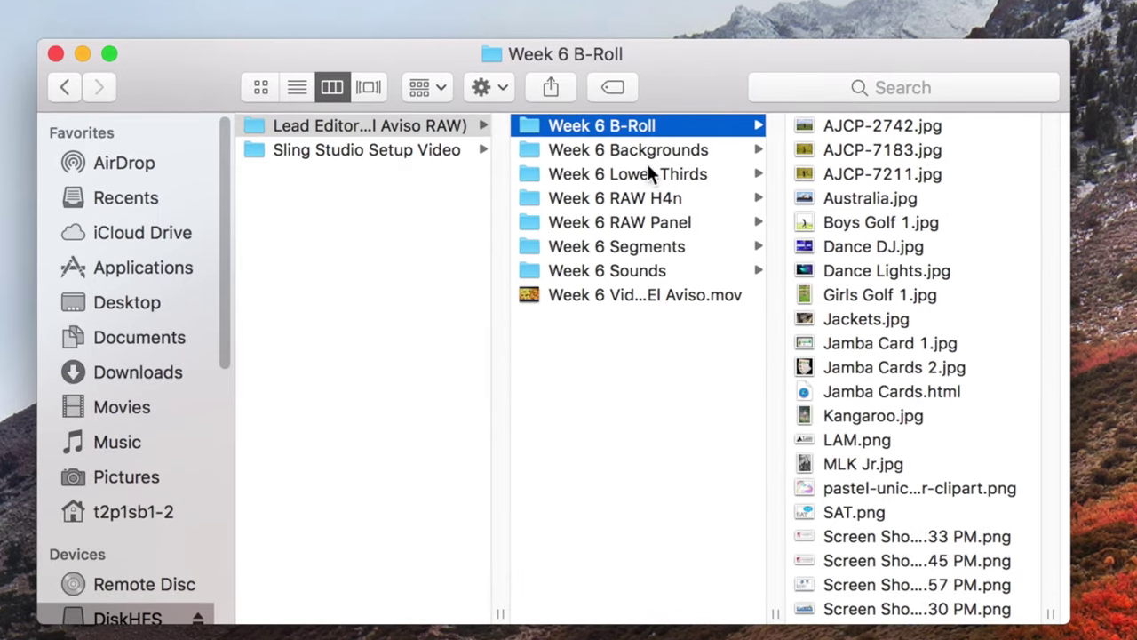
Preview the particle, golden glow, golden orb and yellow lines clips in Week 6 Backgrounds
click(647, 151)
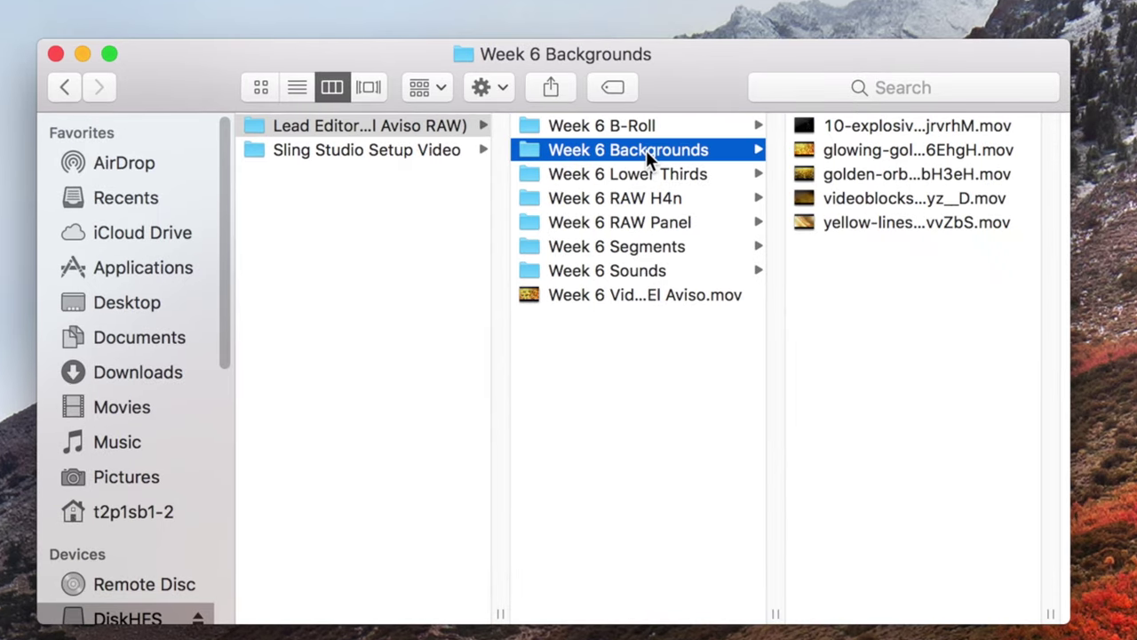
click(897, 125)
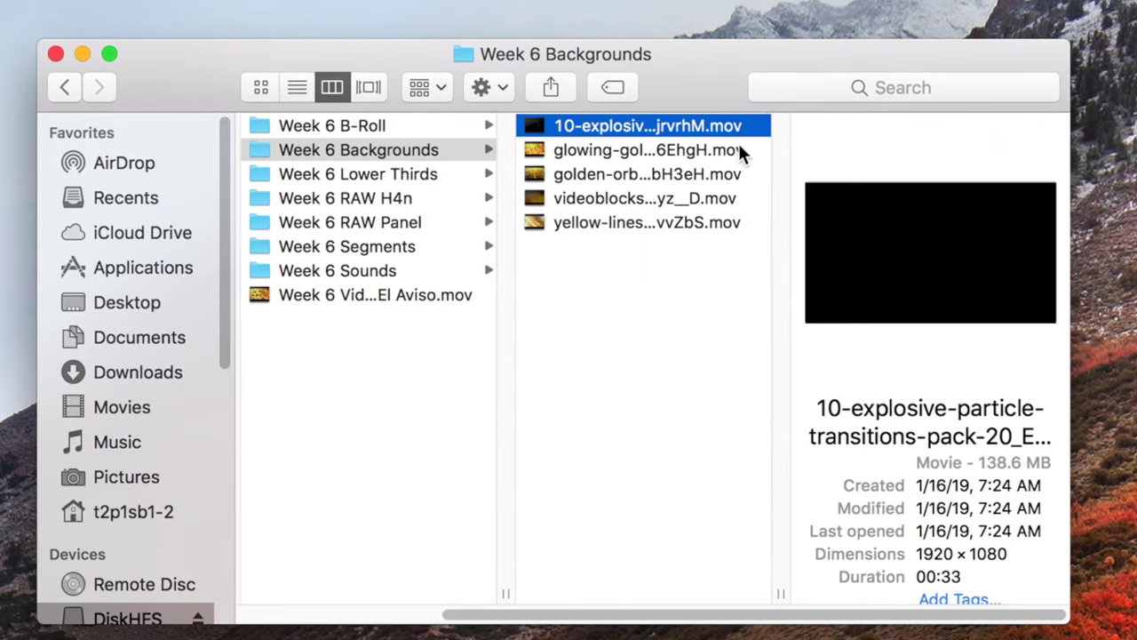
click(687, 149)
click(683, 174)
click(678, 198)
click(653, 222)
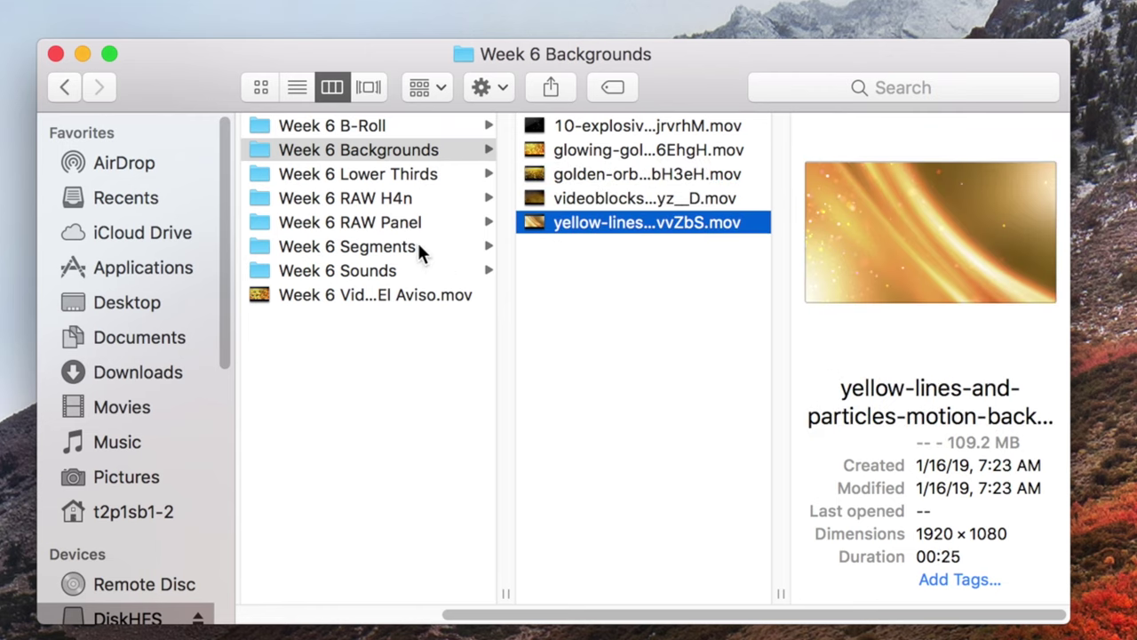
Browse Lower Thirds, RAW H4n, RAW Panel, Segments and Sounds, then preview Week 6 Video El Aviso.mov
click(391, 173)
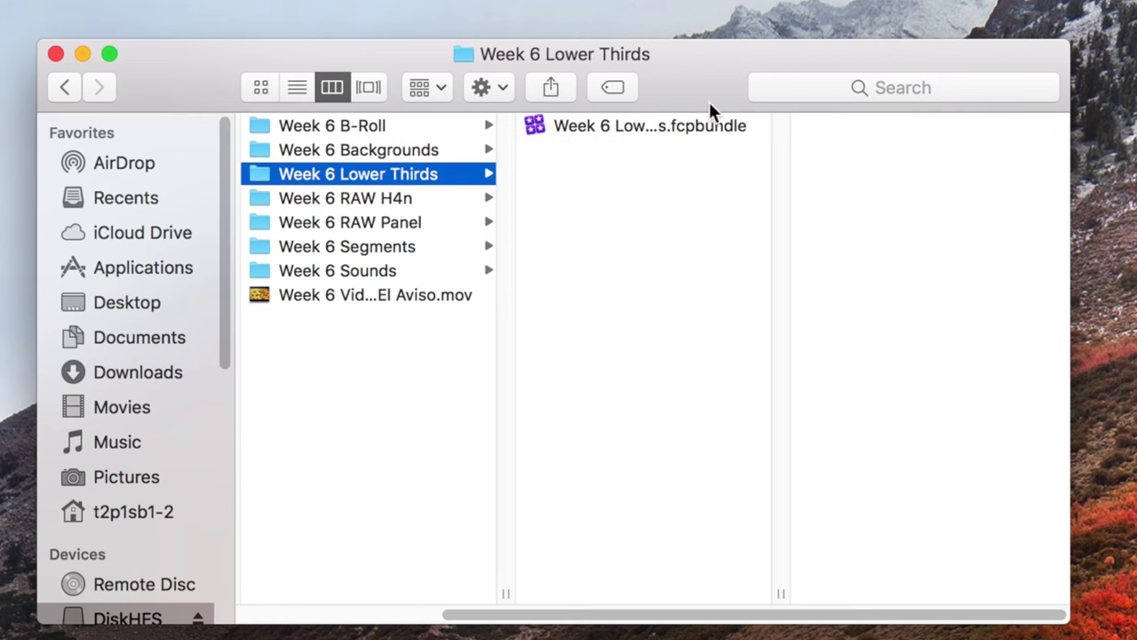
click(412, 206)
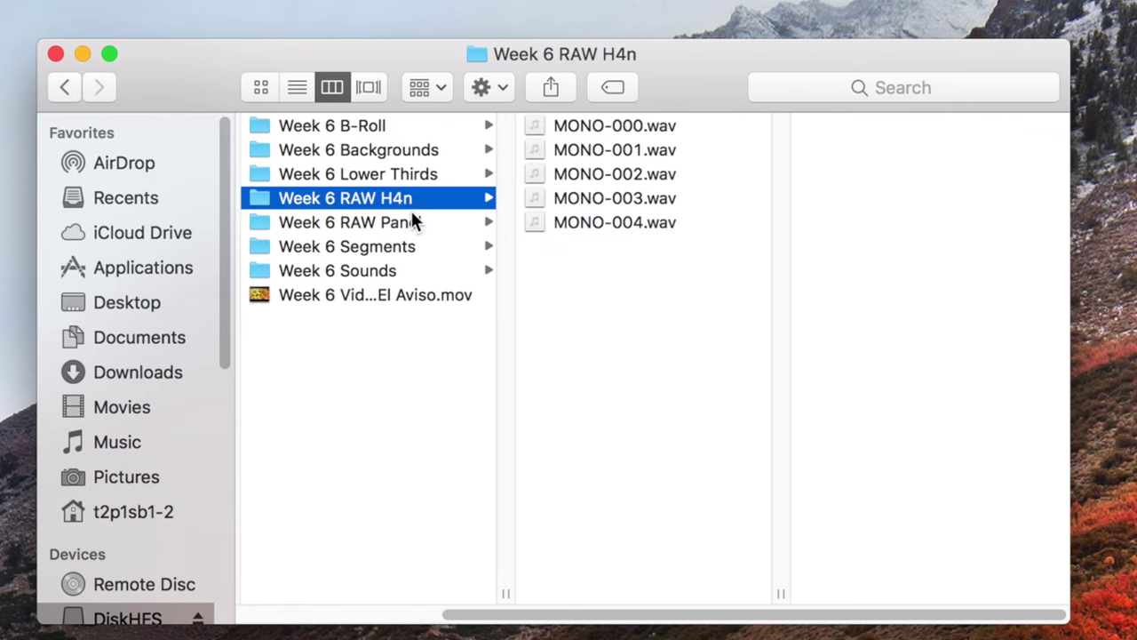
click(391, 223)
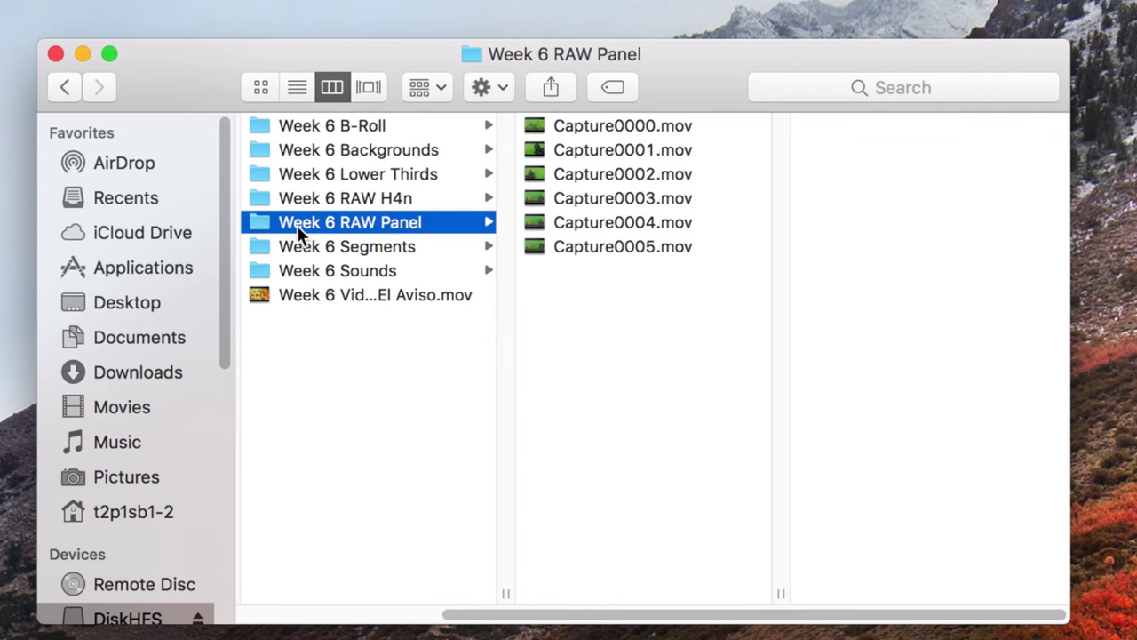
click(383, 251)
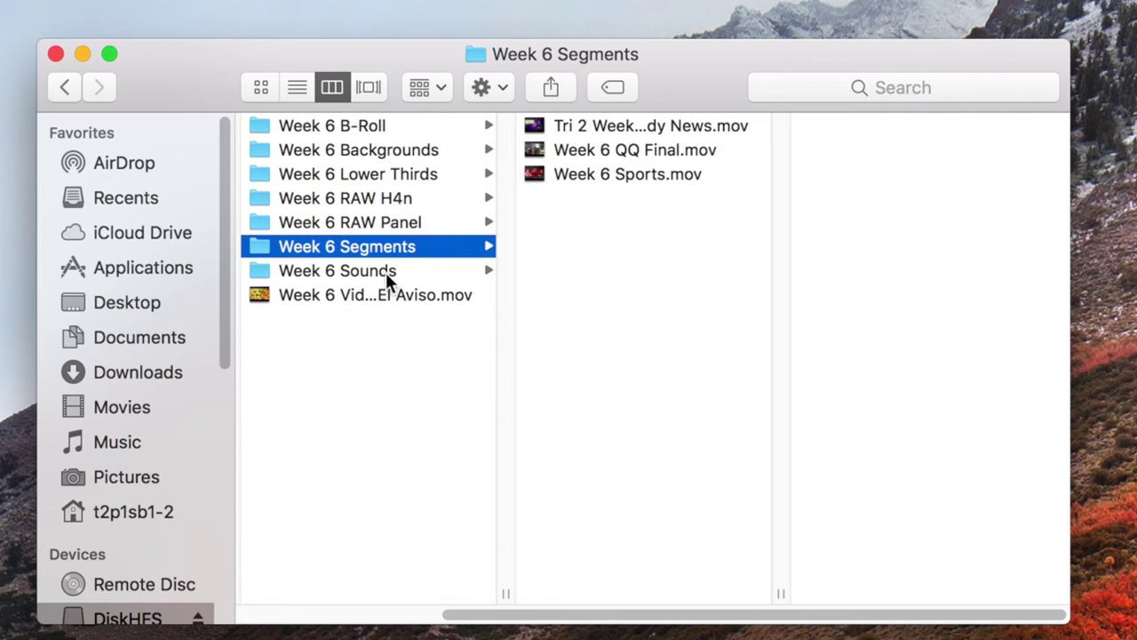
click(383, 271)
click(364, 295)
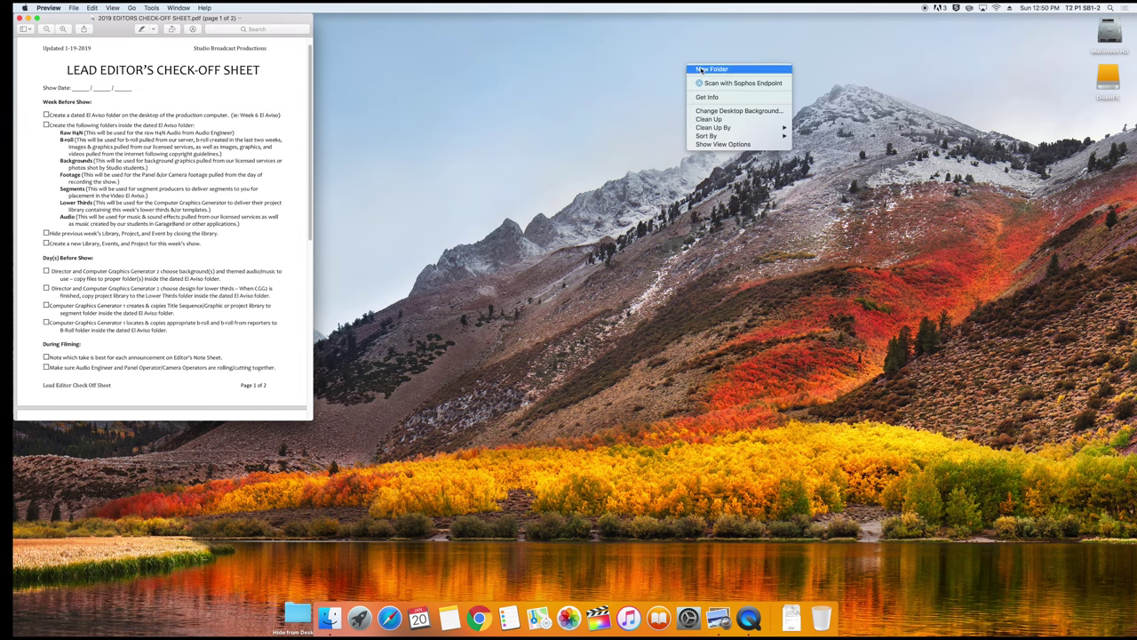
Create a desktop folder named 'Week 6 Video El Aviso (Practice - Your Name & Partner's Name)'
click(712, 70)
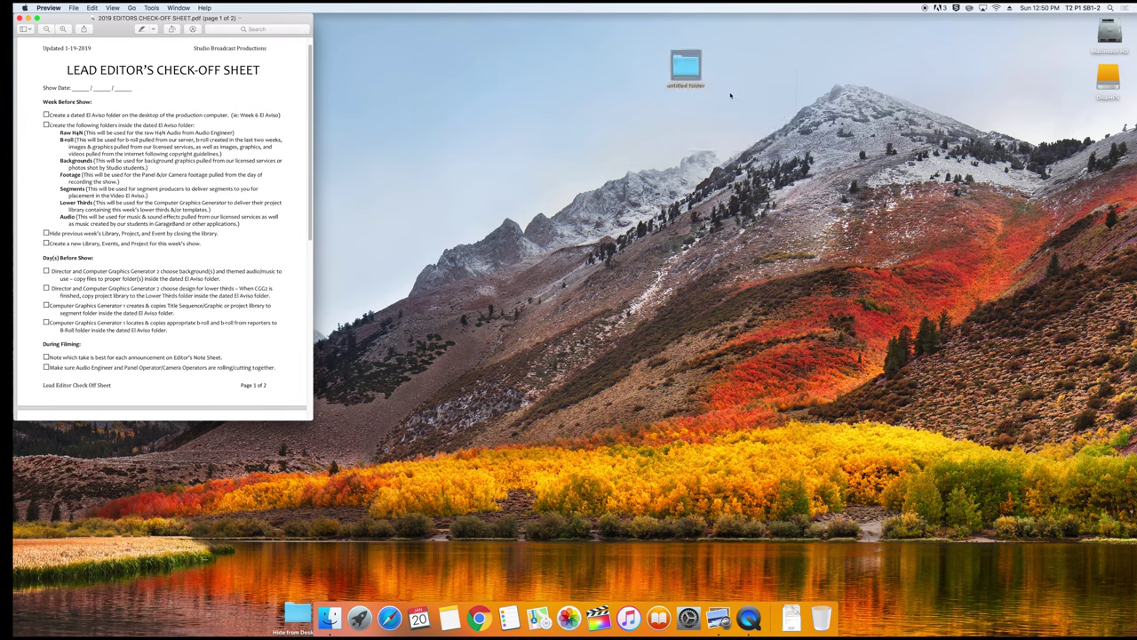
text(Wee)
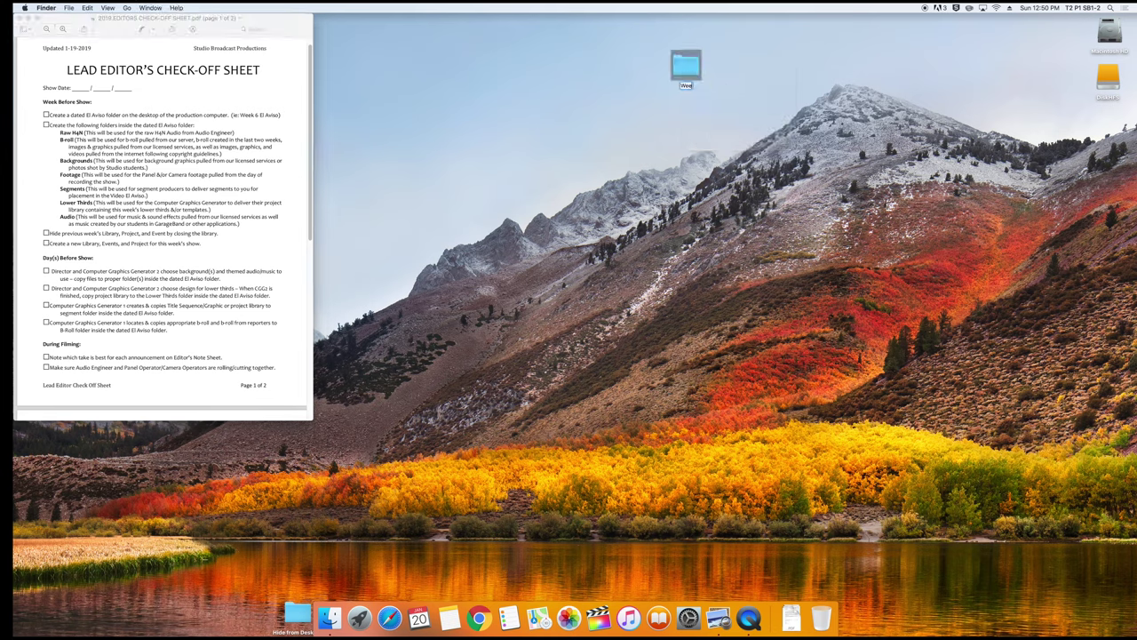
text(k 6 Video El Aviso (Practice - Your Name & Par)
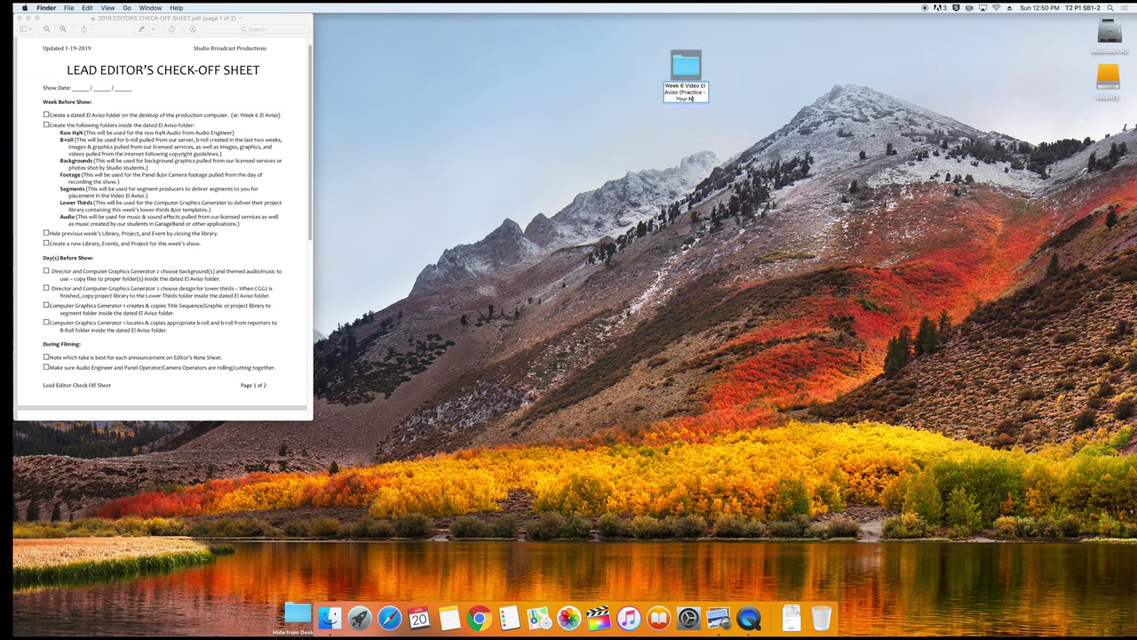
text(tner's Name))
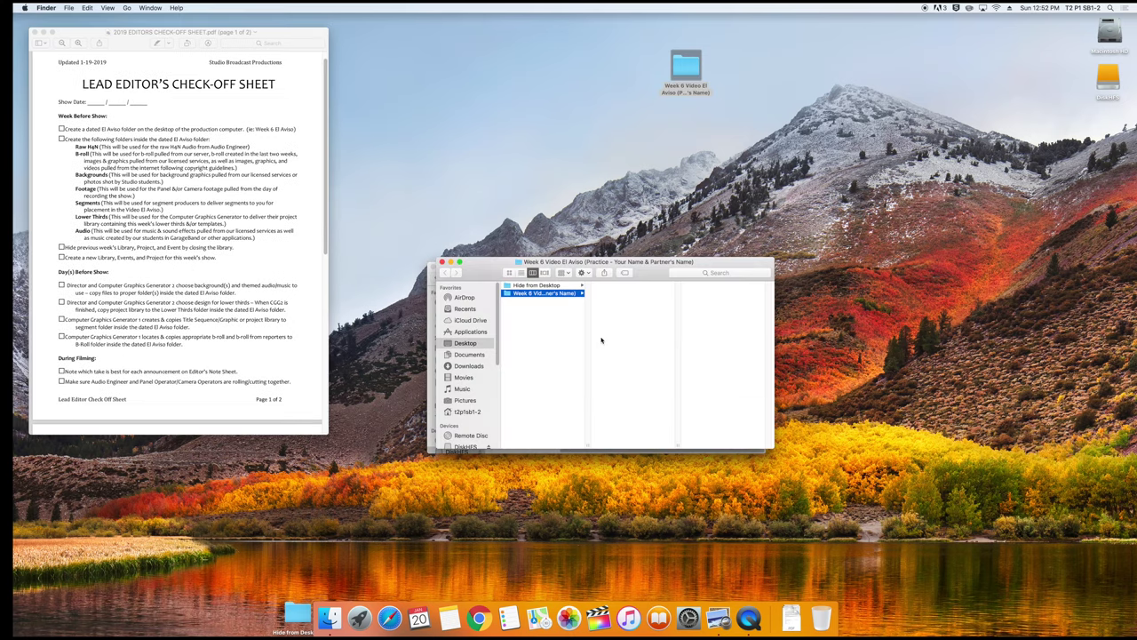
Create a Raw H4N folder inside the practice folder
key(super+shift+n)
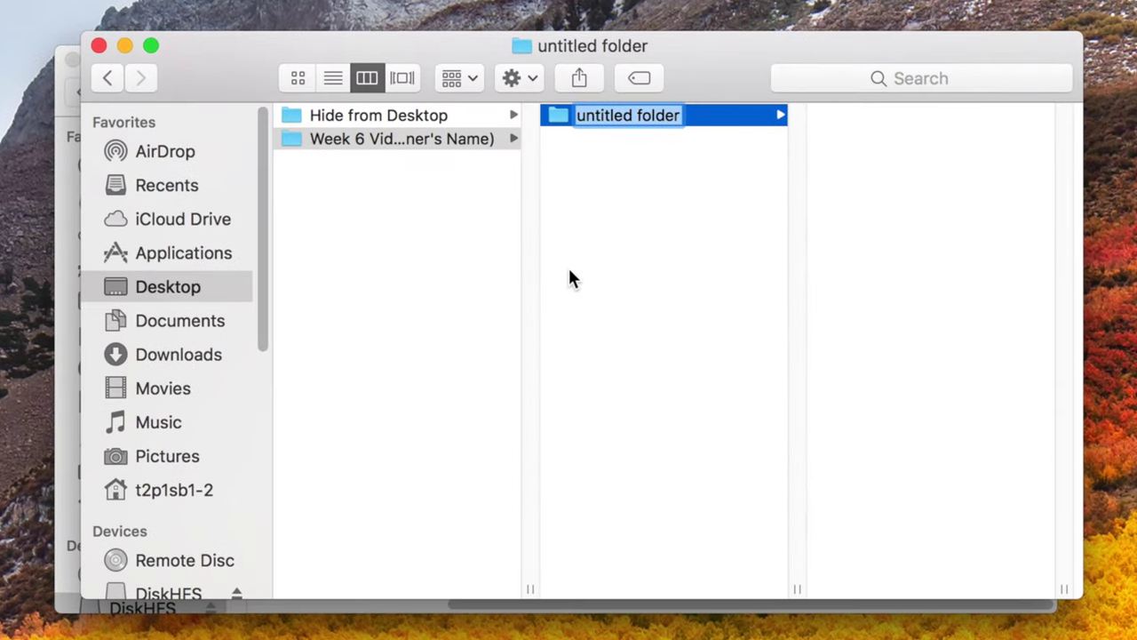
text(Ray)
key(BackSpace)
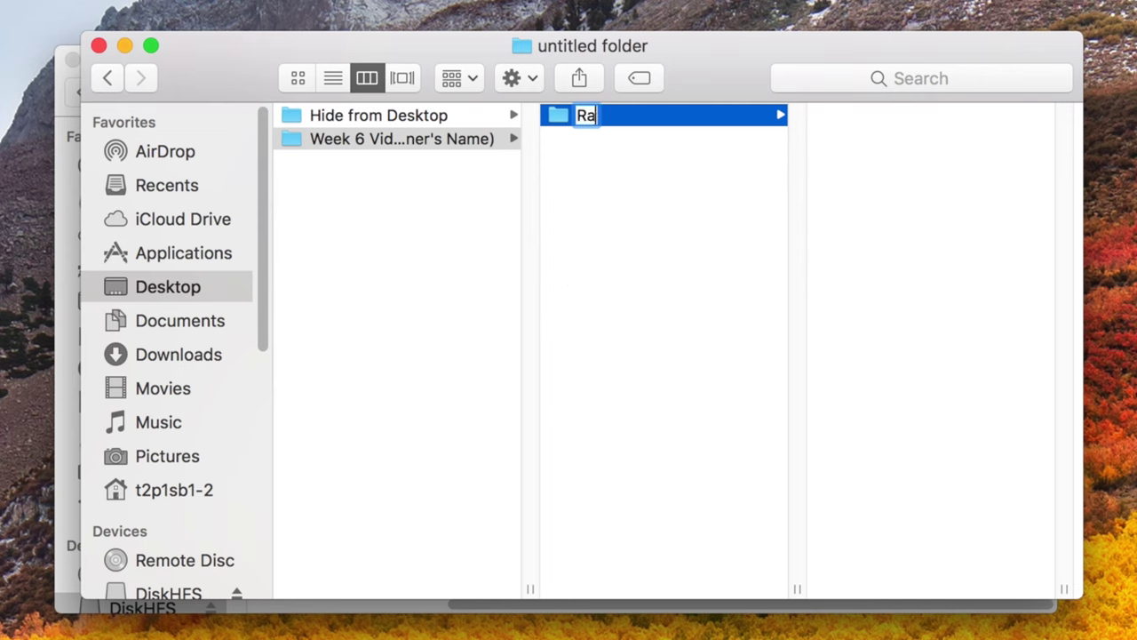
text(w H4N)
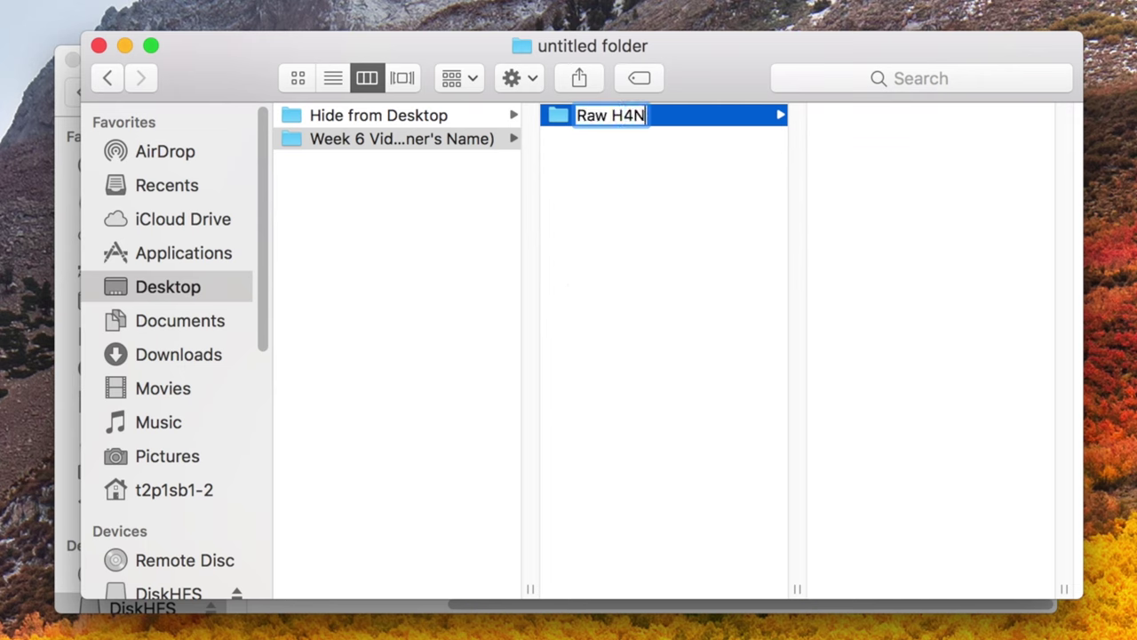
key(Return)
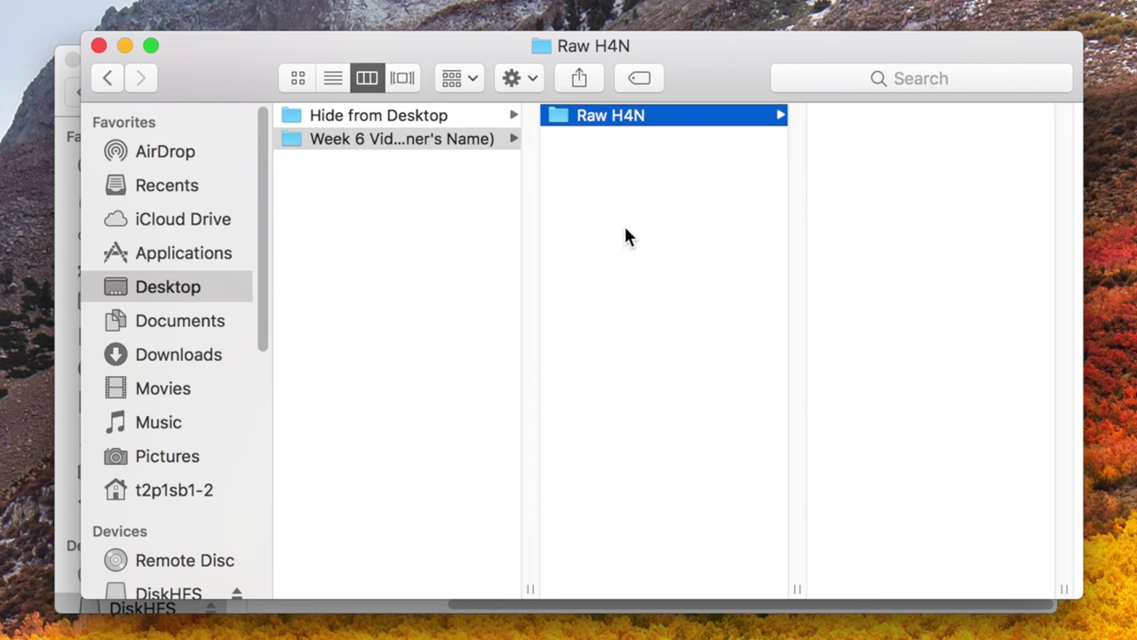
Add B-Roll and Backgrounds folders to the Week 6 practice folder
key(Left)
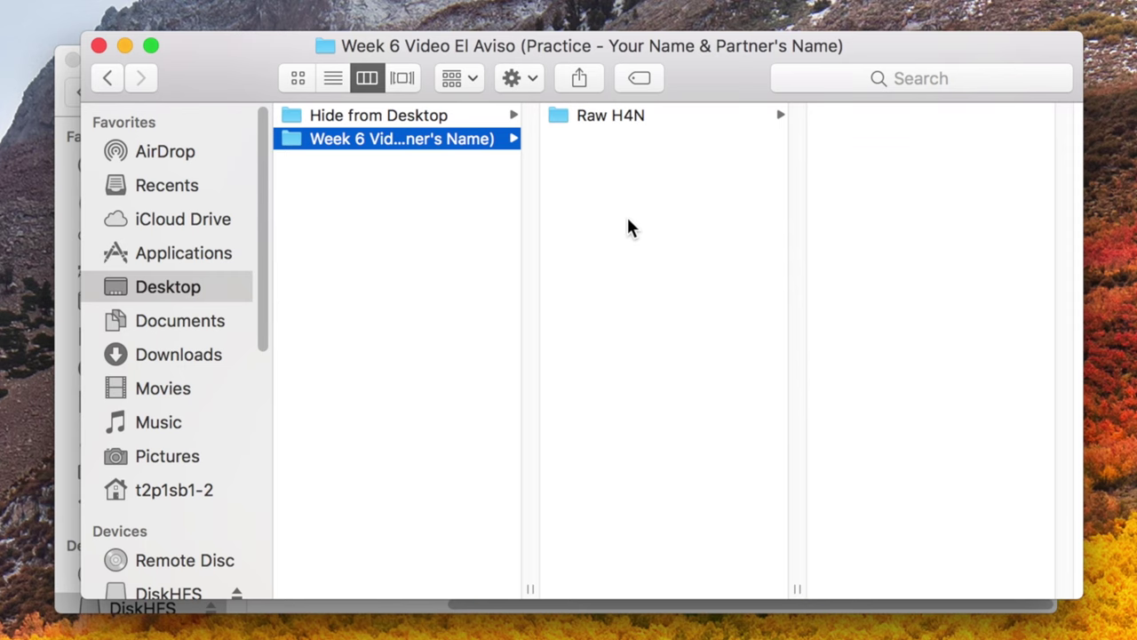
key(super+shift+n)
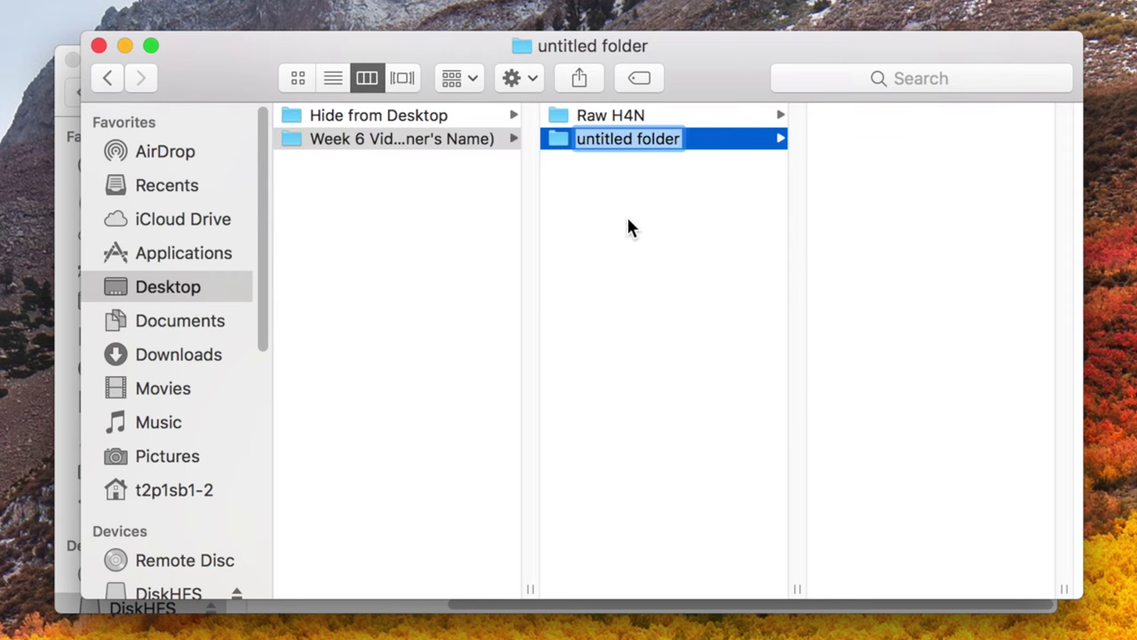
text(B-R)
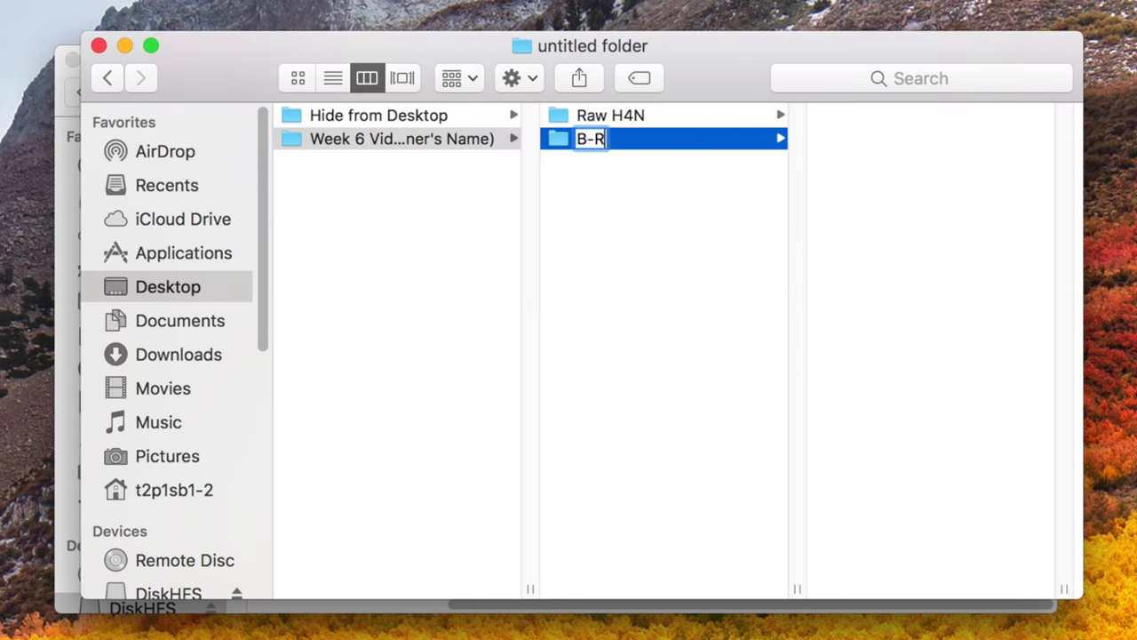
text(oll)
key(Return)
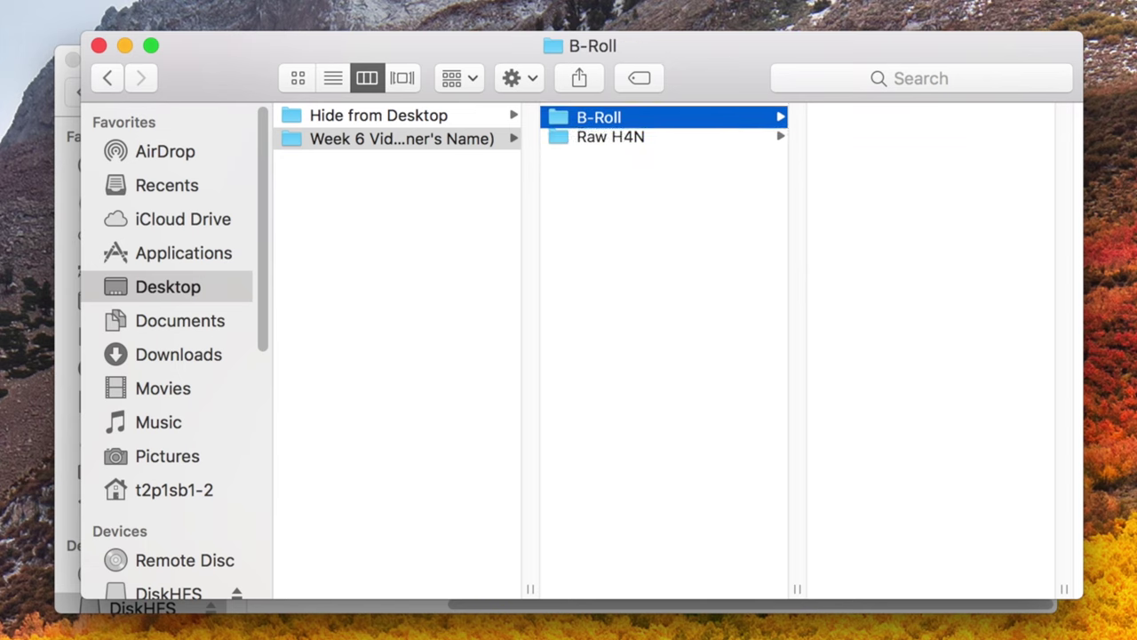
right_click(639, 248)
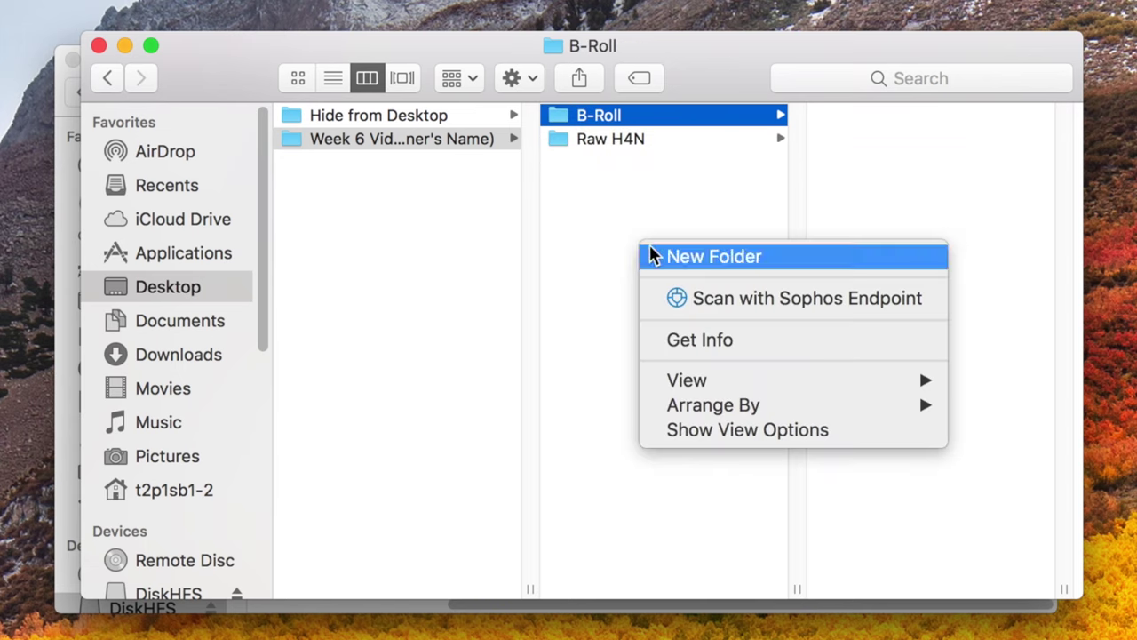
click(653, 253)
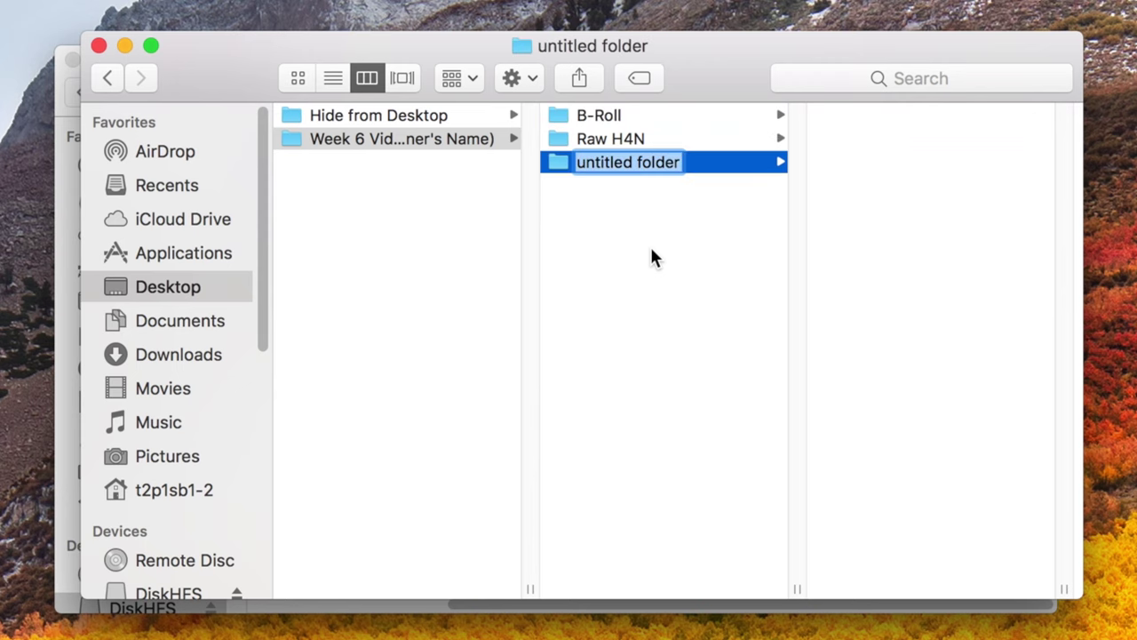
text(Backgrounds)
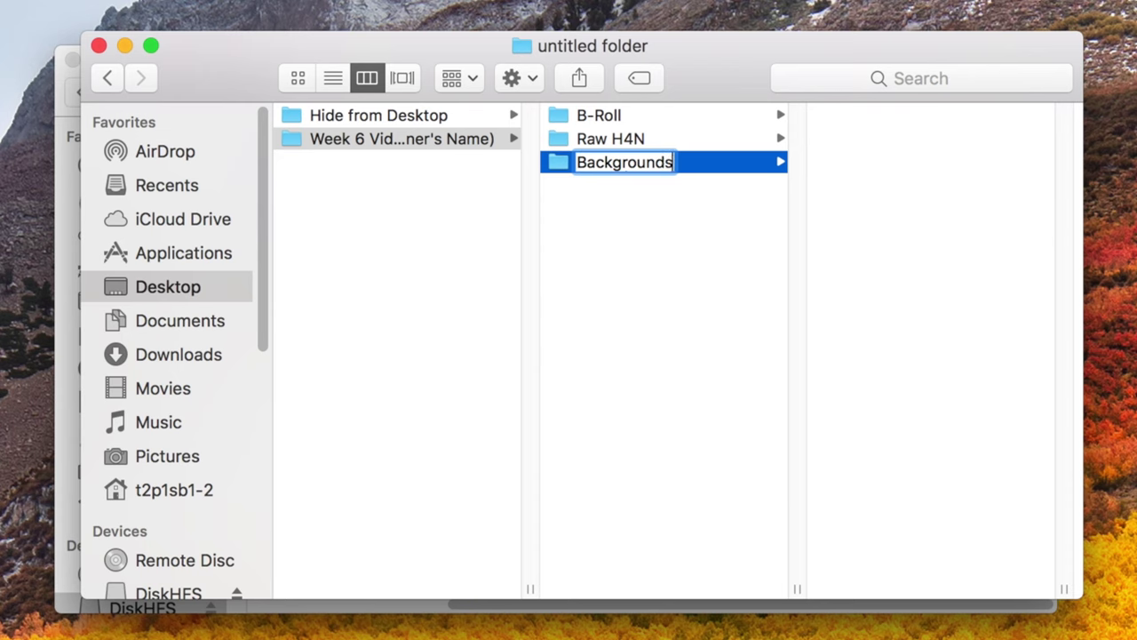
key(Return)
Add Footage and Segments folders alongside them
right_click(617, 249)
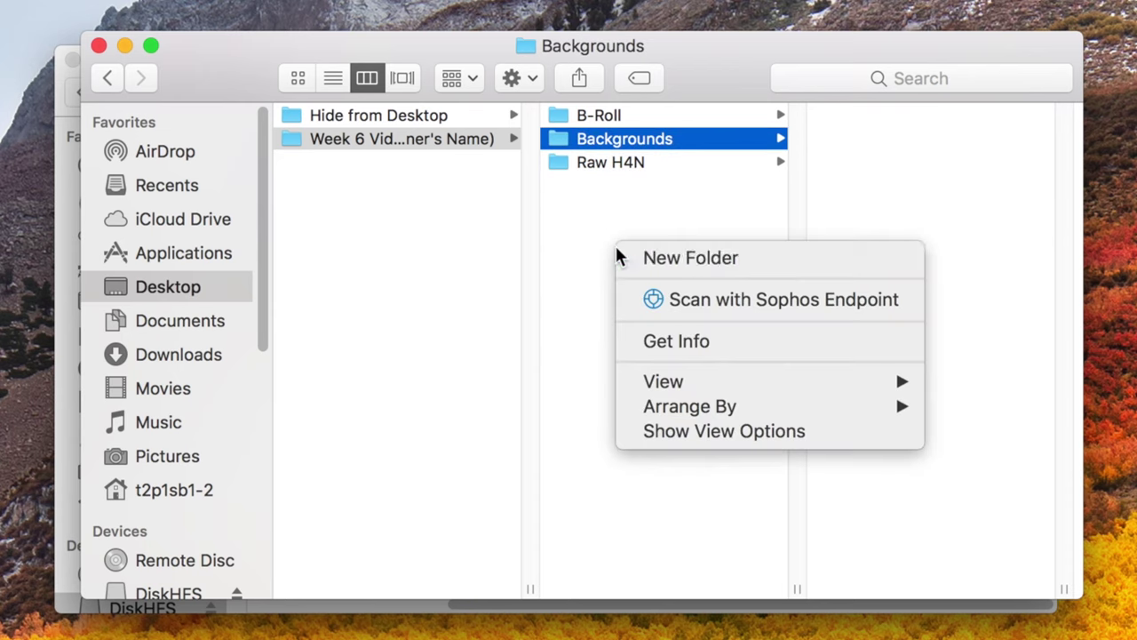
click(646, 258)
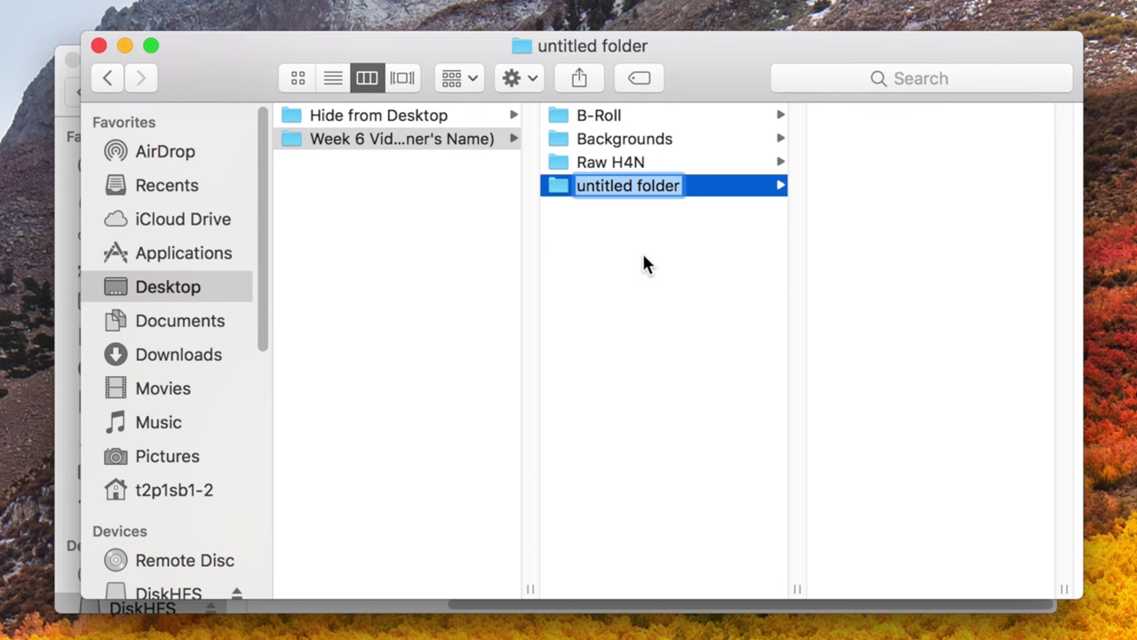
text(Footage)
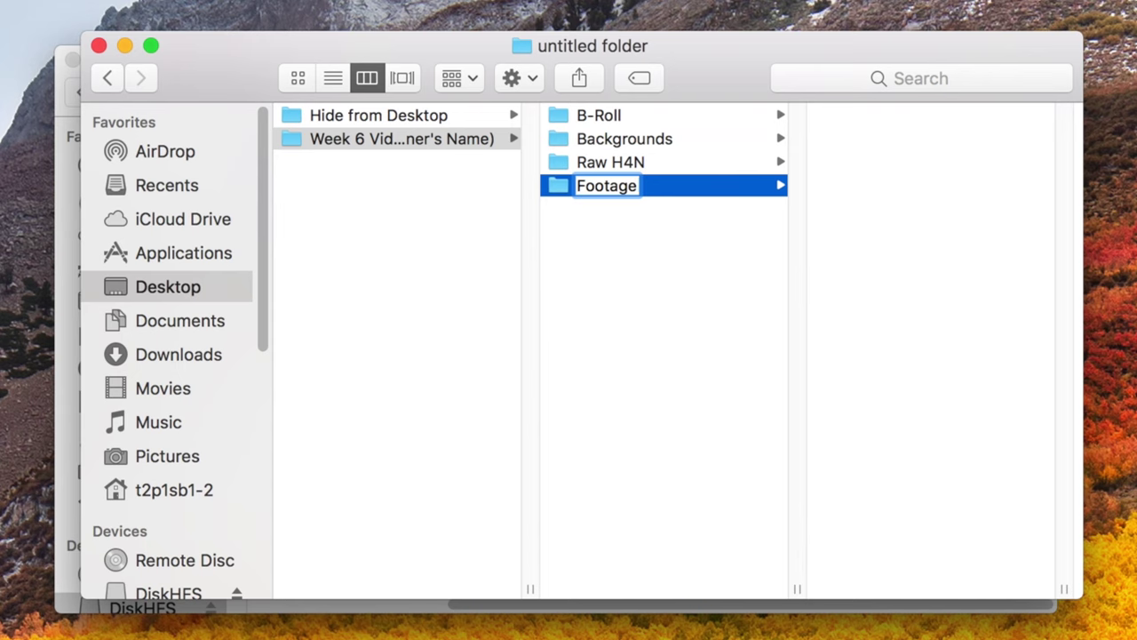
key(Return)
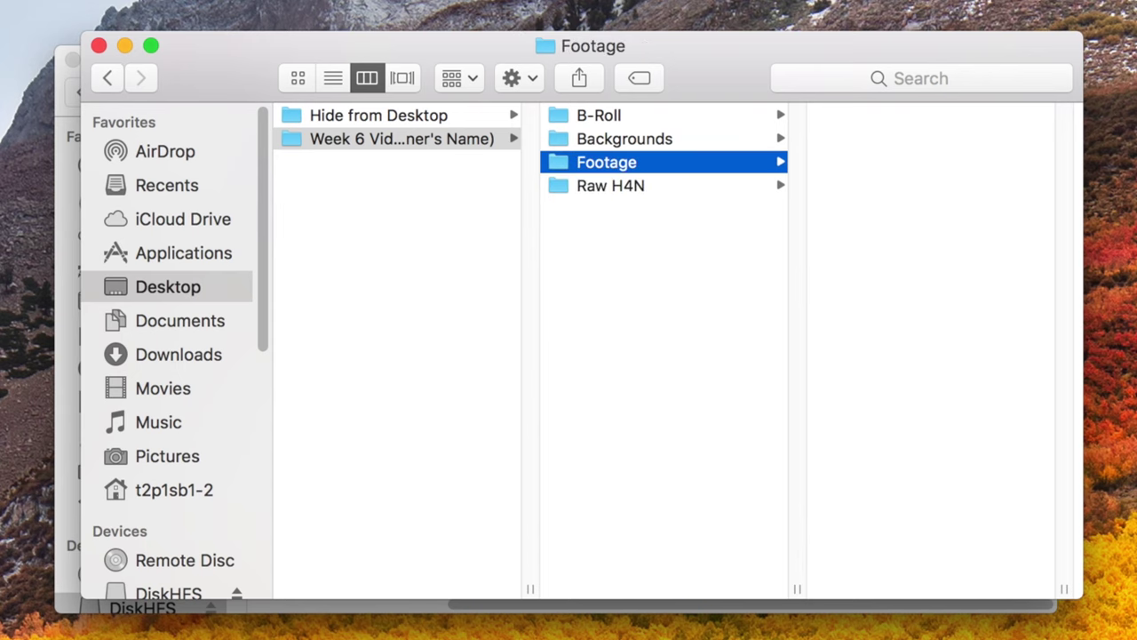
right_click(608, 290)
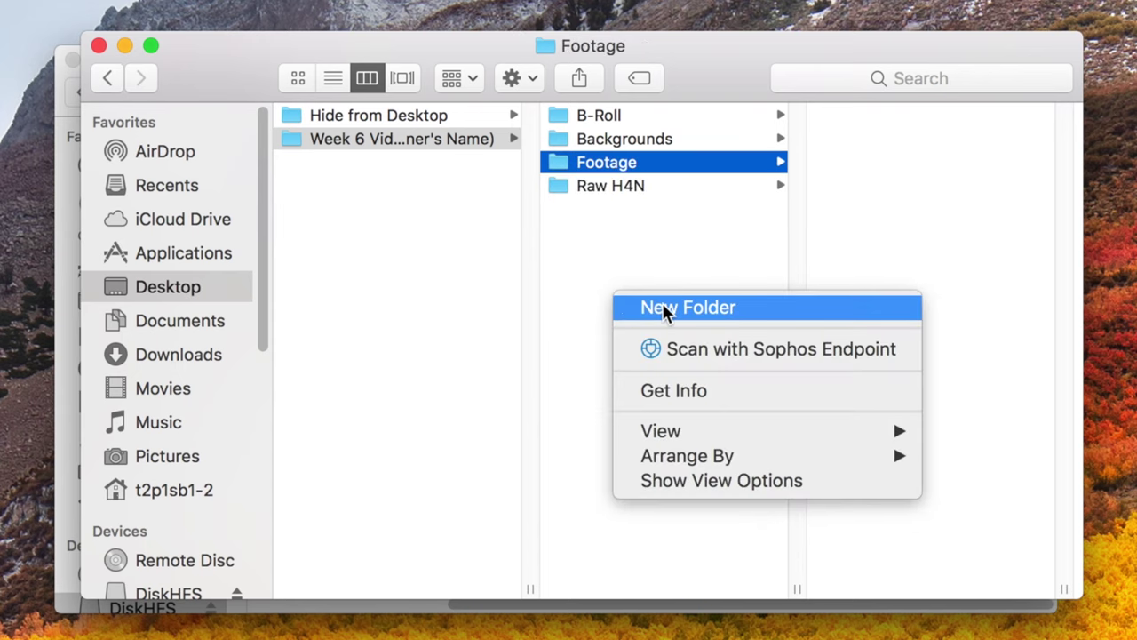
click(666, 310)
text(Segments)
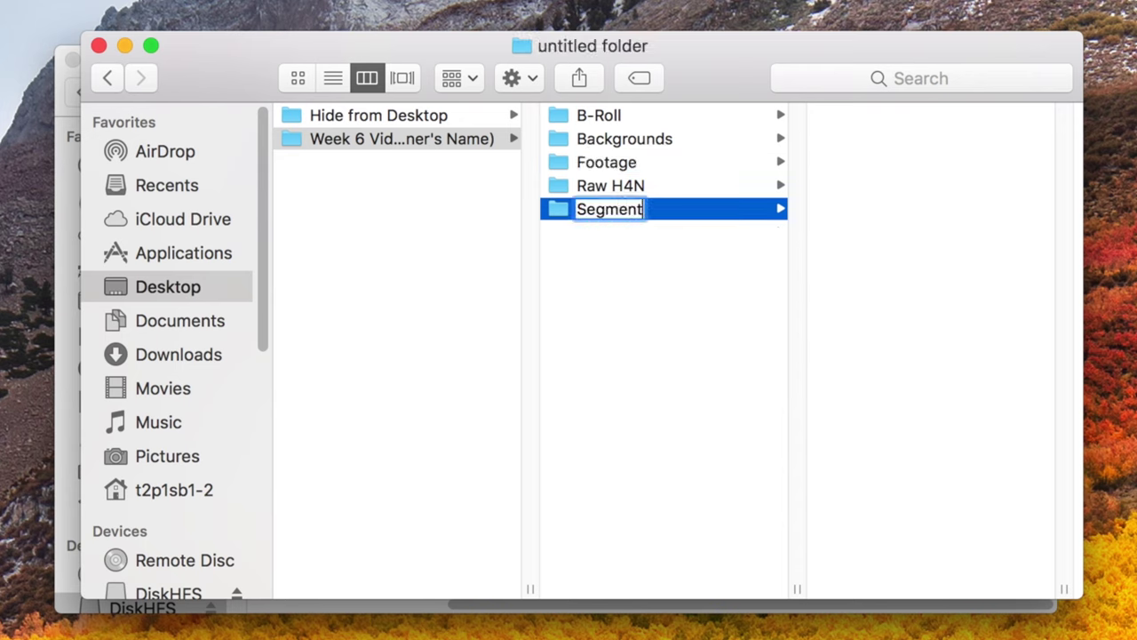
key(Return)
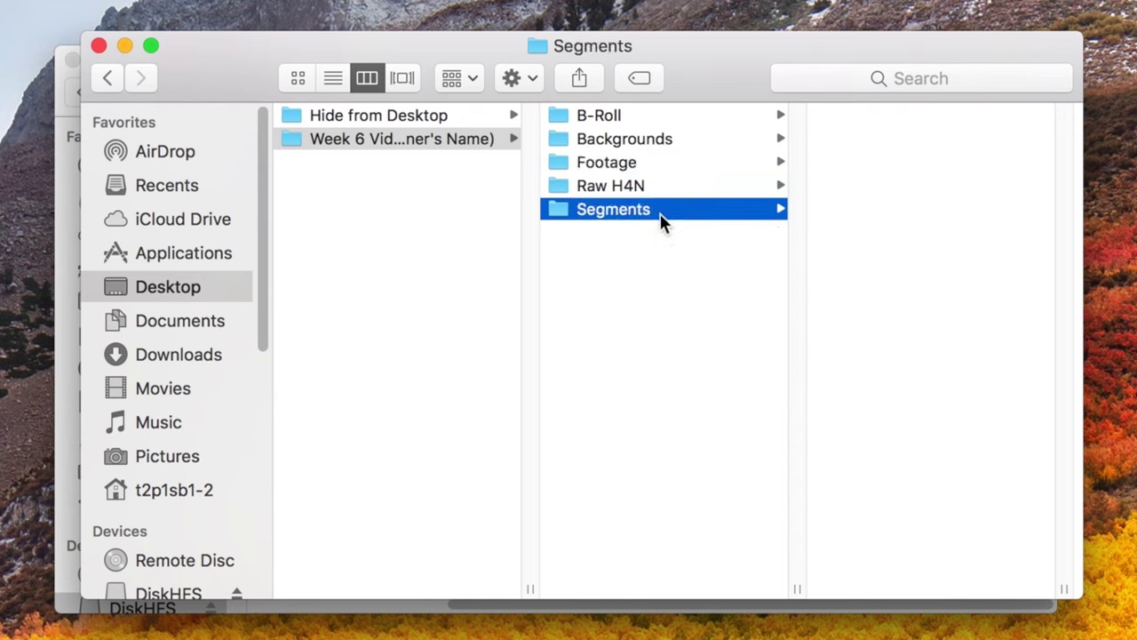
Add Lower Thirds and Audio folders to finish the folder structure
right_click(679, 329)
click(692, 343)
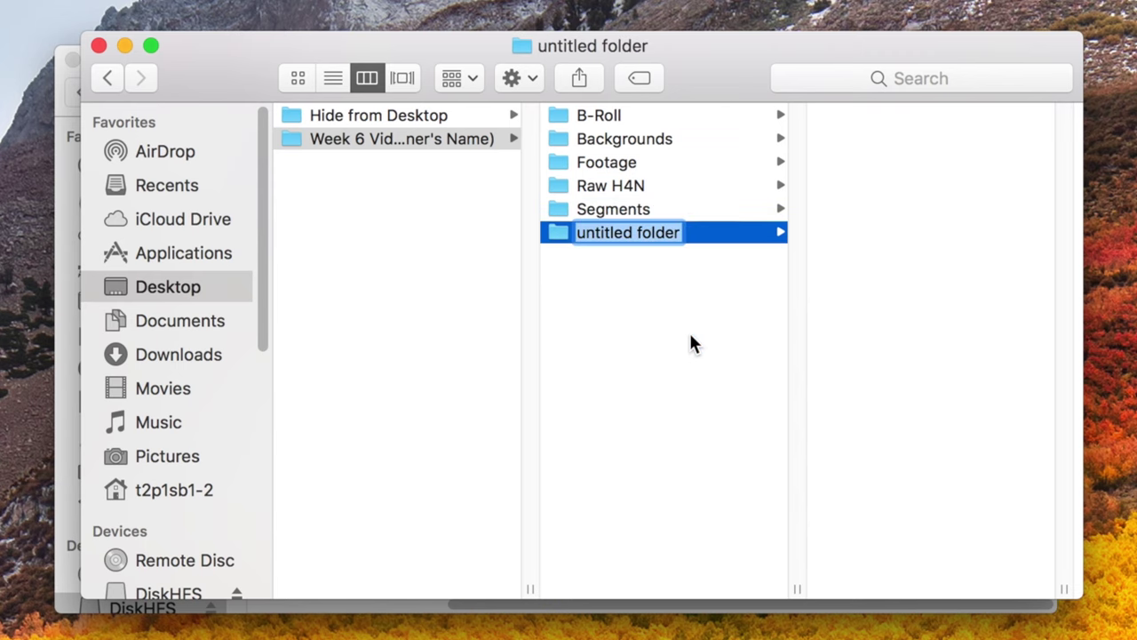
text(Lower Thirds)
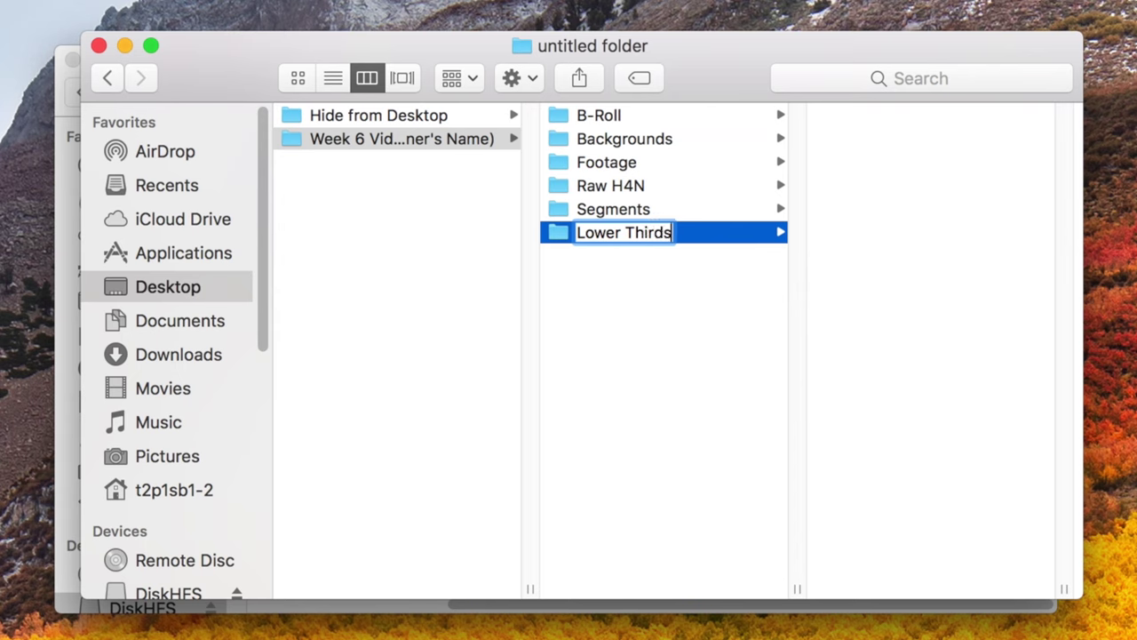
key(Return)
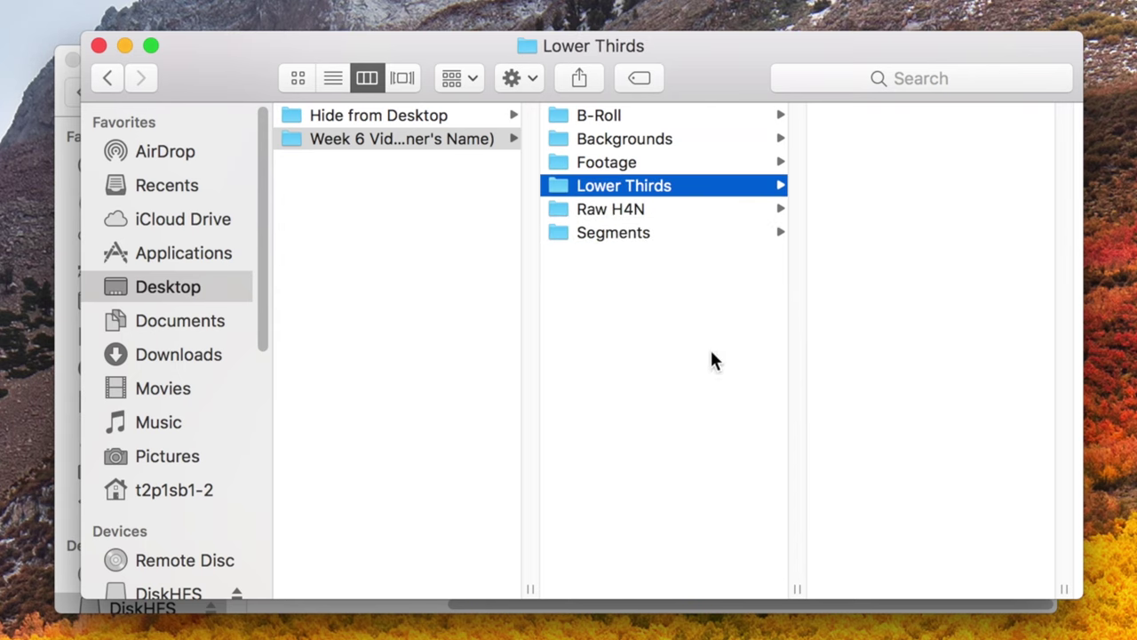
right_click(712, 347)
click(731, 350)
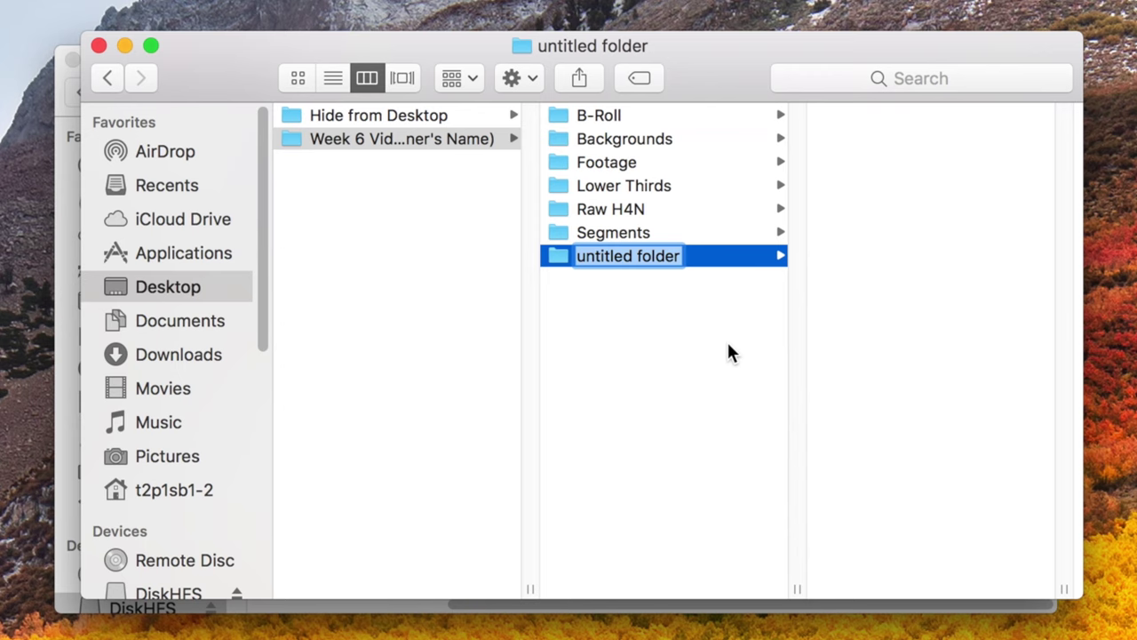
text(Audio)
key(Return)
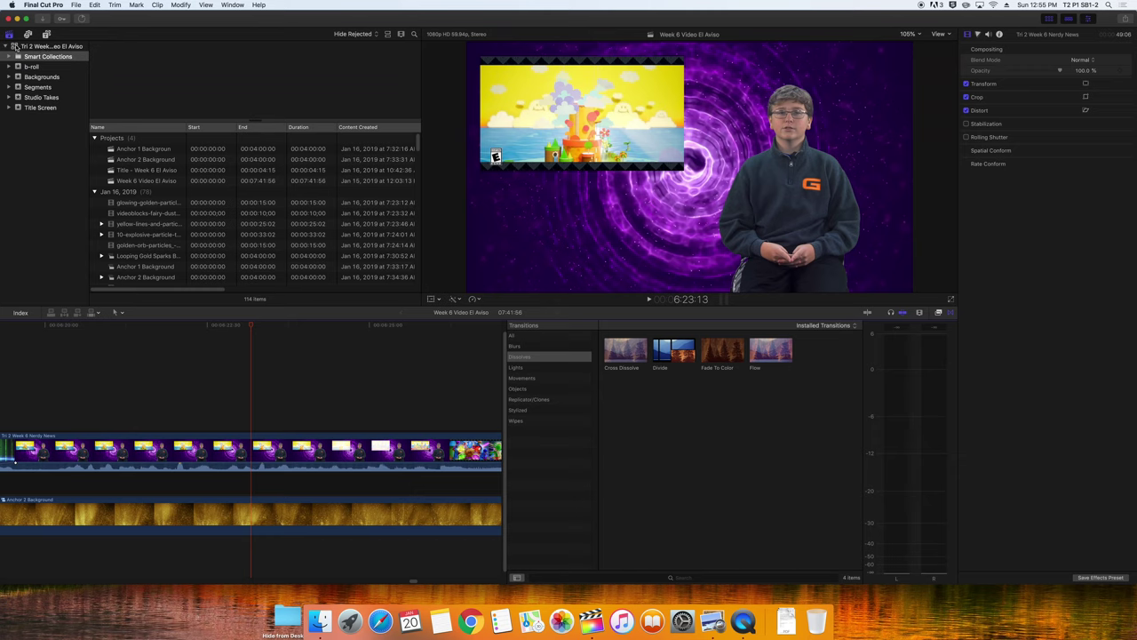
Close the previous week's El Aviso library and show the video effects list
right_click(15, 47)
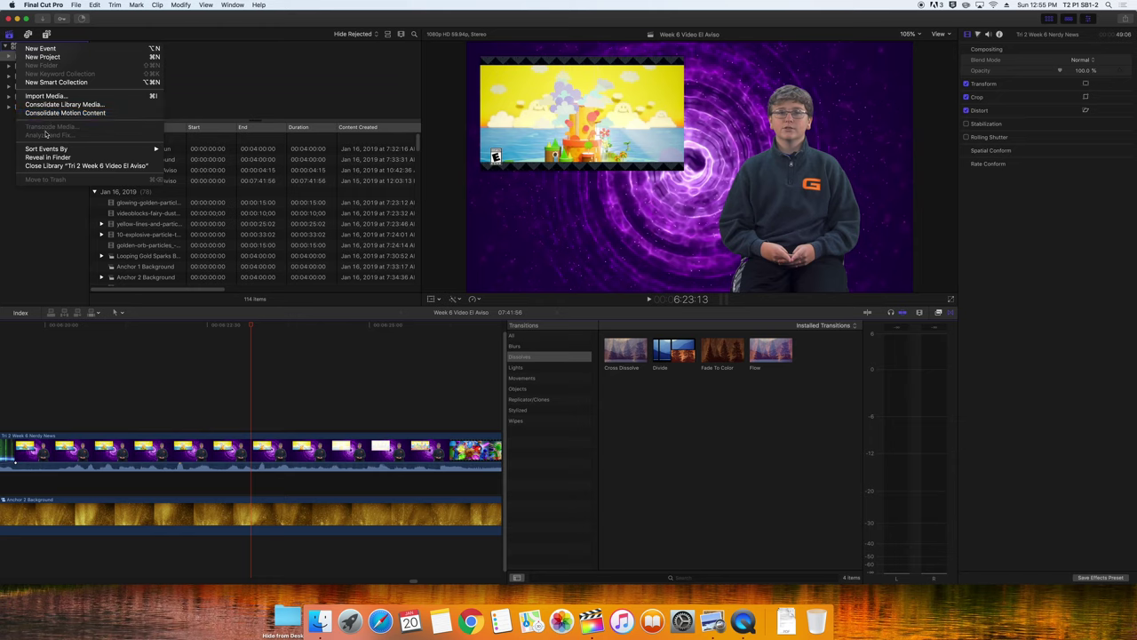
click(53, 166)
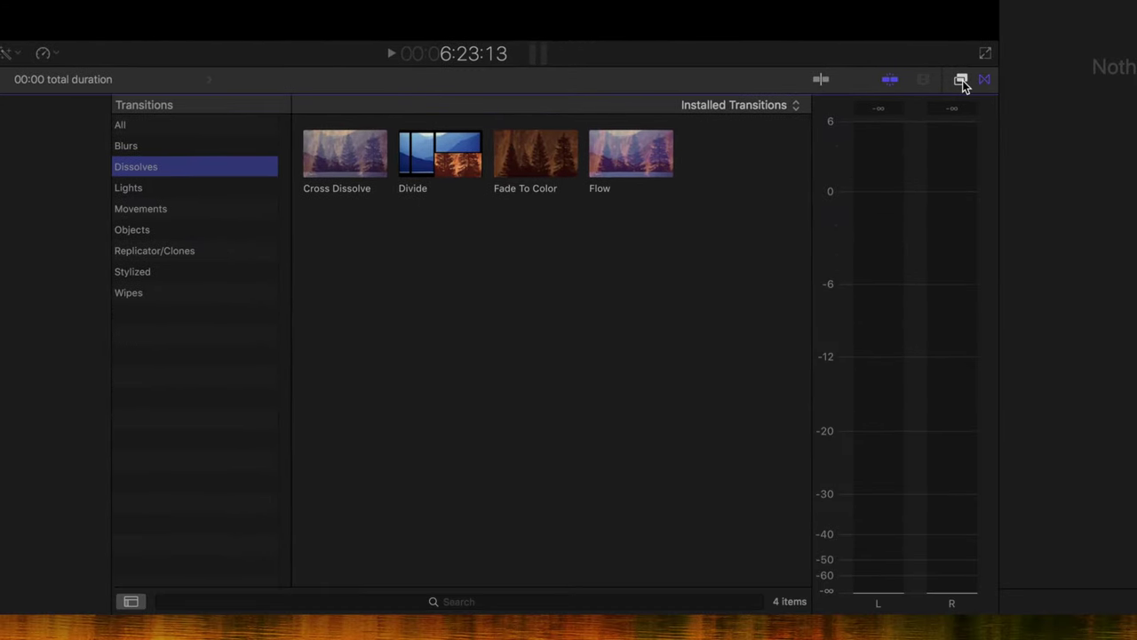
key(super+5)
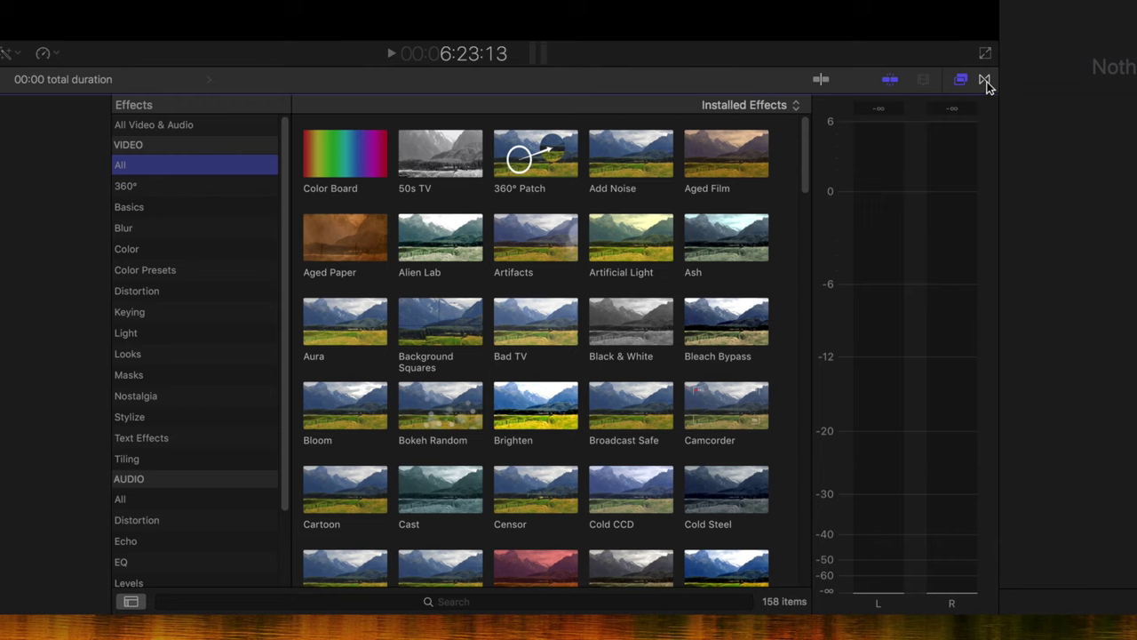
Browse the transitions, photos and audio, titles, and audio meters with no library loaded
click(987, 81)
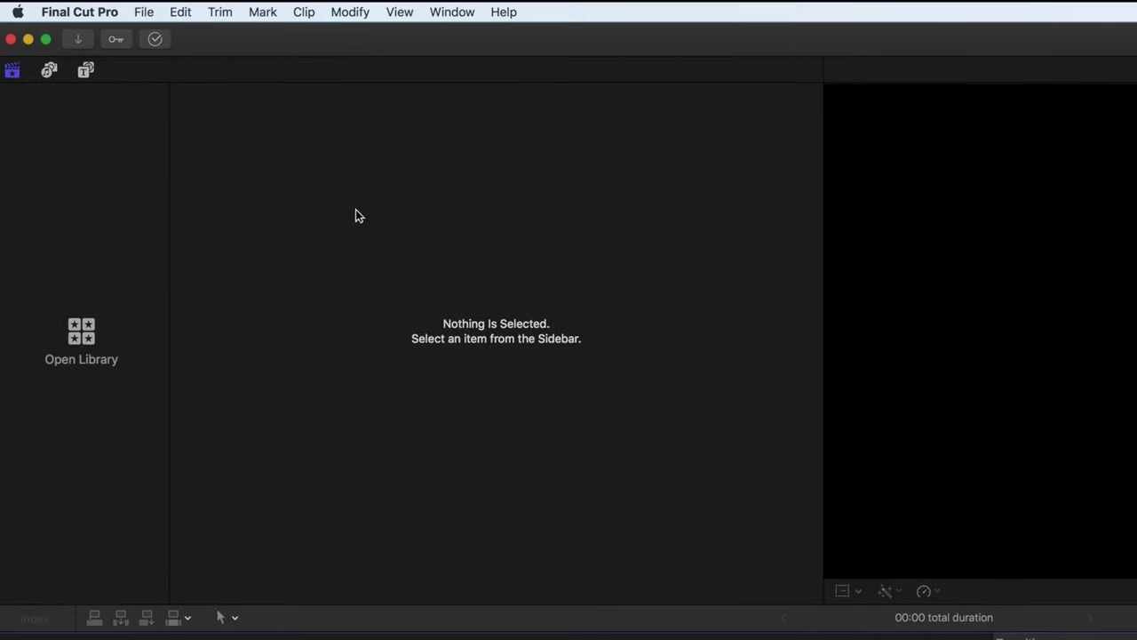
click(50, 71)
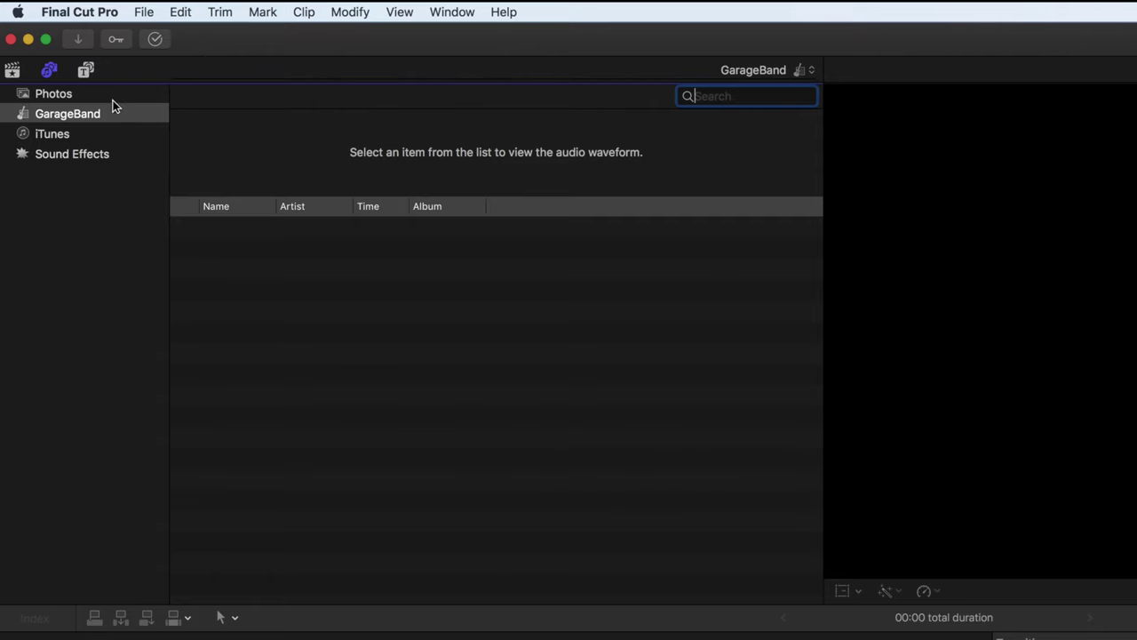
click(90, 77)
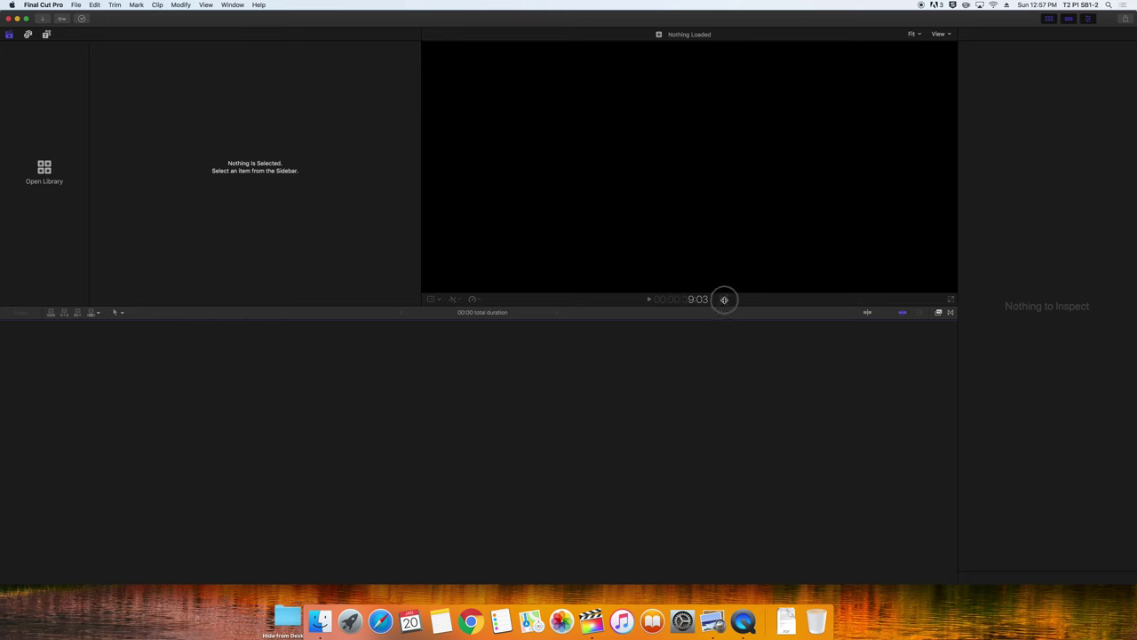
click(551, 276)
click(952, 313)
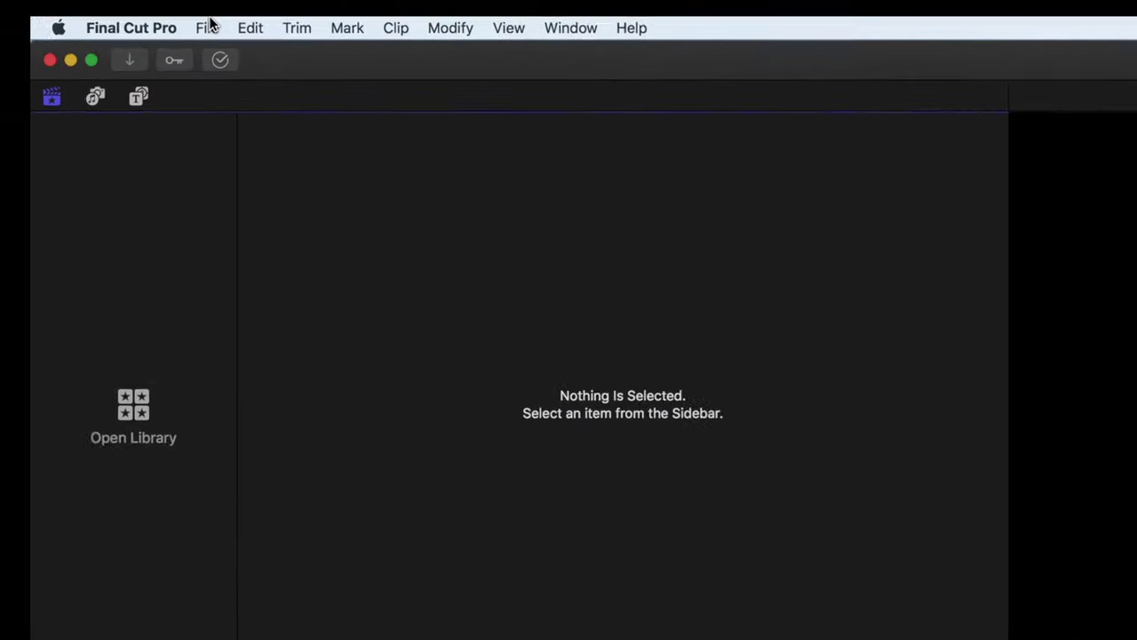
Start a new library named 'Week 6 Video El Aviso (Practice Your Name & Partner's Name)'
click(77, 6)
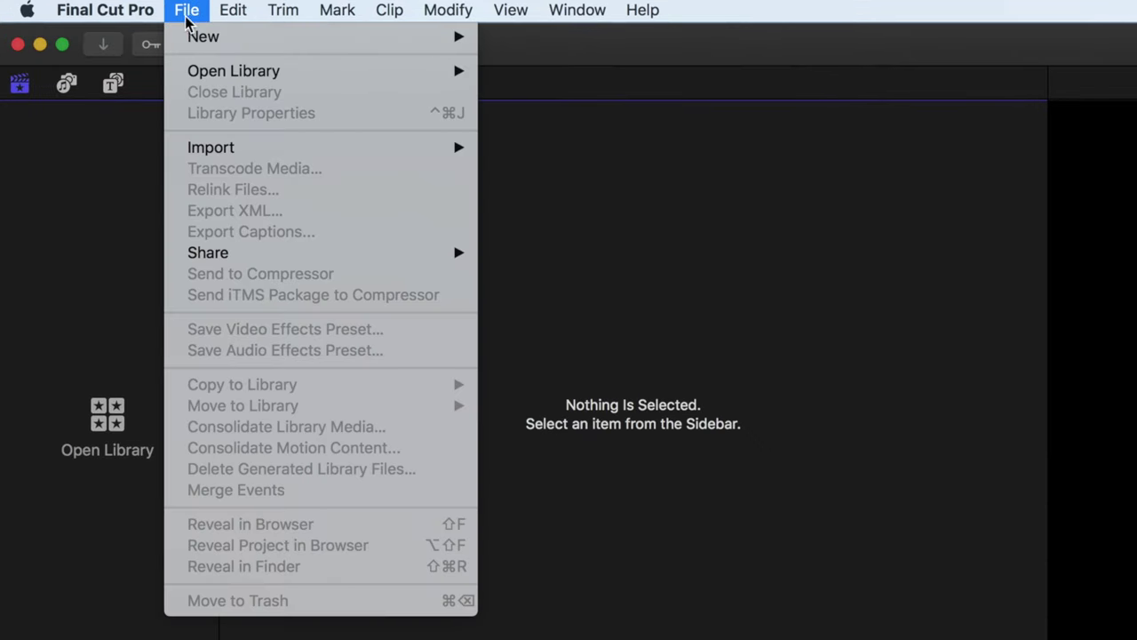
mouse_move(190, 36)
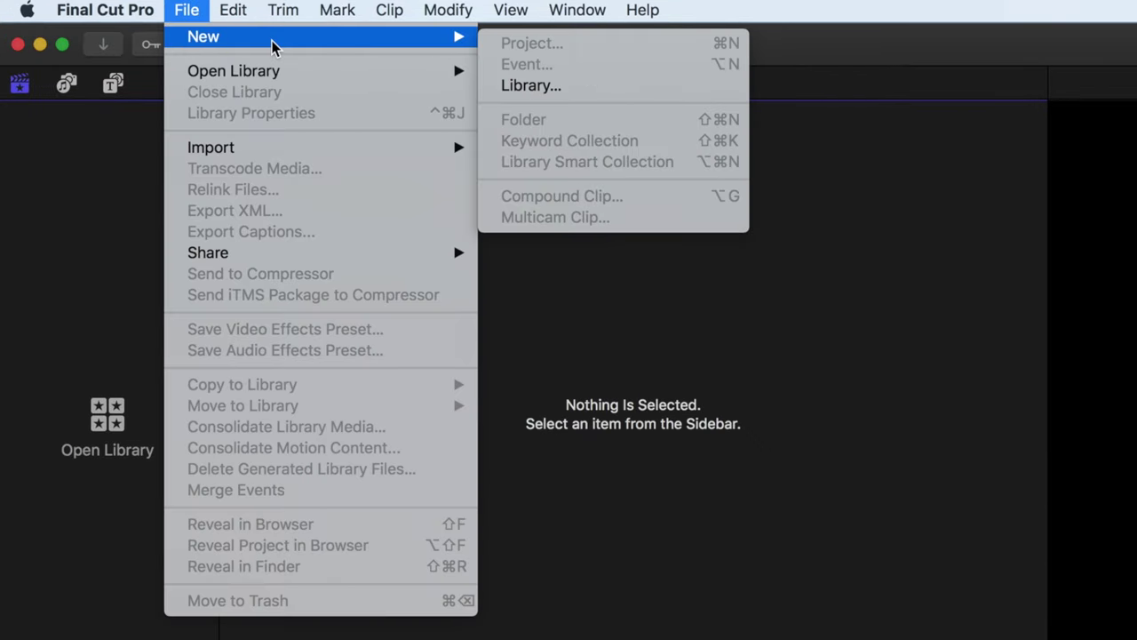
click(539, 86)
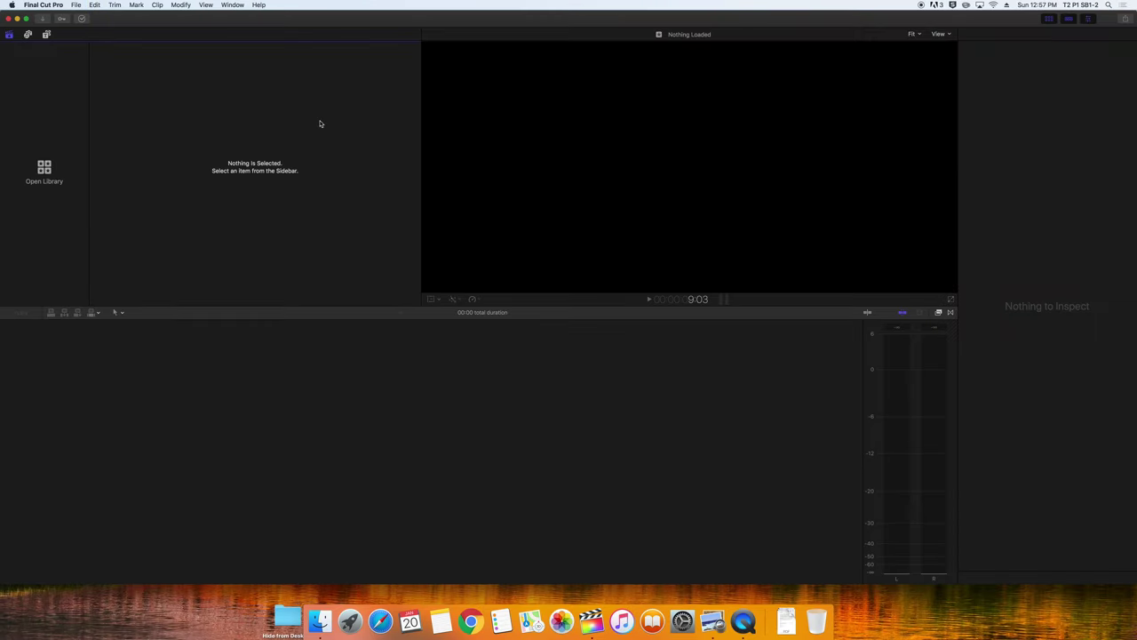
text(Week 6 Video )
text(El Aviso ()
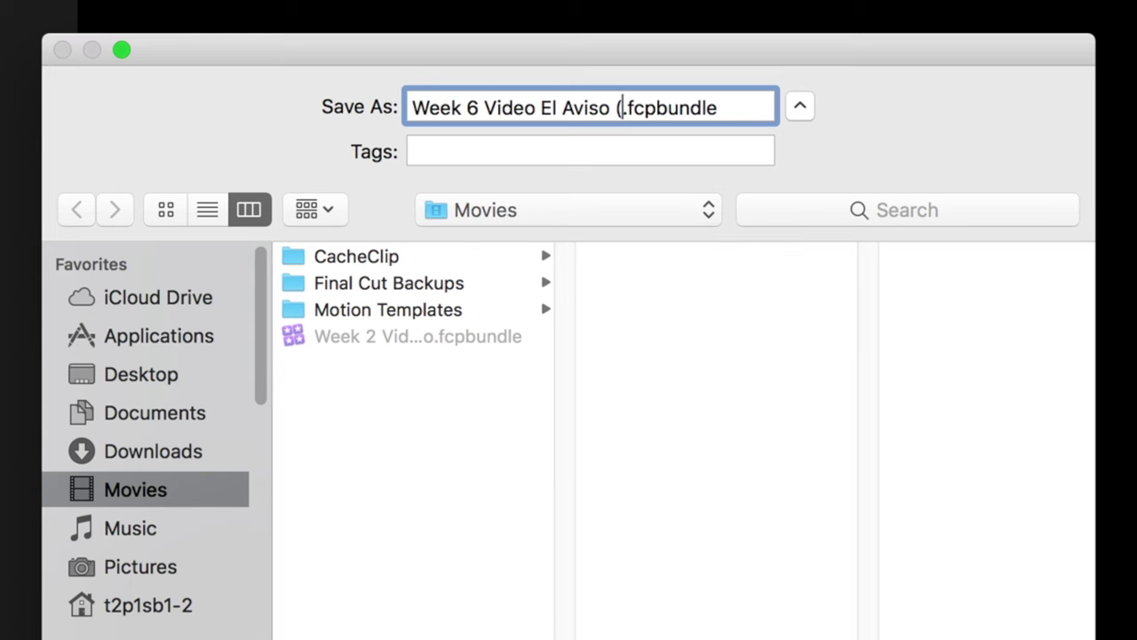
text(Practice)
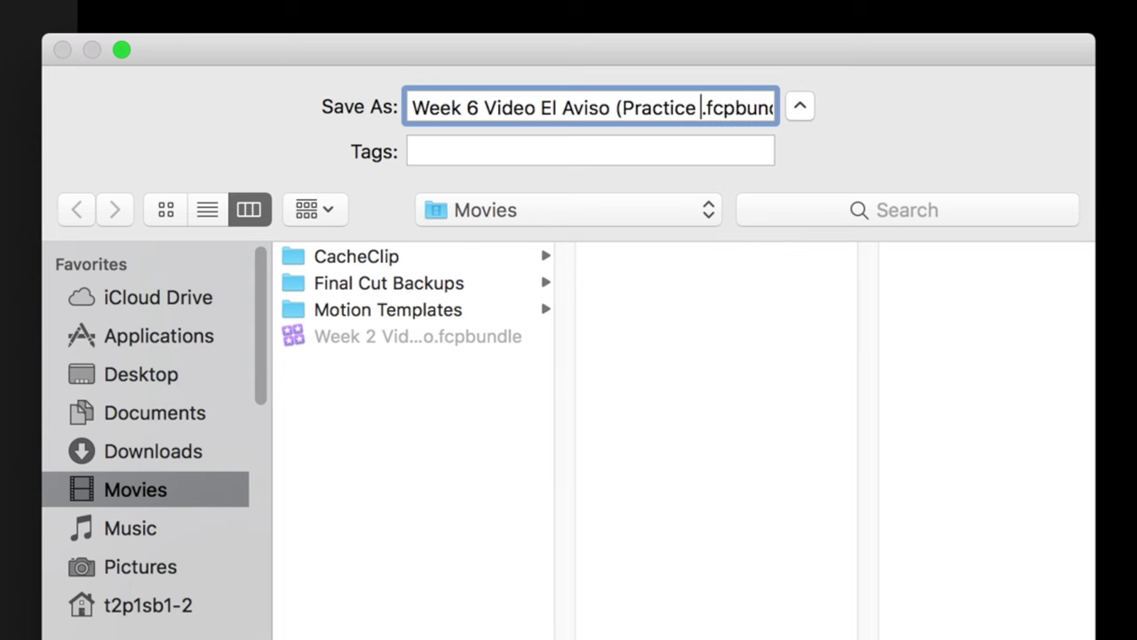
text( Your mame)
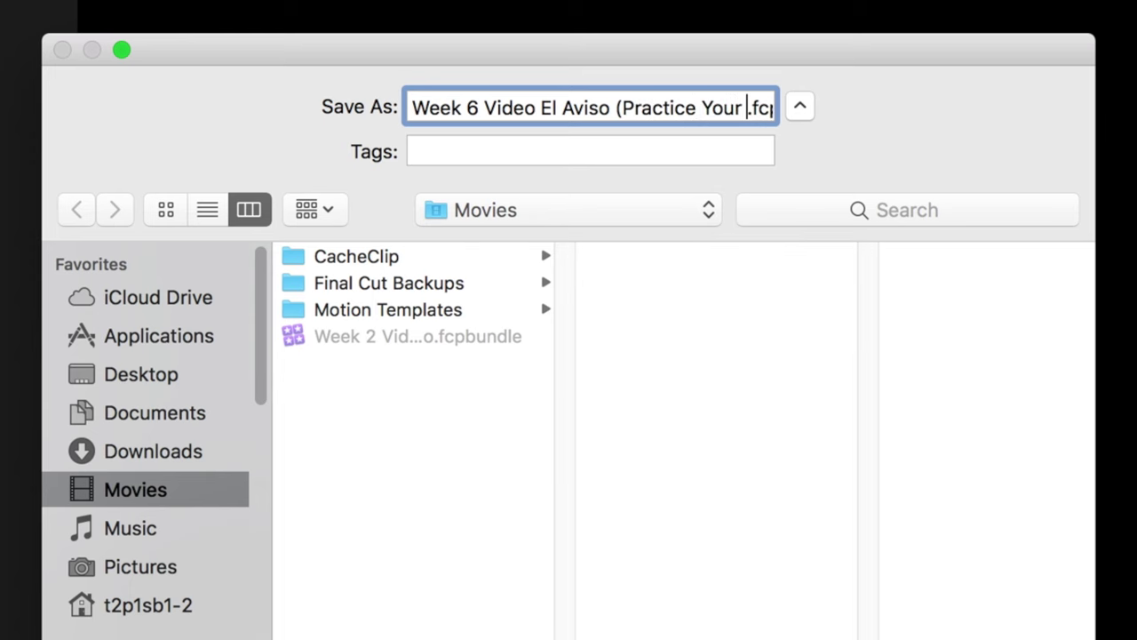
key(BackSpace)
key(BackSpace)
key(BackSpace)
key(BackSpace)
key(BackSpace)
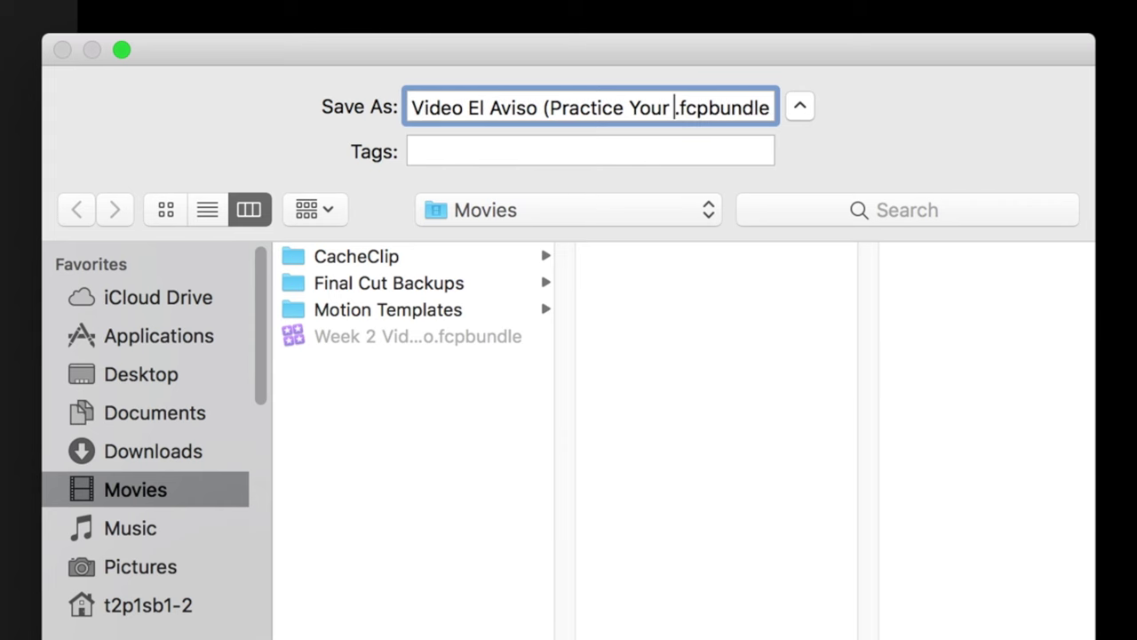
text(Name & Par)
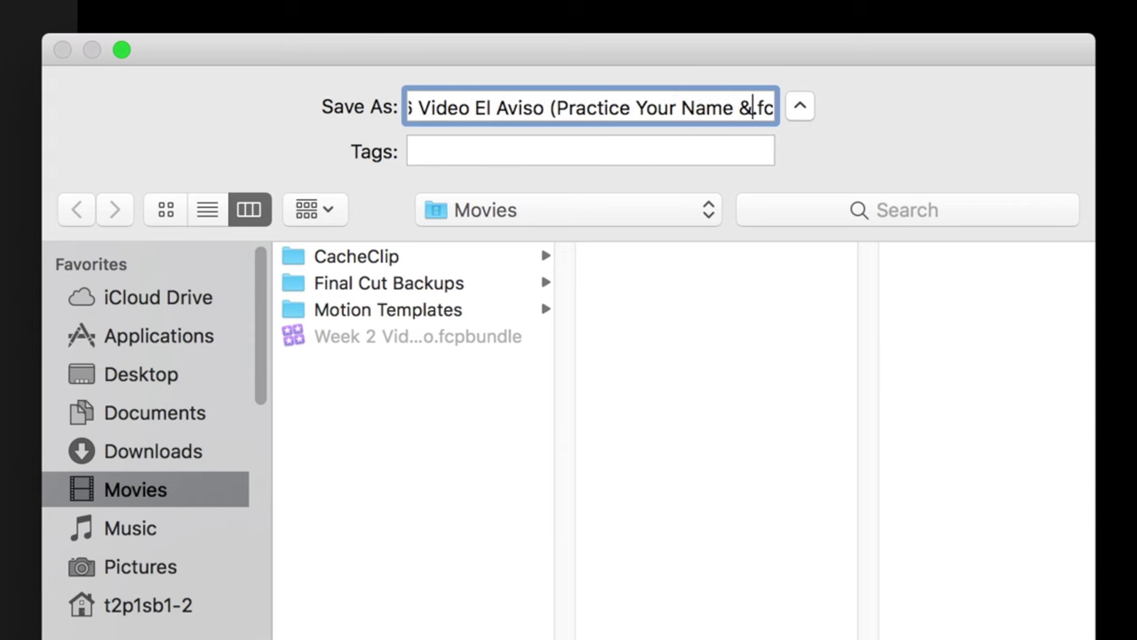
text(tner's N)
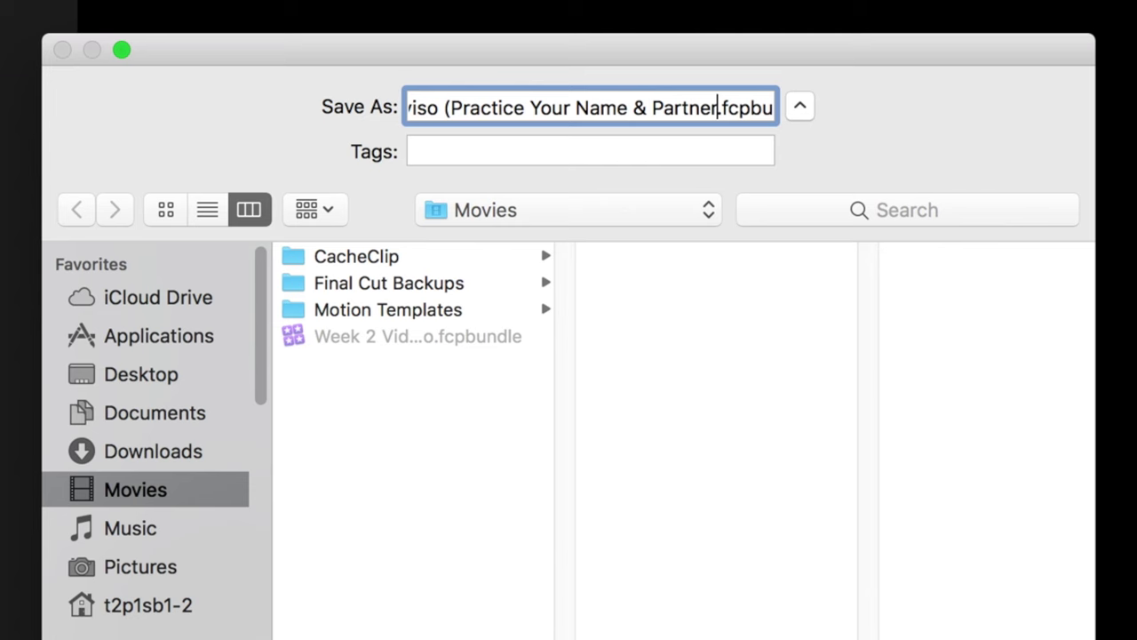
text(ame))
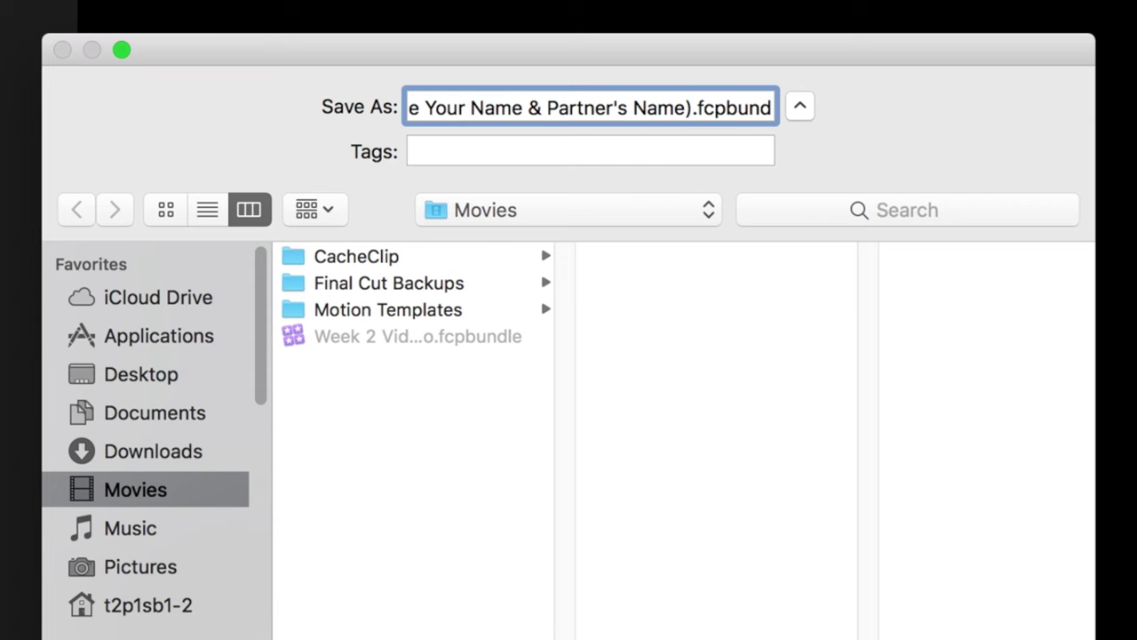
Save the new library and rename the 1-19-2019 event to 'Footage from Show'
key(Return)
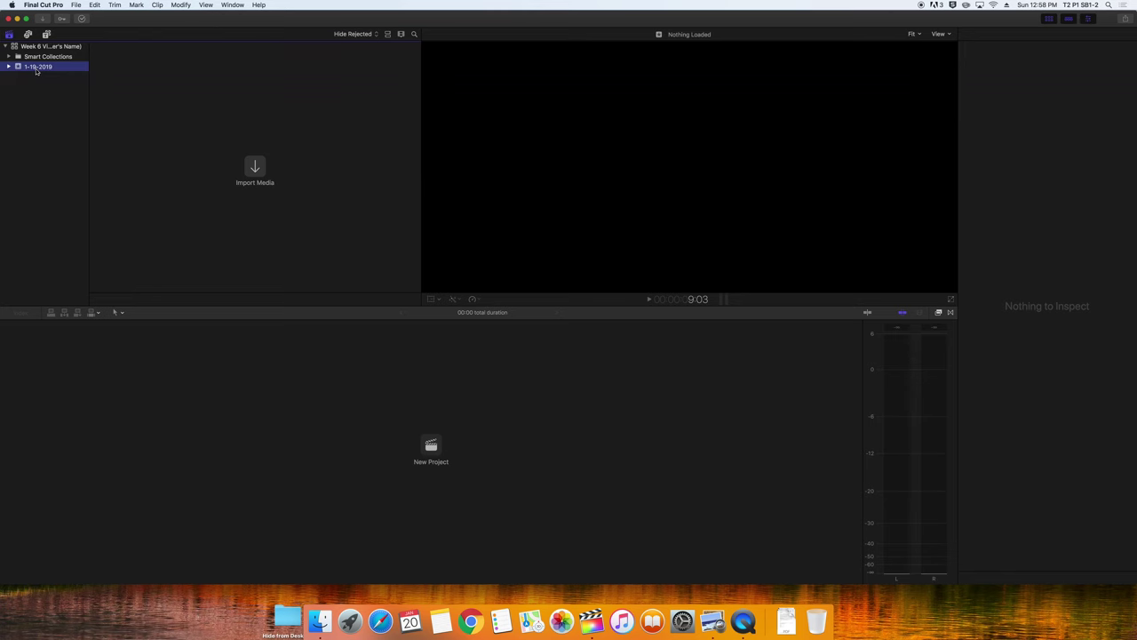
click(37, 67)
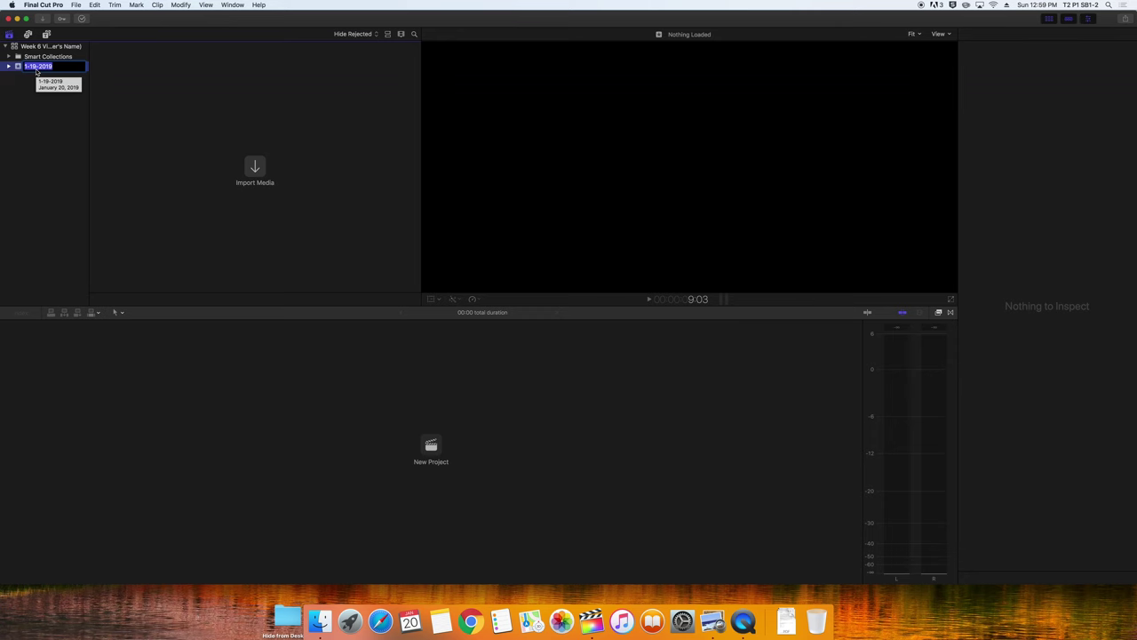
text(Footage from Show)
key(Return)
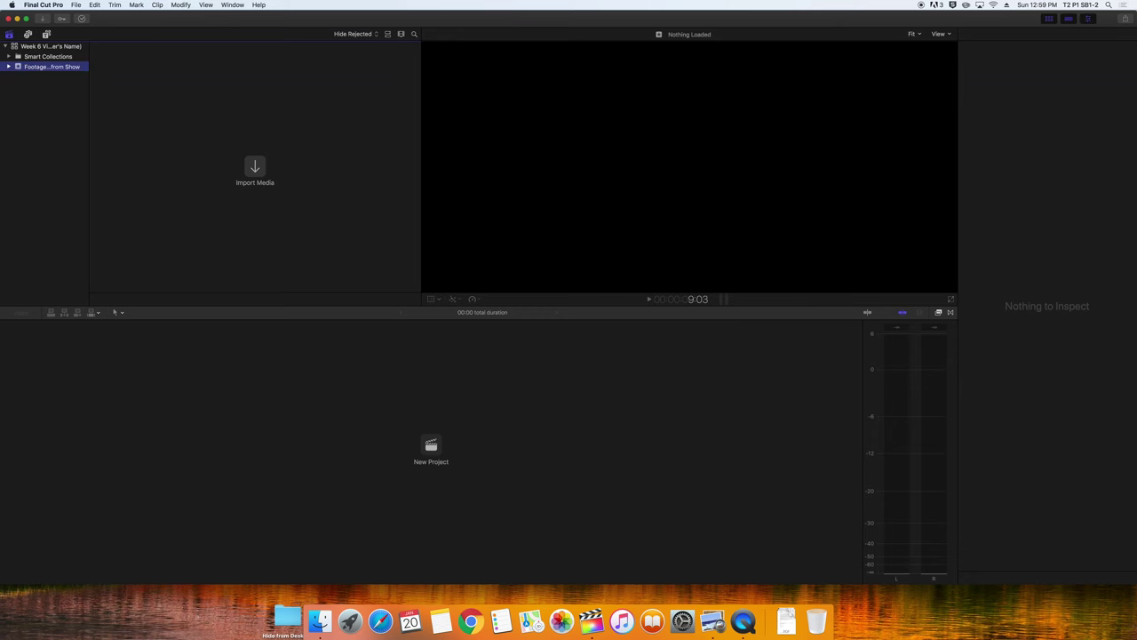
Add the B-Roll and SoundFX & Music events to the library
key(alt+n)
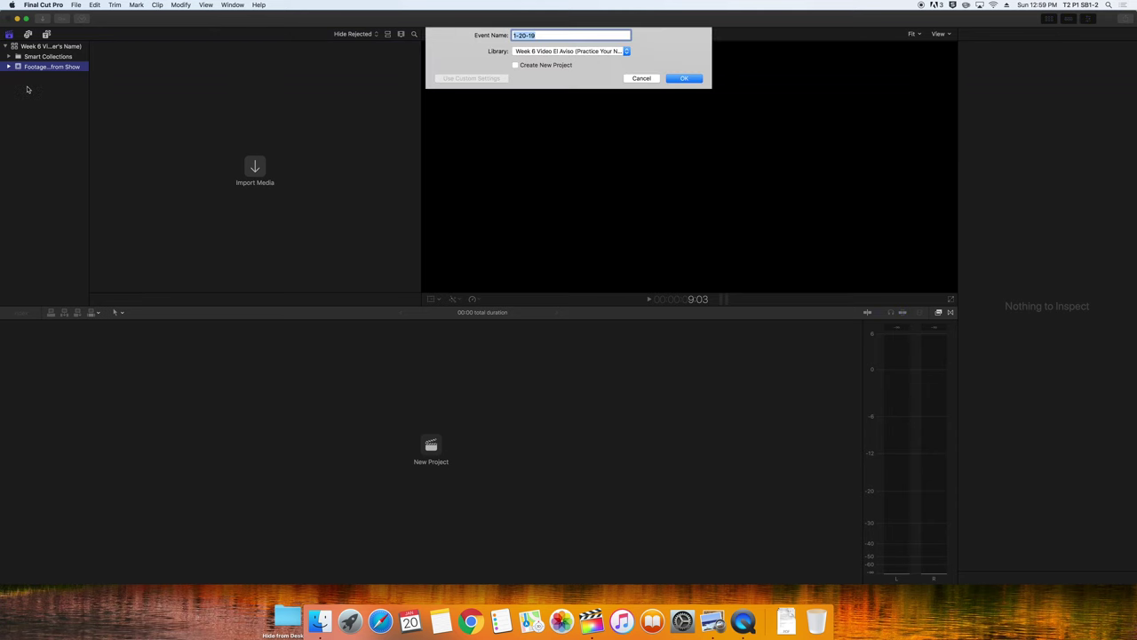
text(B-Ro)
key(Return)
right_click(48, 107)
click(57, 109)
text(SoundFX & Music)
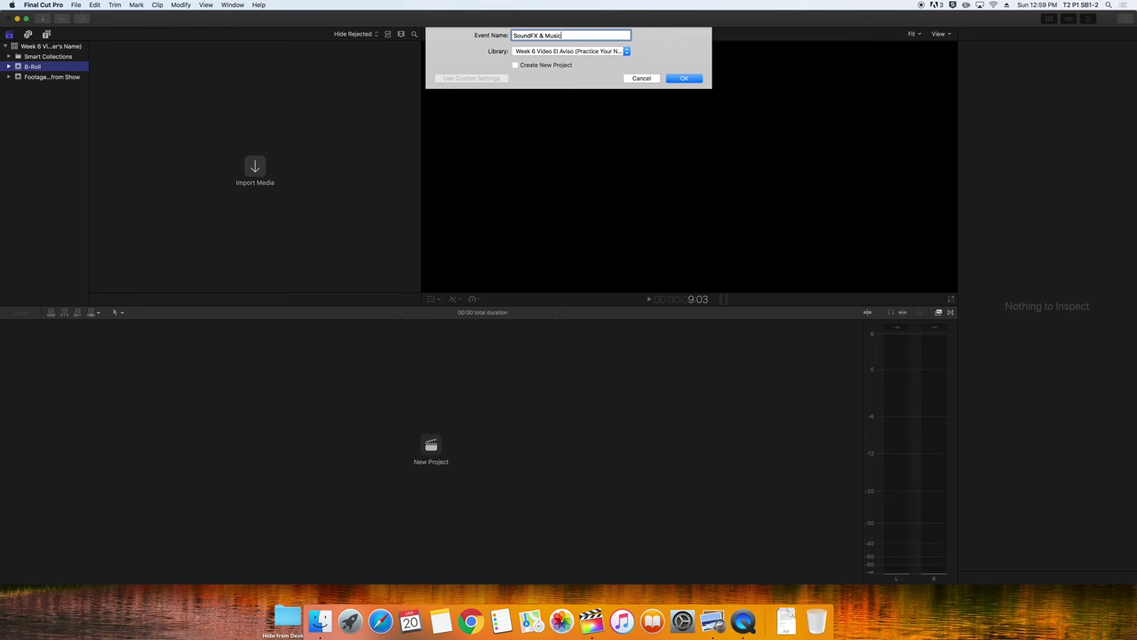
key(Return)
Add the Segments Titles & Credits and Project Timelines events
right_click(30, 118)
click(48, 127)
text(Segments Titles & Credits)
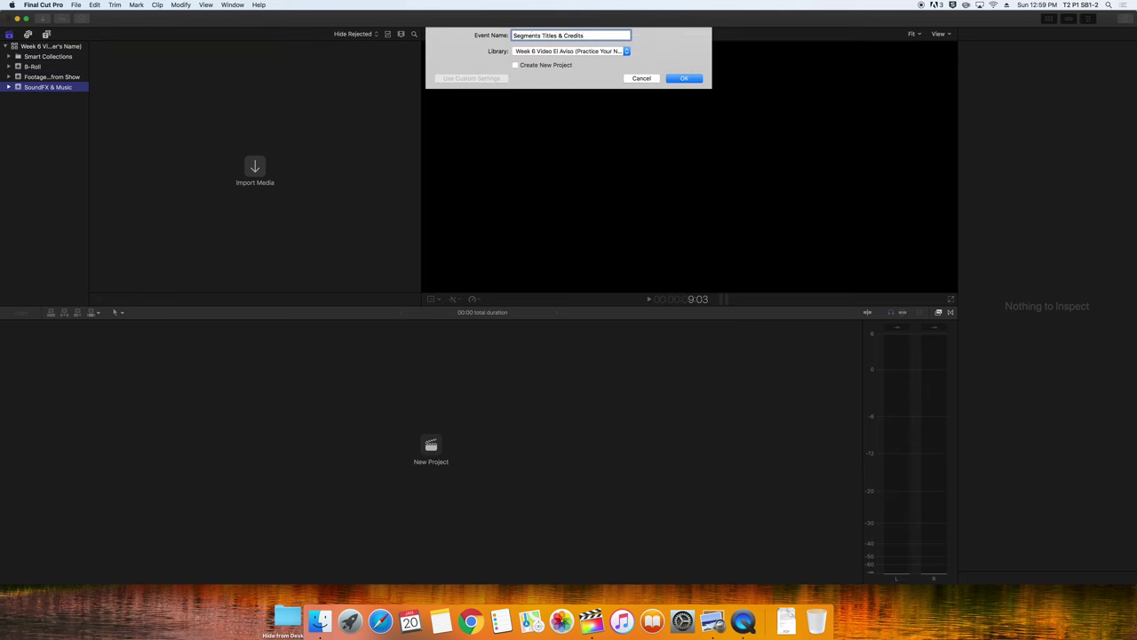
key(Return)
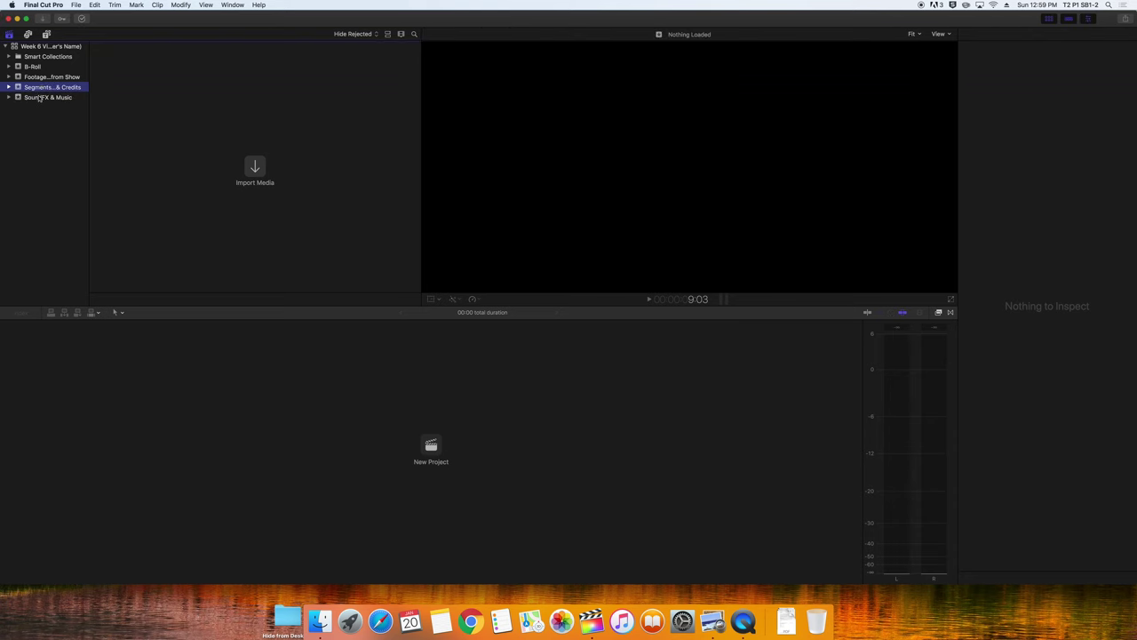
key(alt+n)
text(Project Timelines)
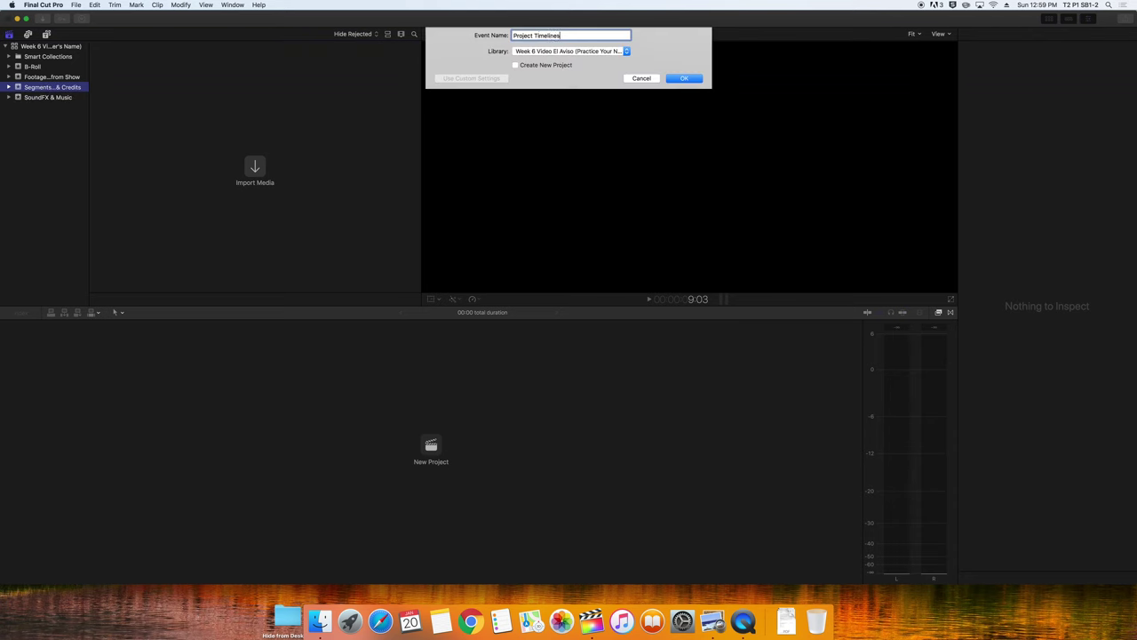
key(Return)
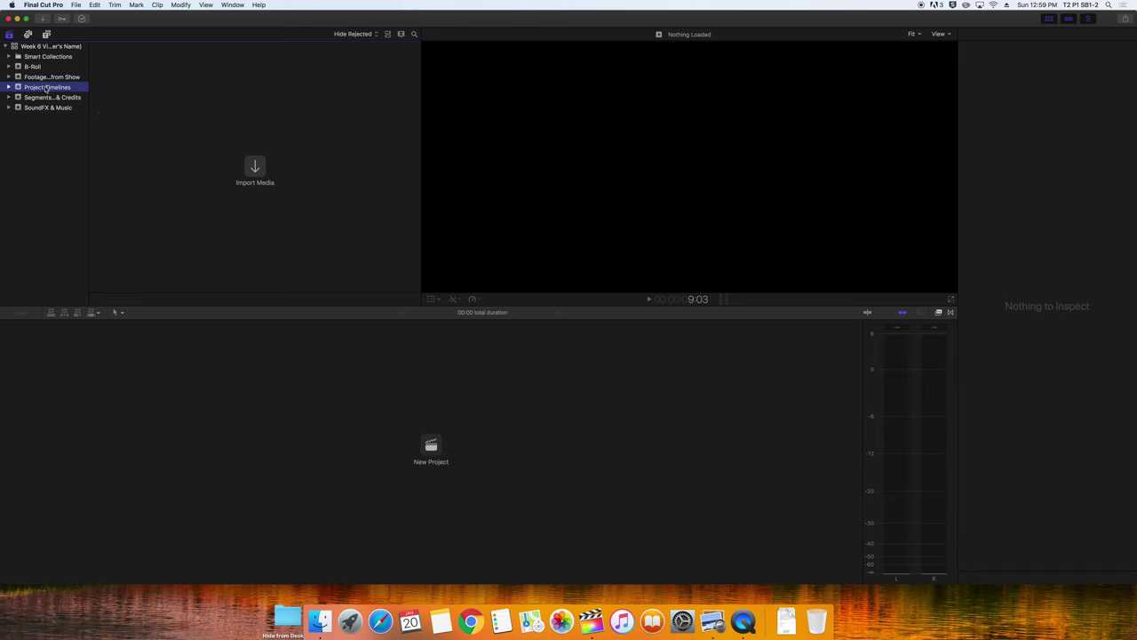
right_click(53, 86)
Create the project 'Week 6 Video El Aviso (Practice -Your Name & Partner's Name)' in Project Timelines
click(75, 89)
text(Week 6 Video El Aviso)
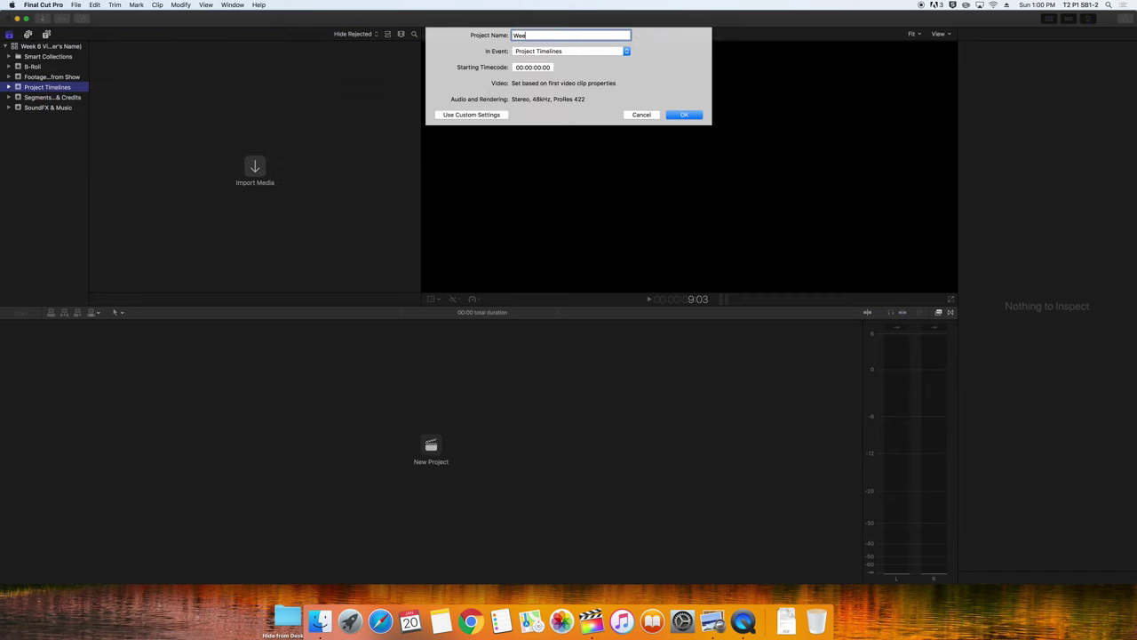
text( (Practice -Your Name & Partner's Name)
key(Return)
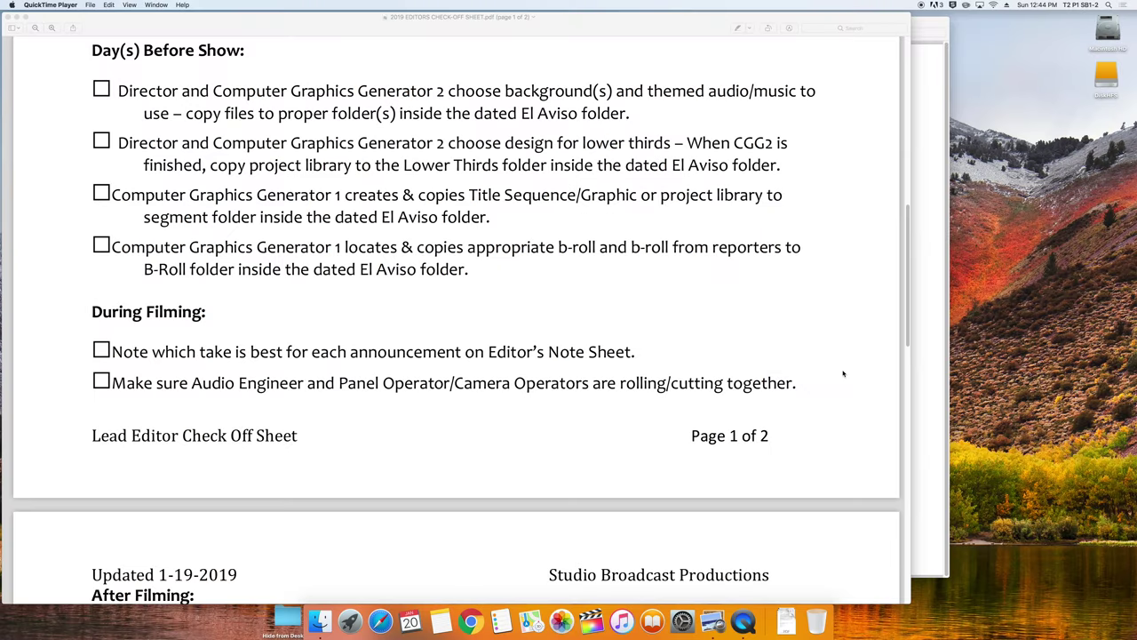
scroll(843, 373, down, 10)
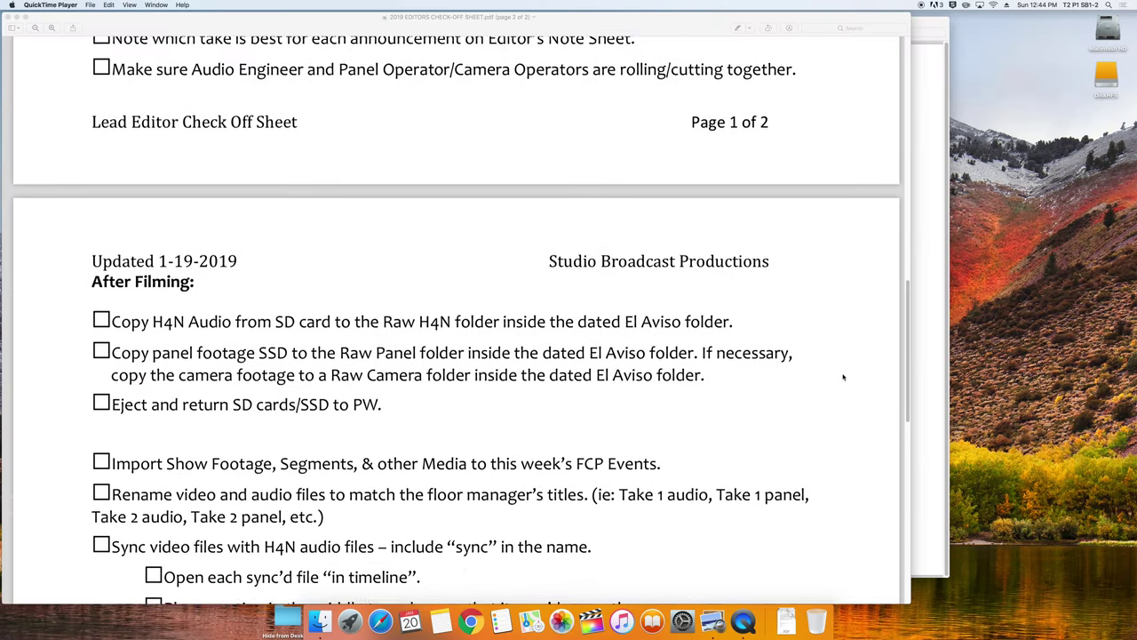
scroll(843, 377, down, 2)
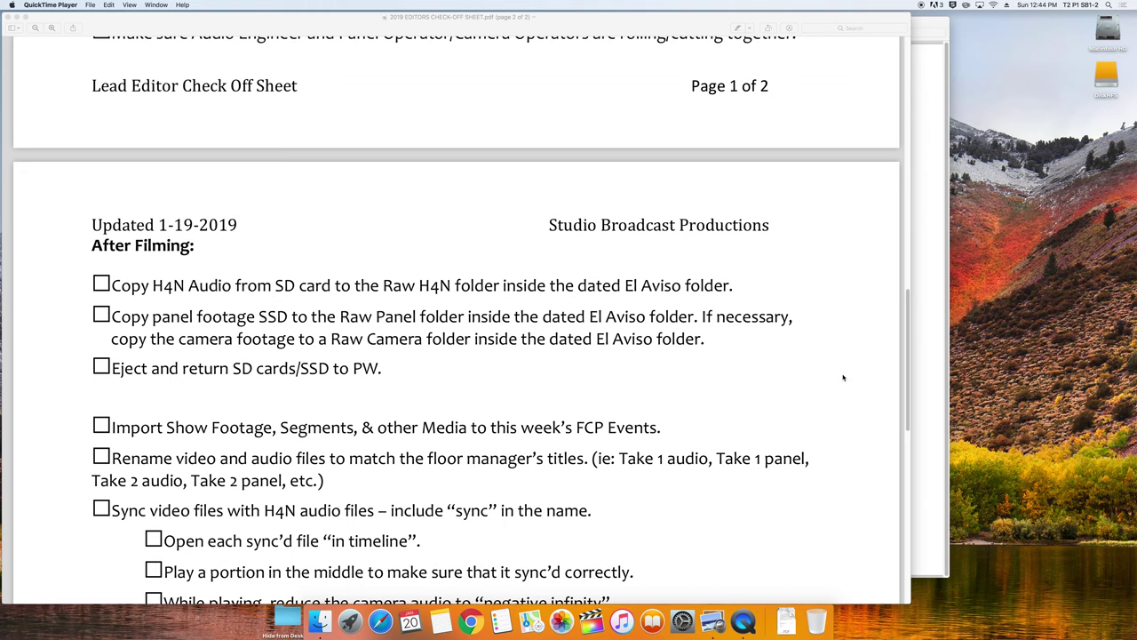
scroll(843, 378, down, 5)
scroll(843, 378, up, 2)
scroll(843, 378, down, 4)
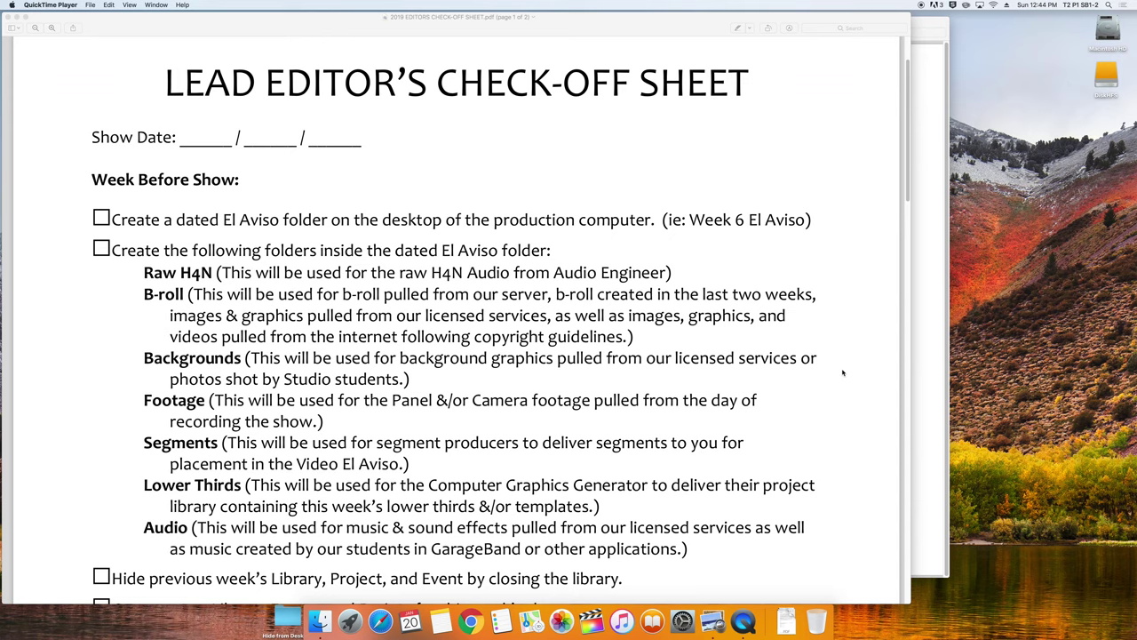
scroll(843, 373, down, 10)
Scroll the check-off sheet and move the Lead Editor Practice window to the screen's upper right
scroll(843, 373, down, 5)
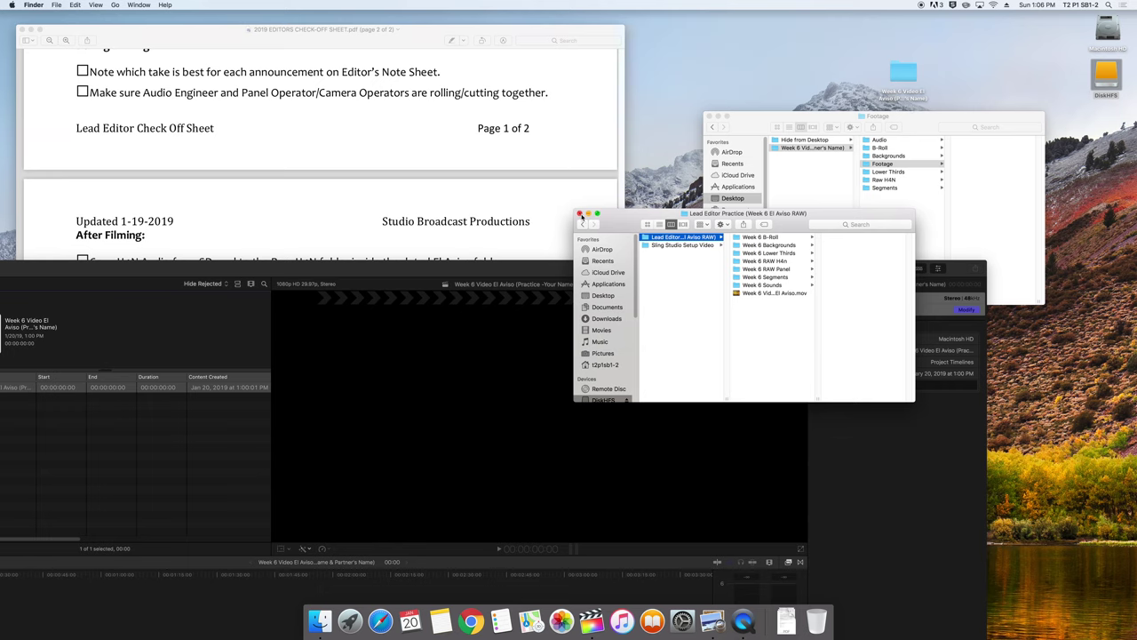
drag(611, 216, 806, 83)
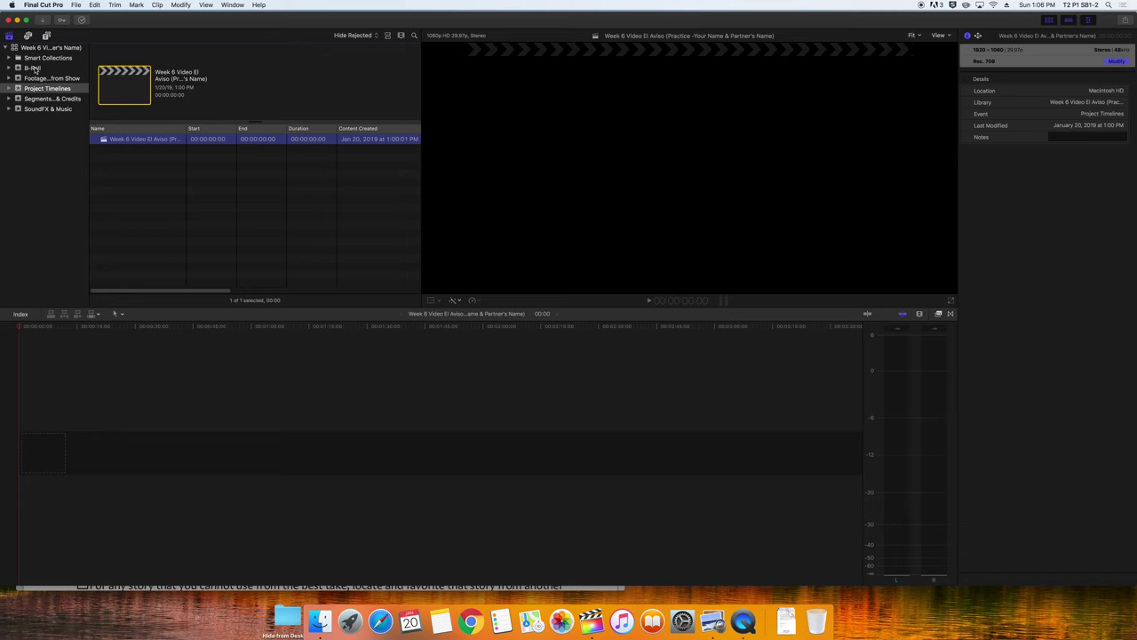
Set Media Import to the existing B-Roll event, leave files in place, and browse Lead Editor Practice
click(42, 21)
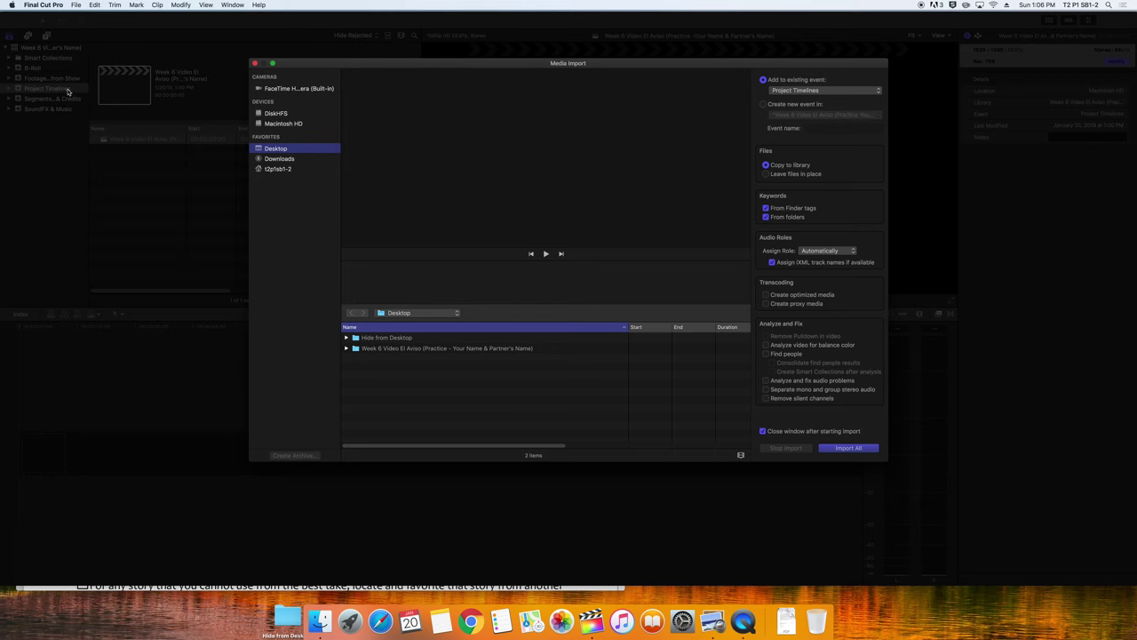
click(825, 89)
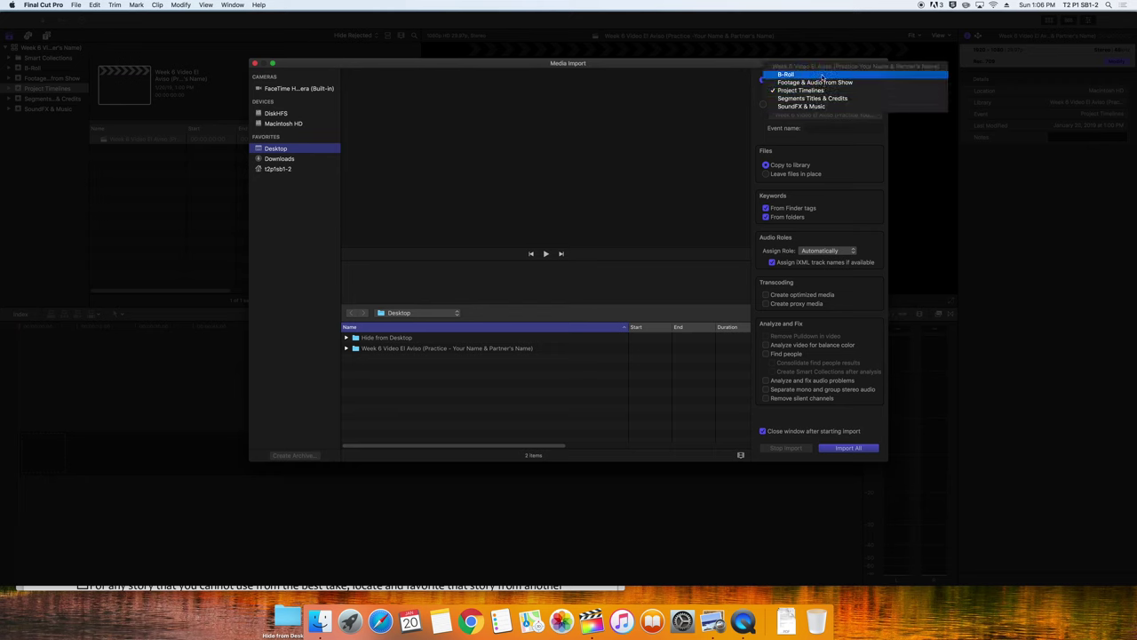
click(822, 75)
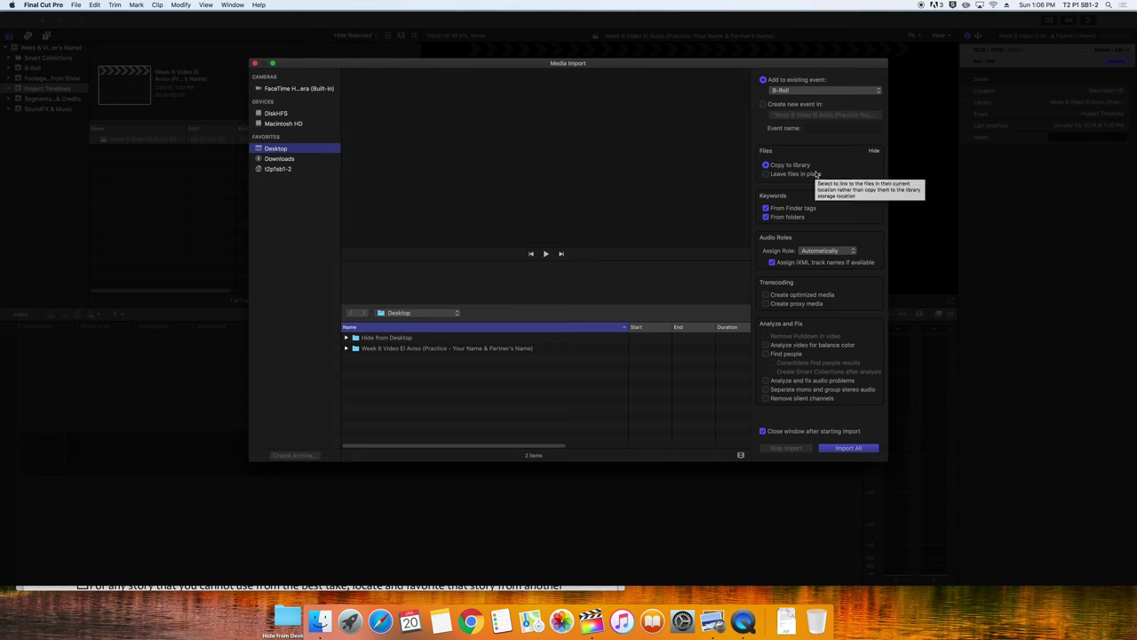
click(765, 175)
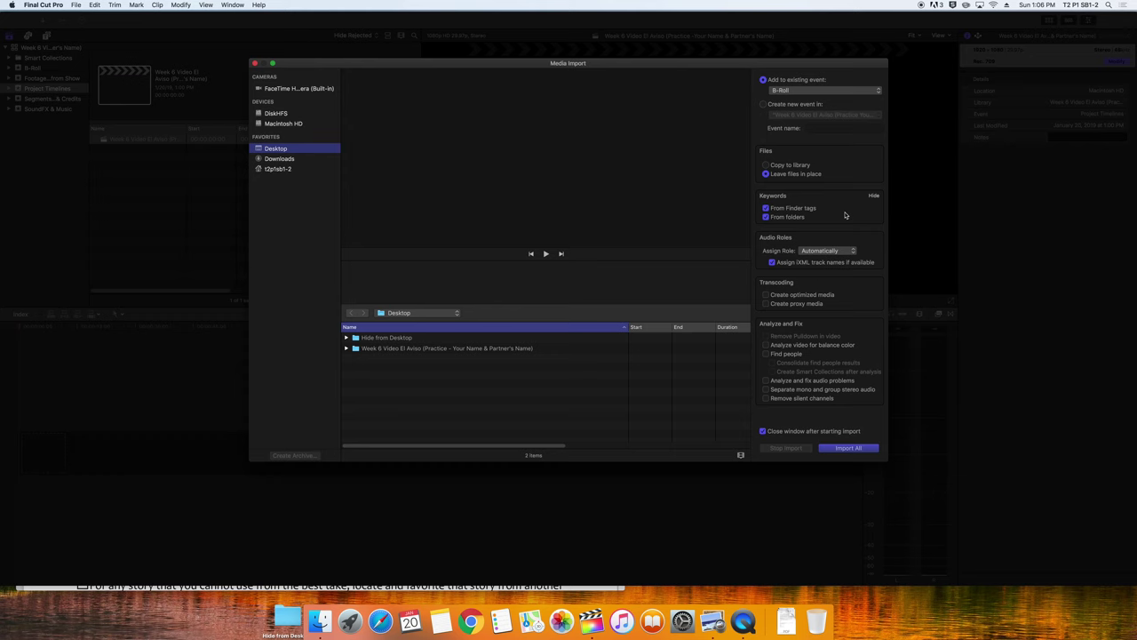
click(293, 168)
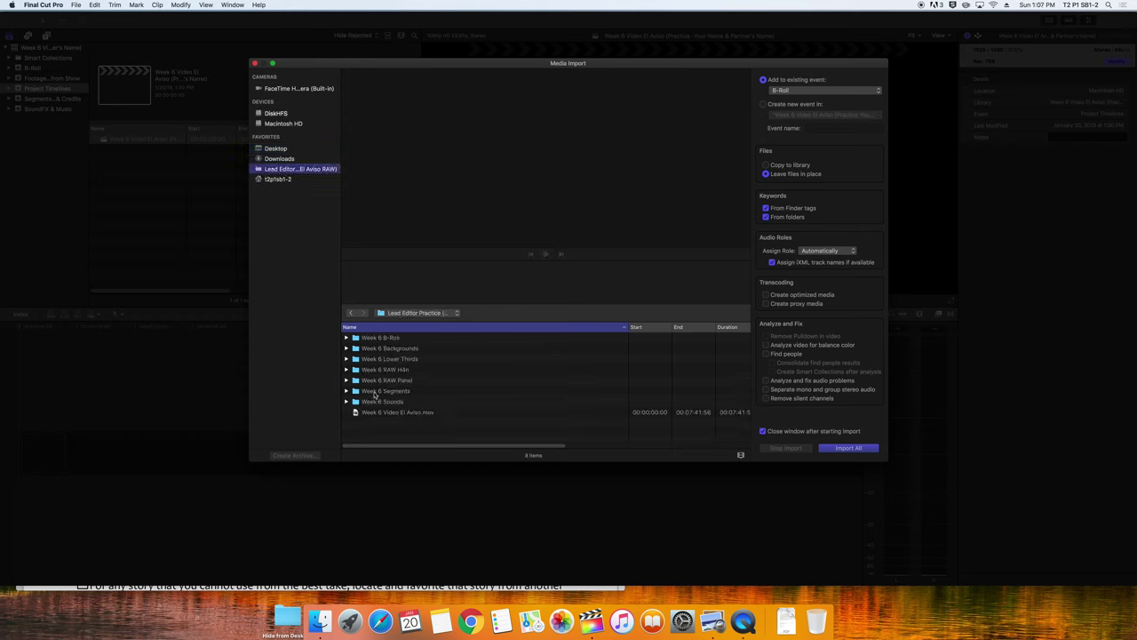
click(278, 179)
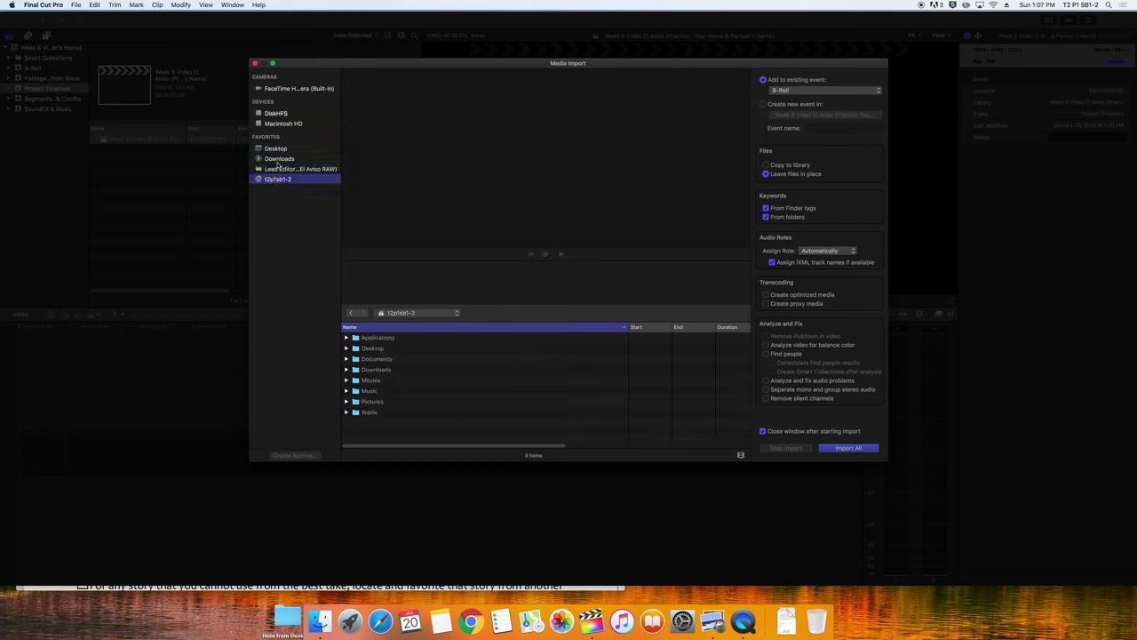
Import the Week 6 B-Roll folder into B-Roll, skipping the unsupported file
click(290, 169)
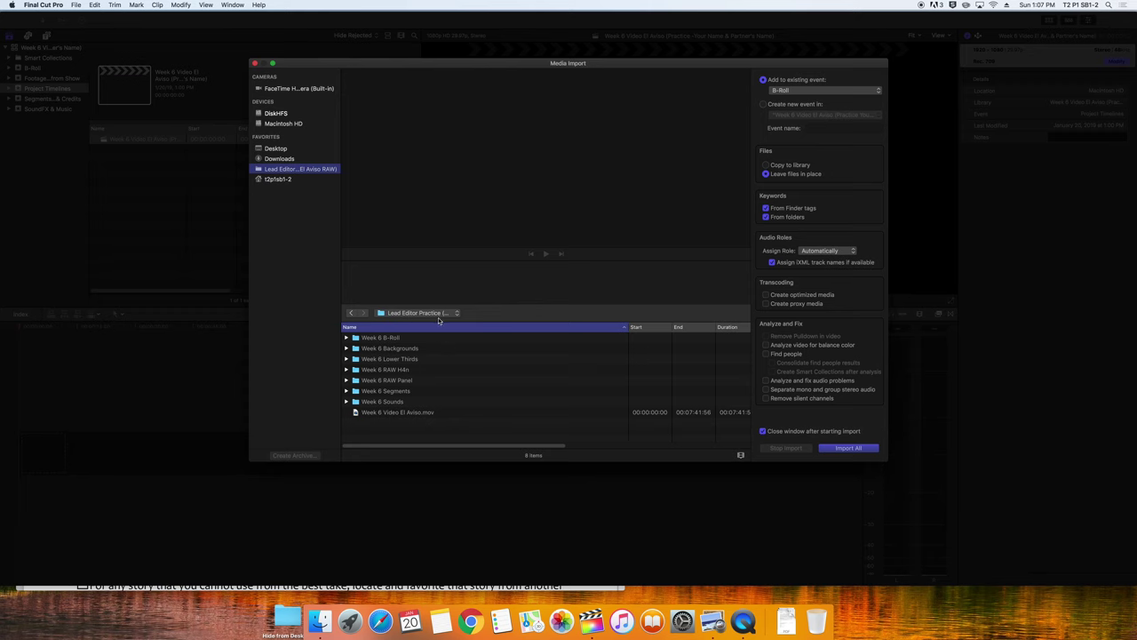
click(370, 348)
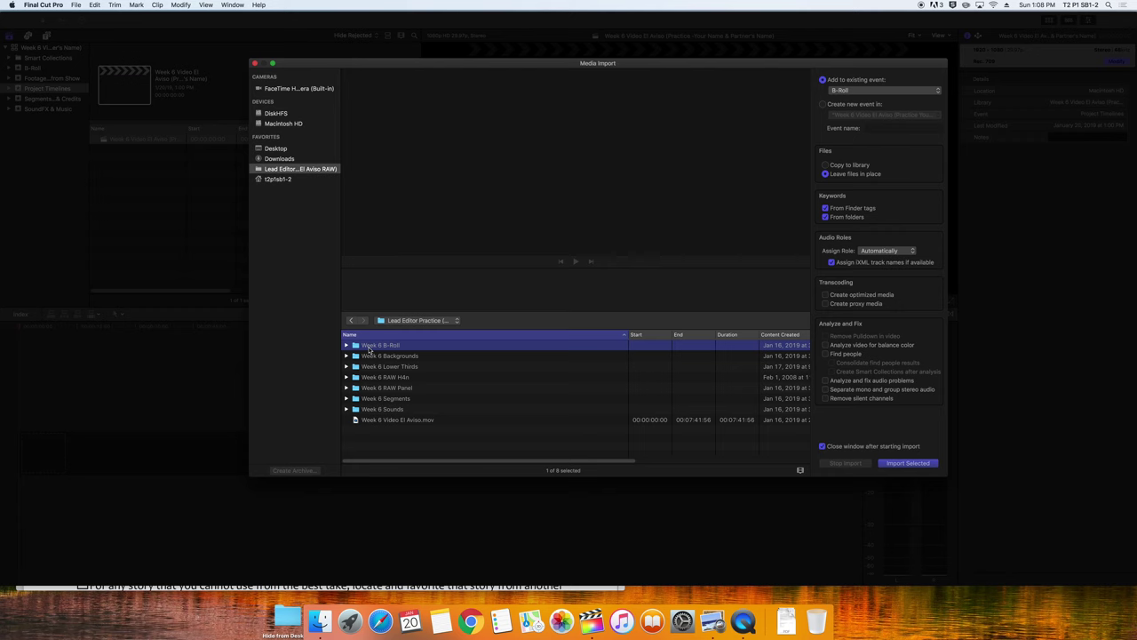
click(910, 463)
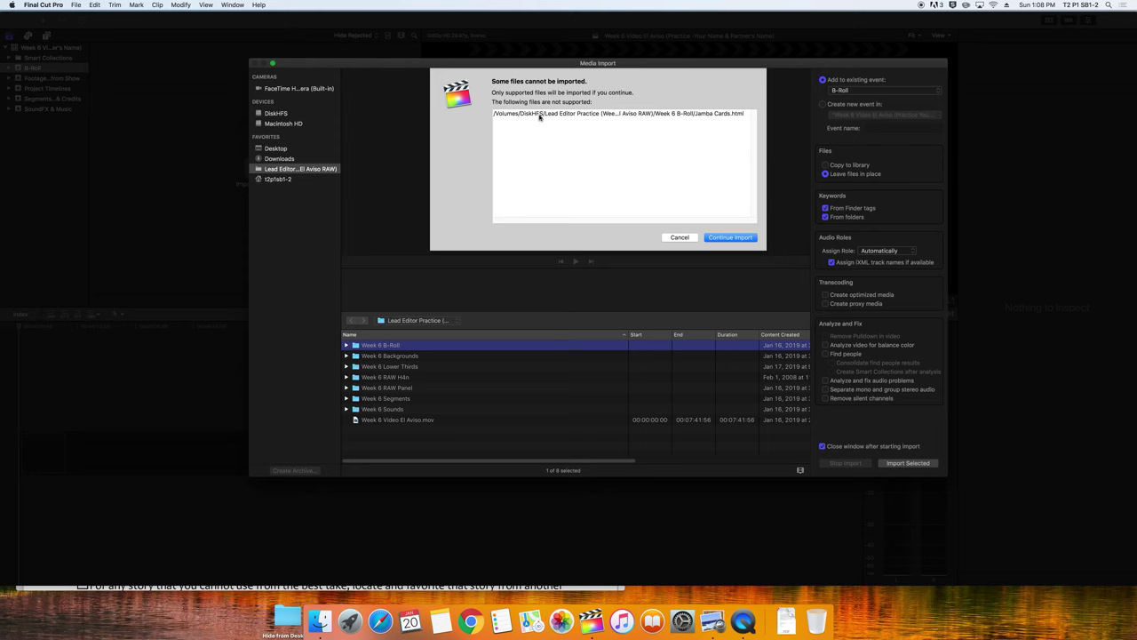
click(722, 238)
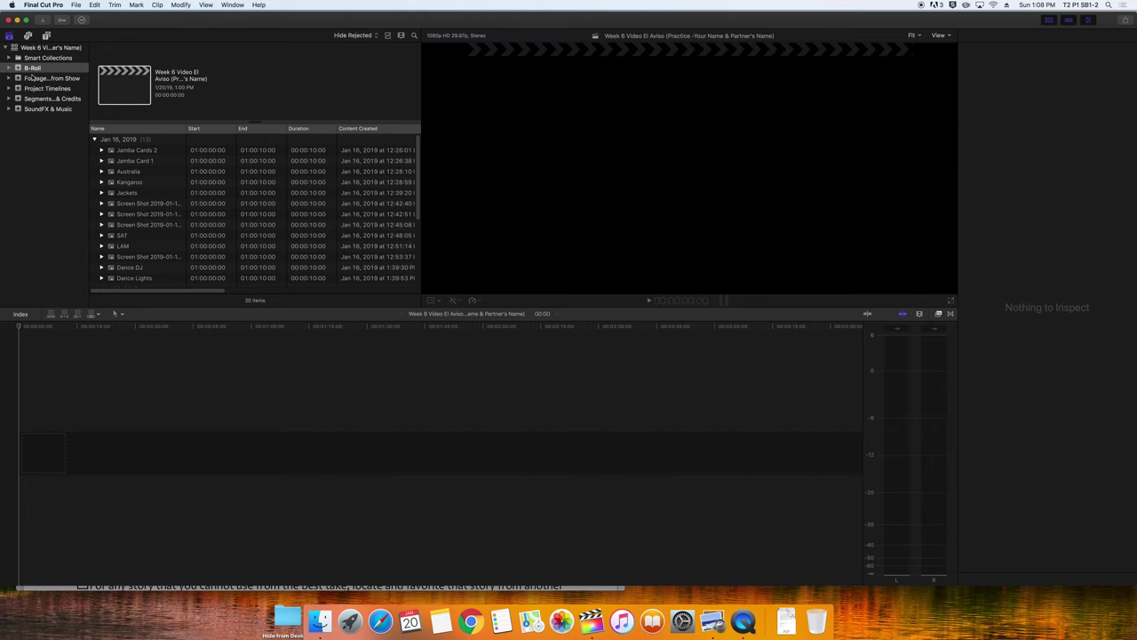
click(35, 78)
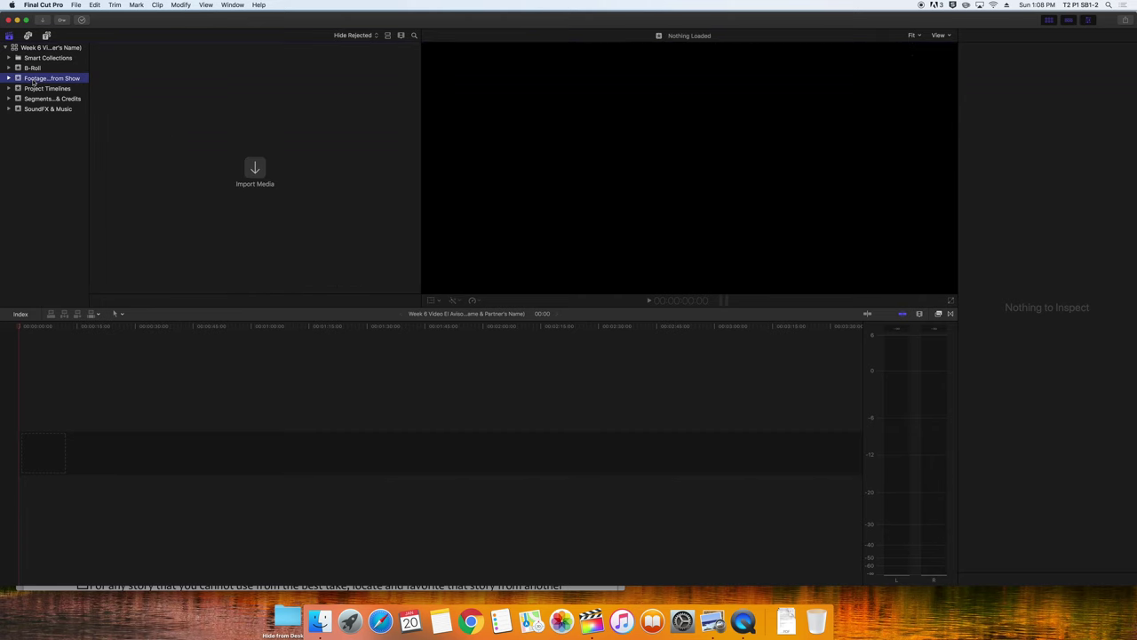
Import the Week 6 RAW H4n and RAW Panel folders into the Footage from Show event
click(255, 171)
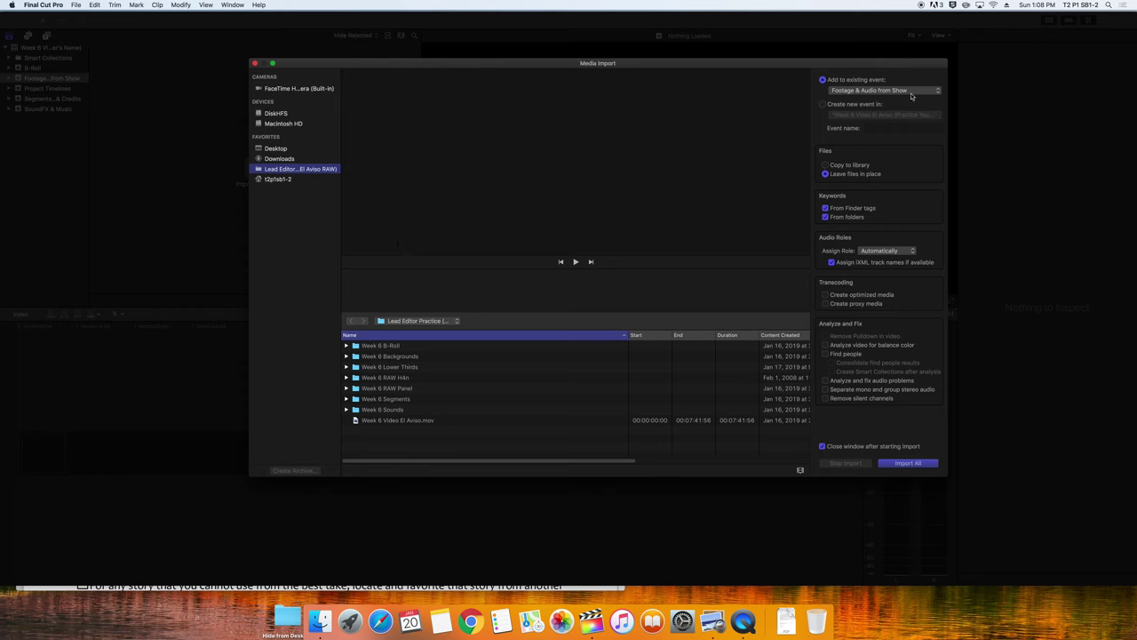
click(402, 378)
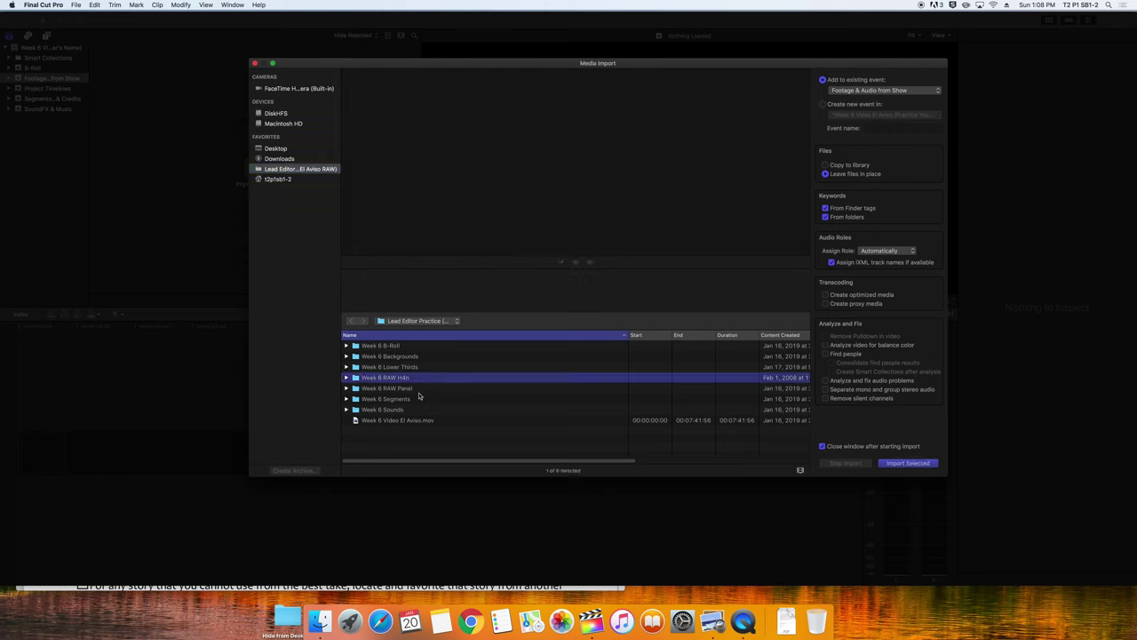
shift+click(404, 390)
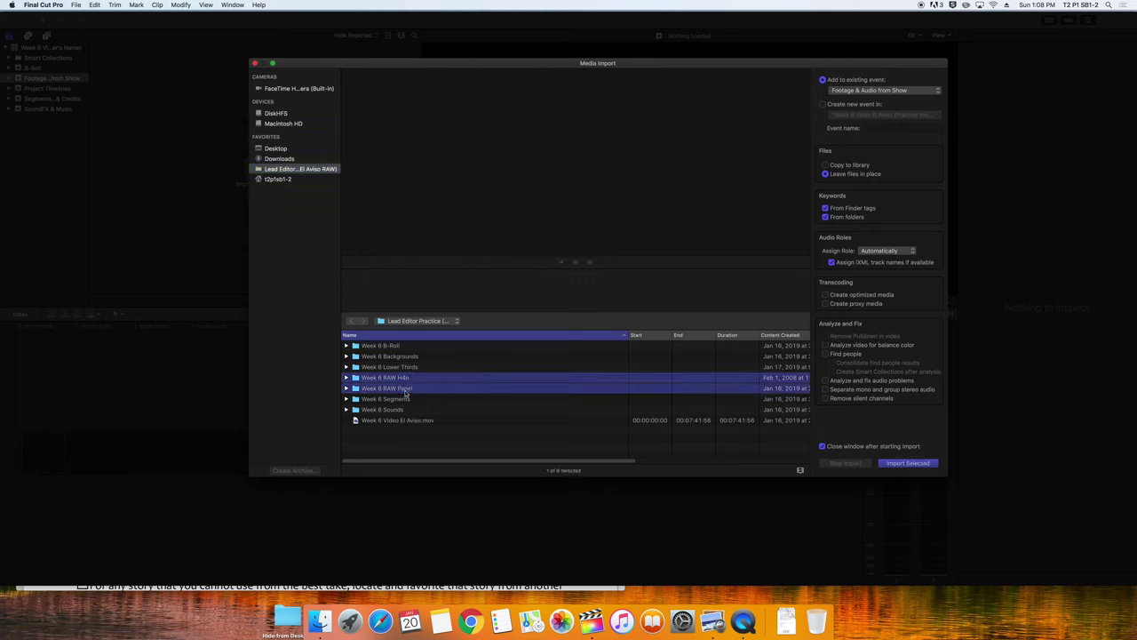
click(907, 463)
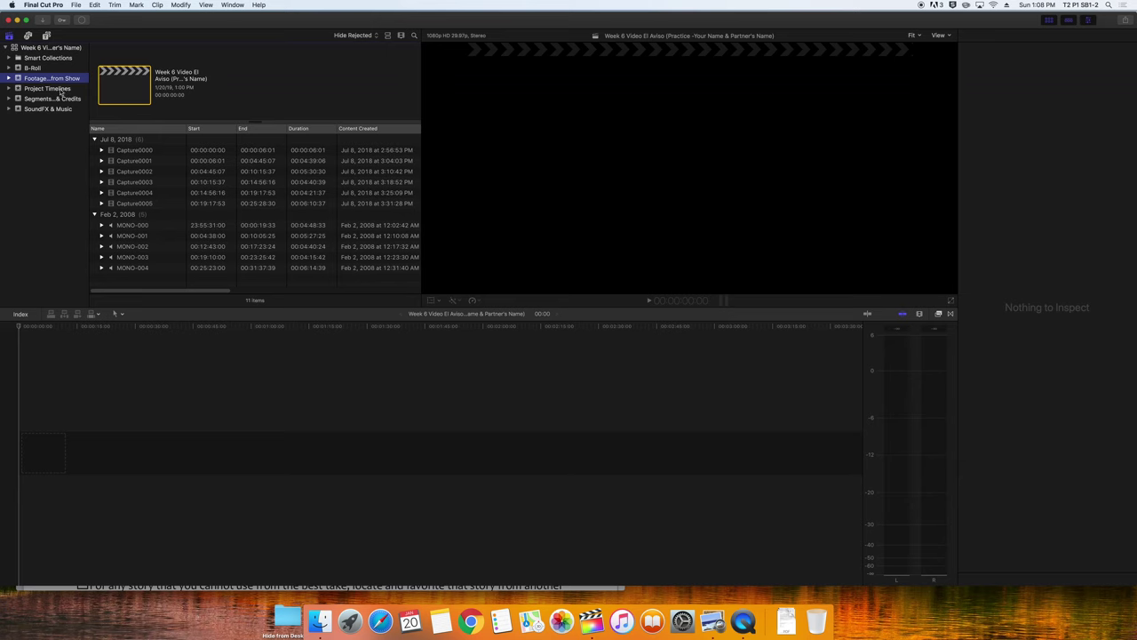
Import Week 6 Segments into Segments Titles & Credits and Week 6 Sounds into SoundFX & Music
click(50, 99)
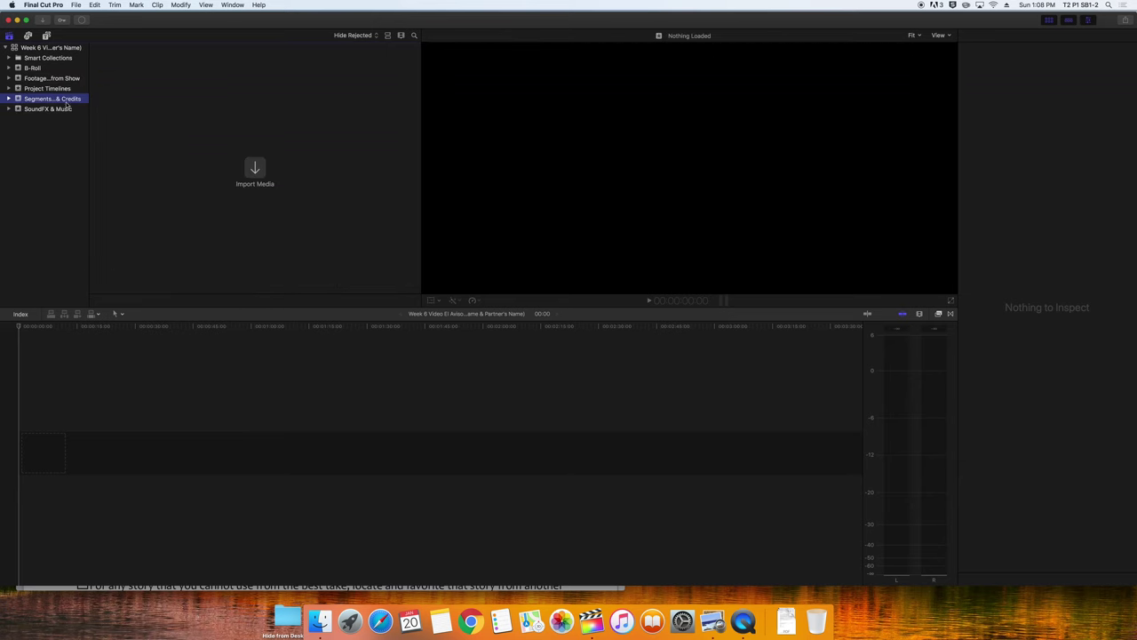
click(255, 170)
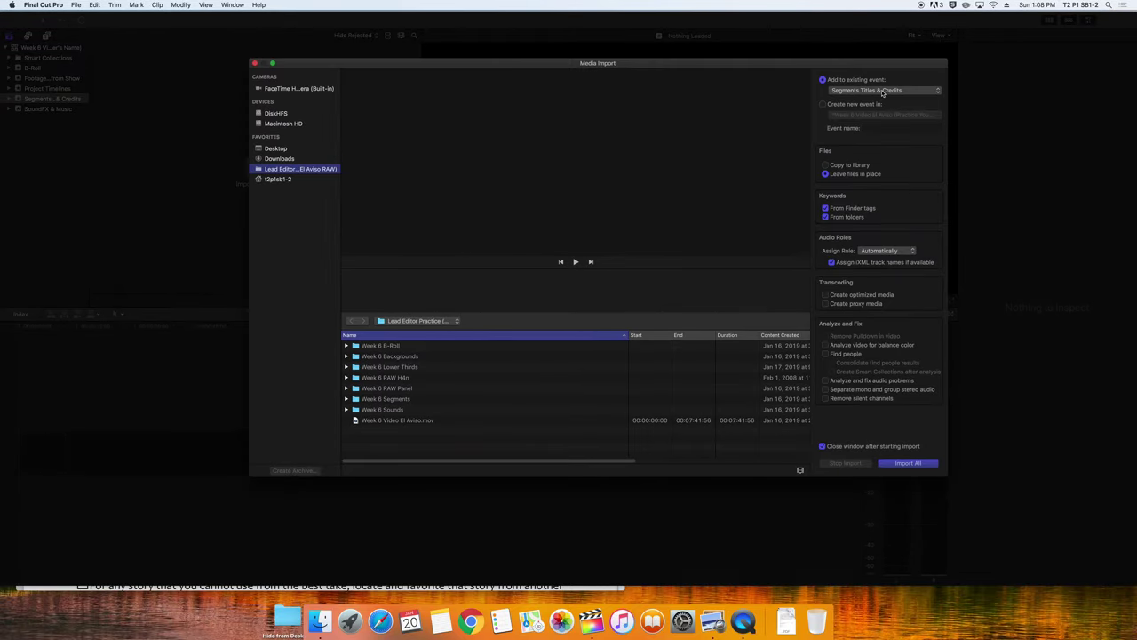
click(357, 402)
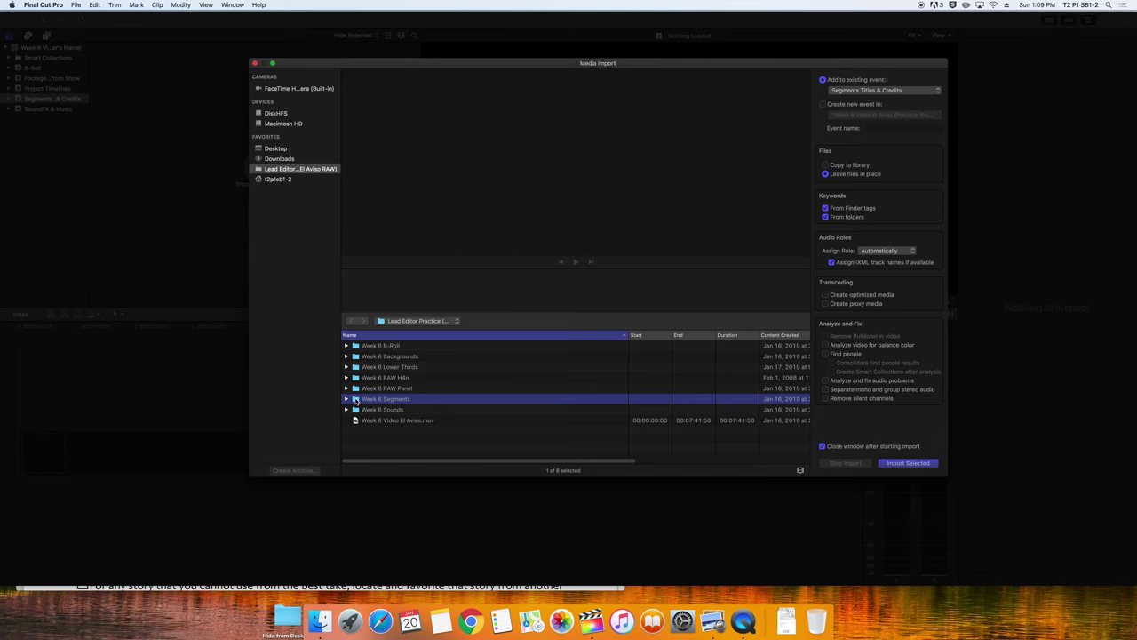
click(899, 464)
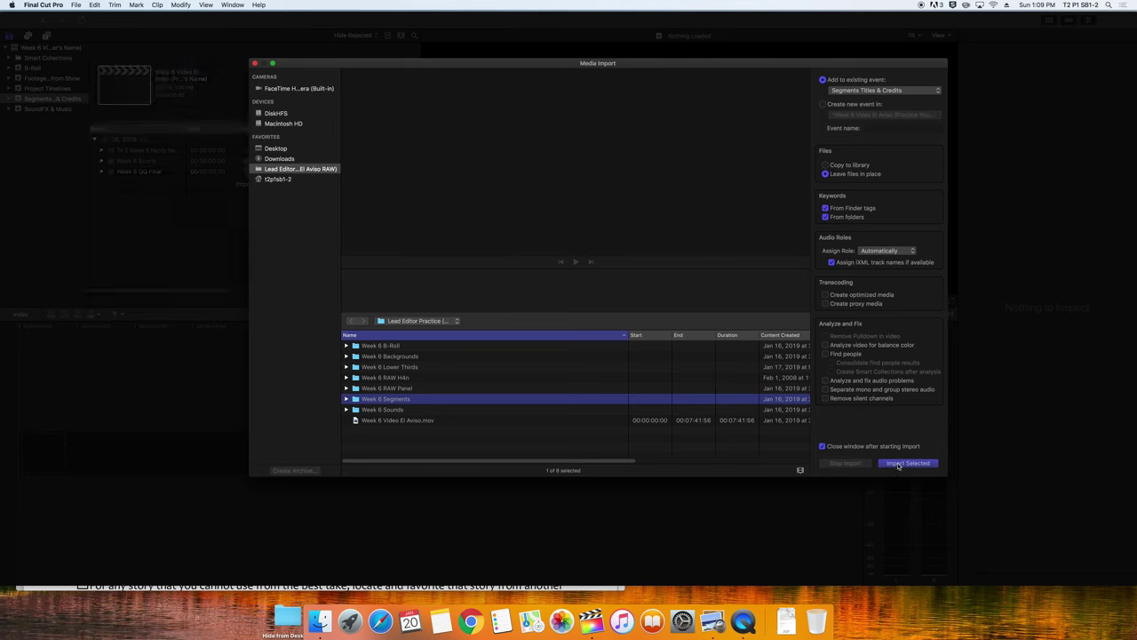
click(45, 109)
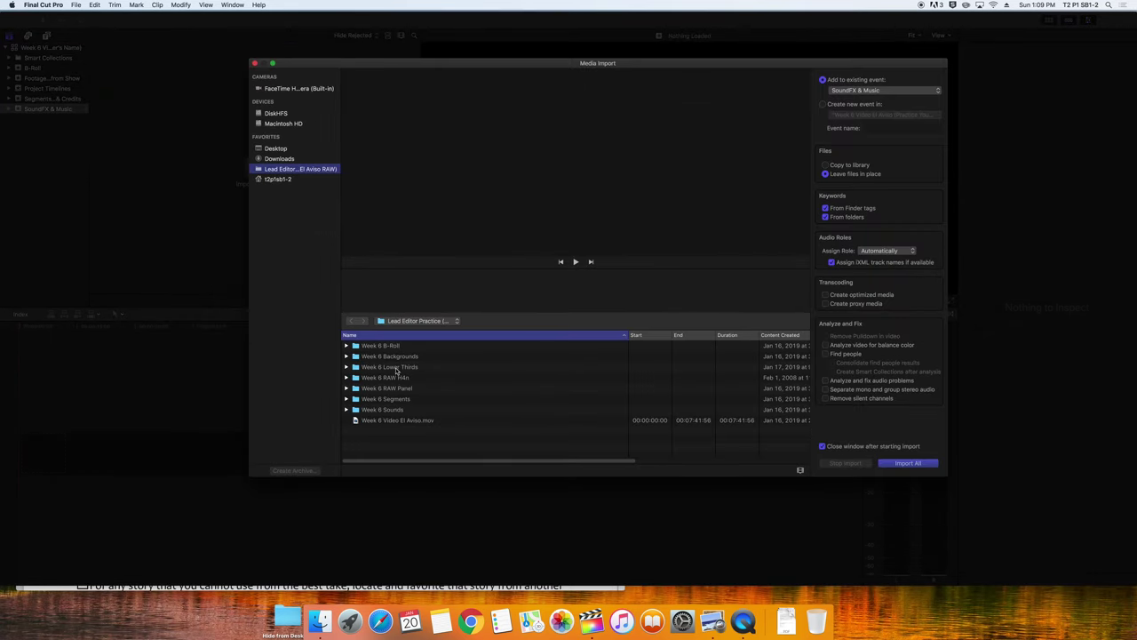
click(399, 410)
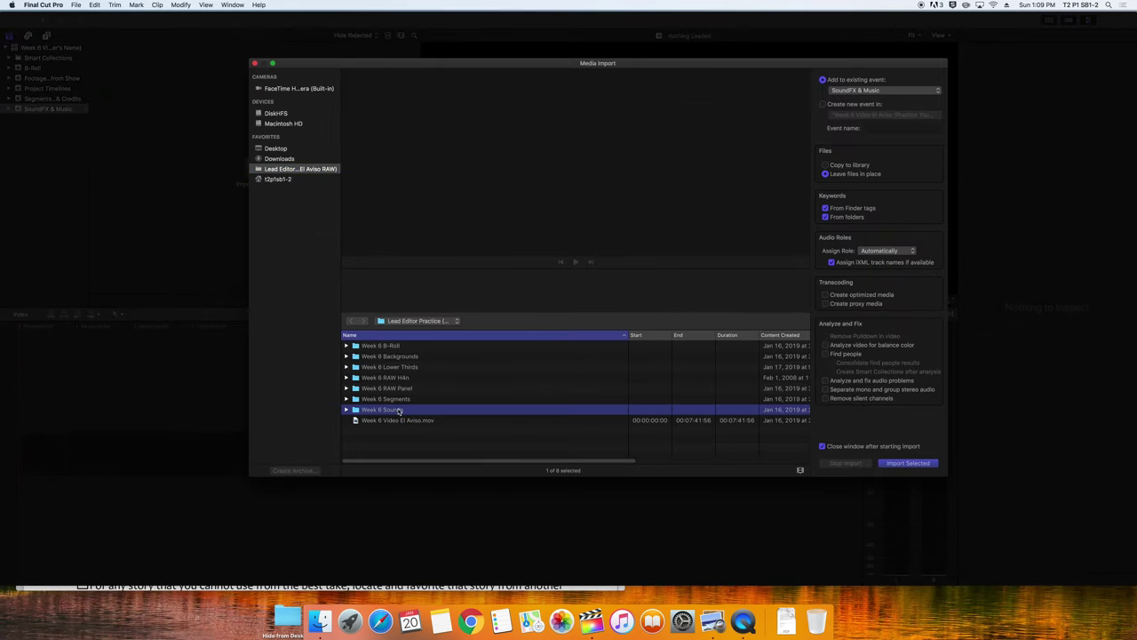
click(919, 463)
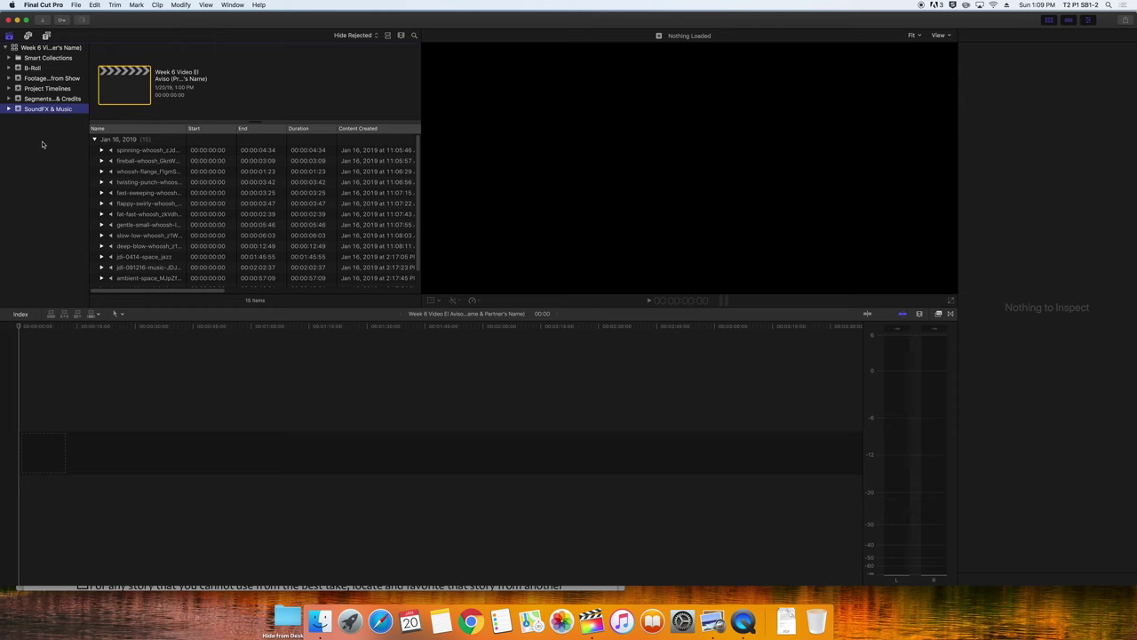
Create a new event named 'Backgrounds' in the library
right_click(41, 139)
click(53, 141)
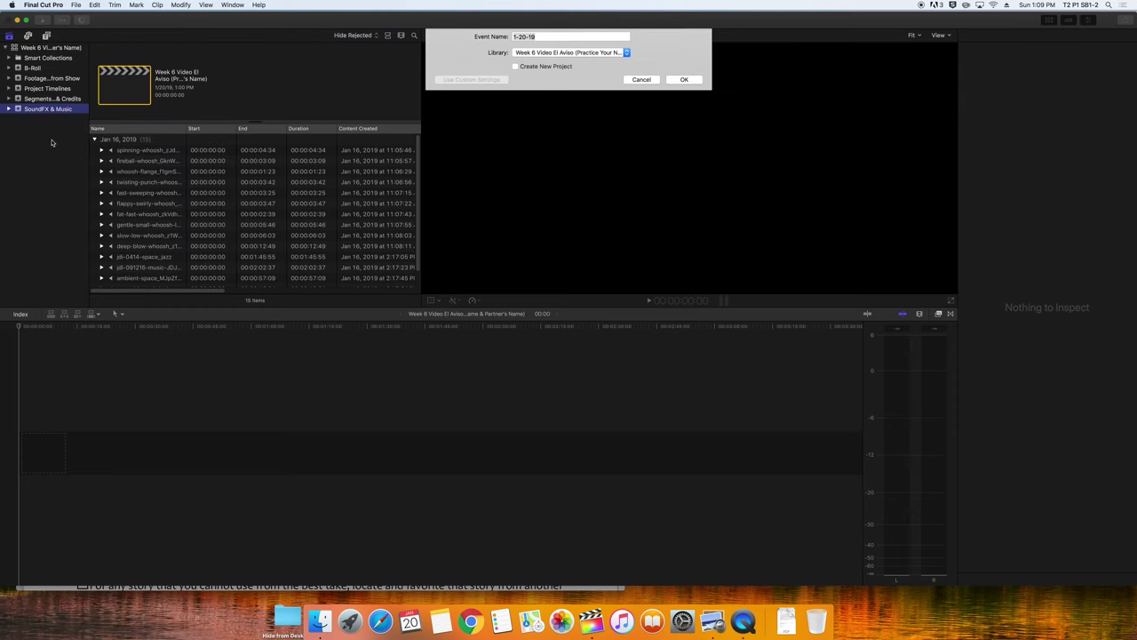
text(Backgrounds)
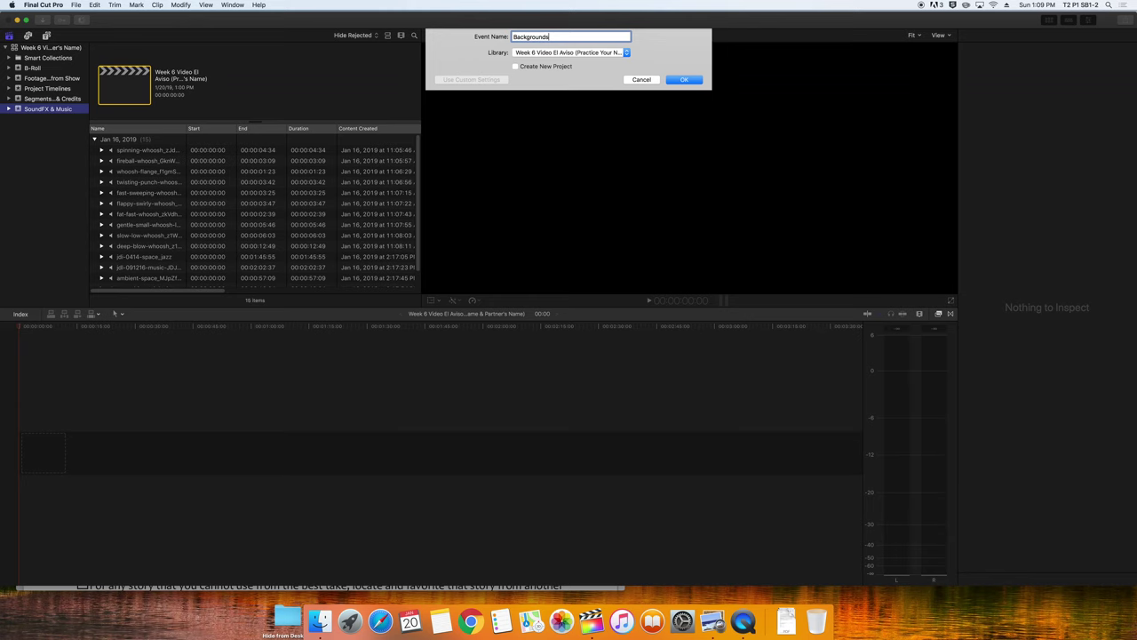
key(Return)
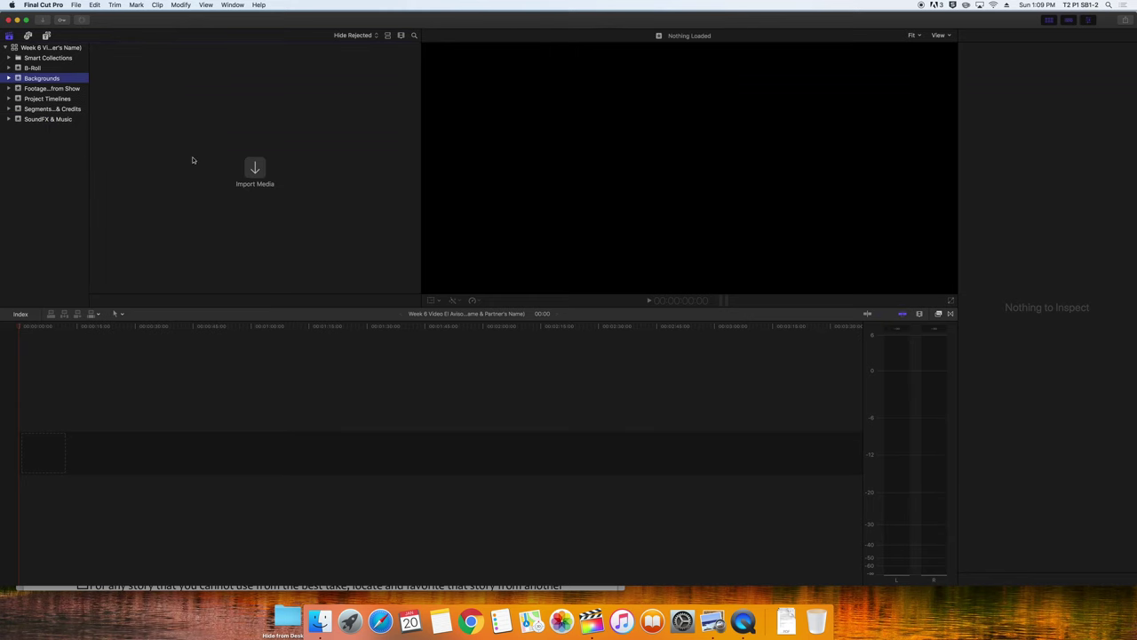
Import the Week 6 Backgrounds folder into the Backgrounds event
click(259, 168)
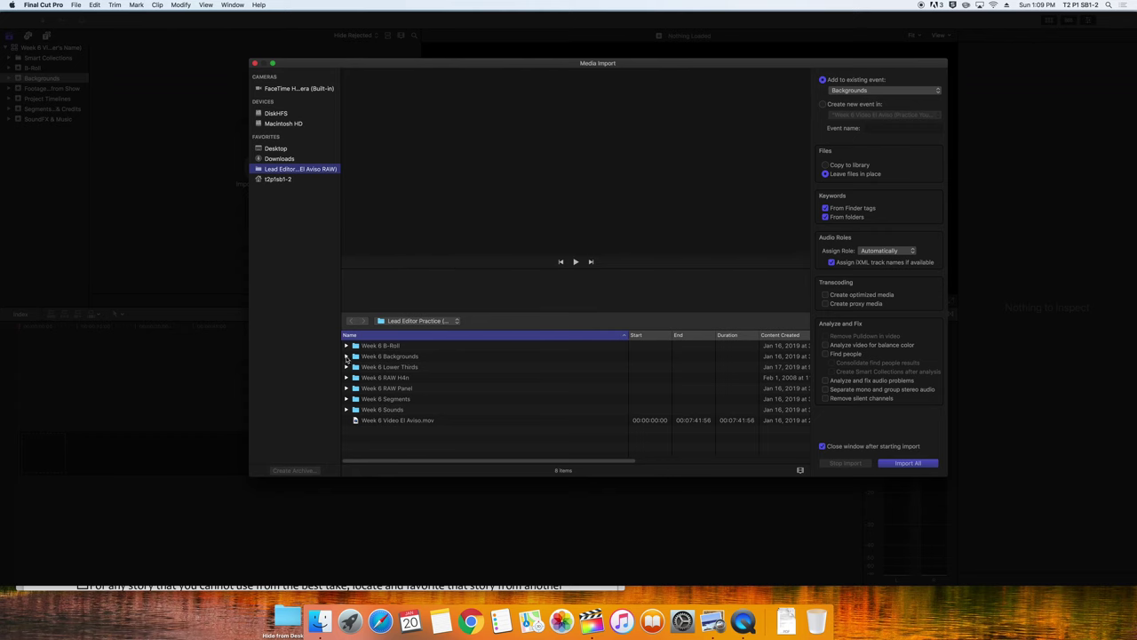
click(348, 357)
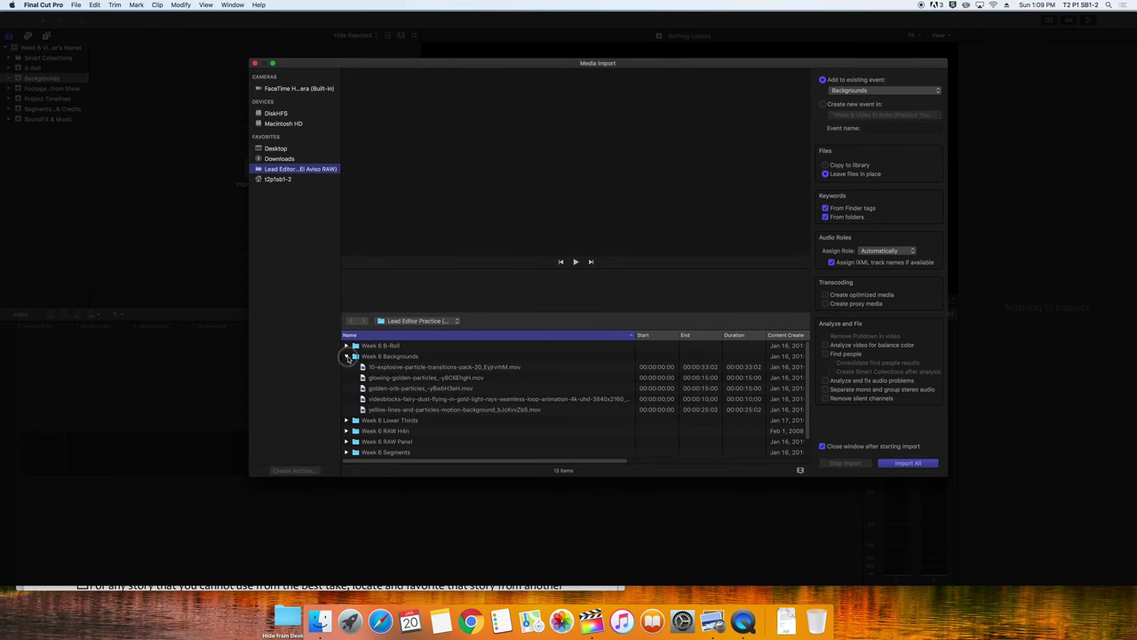
click(347, 356)
click(367, 356)
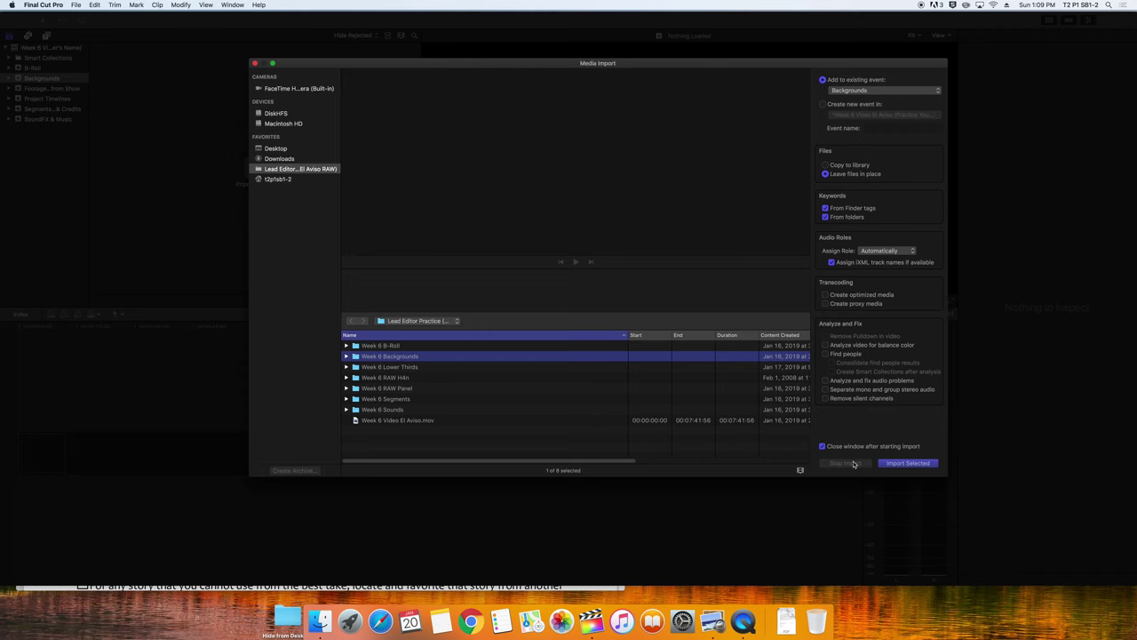
click(903, 464)
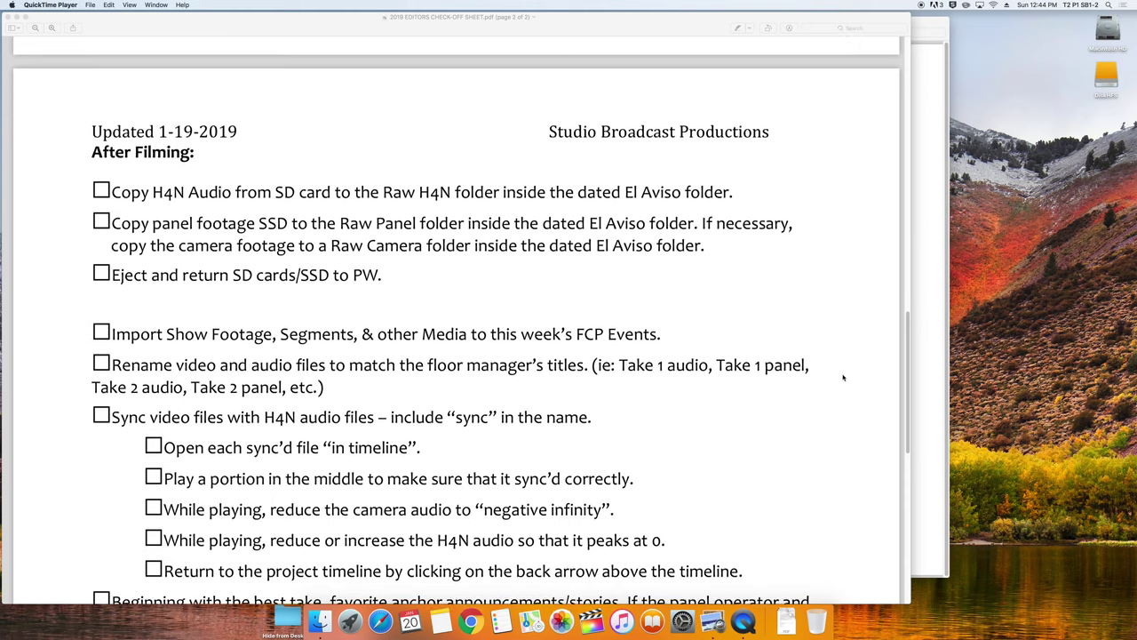
scroll(843, 378, down, 2)
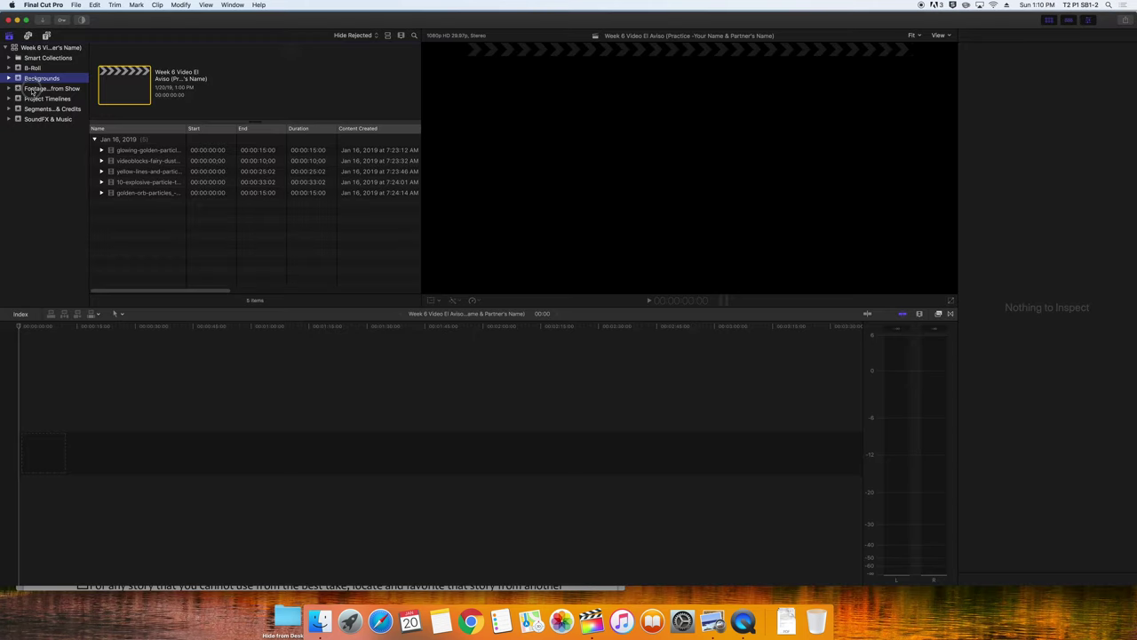
click(35, 92)
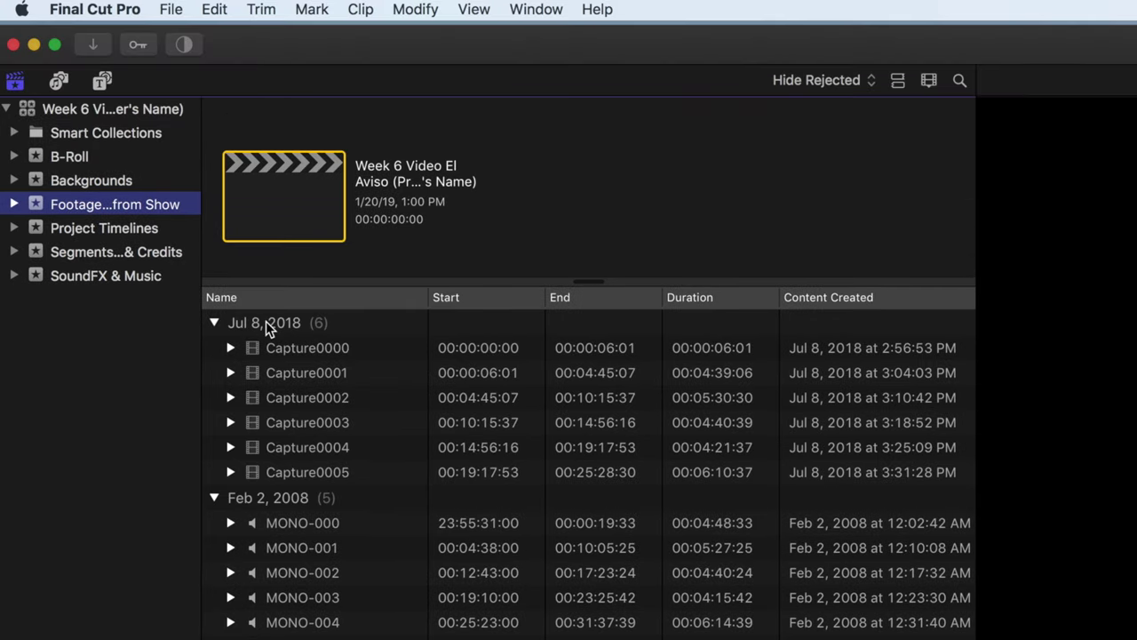
Set clip grouping to None and sort the Footage from Show clips by name
click(265, 200)
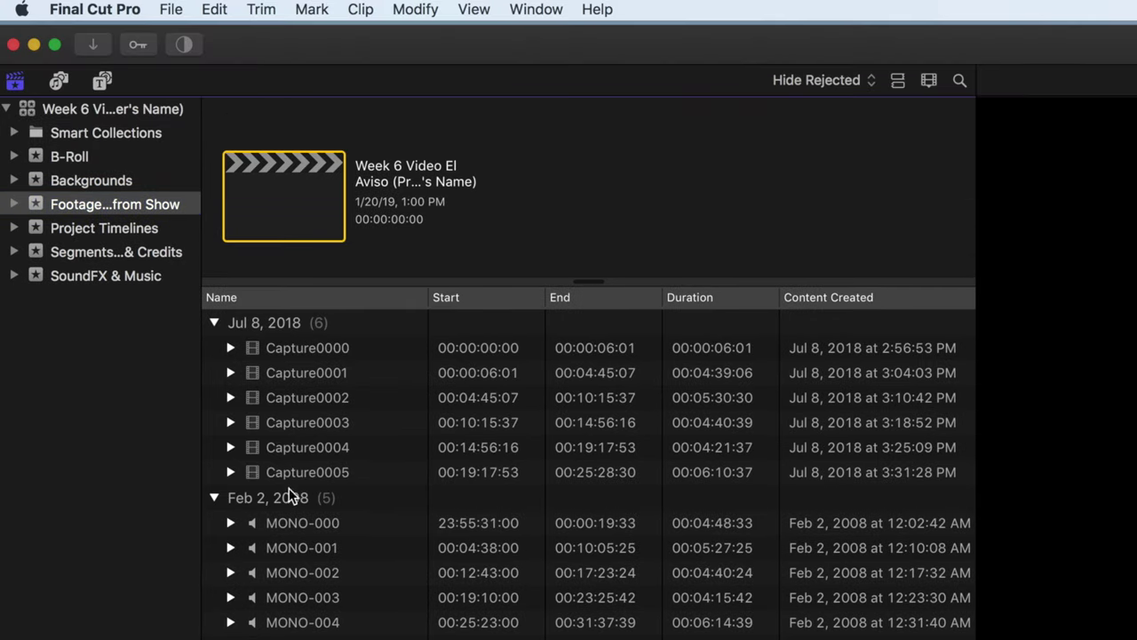
click(929, 81)
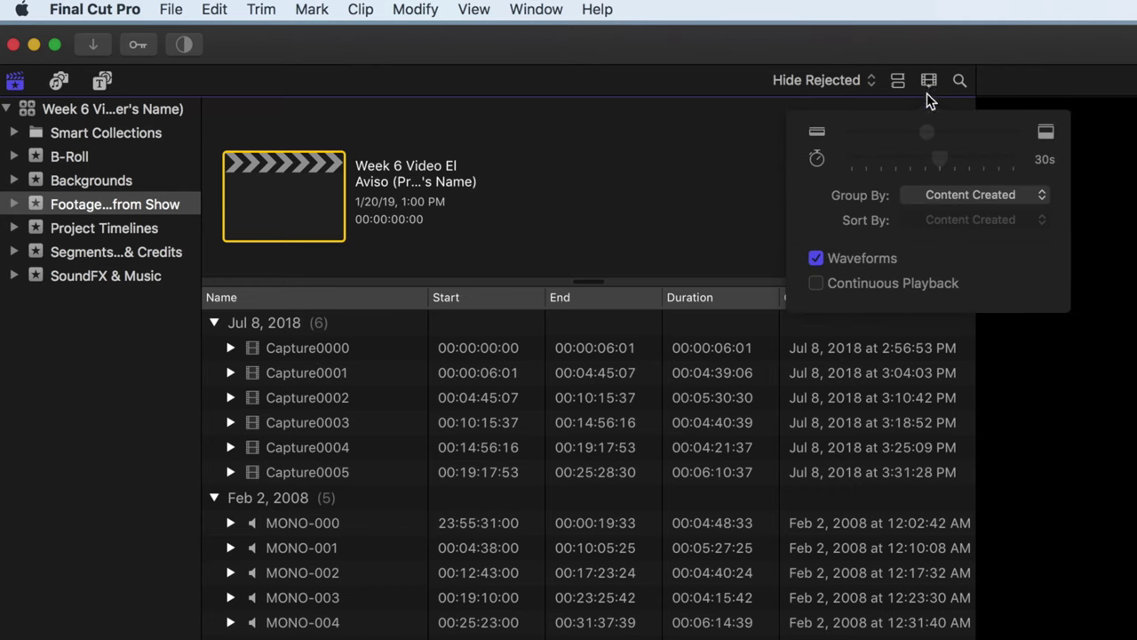
click(951, 195)
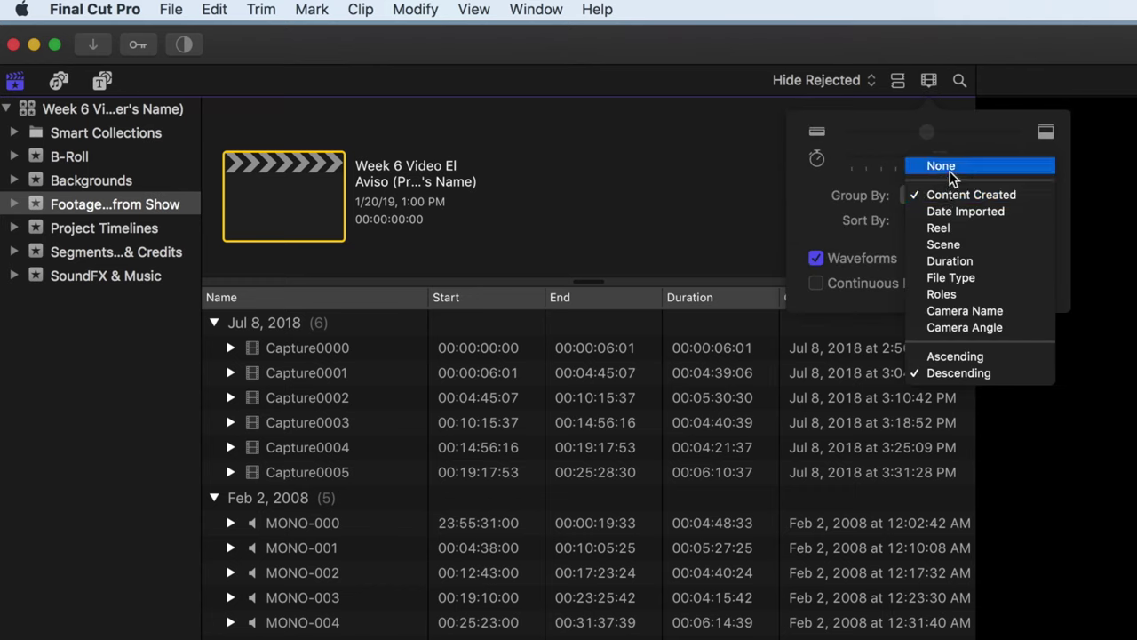
click(950, 168)
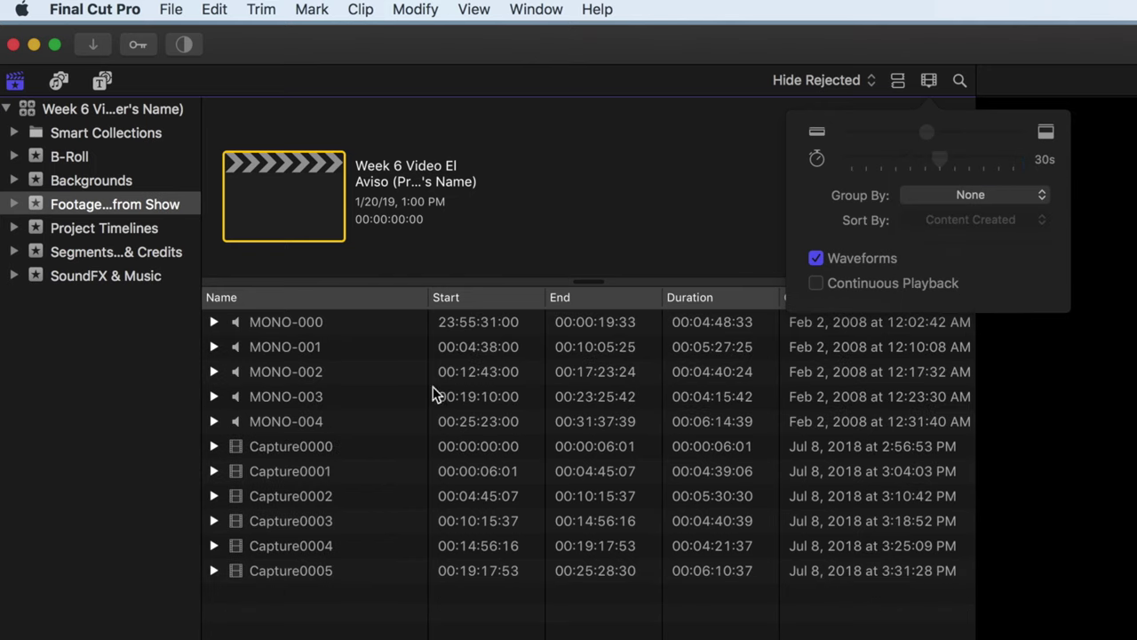
click(247, 300)
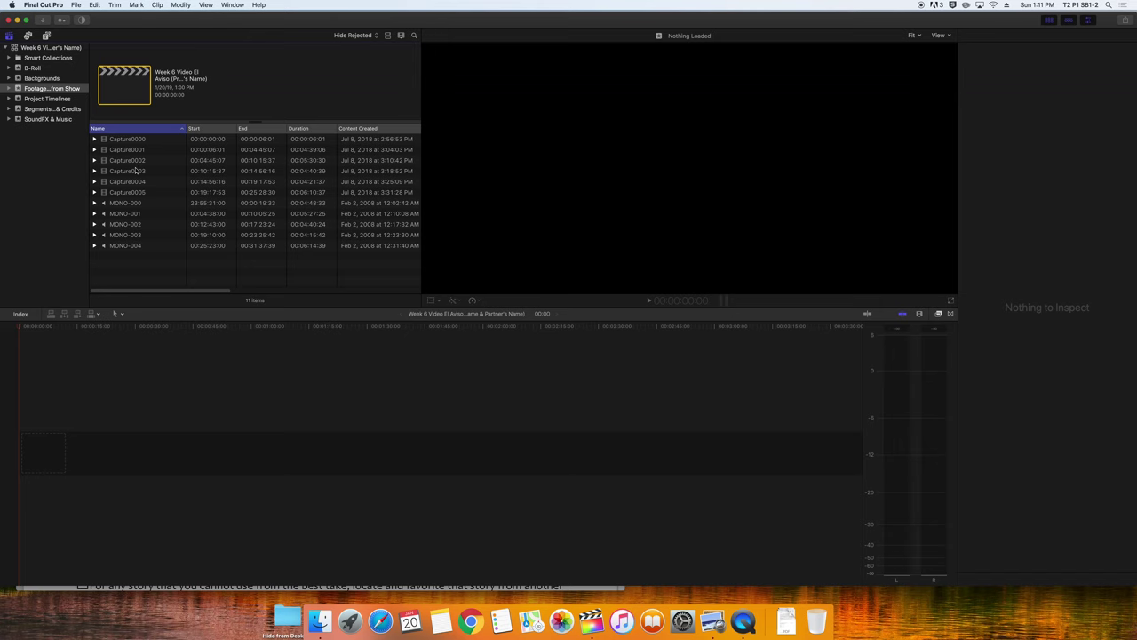
Reject Capture0000, then play Capture0001 in the viewer and select it for renaming
click(130, 142)
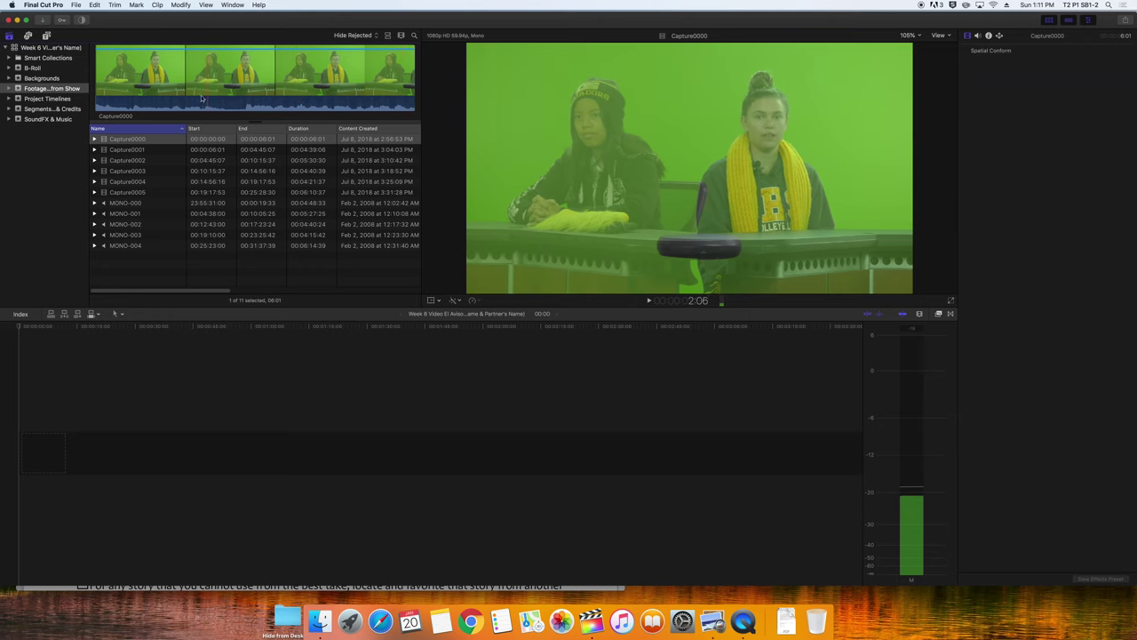
key(super+BackSpace)
click(135, 139)
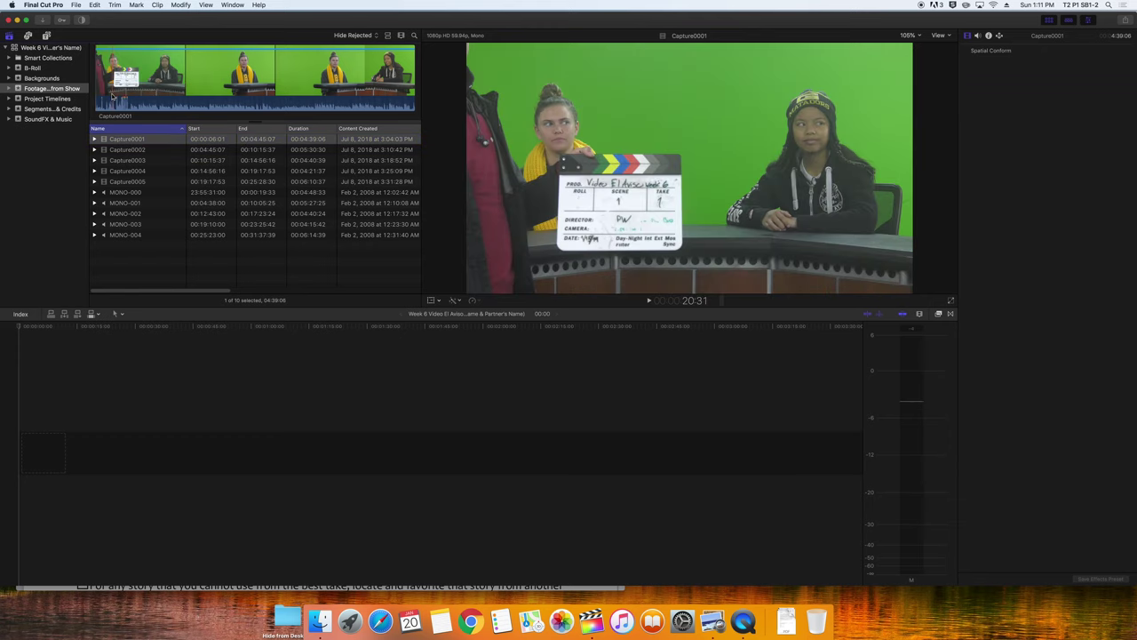
key(space)
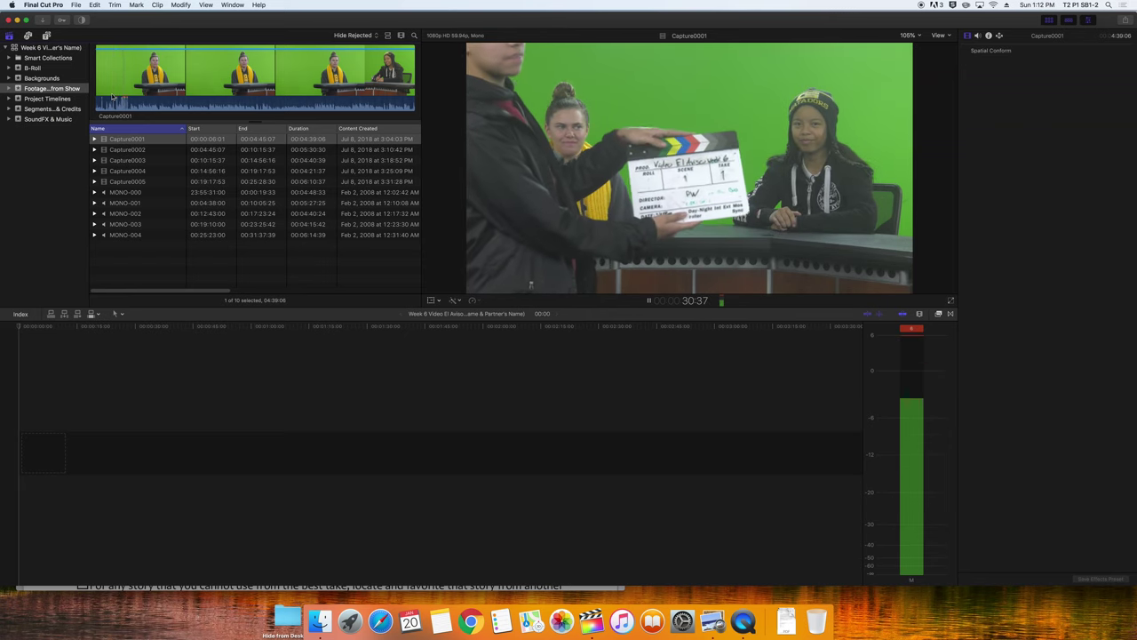
key(space)
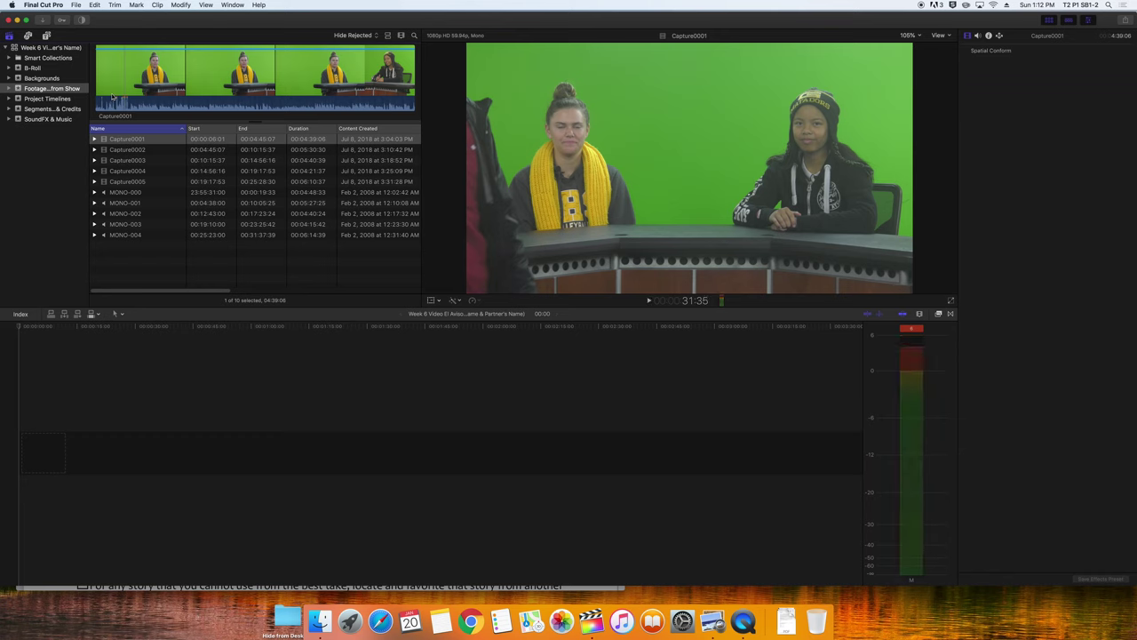
click(129, 139)
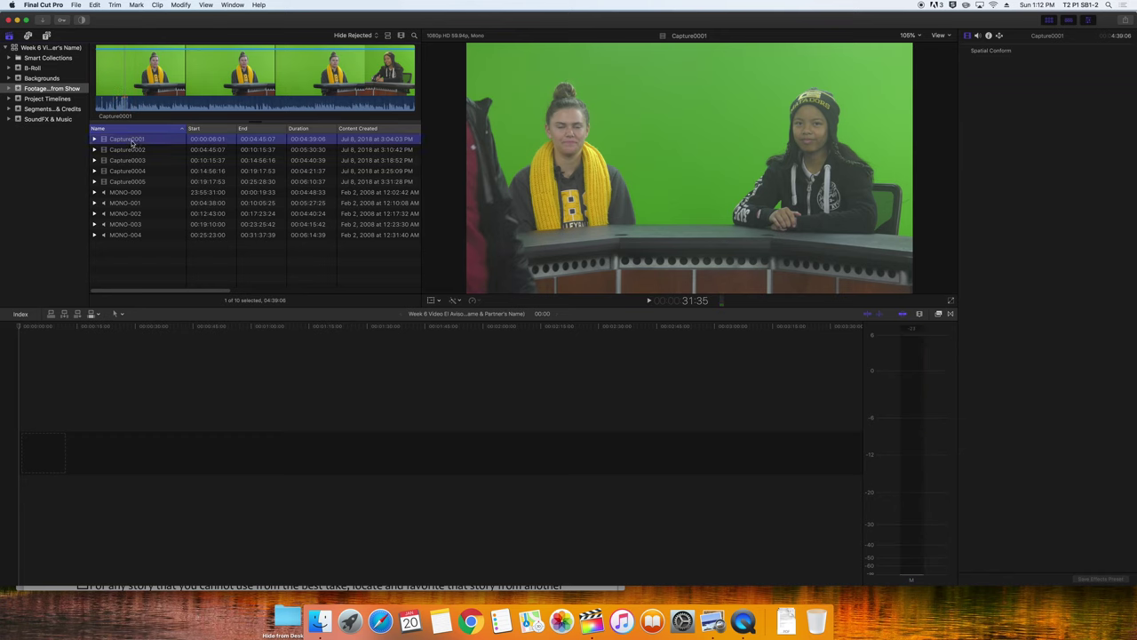
click(131, 142)
Name Capture0001 and the MONO-000 audio clip 'Week 6 Take 1'
text(Week 6 Take 1)
click(124, 192)
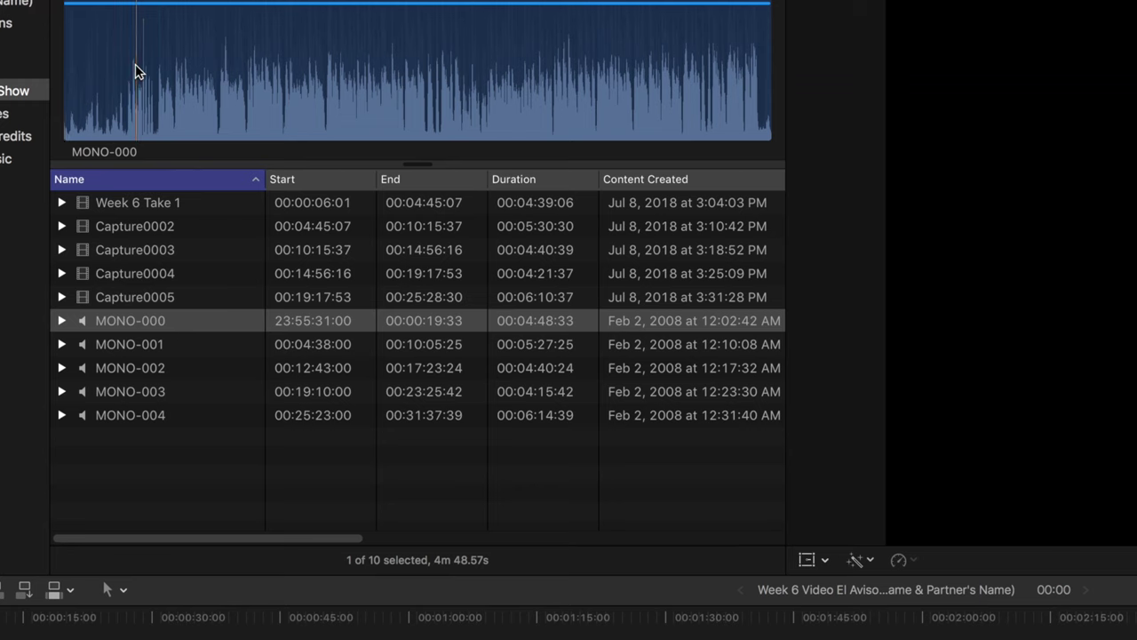
key(space)
key(Return)
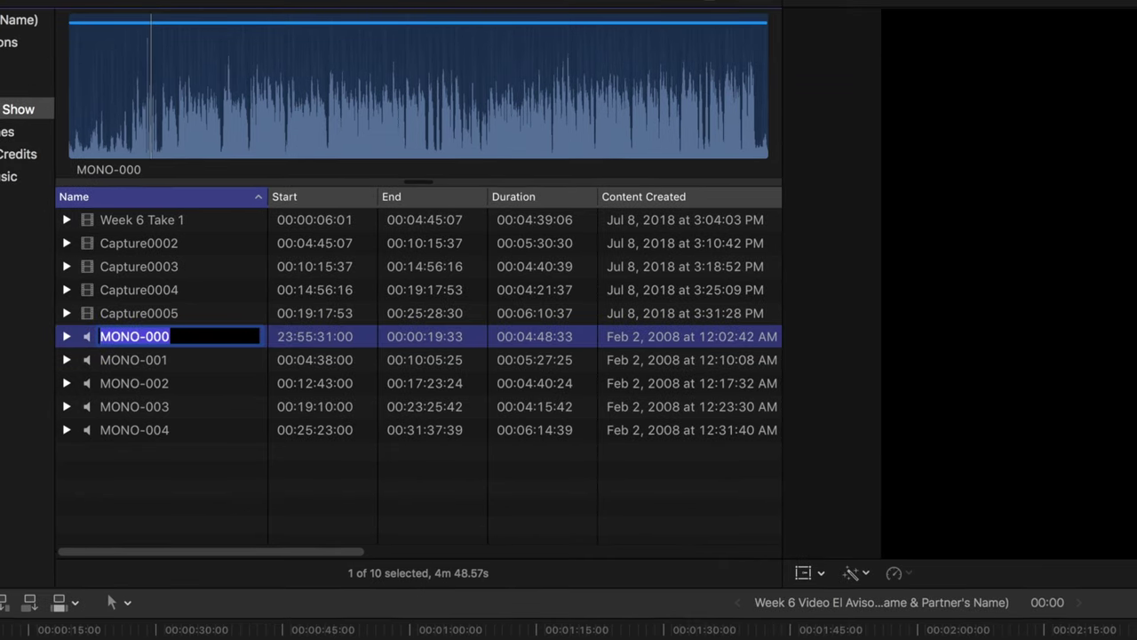
text(Week )
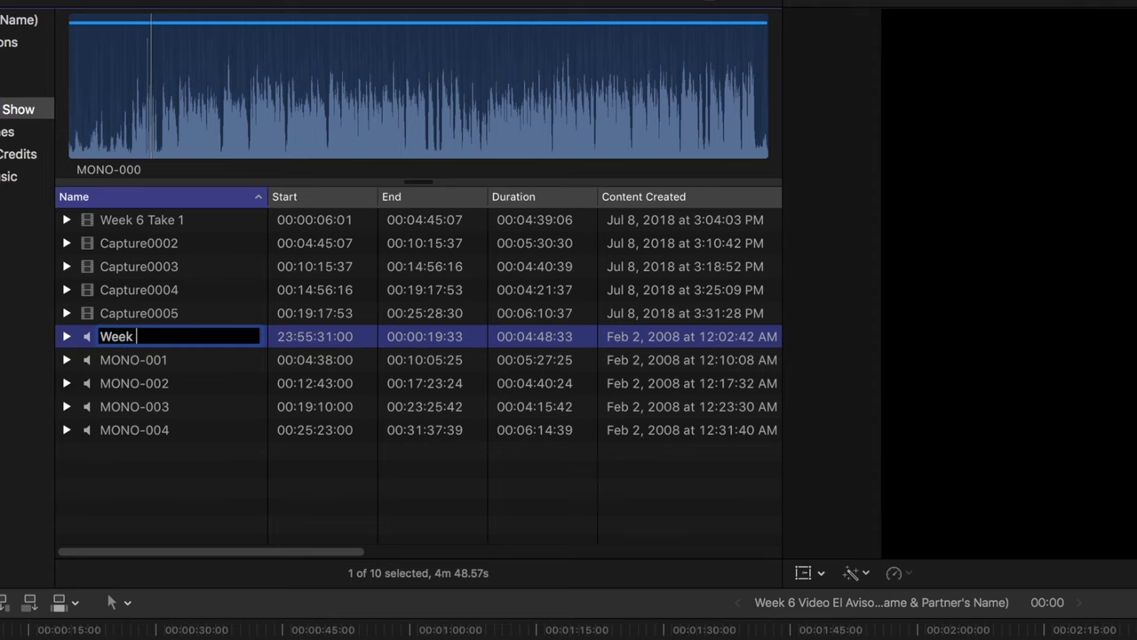
text(6 Take 1)
key(Return)
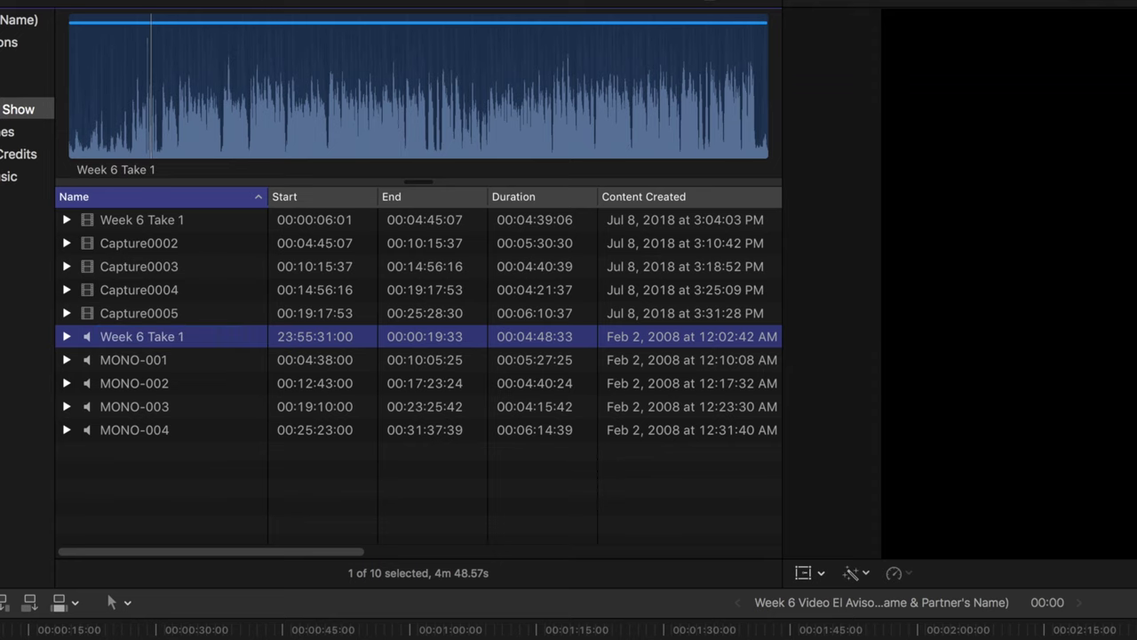
Preview Capture0002, rename it 'Week 6 Take 2', and copy that name
click(124, 247)
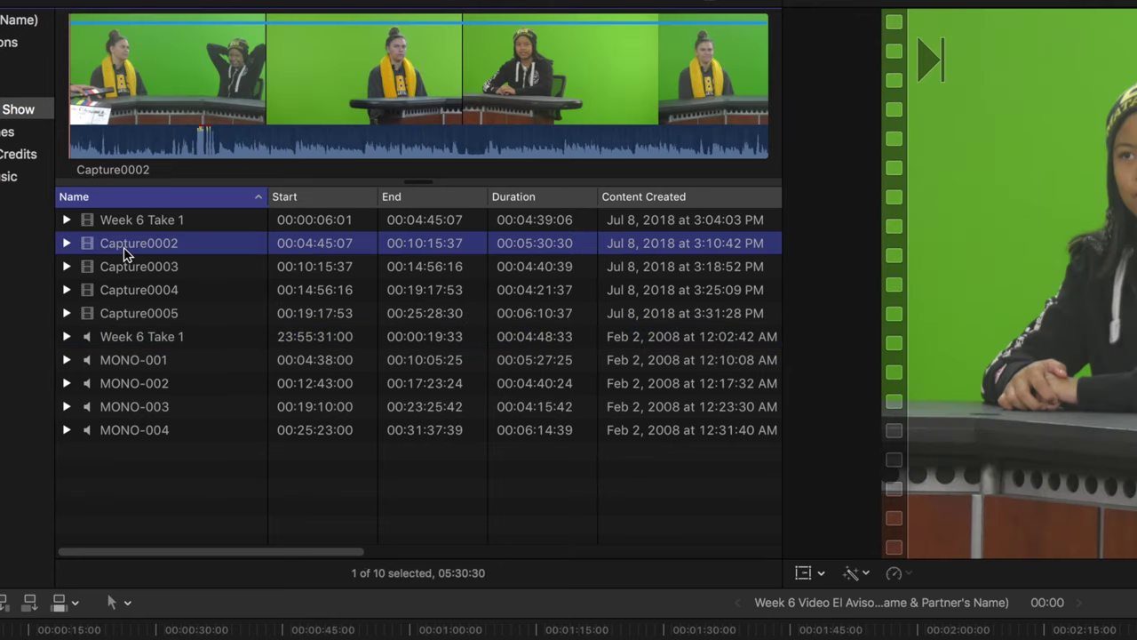
click(82, 144)
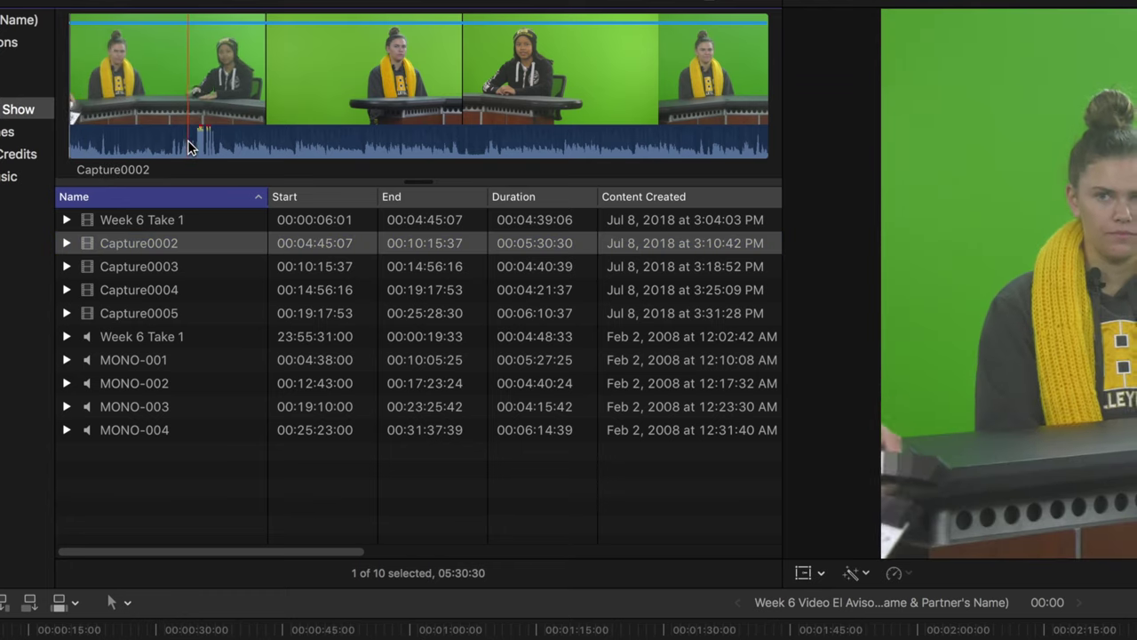
key(space)
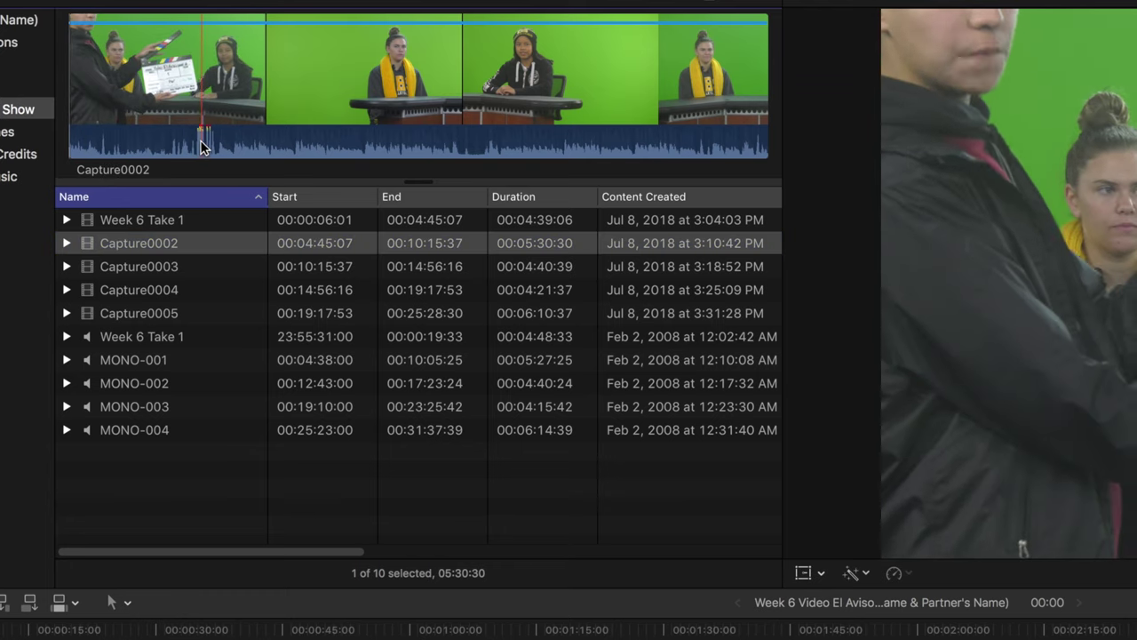
key(space)
click(139, 243)
text(Week)
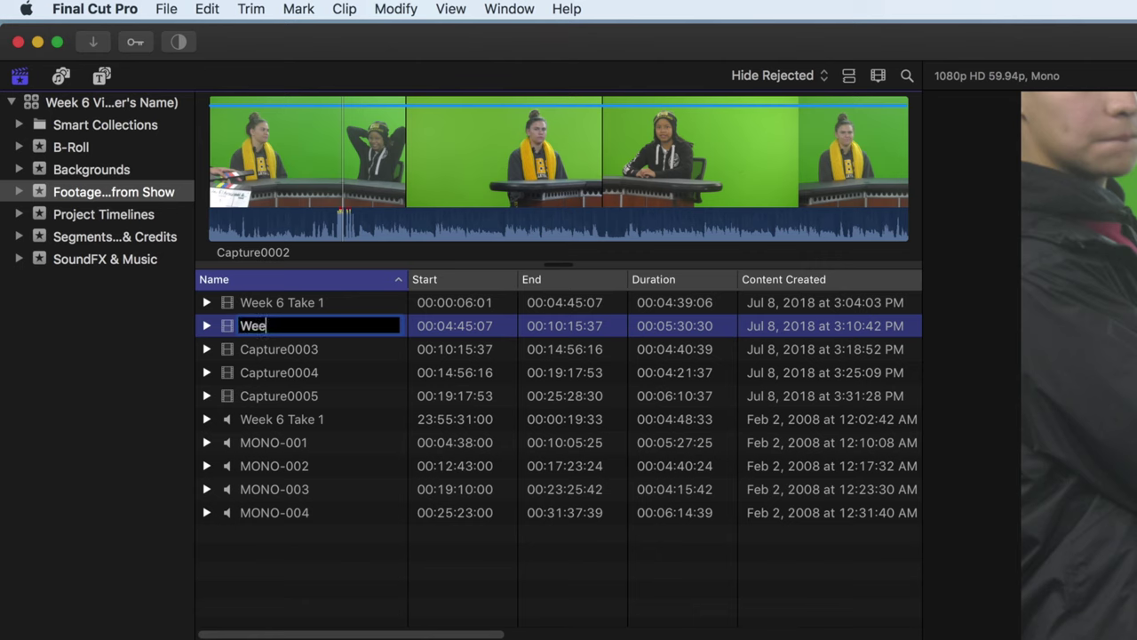
key(BackSpace)
text(Week 6 Take 3)
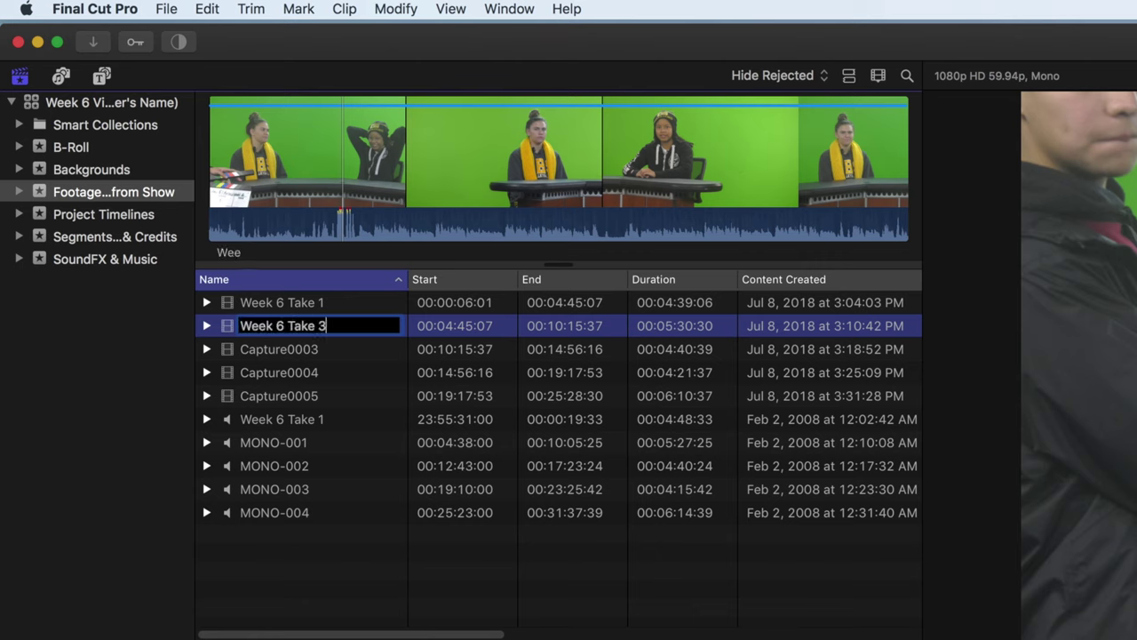
key(BackSpace)
text(2)
key(super+a)
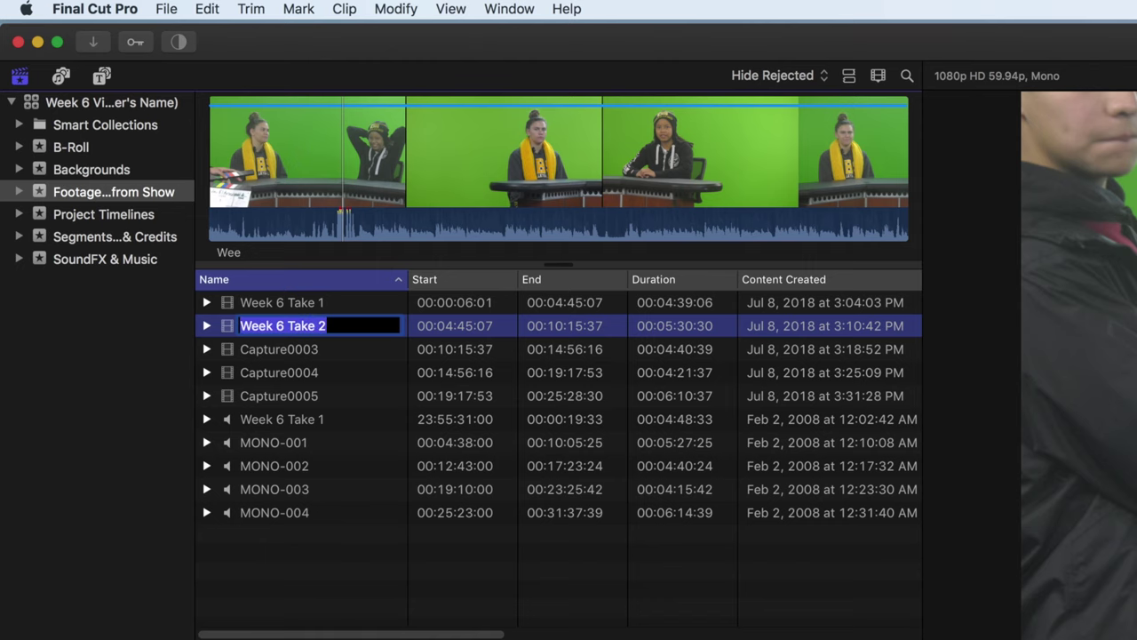
key(super+c)
Rename the MONO-001 audio clip to 'Week 6 Take 2'
click(279, 440)
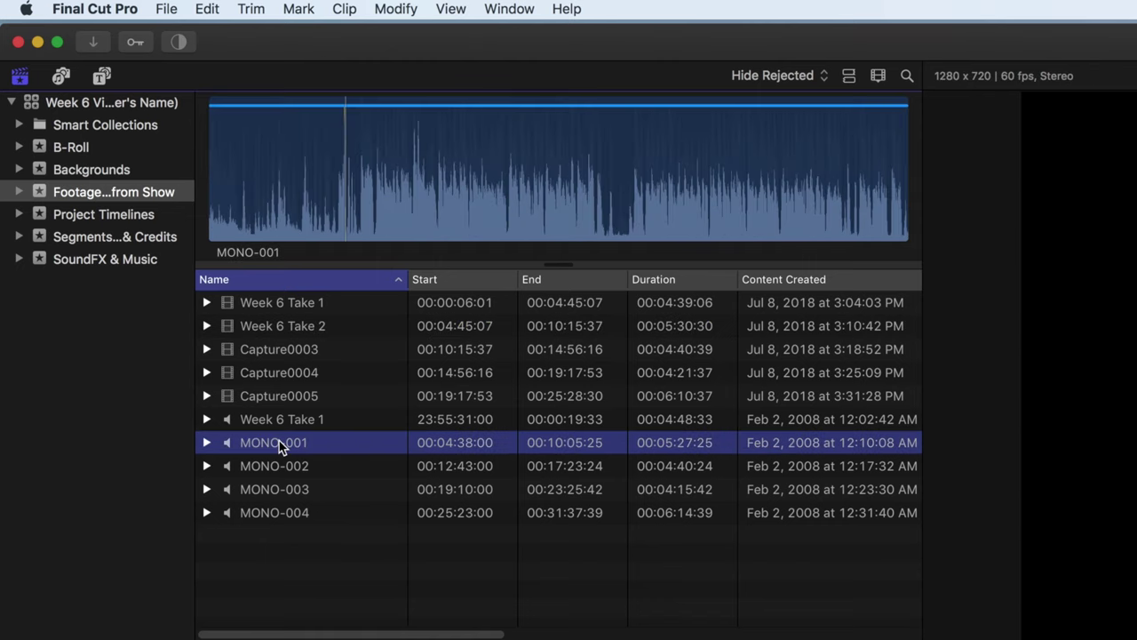
click(279, 441)
key(super+v)
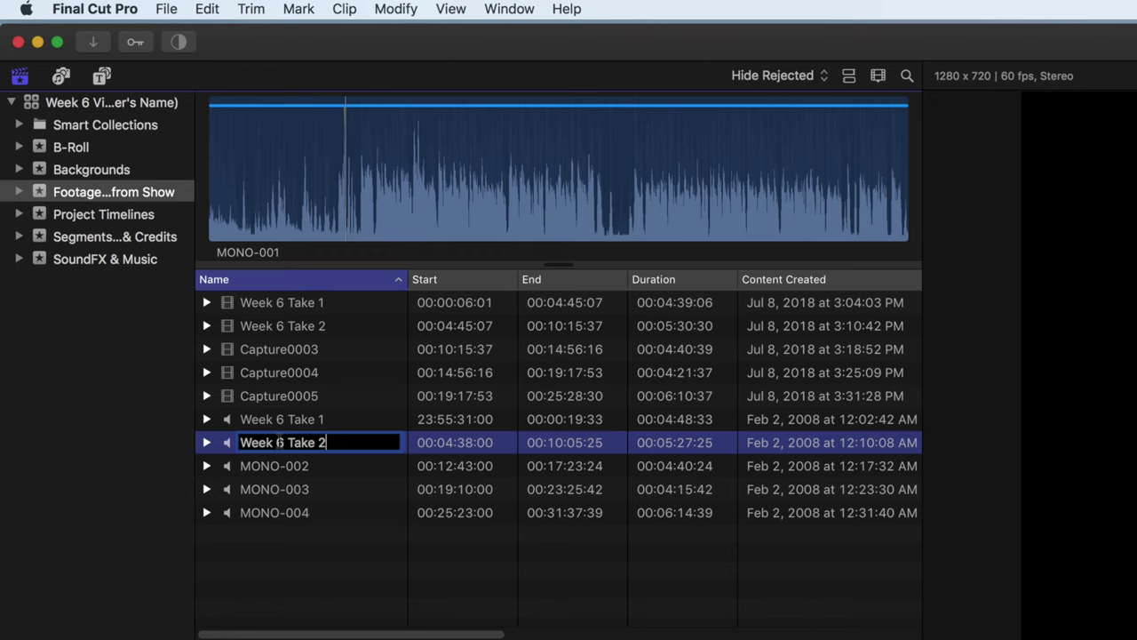
key(Return)
Rename Capture0003 and MONO-002 to 'Week 6 Take 3'
key(Up)
key(Up)
key(Up)
key(Up)
key(Return)
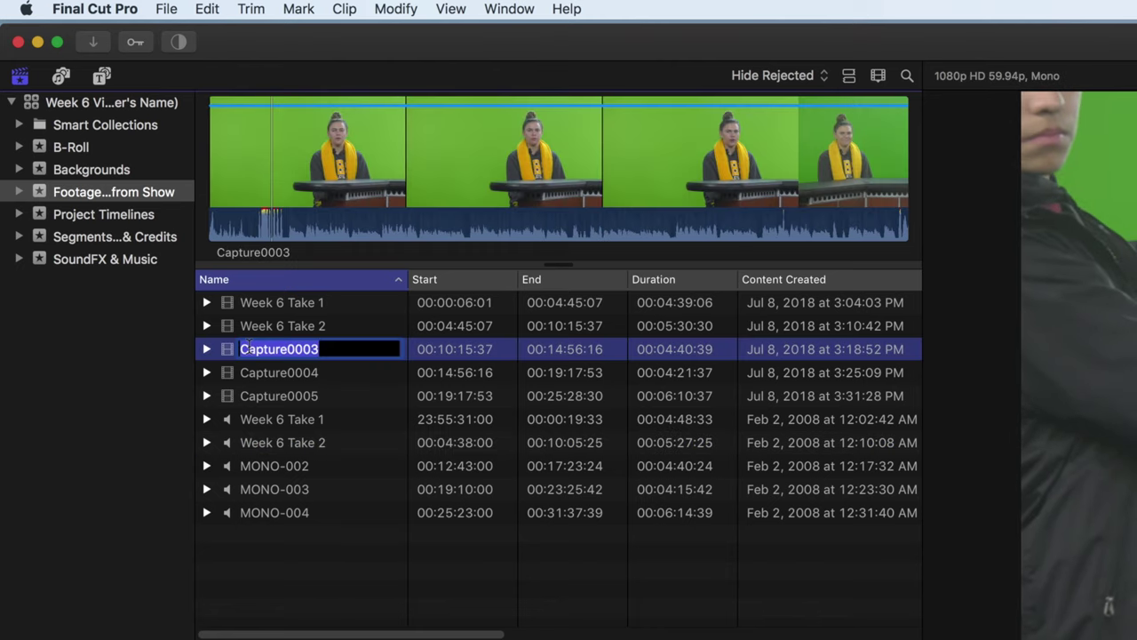
key(super+v)
key(BackSpace)
text(3)
key(Return)
key(Down)
key(Down)
key(Down)
key(Down)
key(Down)
key(Return)
key(super+v)
key(BackSpace)
text(3)
key(Return)
key(Up)
key(Up)
key(Up)
key(Up)
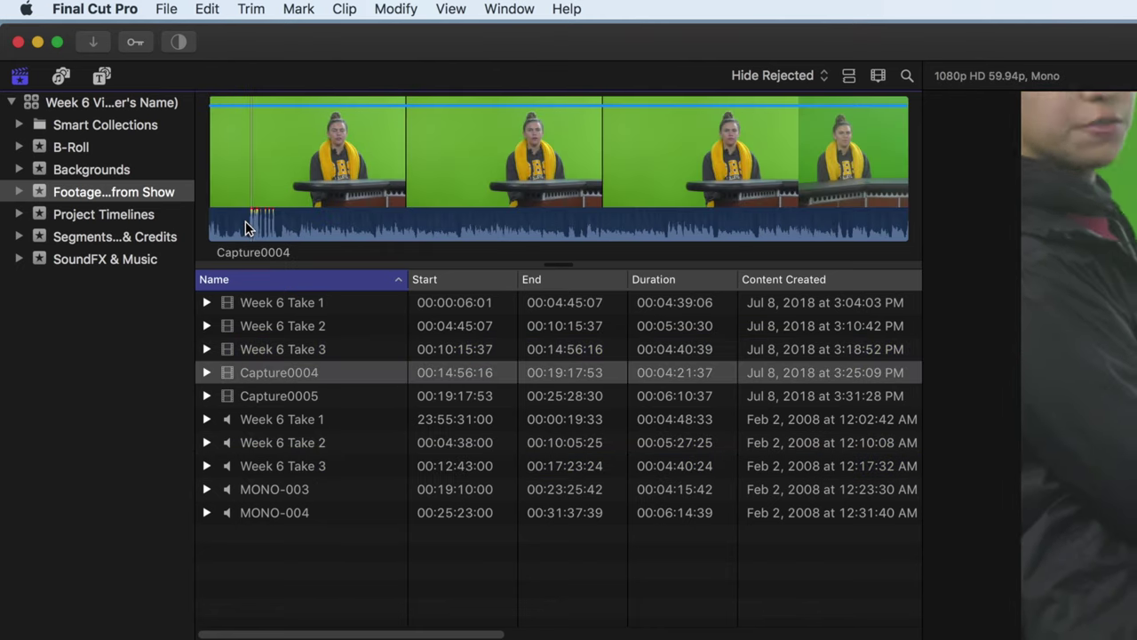
Rename Capture0004 to 'Week 6 Take 4'
key(Return)
key(super+v)
key(BackSpace)
text(4)
key(Return)
key(Down)
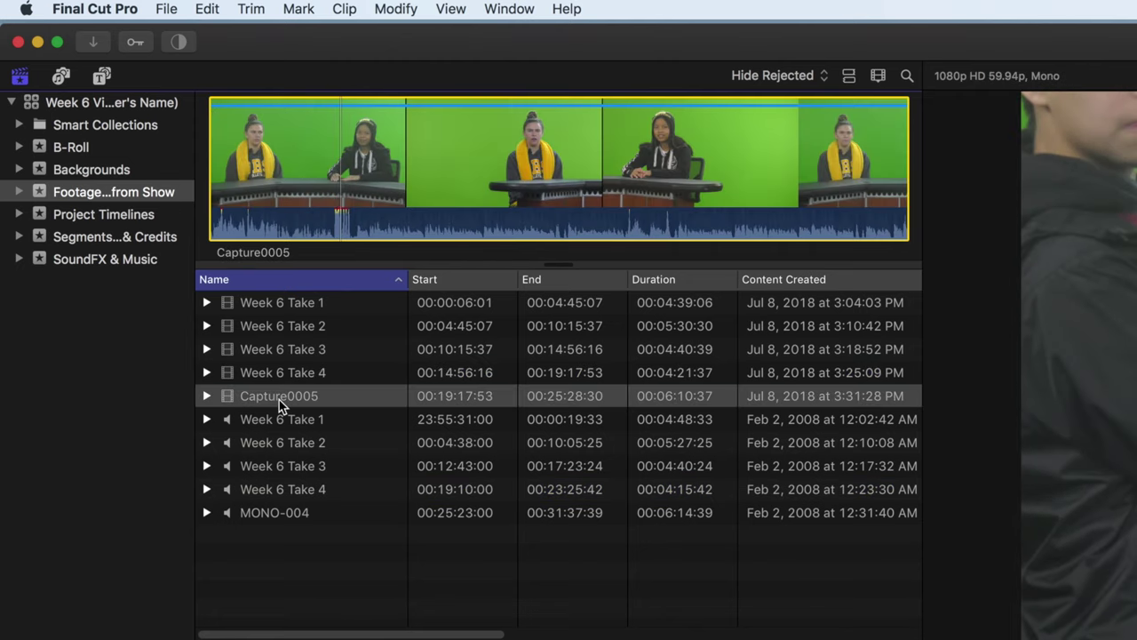
Name the remaining audio and capture clips 'Week 6 Take 4' and 'Week 6 Take 5'
key(Return)
key(super+v)
key(BackSpace)
text(5)
key(Return)
key(Down)
key(Down)
key(Down)
key(Down)
key(Return)
key(super+v)
key(BackSpace)
text(4)
key(Return)
key(Down)
key(Return)
key(super+v)
key(BackSpace)
text(5)
key(Return)
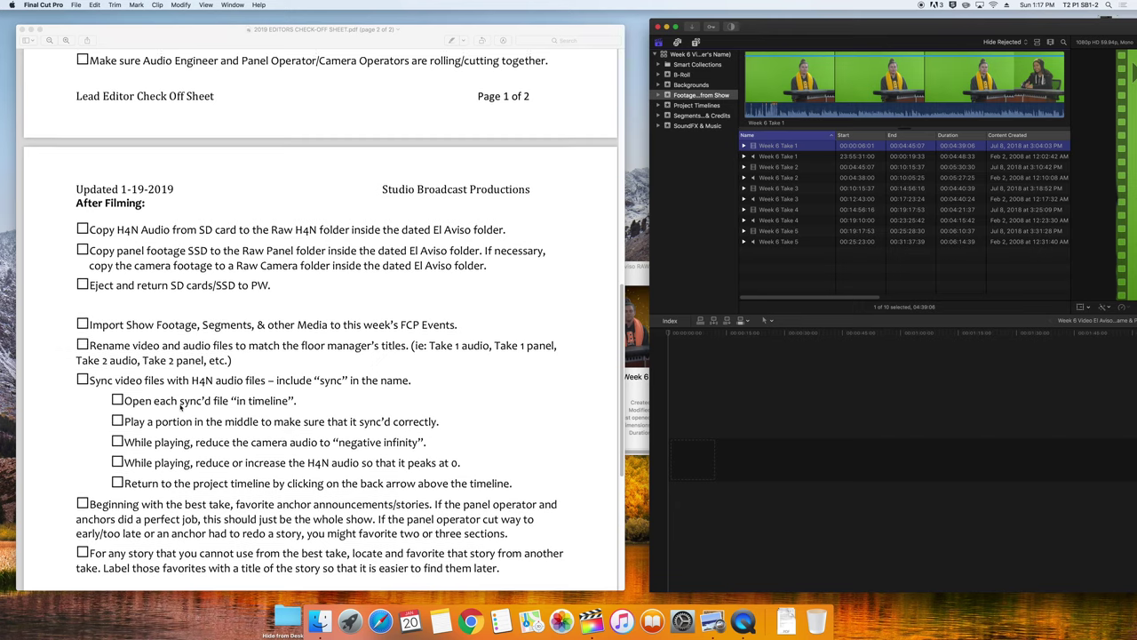
Scroll the checklist PDF down to the After Filming steps on syncing video with audio
scroll(182, 405, down, 2)
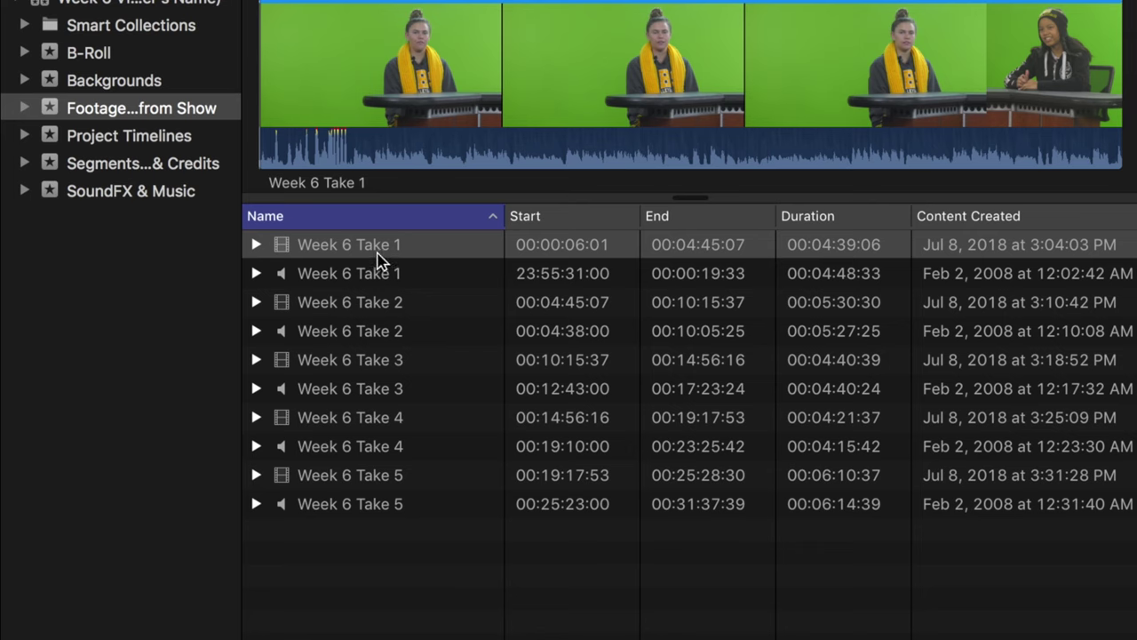
Synchronize the Week 6 Take 1 and Take 2 video clips with their matching audio
click(377, 251)
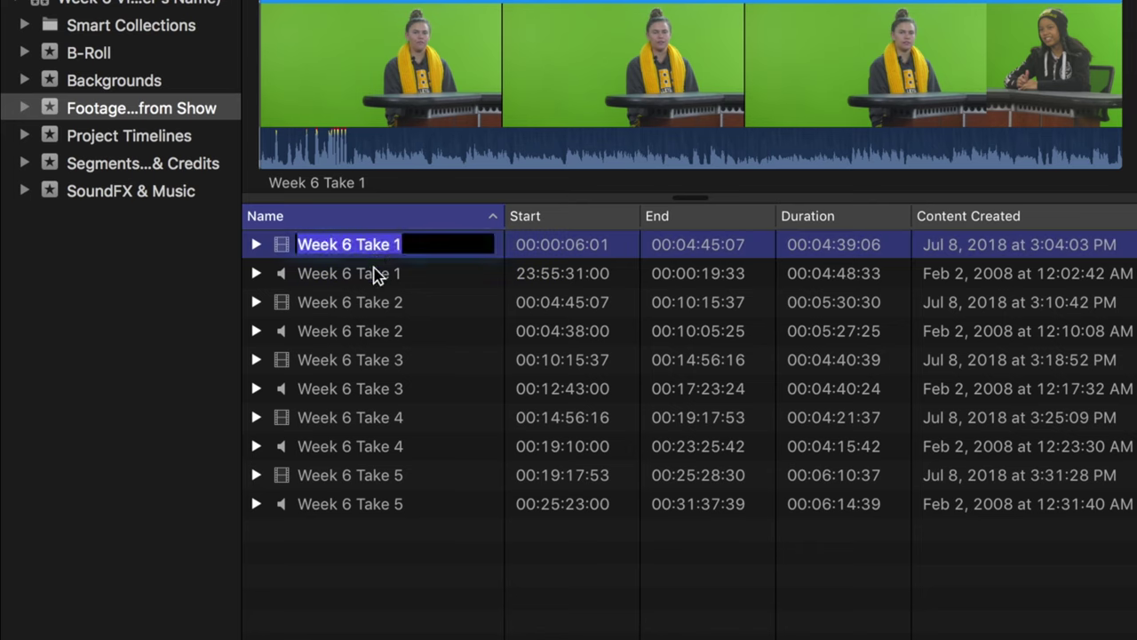
super+click(377, 274)
right_click(375, 275)
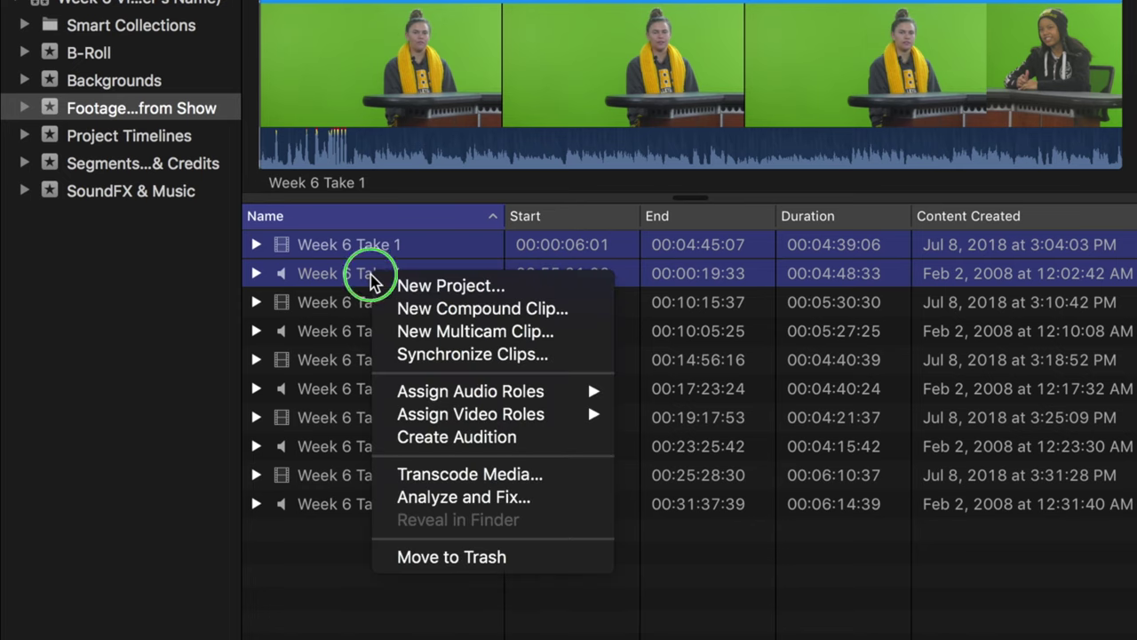
click(411, 353)
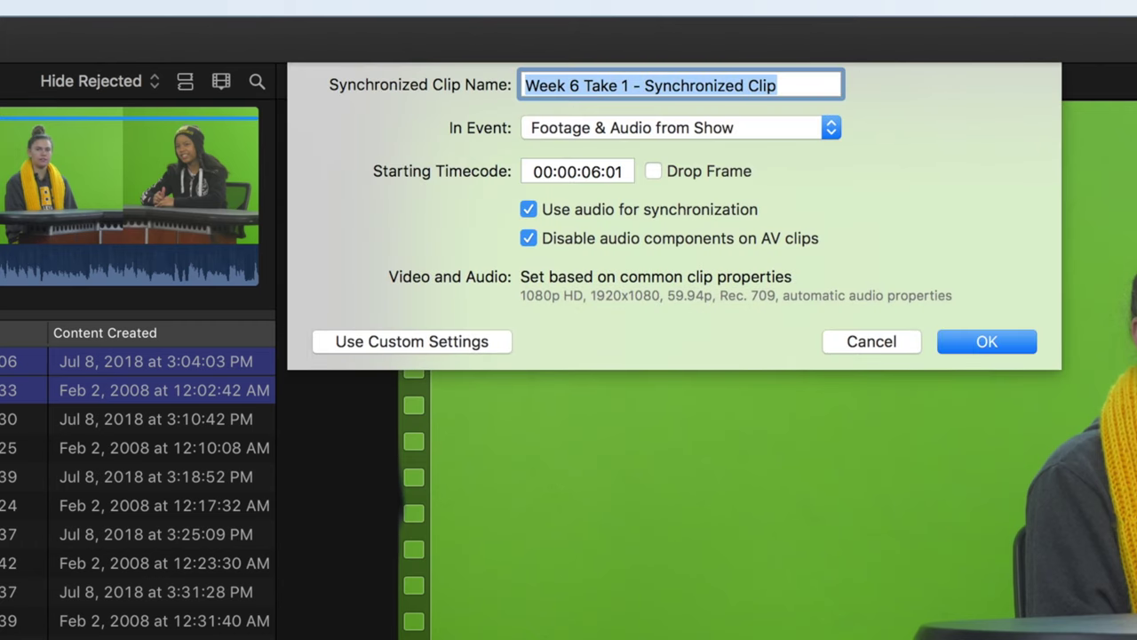
key(Return)
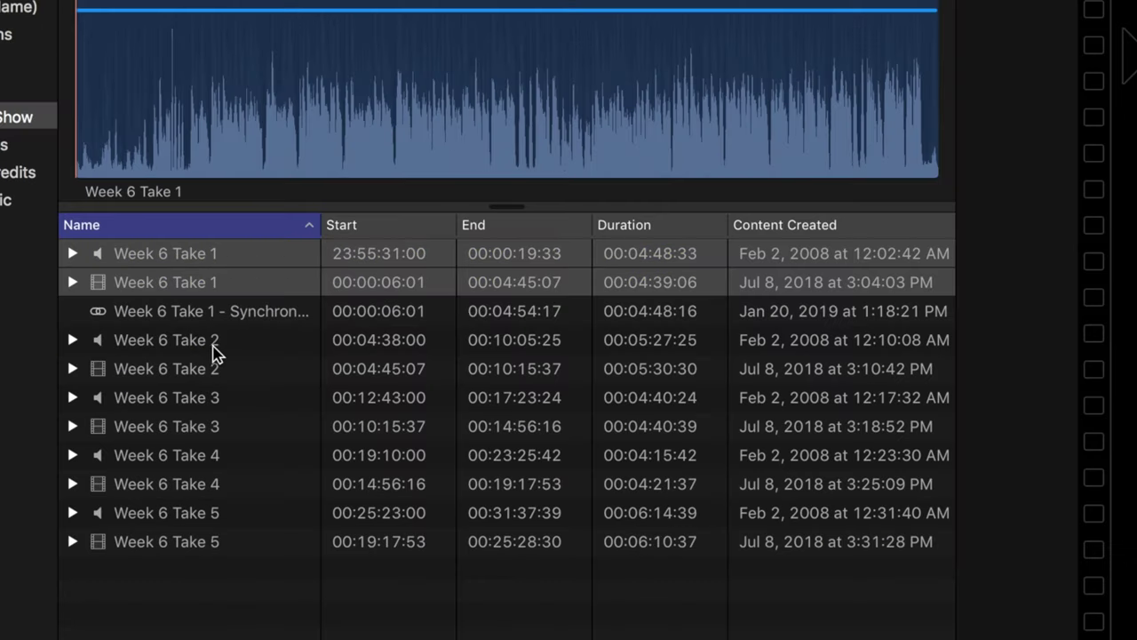
click(0, 447)
shift+click(0, 476)
right_click(0, 475)
click(0, 488)
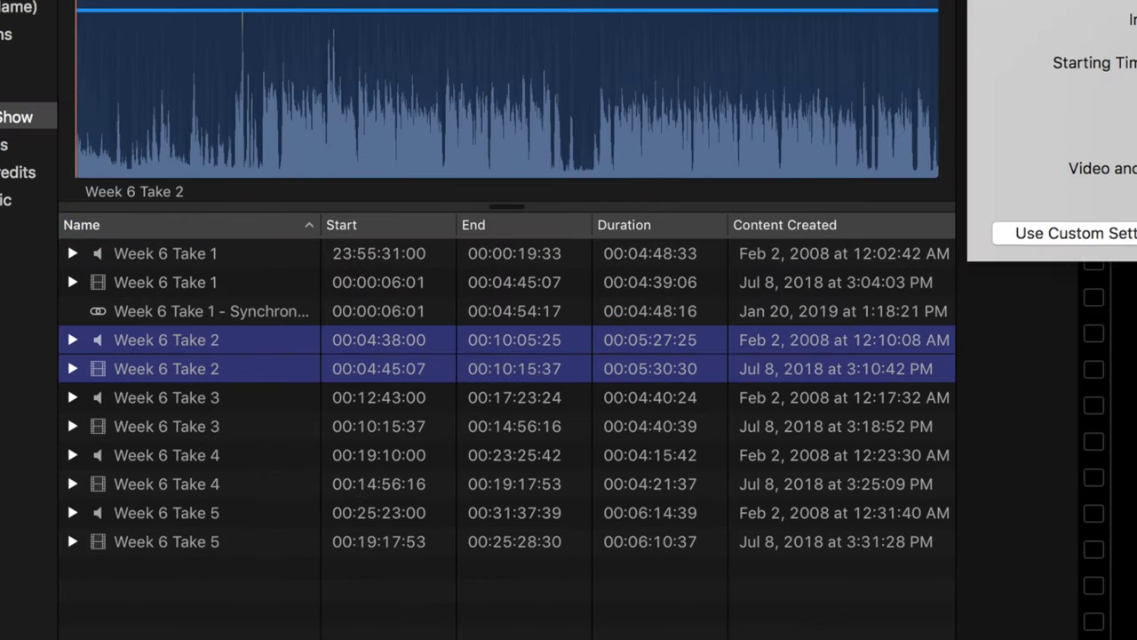
key(Return)
Synchronize the Week 6 Take 3 and Take 4 video and audio pairs
click(196, 427)
shift+click(195, 455)
right_click(195, 454)
click(222, 486)
key(Return)
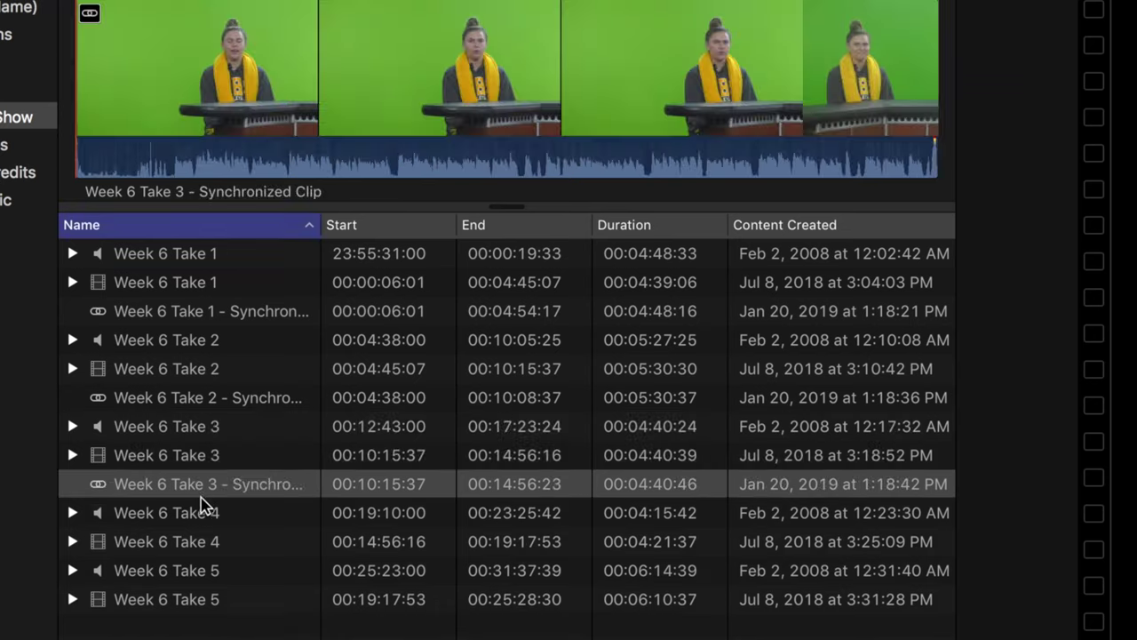
click(203, 513)
shift+click(200, 541)
right_click(200, 541)
click(294, 613)
key(Return)
click(200, 599)
Select the Week 6 Take 5 clip pair and bring up its shortcut menu, then dismiss it
shift+click(195, 627)
right_click(195, 628)
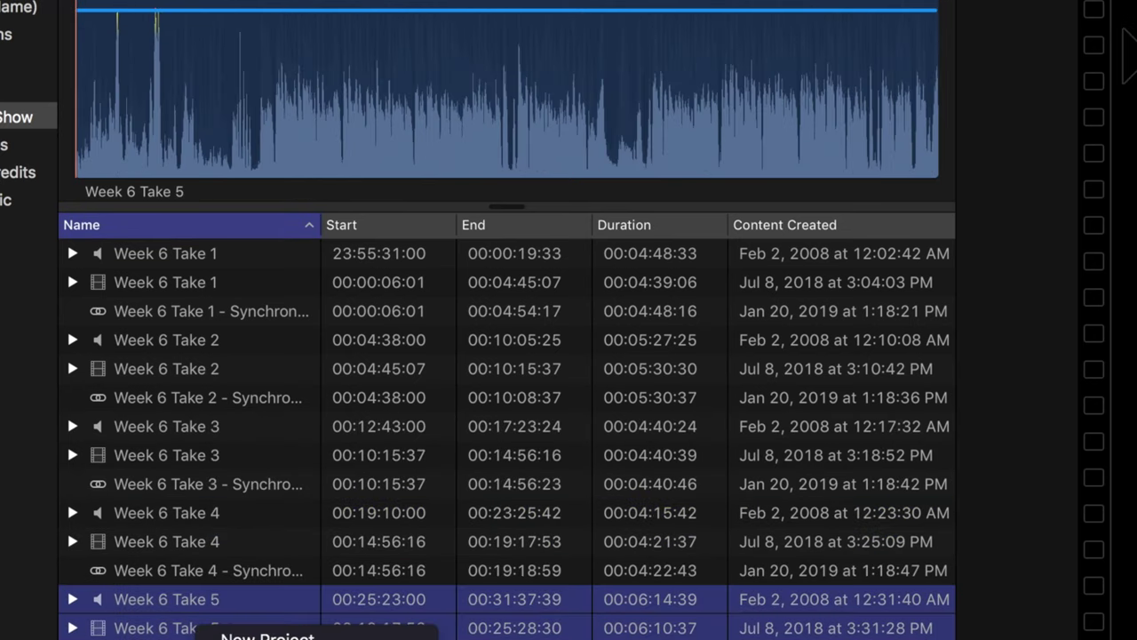
key(Escape)
scroll(304, 518, down, 1)
scroll(254, 385, up, 1)
Open Week 6 Take 1 - Synchronized Clip in the timeline and play it, jumping mid-clip
click(134, 340)
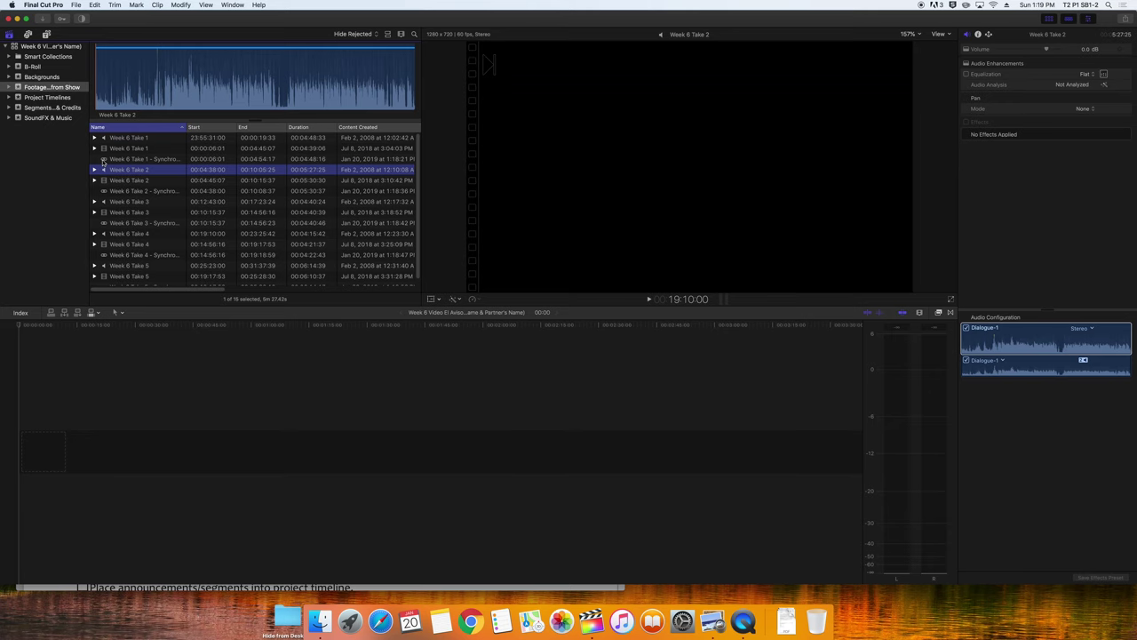
double_click(103, 160)
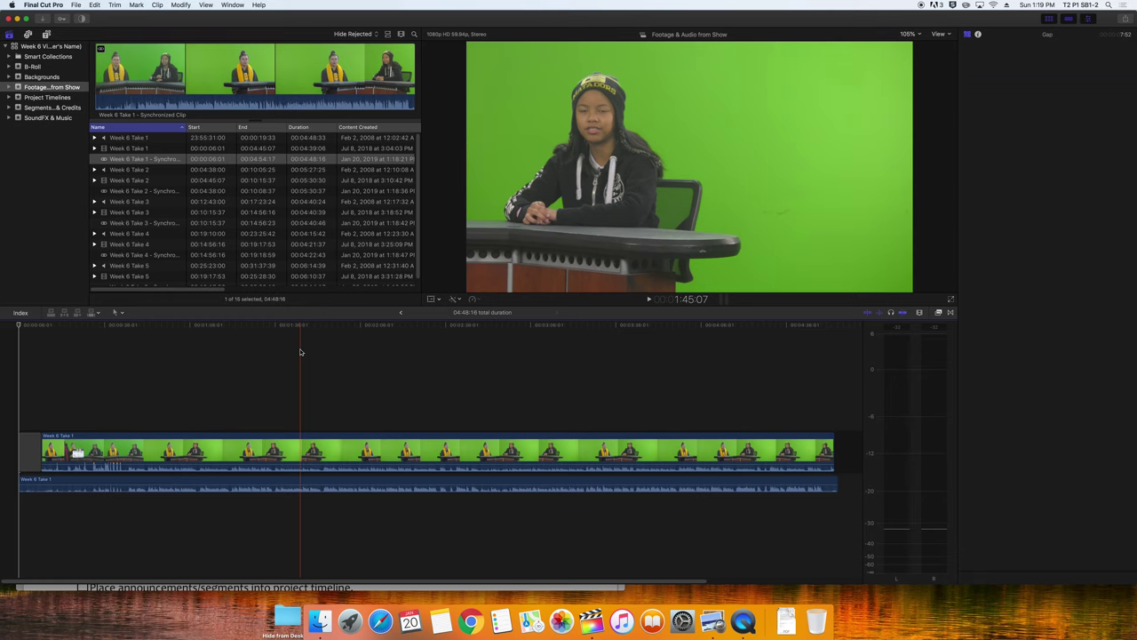
key(space)
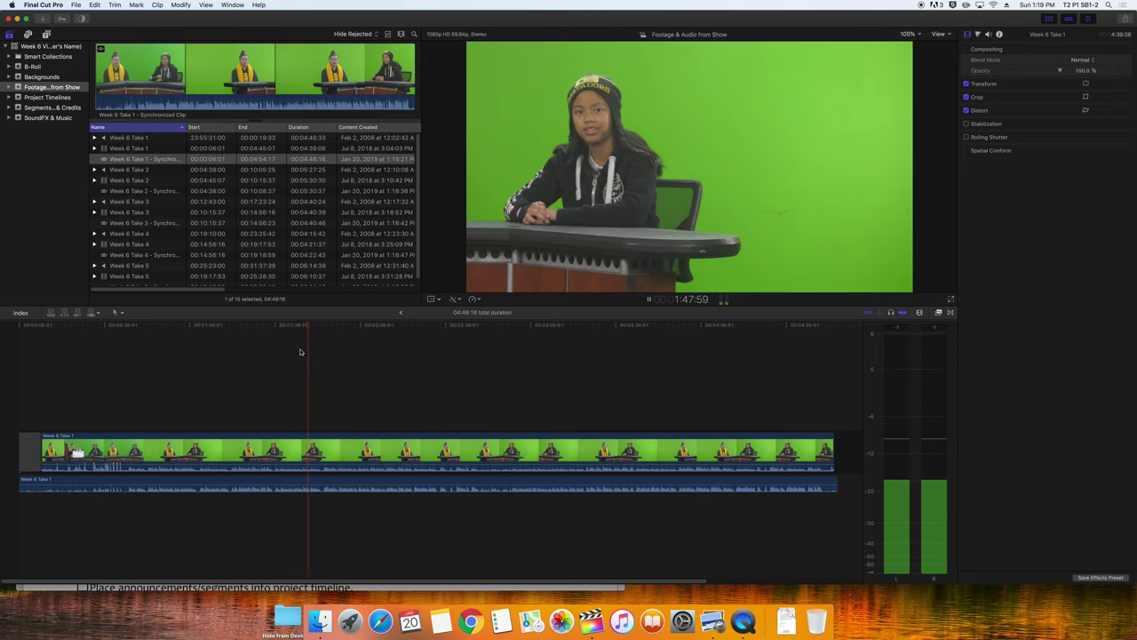
key(space)
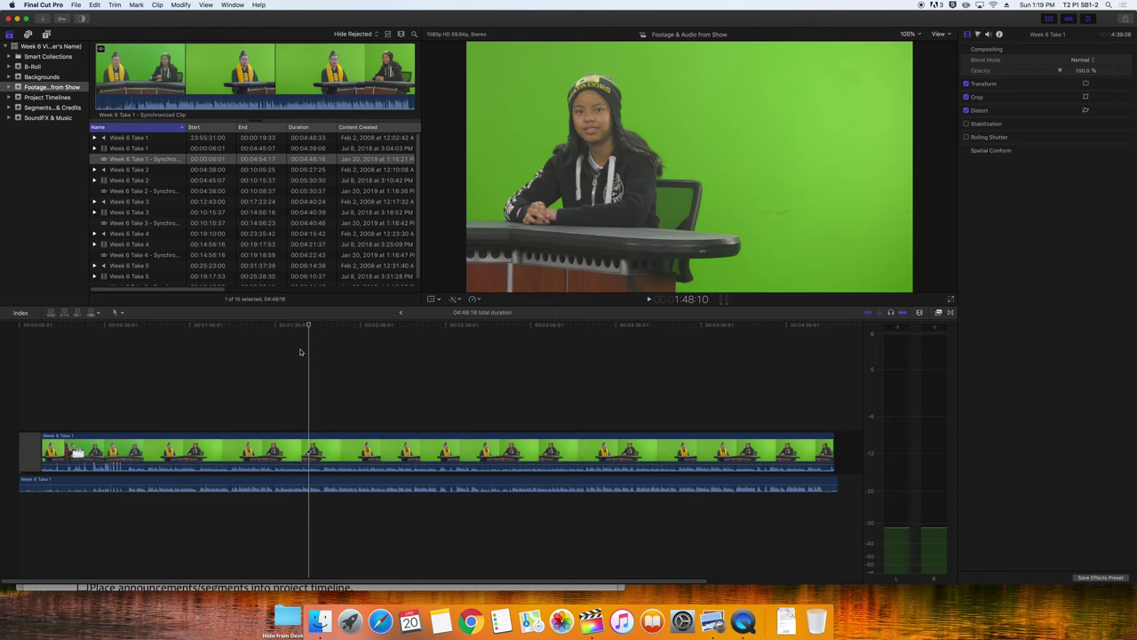
key(space)
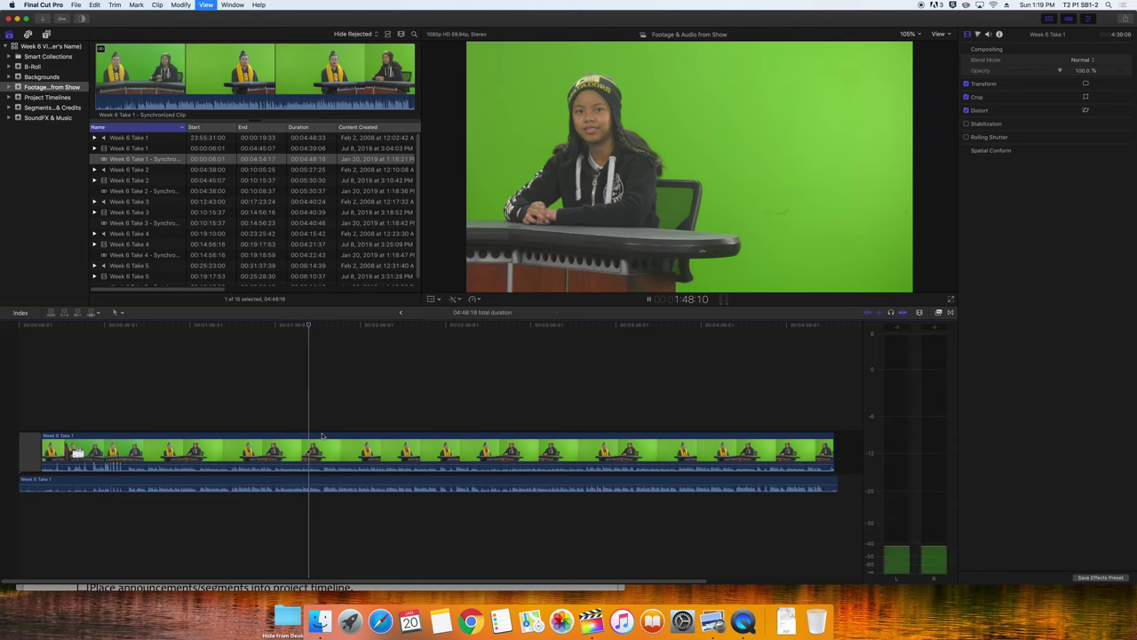
click(347, 473)
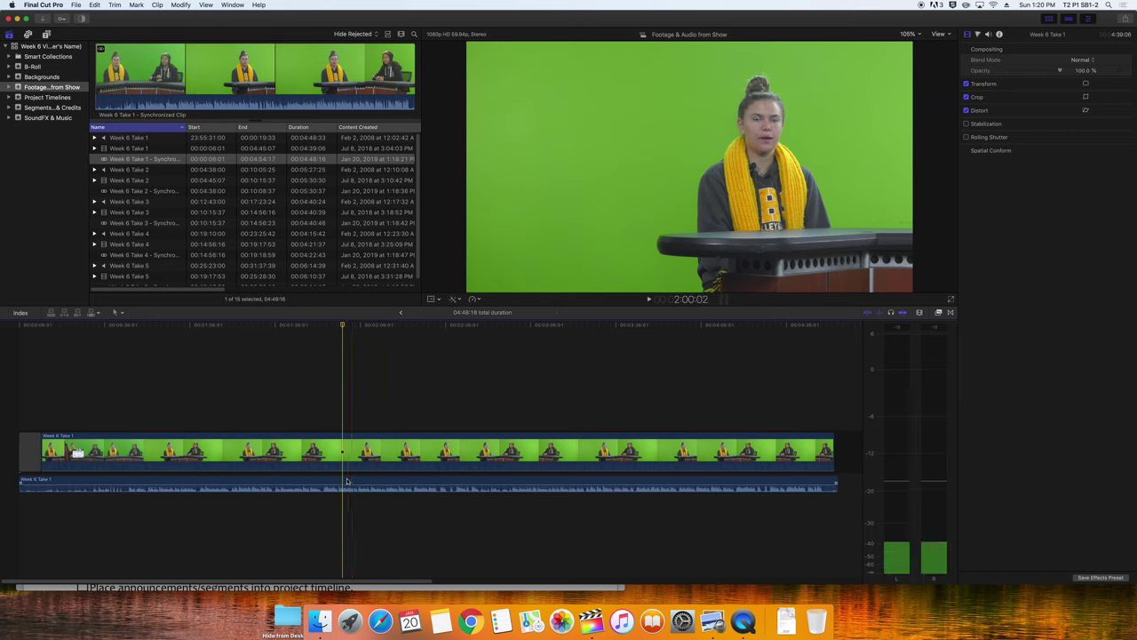
Raise the Take 1 clip's audio volume to 3.0 dB while playing it back
key(space)
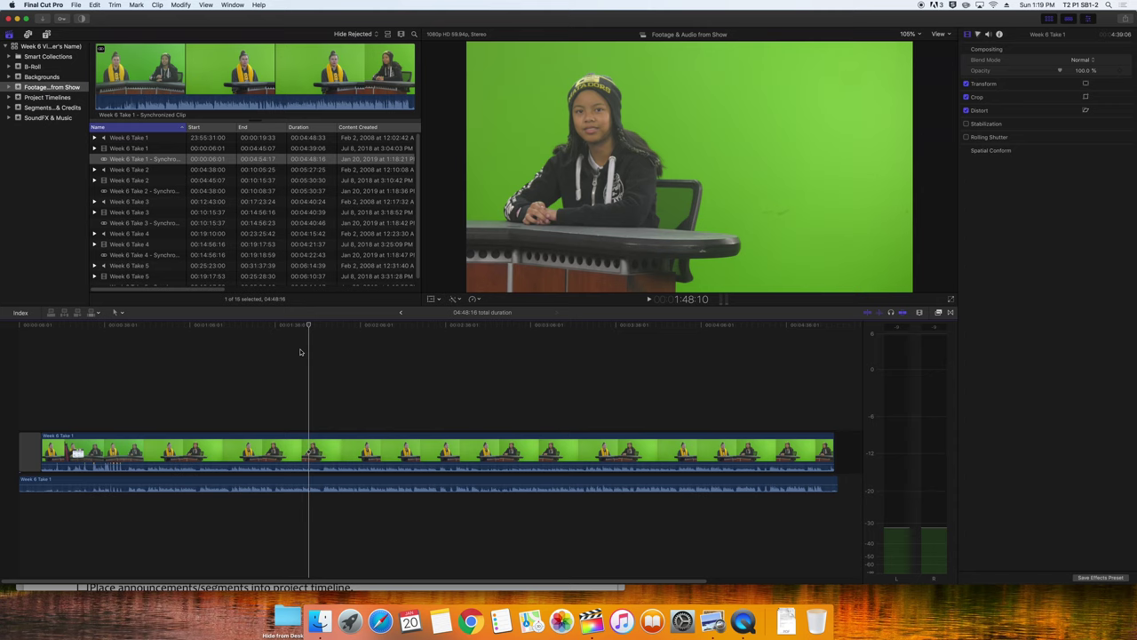
key(space)
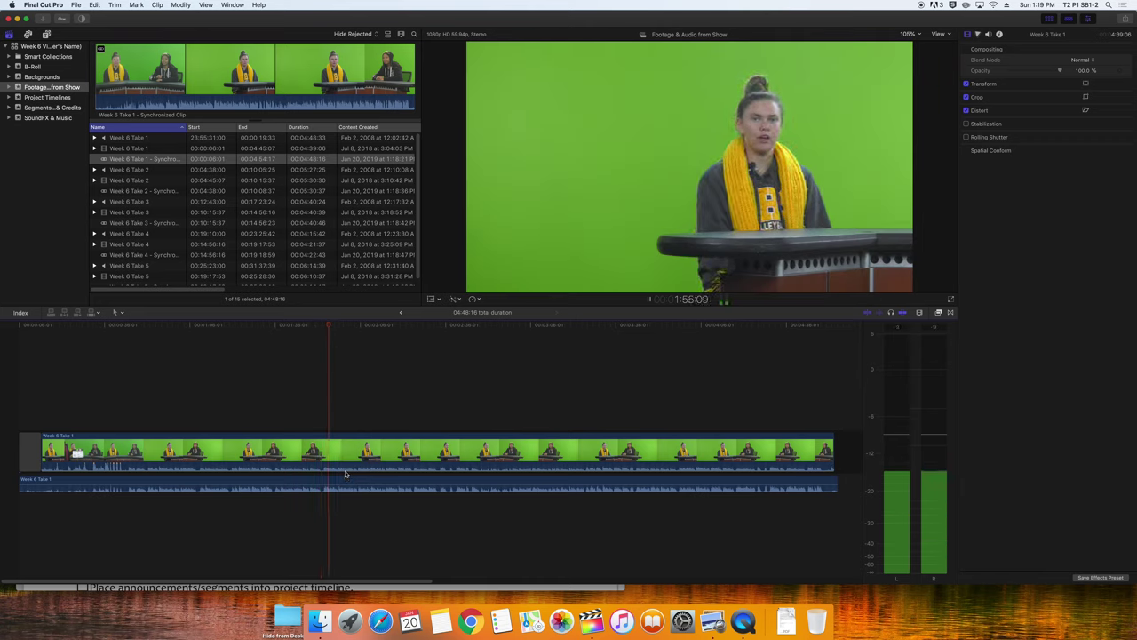
drag(346, 473, 348, 479)
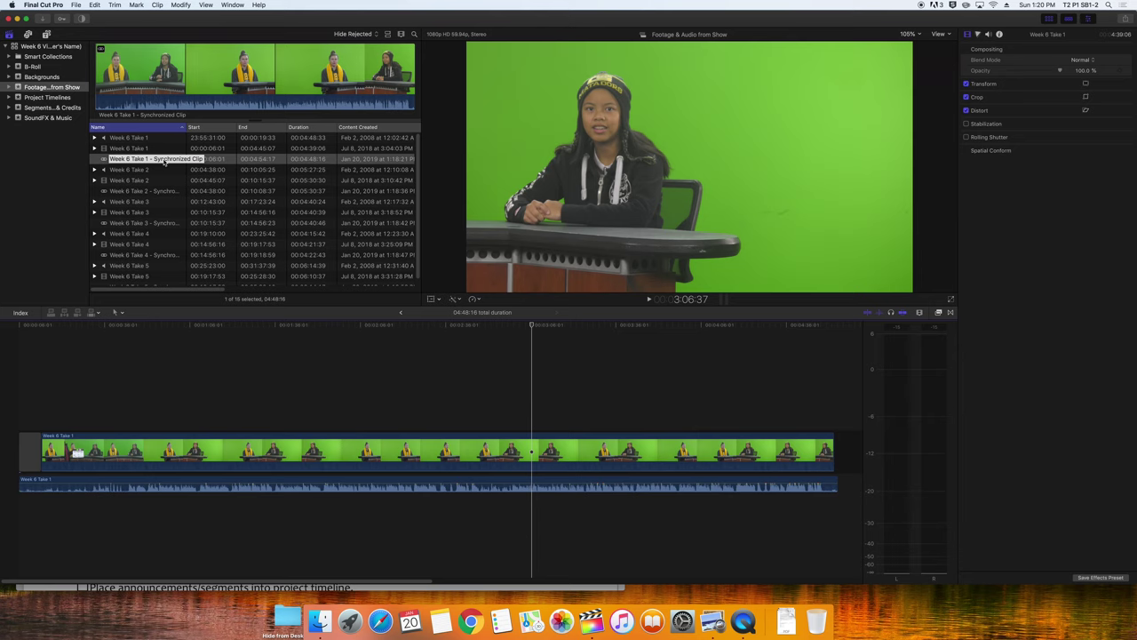
click(511, 480)
key(space)
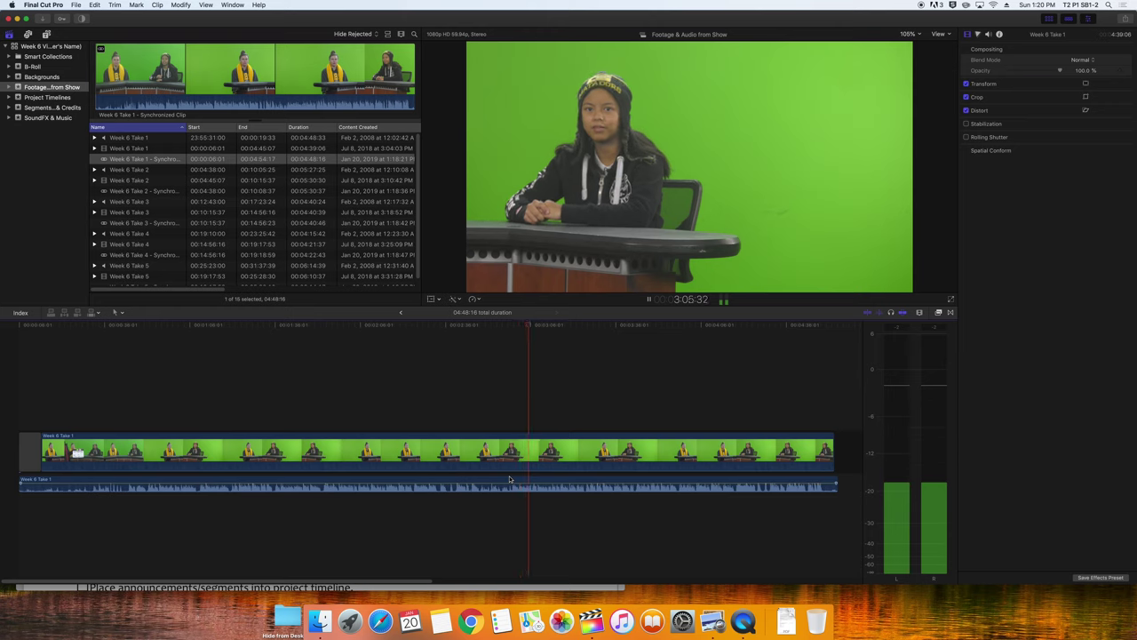
key(space)
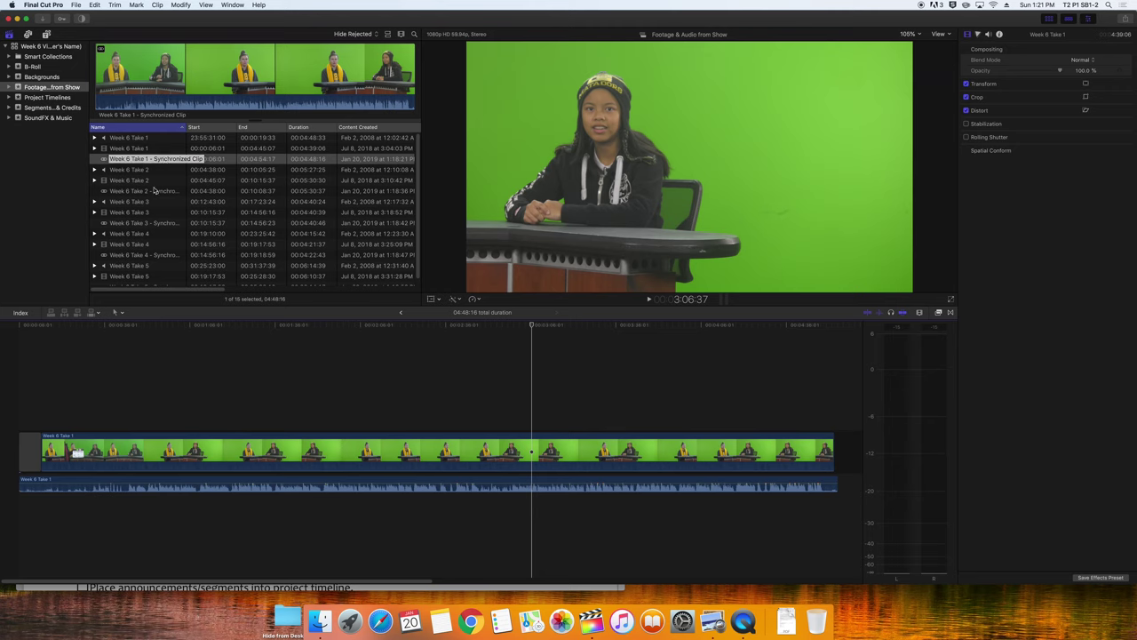
Open Week 6 Take 2 - Synchronized Clip in the timeline and play it
click(133, 190)
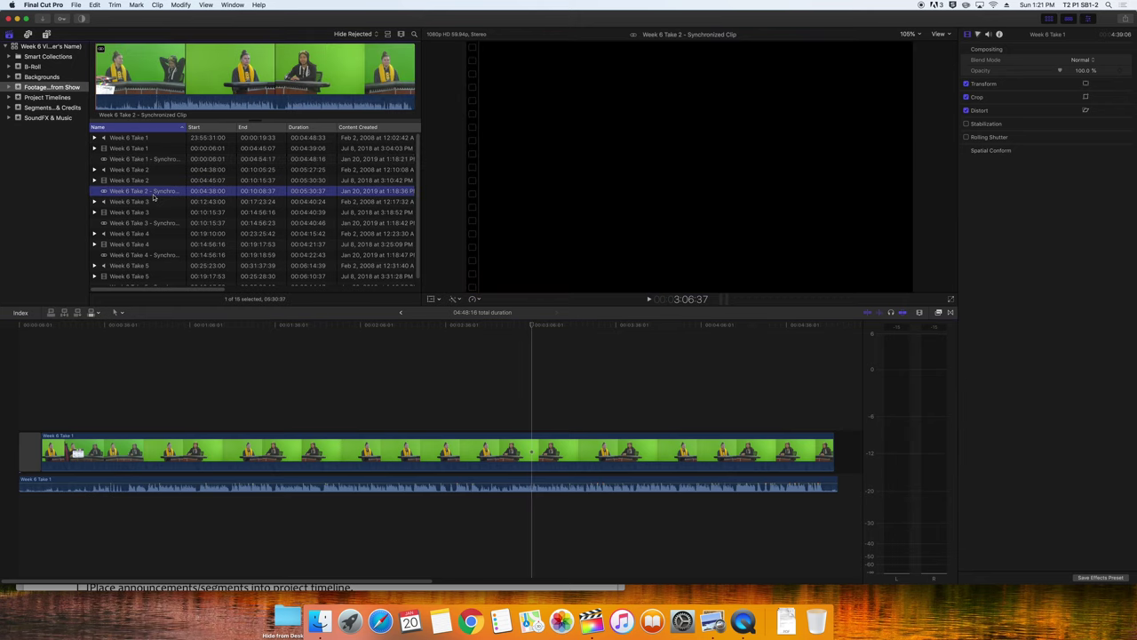
right_click(127, 188)
click(100, 192)
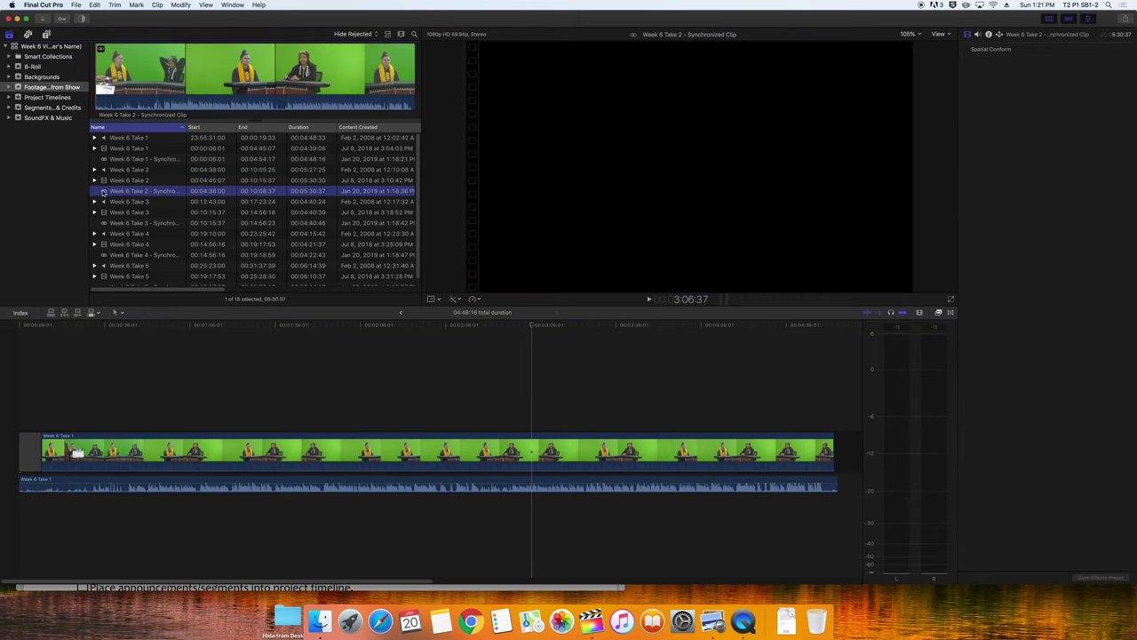
double_click(102, 192)
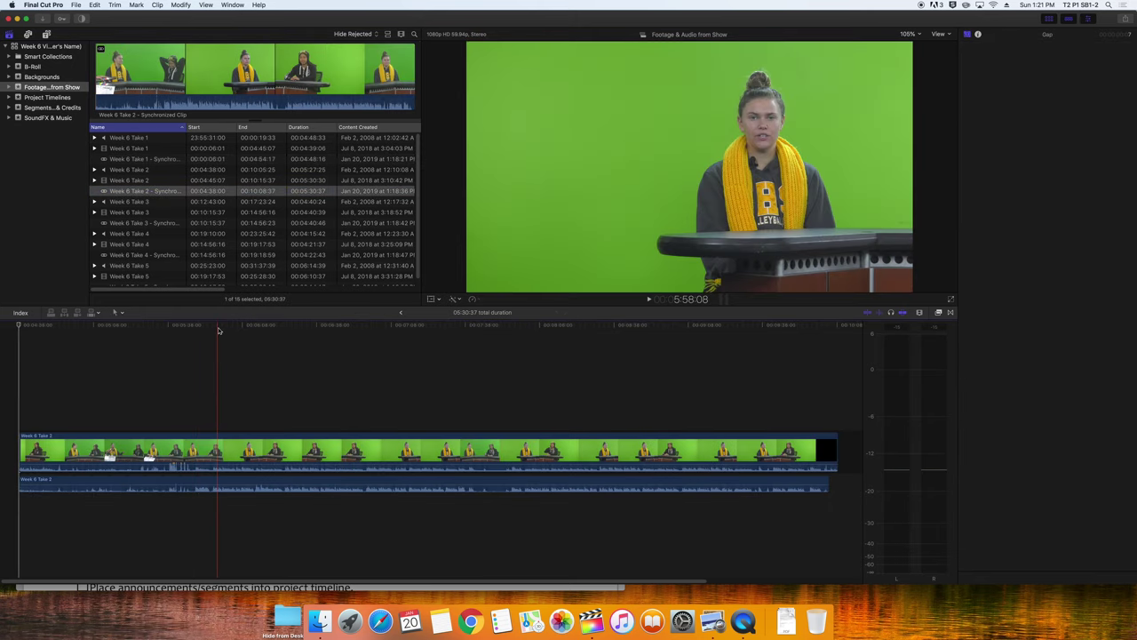
key(space)
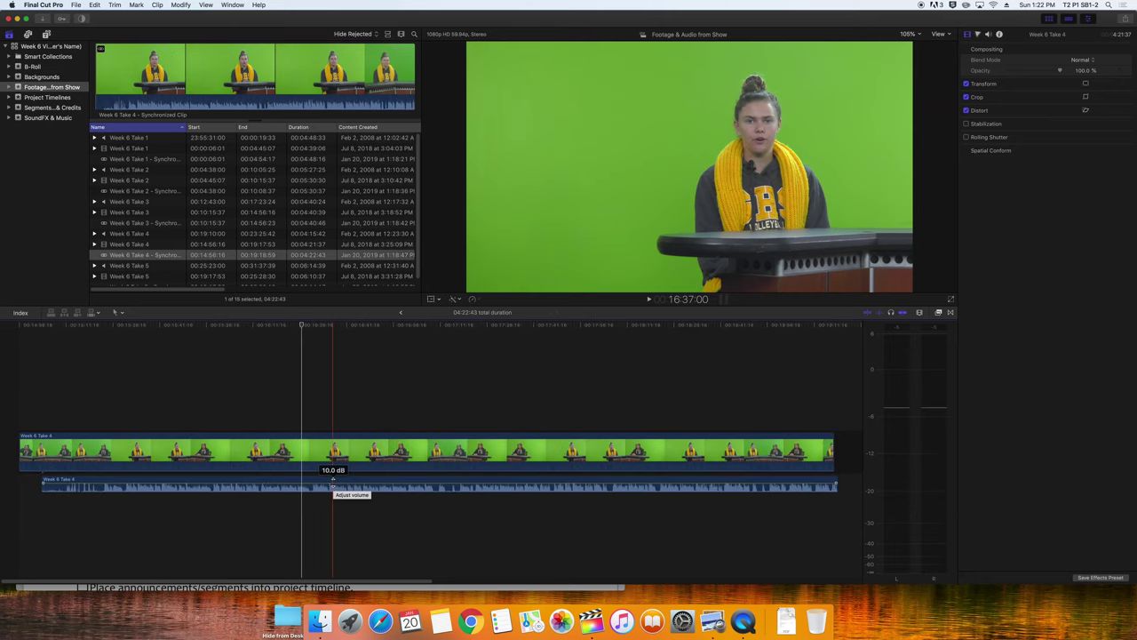
Increase timeline clip height and cycle the Clip Appearance layouts from waveforms-only to filmstrips-only
click(920, 313)
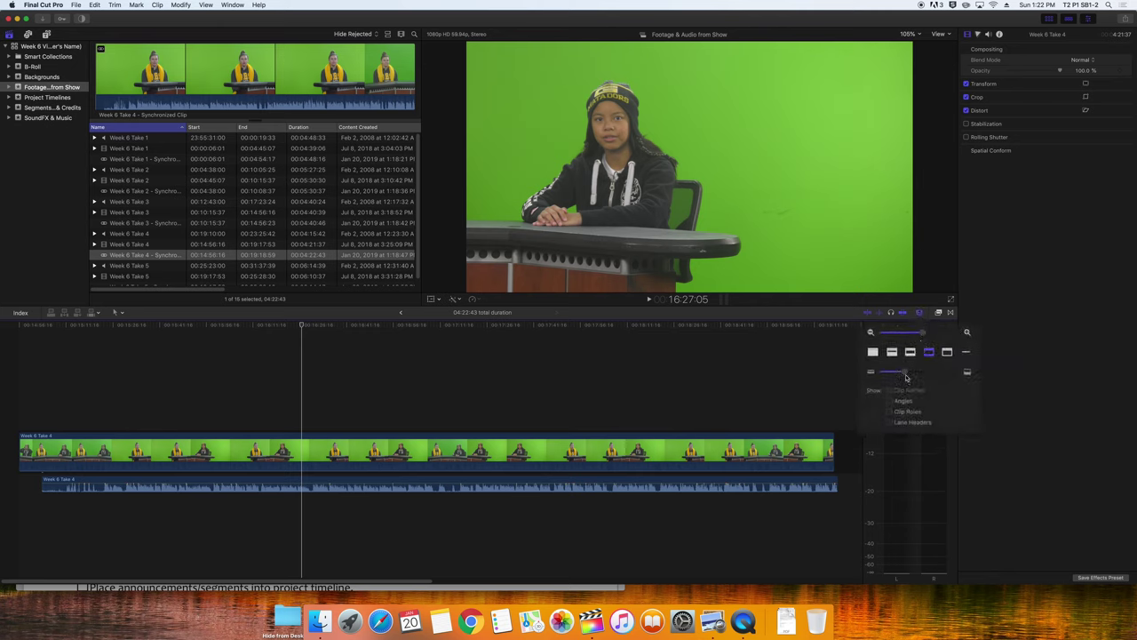
drag(907, 374, 922, 374)
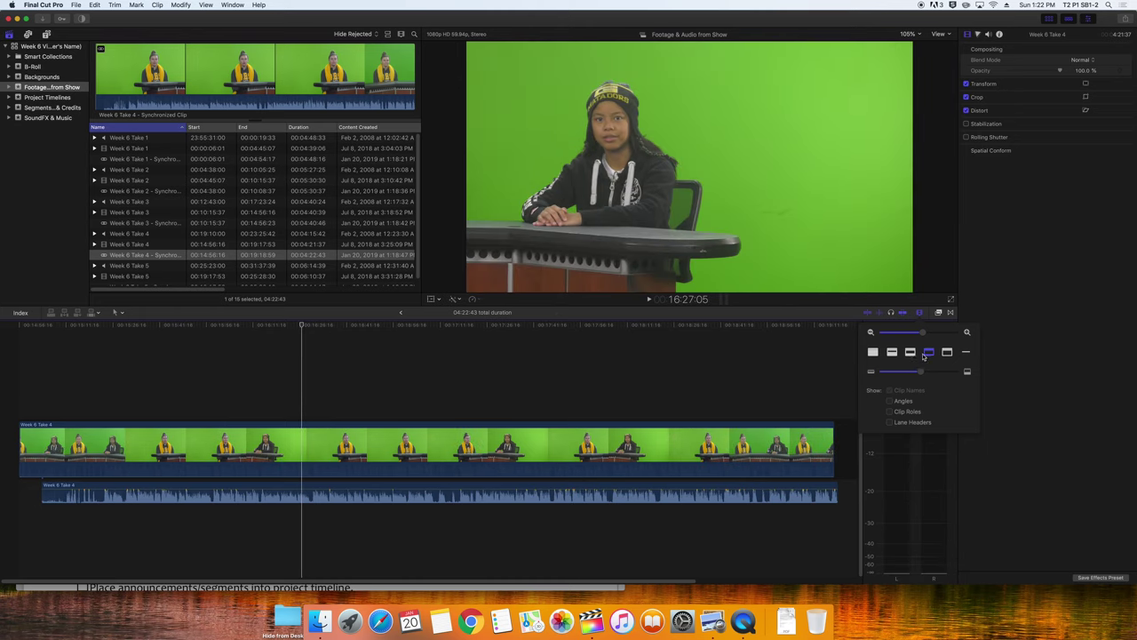
click(910, 352)
click(892, 352)
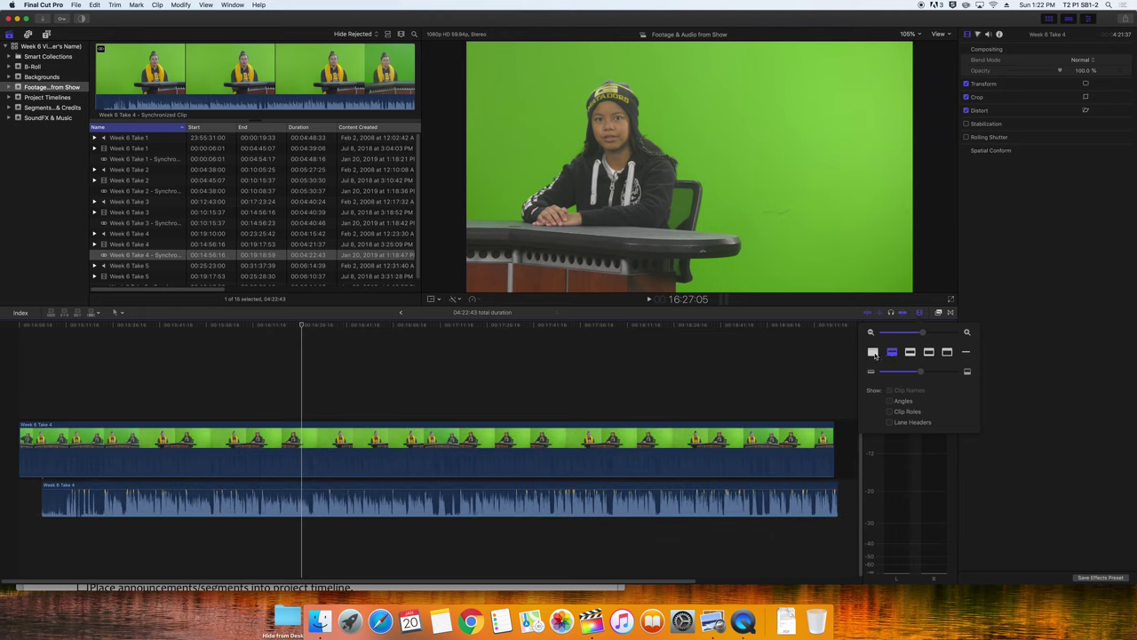
click(873, 354)
click(892, 353)
click(910, 352)
click(928, 352)
click(947, 352)
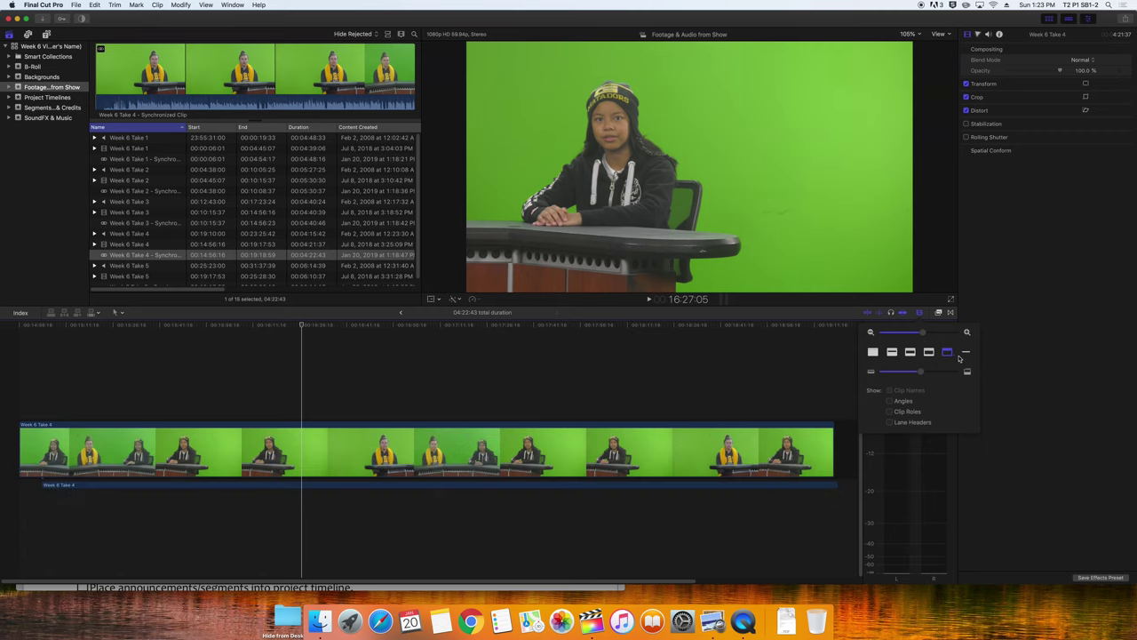
click(964, 353)
Restore the filmstrip-plus-waveform display, then open and play Week 6 Take 5 - Synchronized Clip
click(892, 353)
click(102, 285)
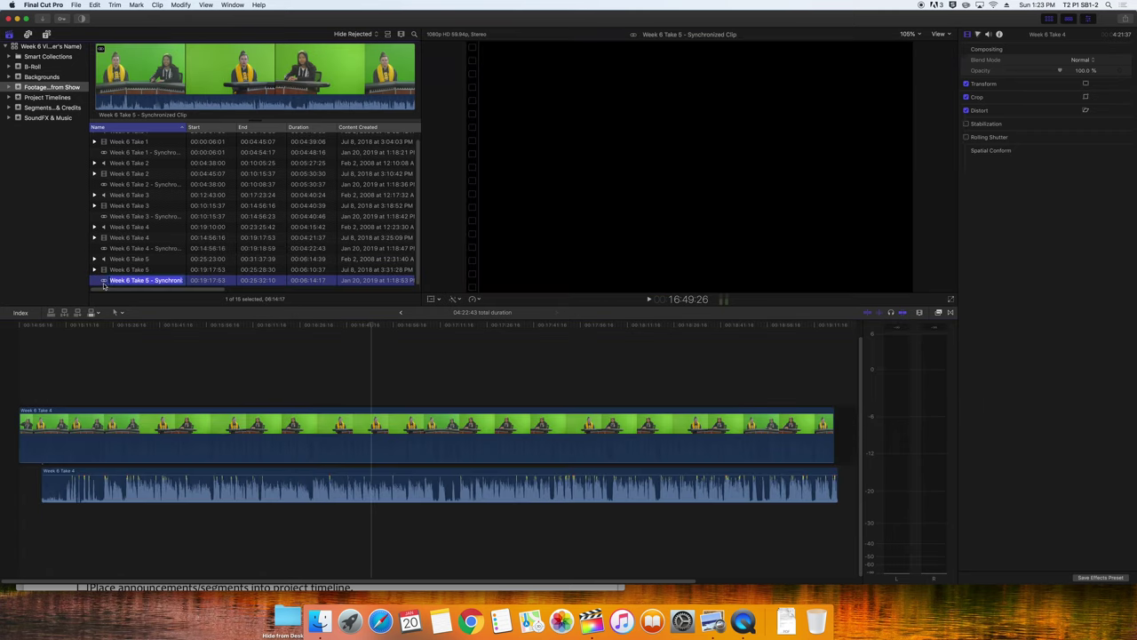
double_click(101, 283)
click(316, 471)
key(space)
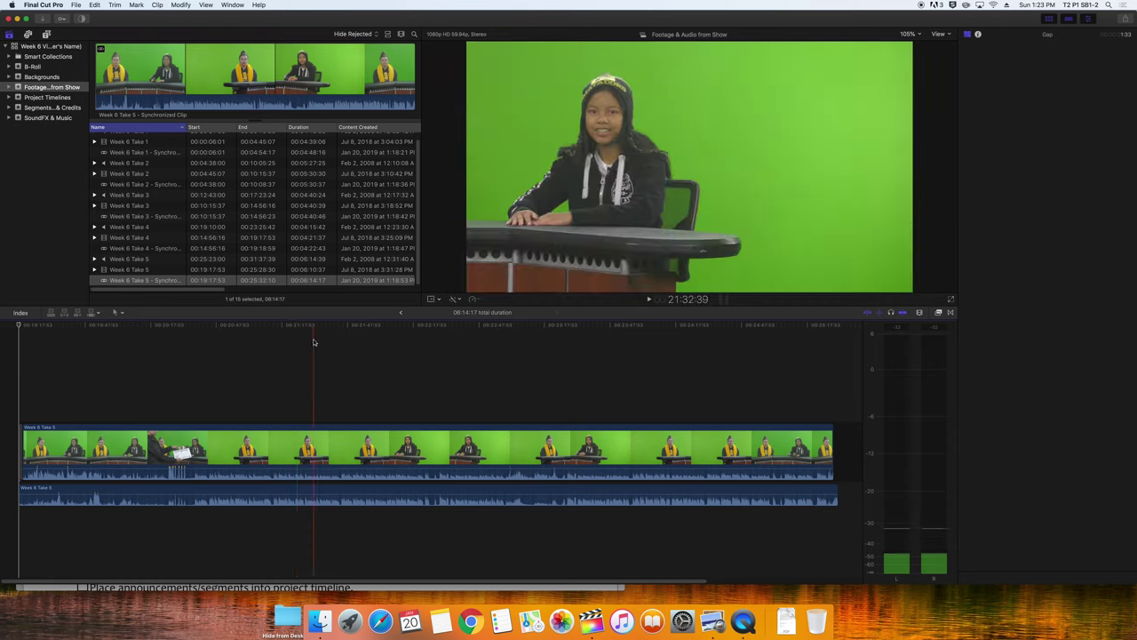
Raise the Take 5 audio clip's volume to 10.0 dB and replay to hear it
click(322, 498)
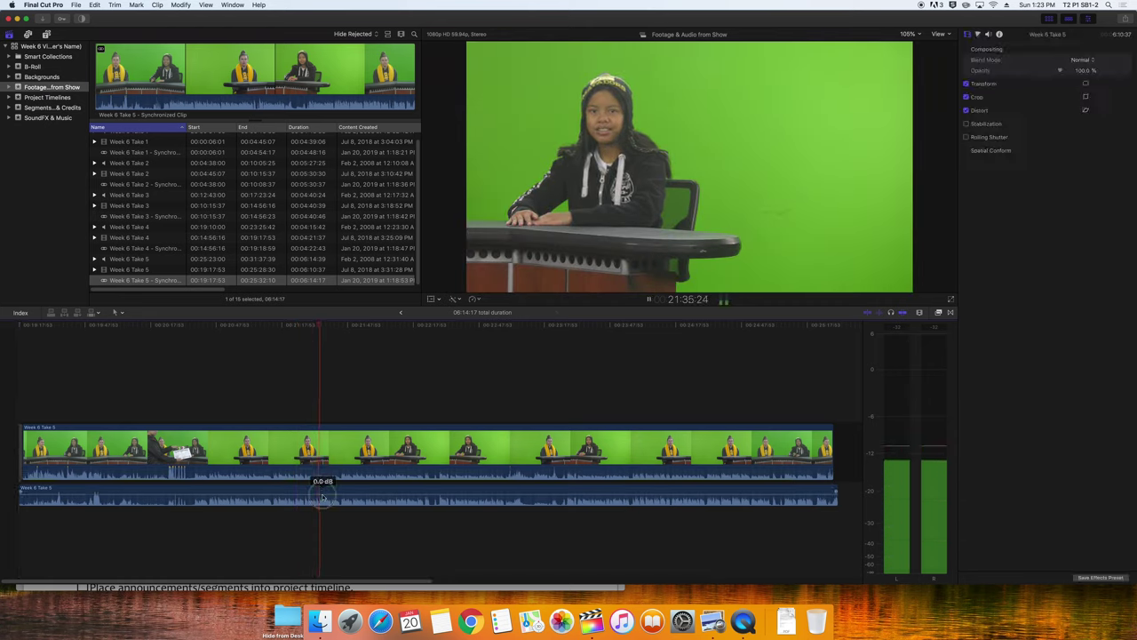
drag(323, 497, 324, 495)
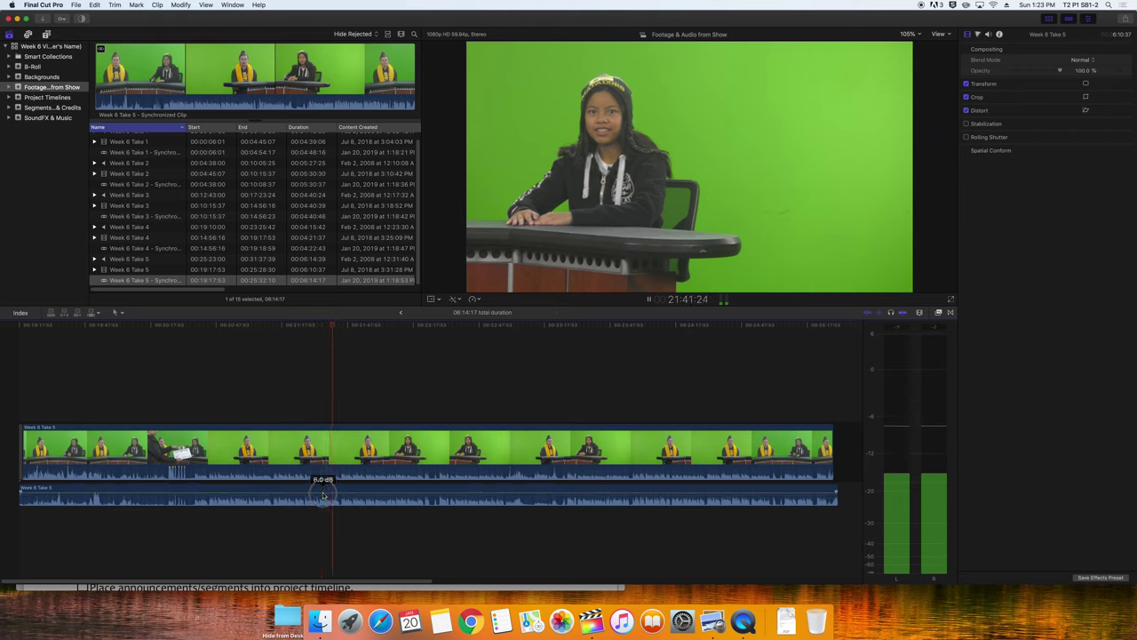
drag(323, 496, 324, 495)
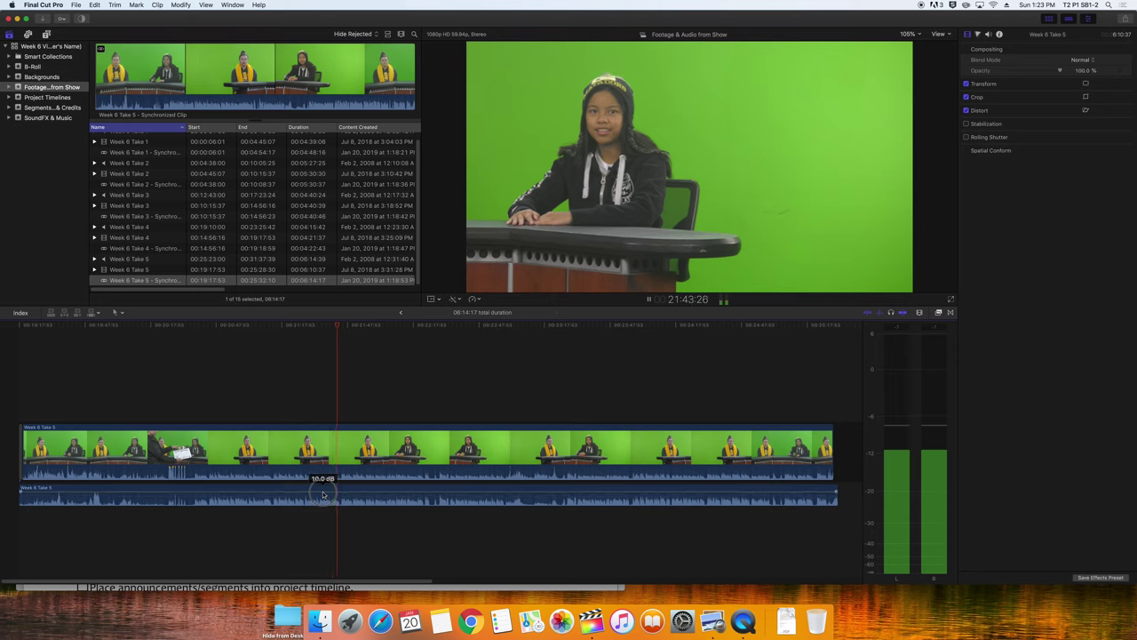
key(space)
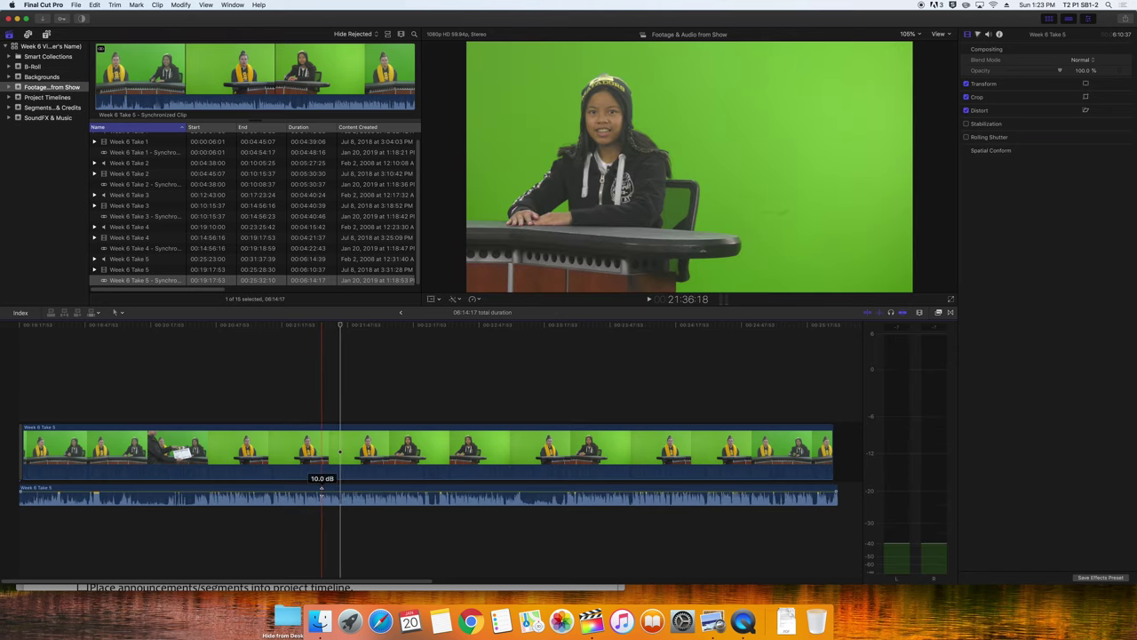
key(space)
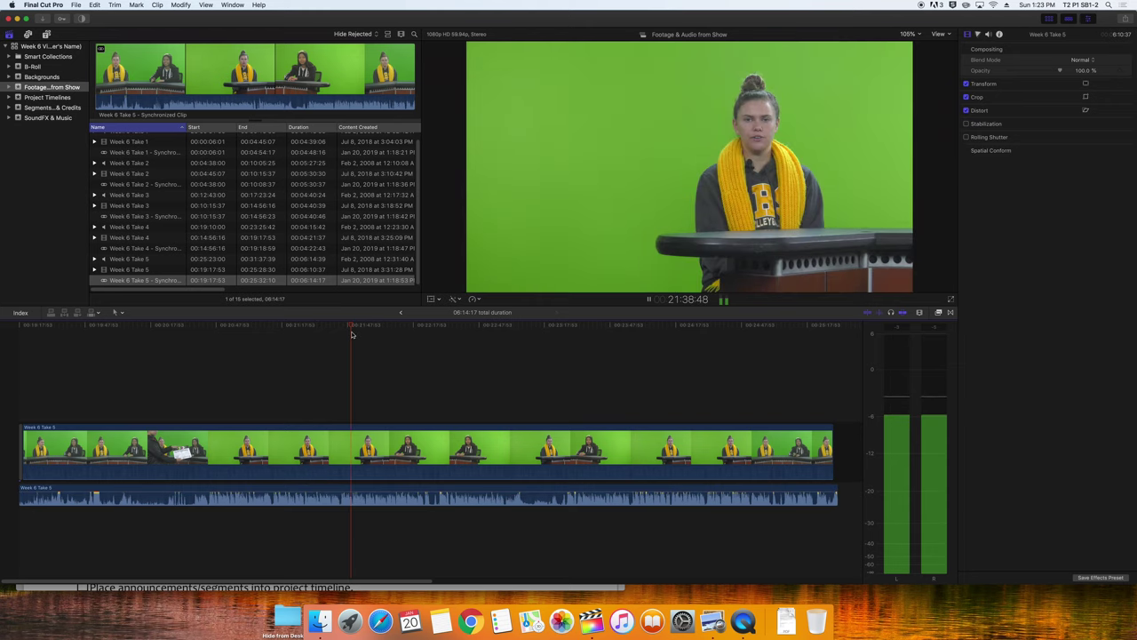
click(352, 333)
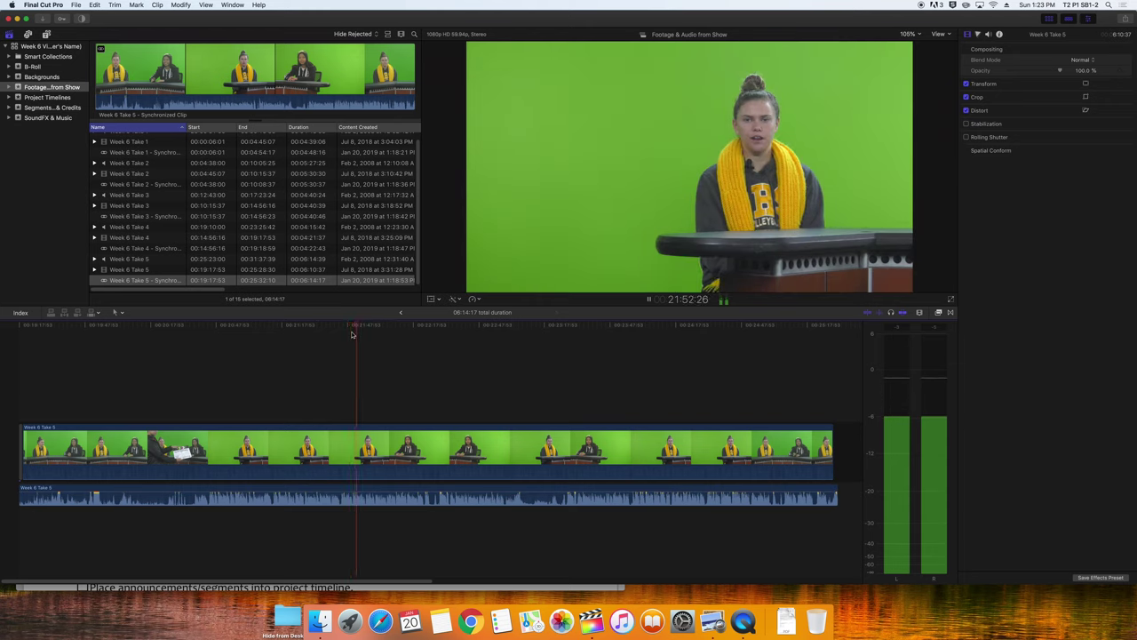
key(space)
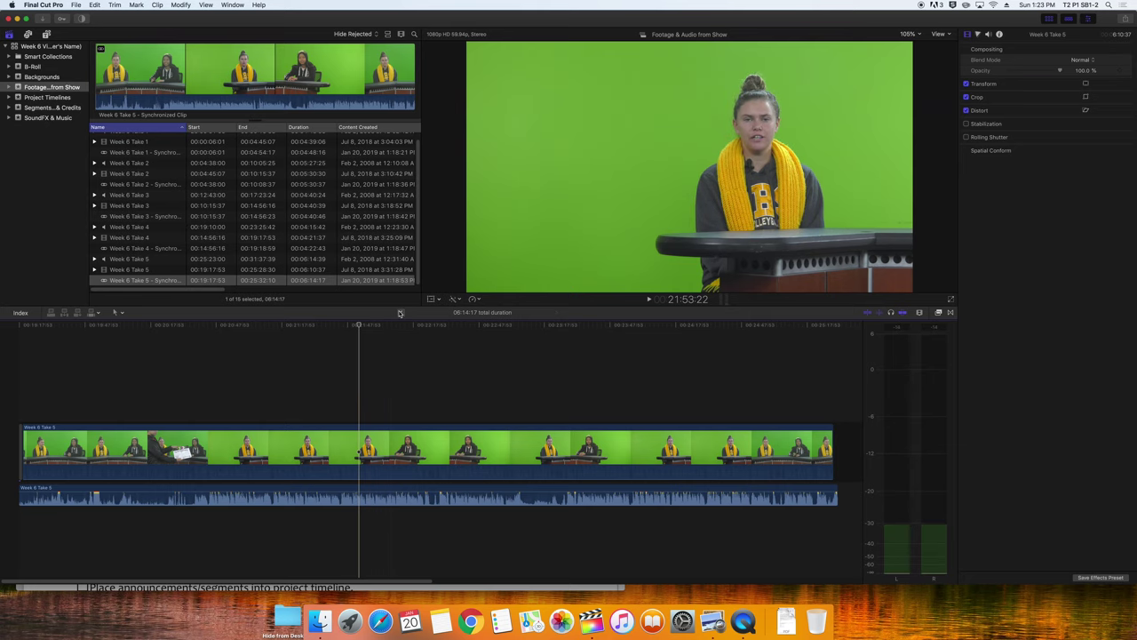
click(401, 312)
Step the timeline back to the empty El Aviso project, read the checklist, then maximize Final Cut Pro
click(400, 311)
click(401, 312)
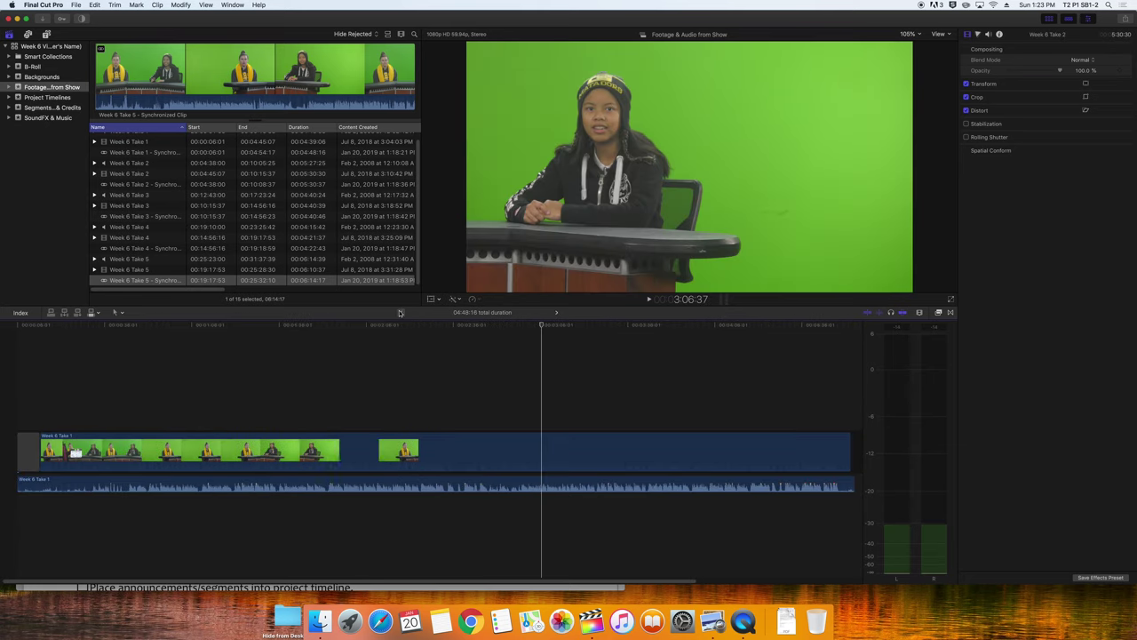
click(401, 312)
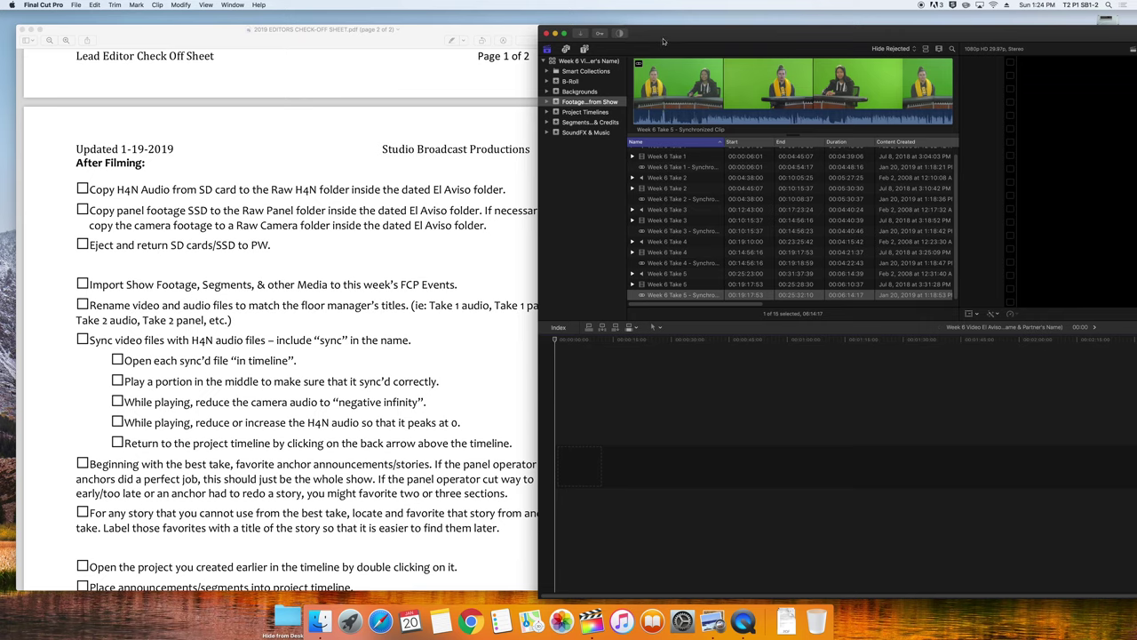
drag(657, 44, 735, 43)
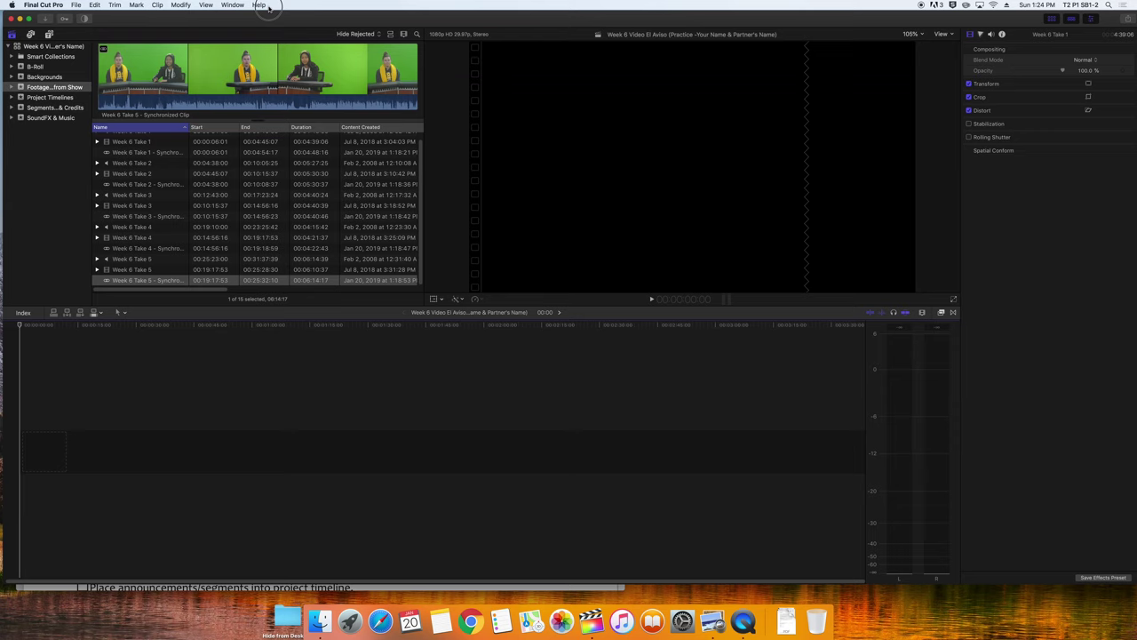
key(ctrl+alt+Return)
Add Week 6 Take 3 - Synchronized Clip to the project and trim both ends to 04:04:14
drag(141, 217, 28, 454)
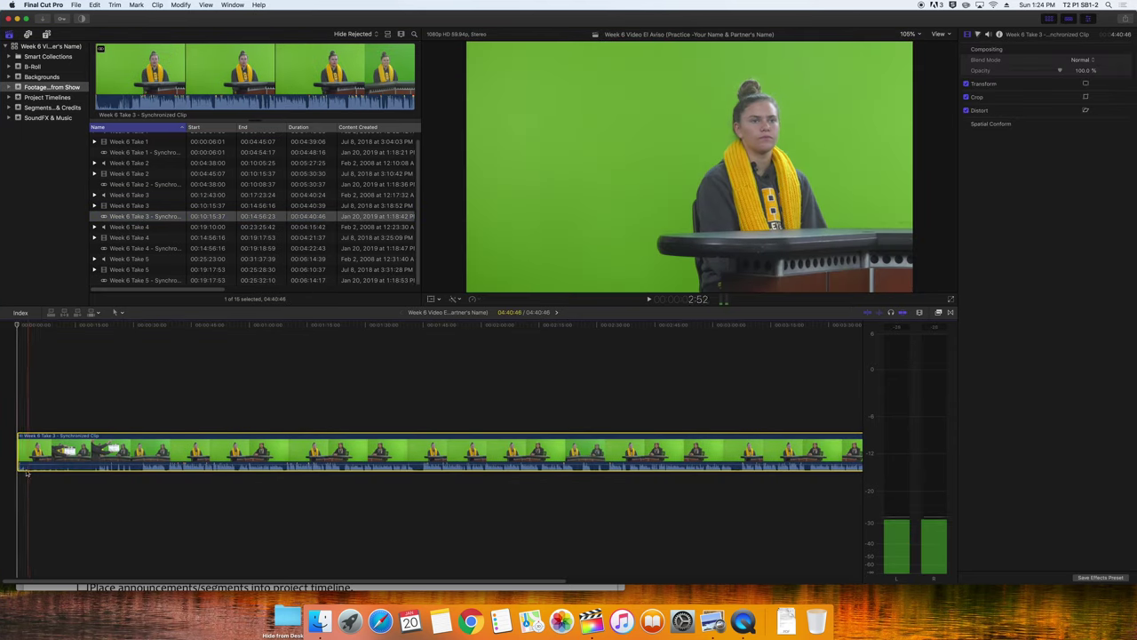
drag(19, 453, 142, 458)
key(space)
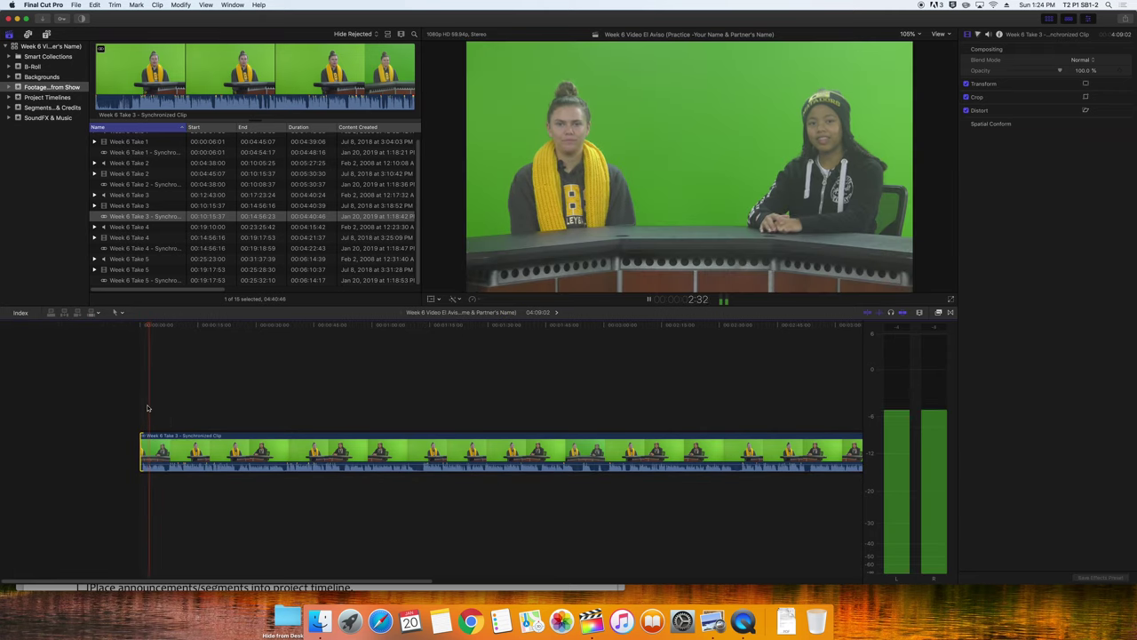
scroll(426, 366, right, 10)
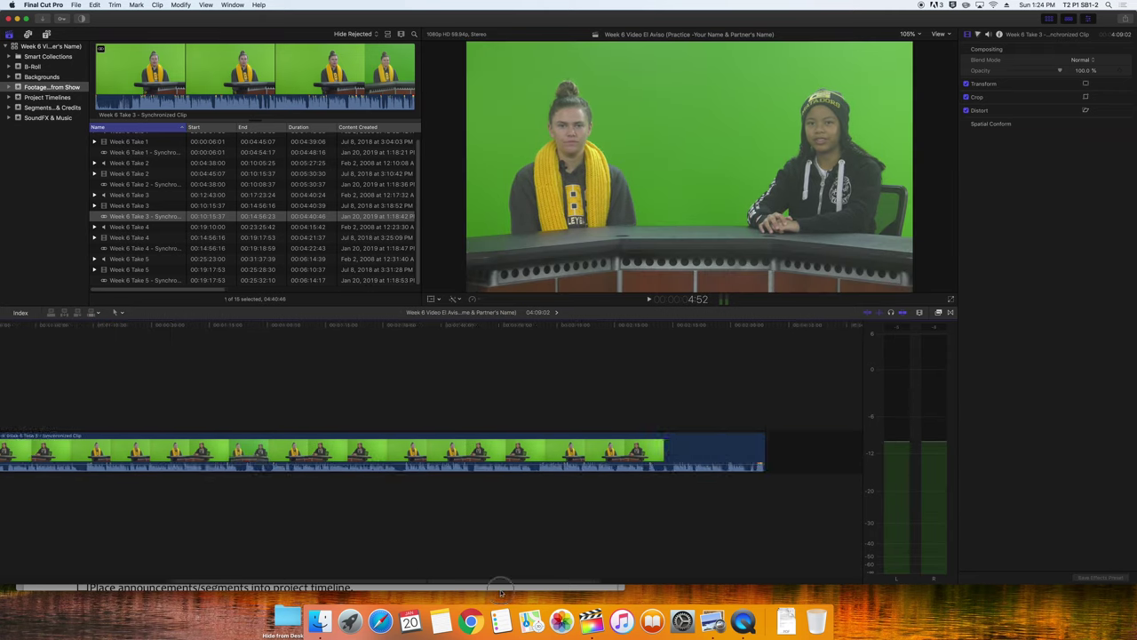
key(space)
key(space)
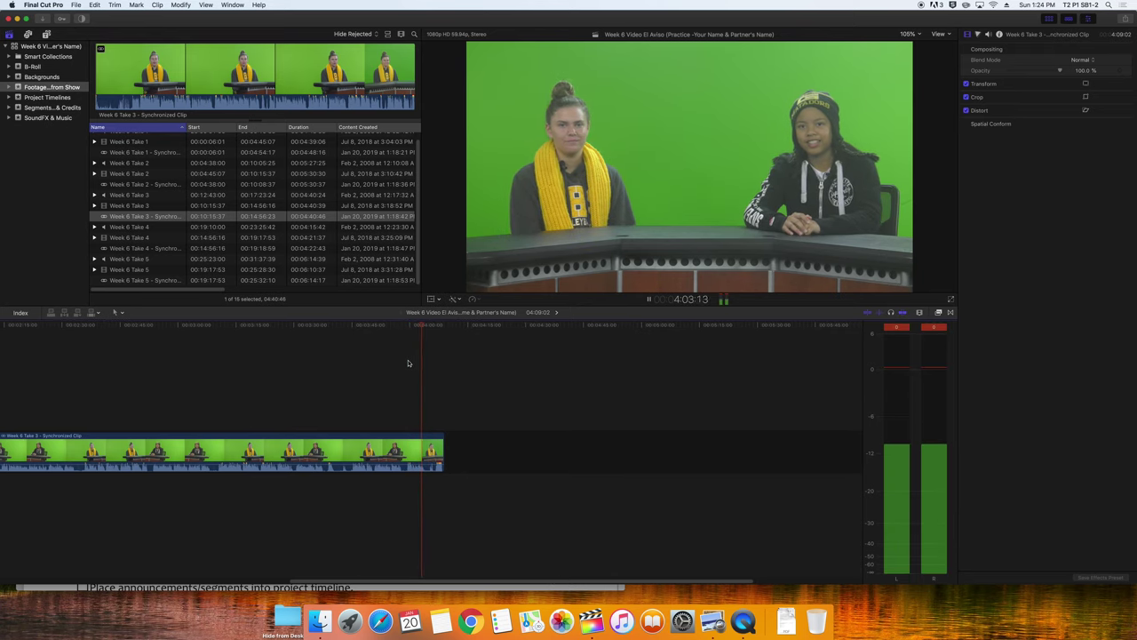
key(space)
drag(439, 471, 426, 469)
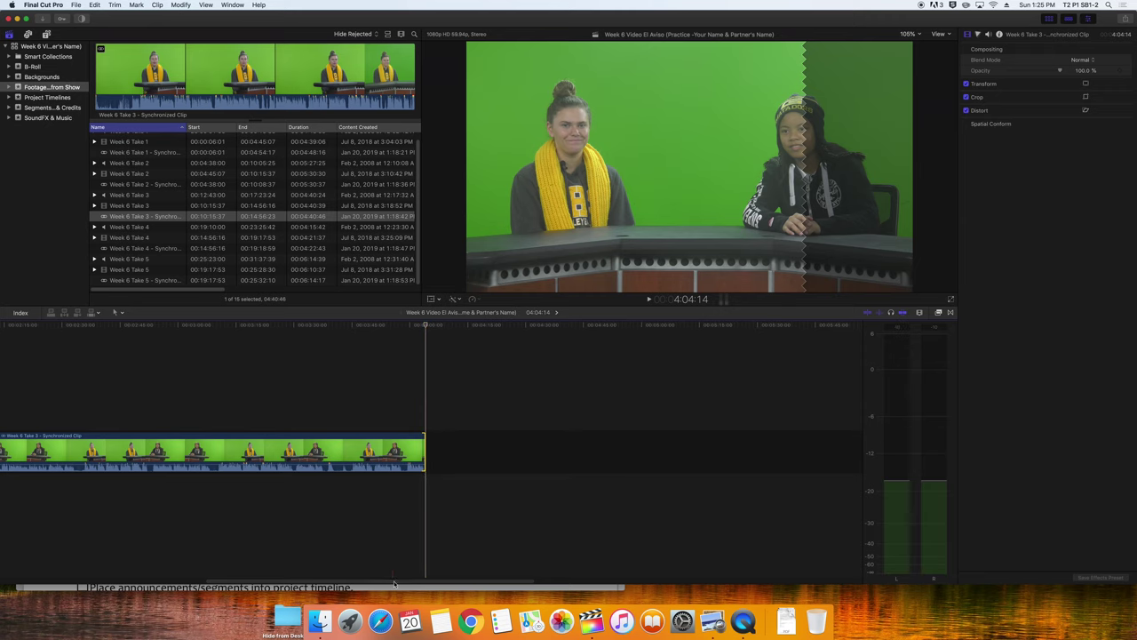
key(shift+z)
key(space)
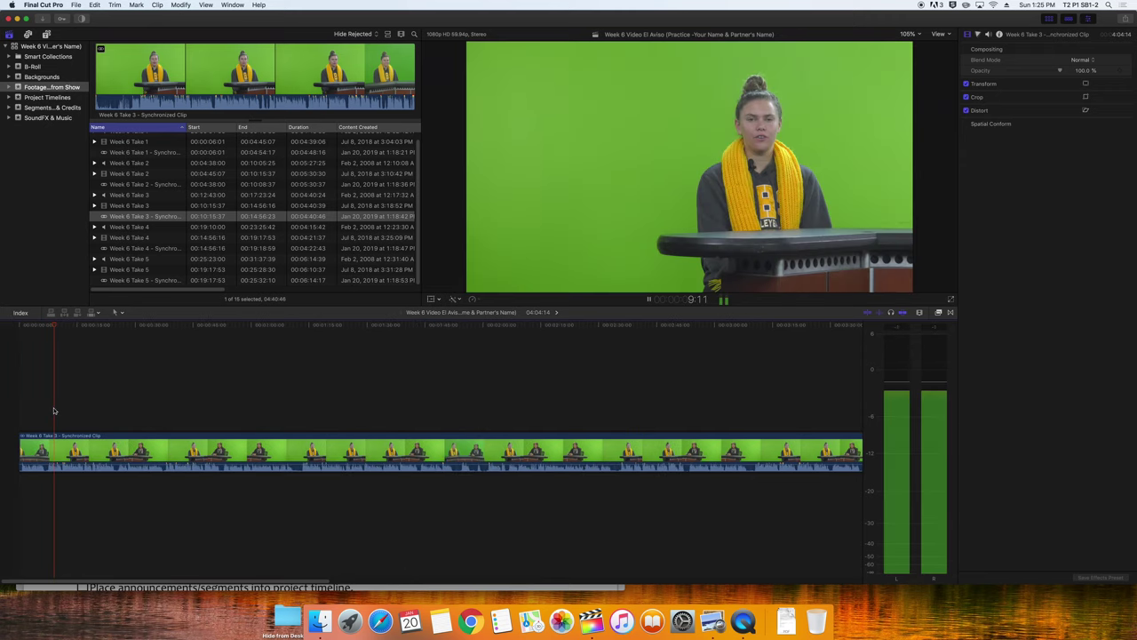
key(XF86AudioRaiseVolume)
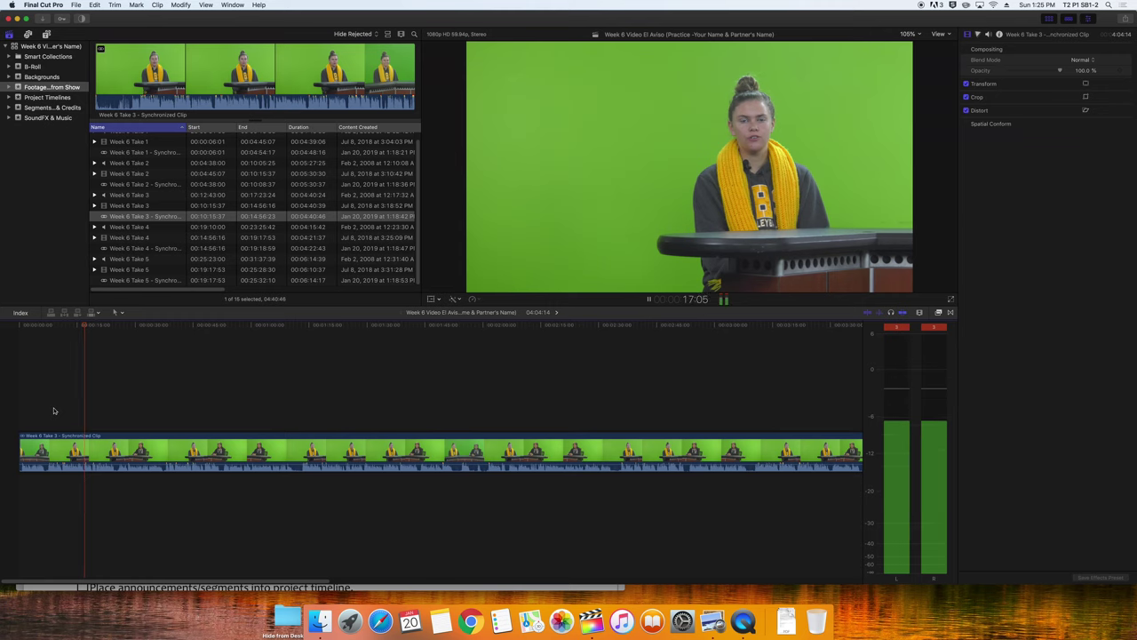
Play back the Take 3 clip in the El Aviso project to review it, then stop
key(space)
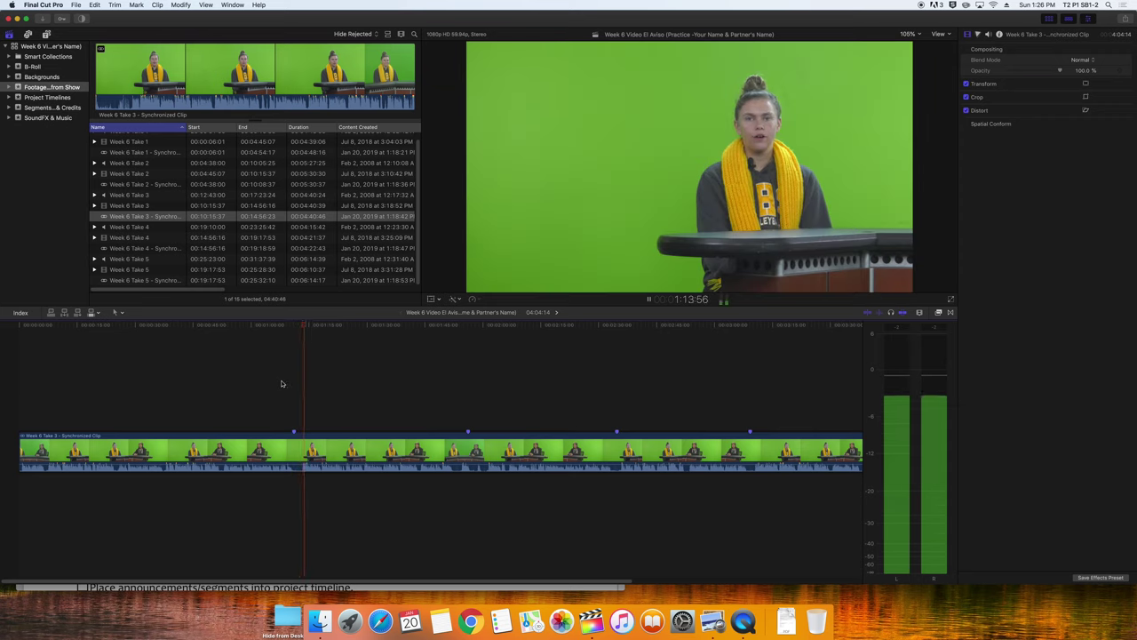
key(space)
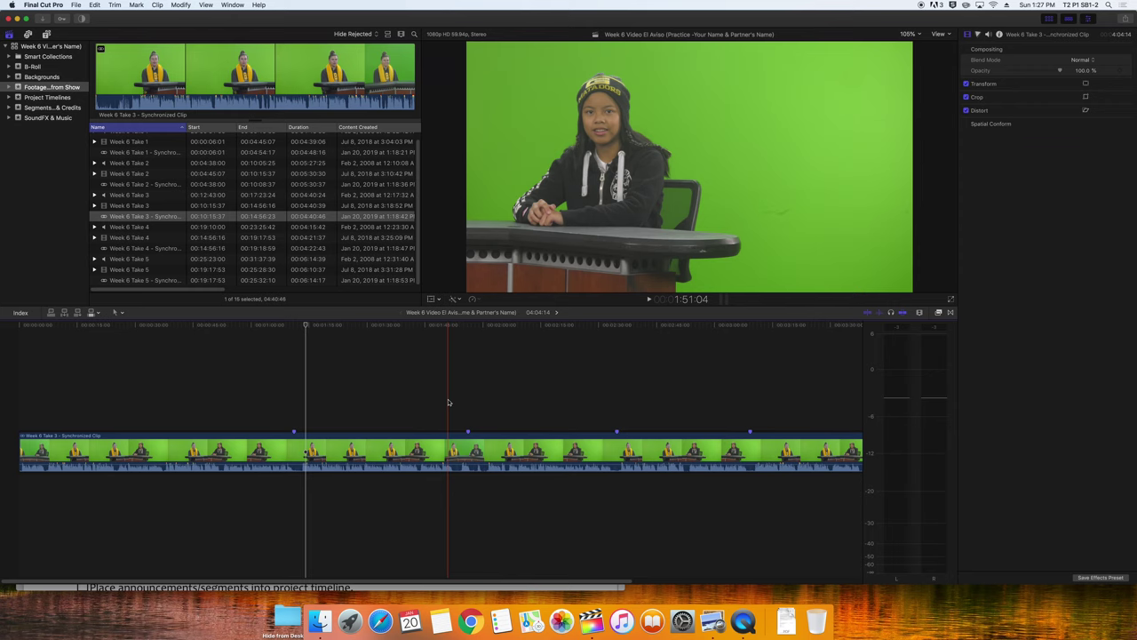
Play the El Aviso project from the skimmed point
key(space)
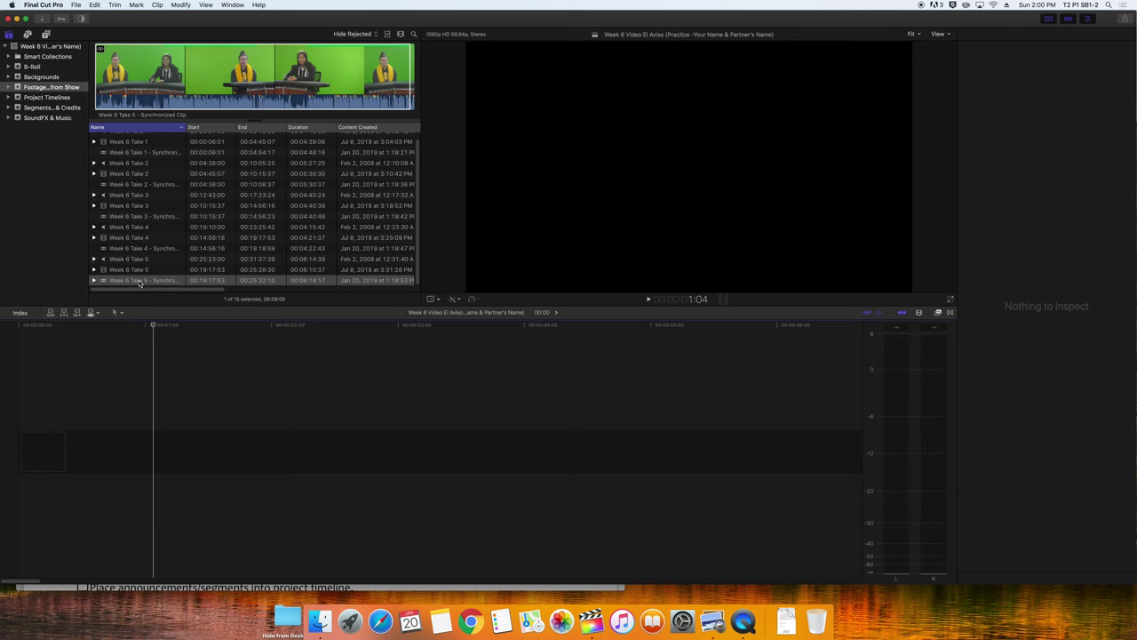
Load Week 6 Take 3 - Synchronized Clip into the viewer
click(140, 280)
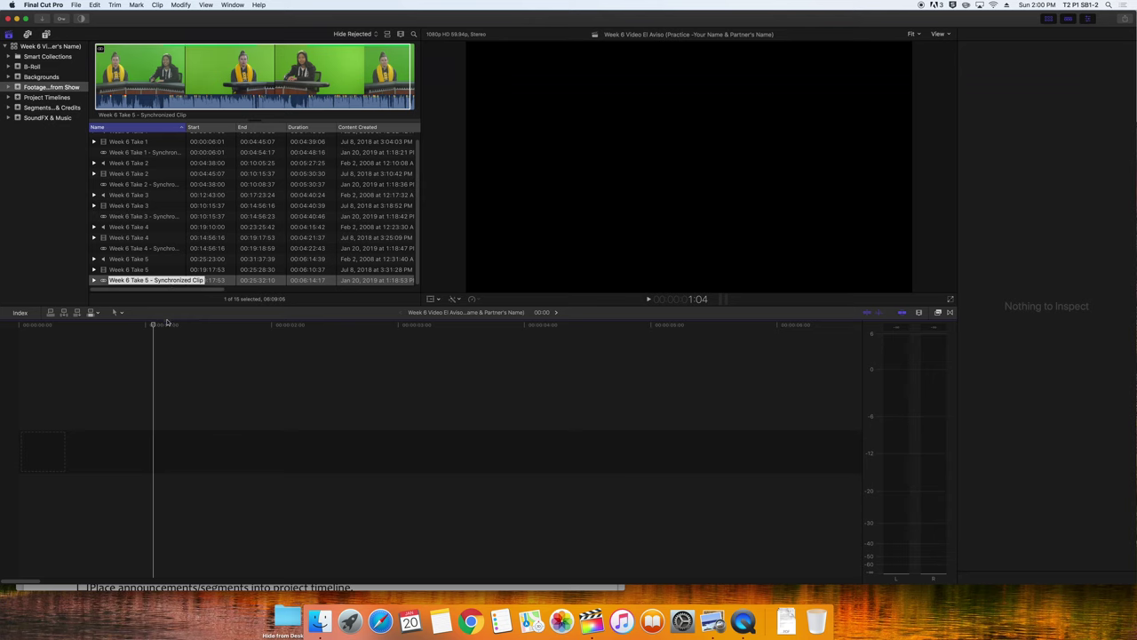
click(170, 327)
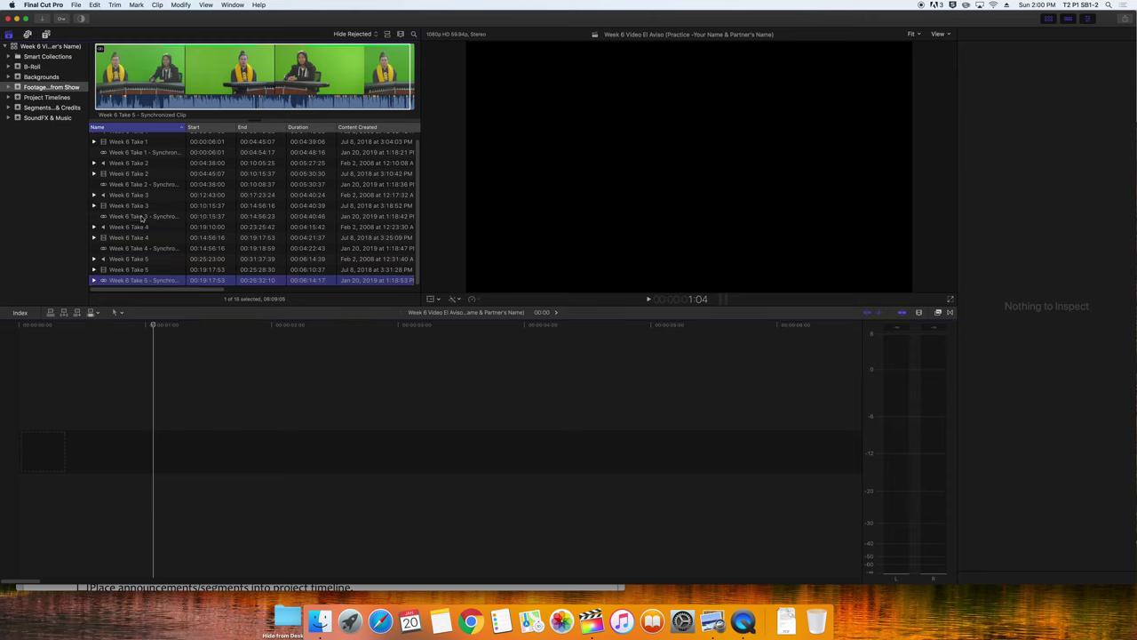
click(141, 217)
click(141, 217)
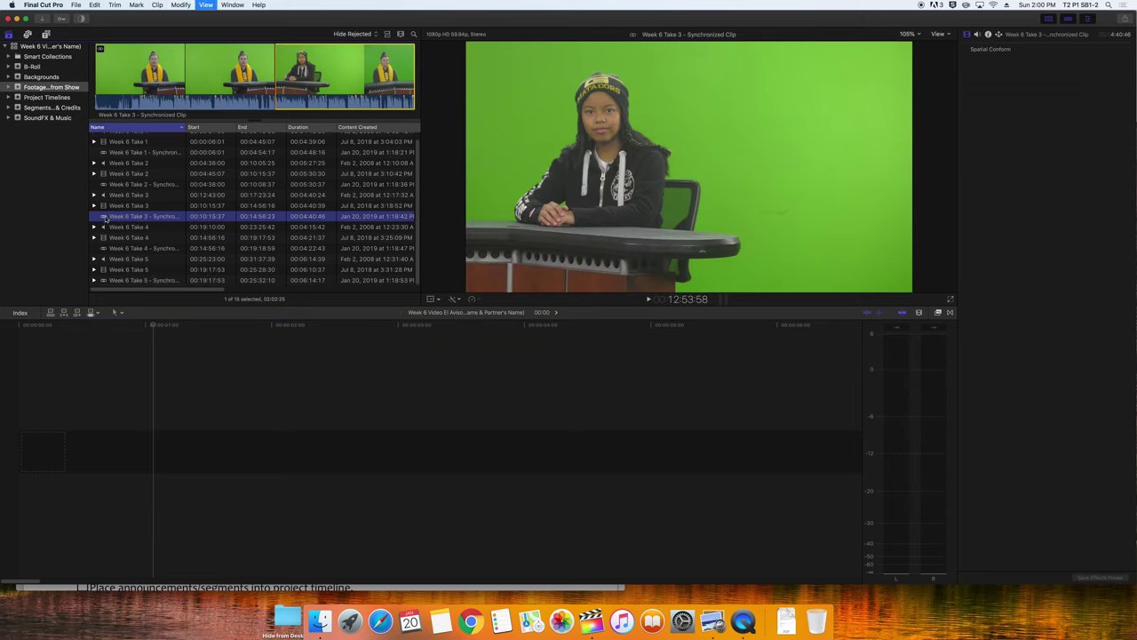
Play Take 3 and park the playhead past the slate where both presenters appear
key(space)
click(110, 95)
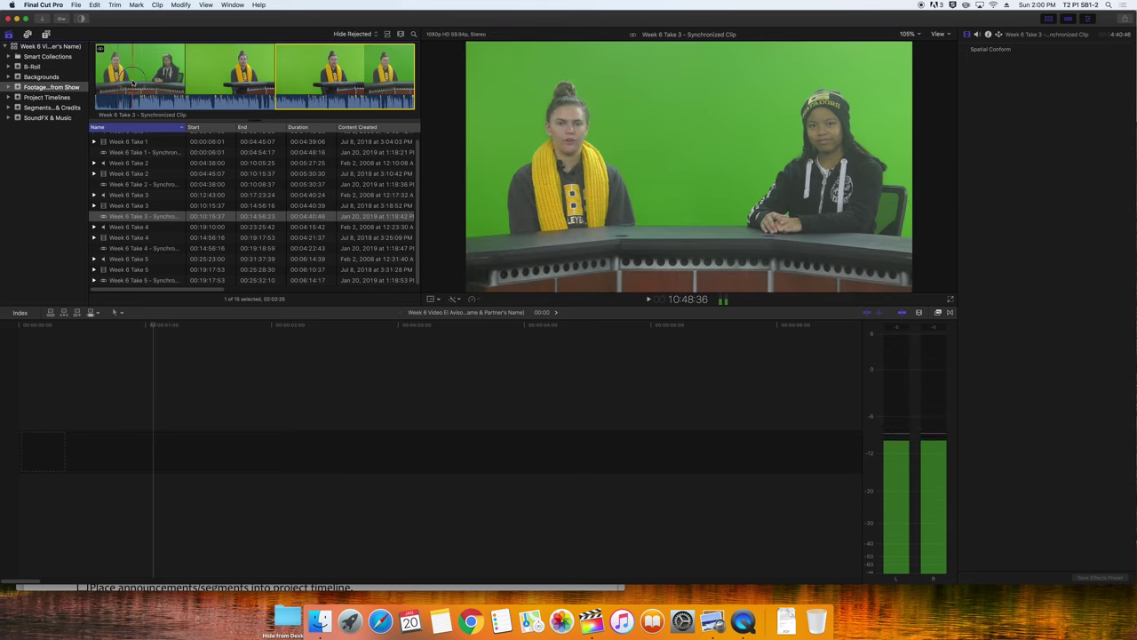
key(space)
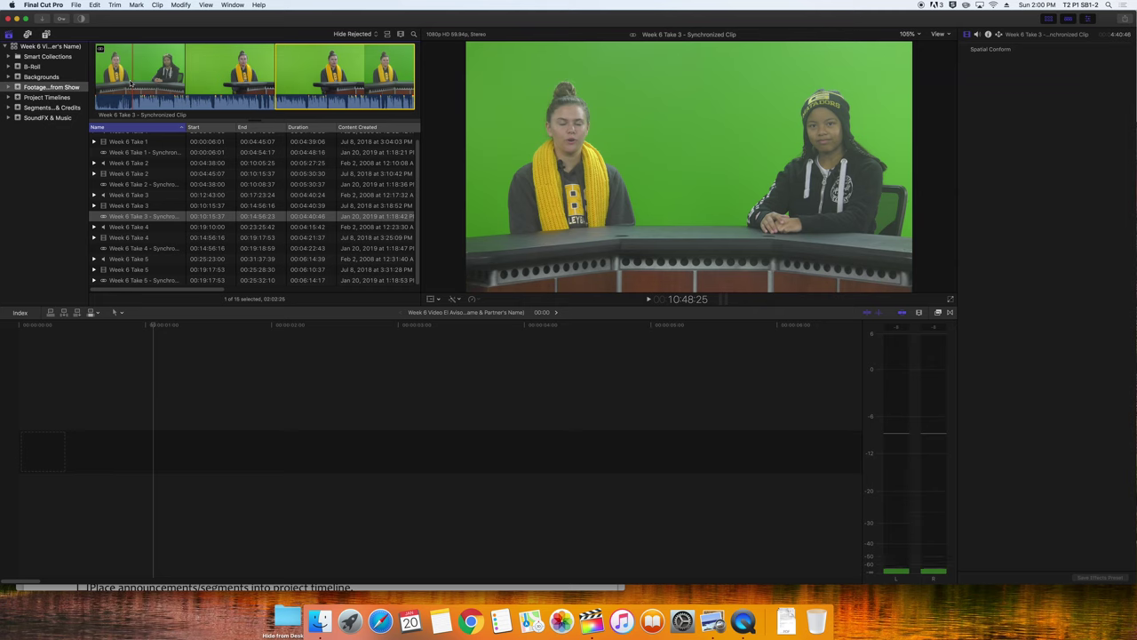
key(space)
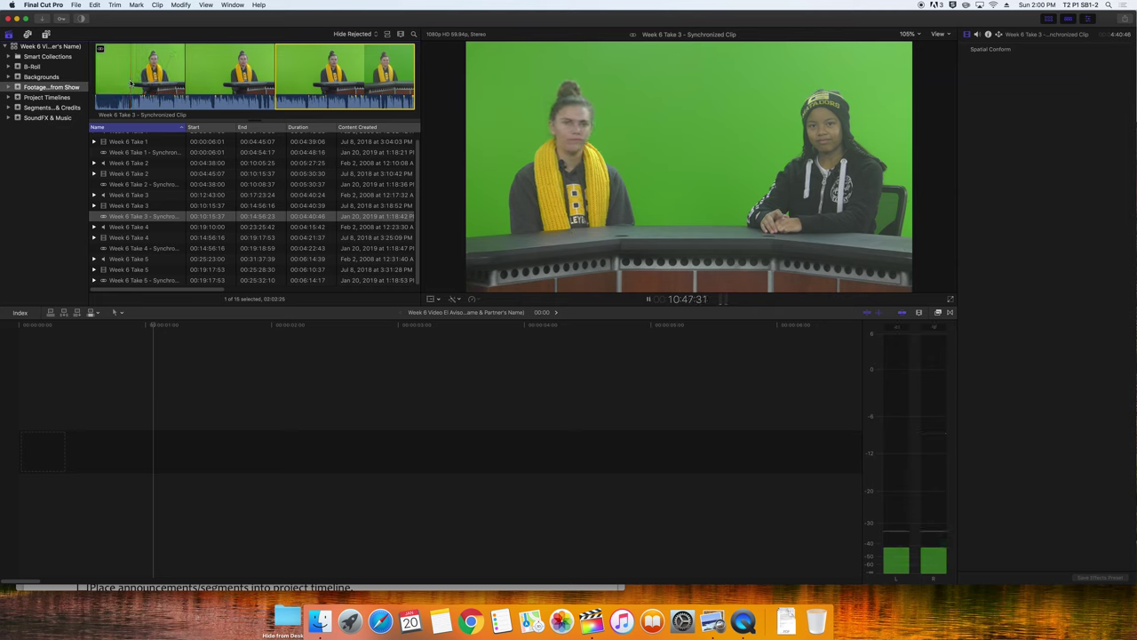
key(space)
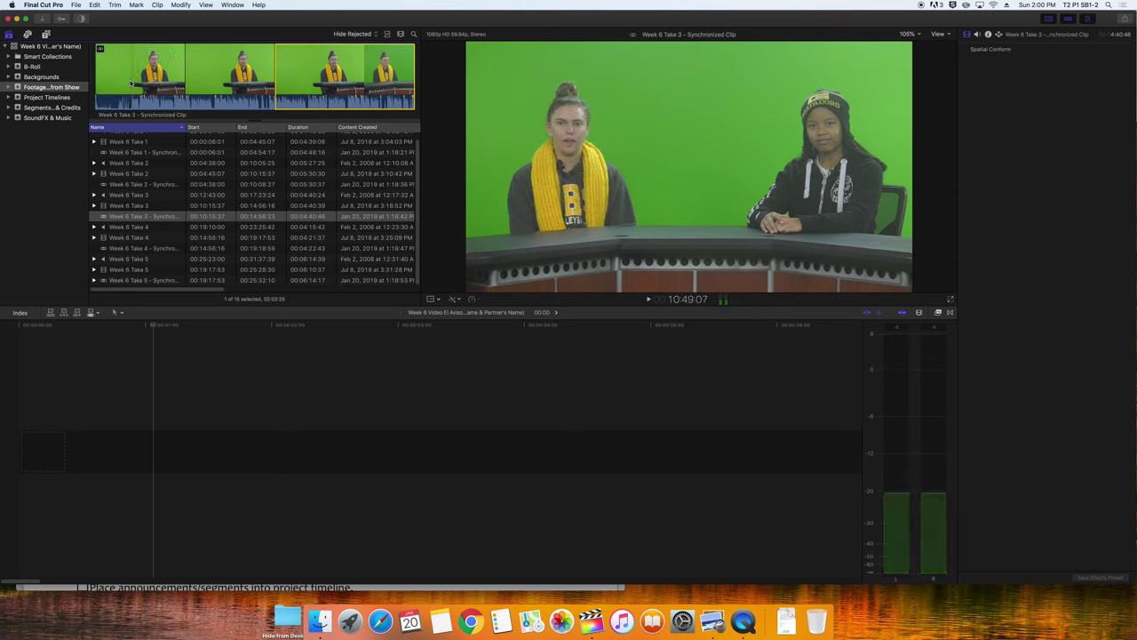
click(130, 82)
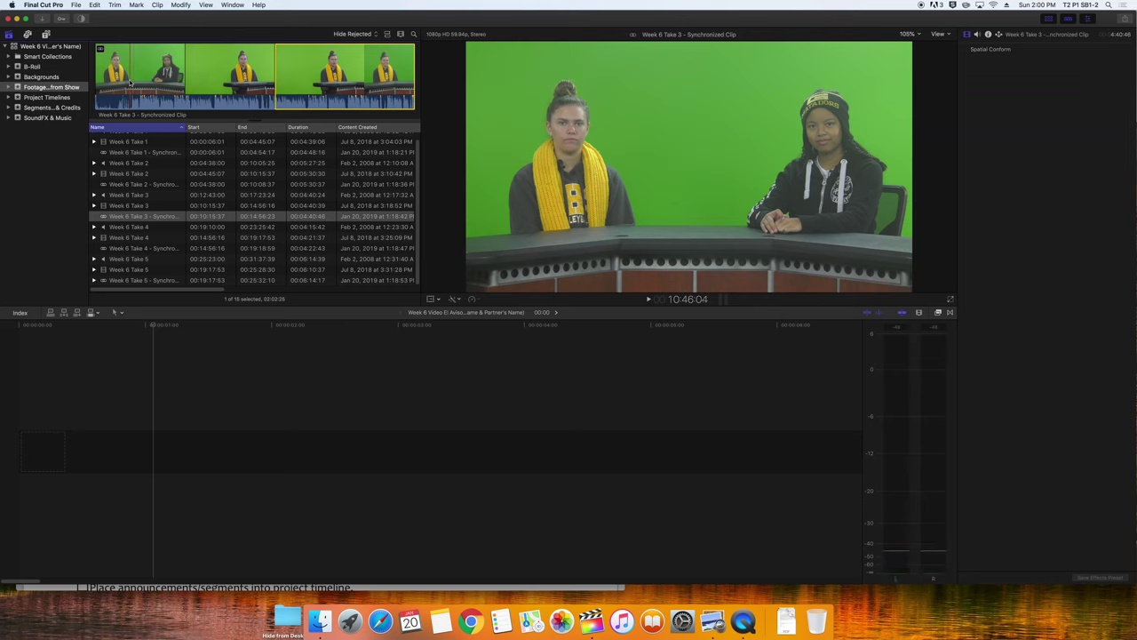
Place the Take 3 range at the project start and trim its end, giving 04:03:06
key(i)
drag(130, 82, 275, 475)
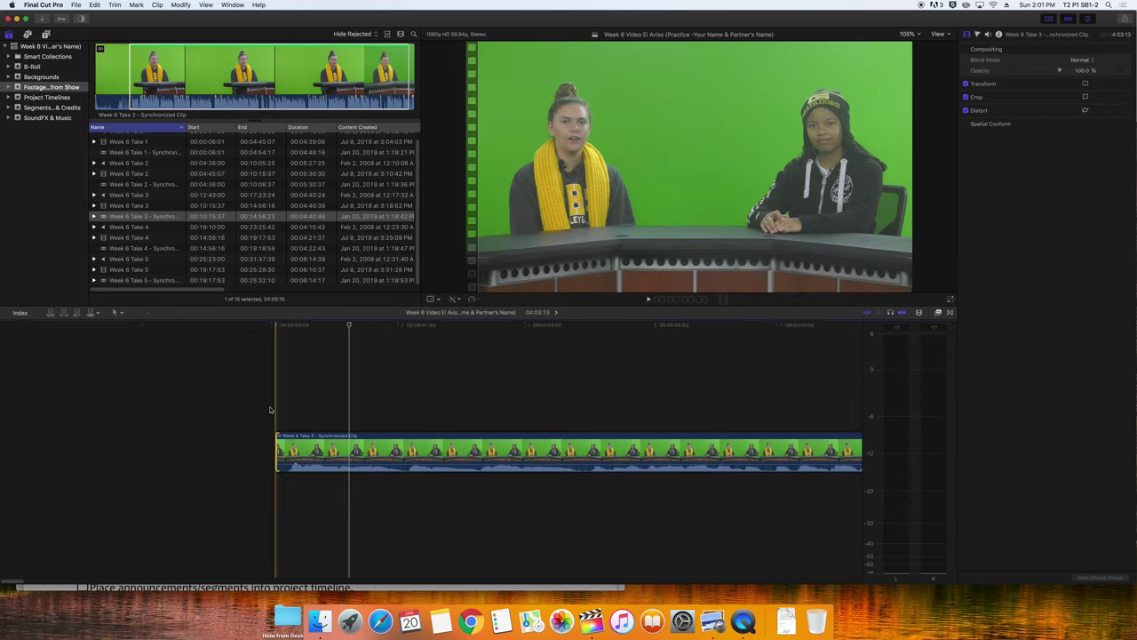
scroll(560, 400, right, 5)
key(space)
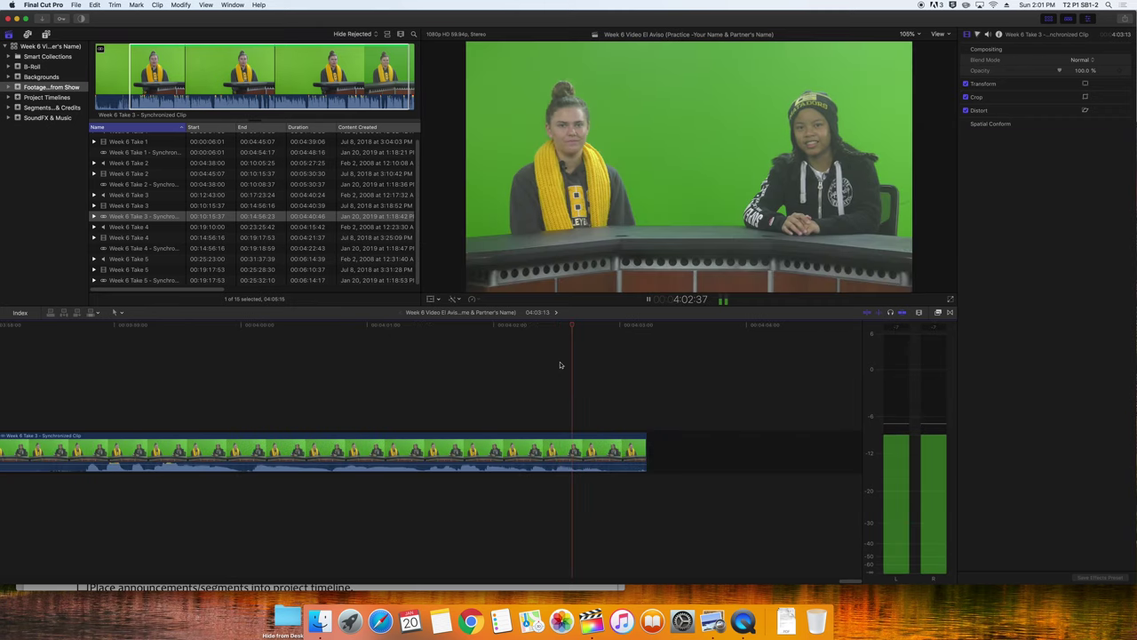
drag(645, 458, 629, 458)
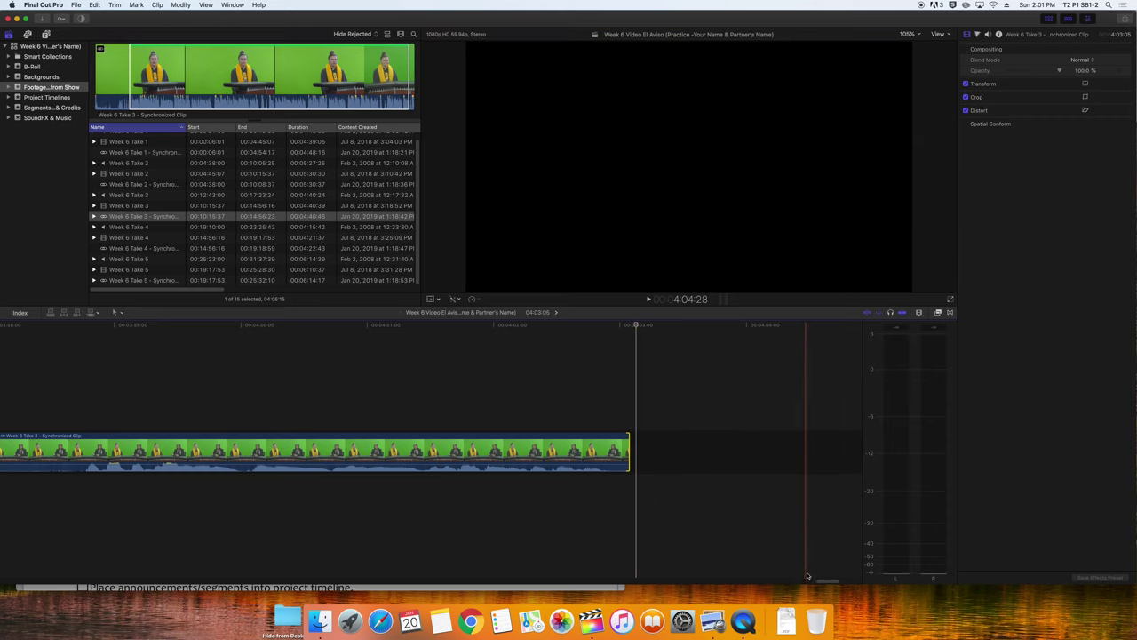
drag(827, 582, 6, 571)
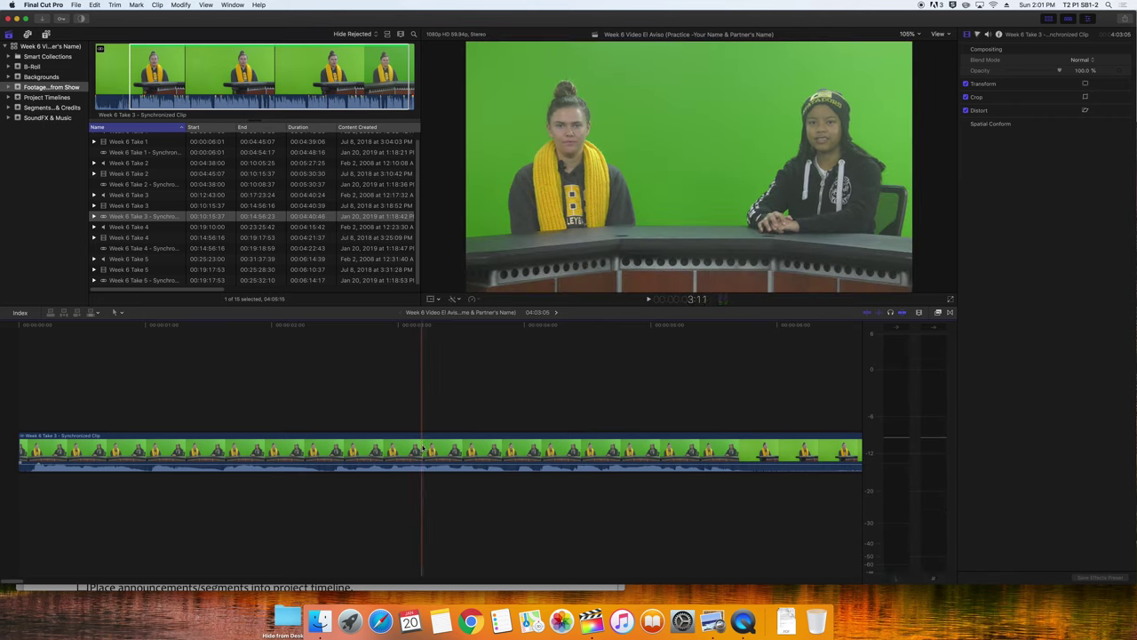
key(space)
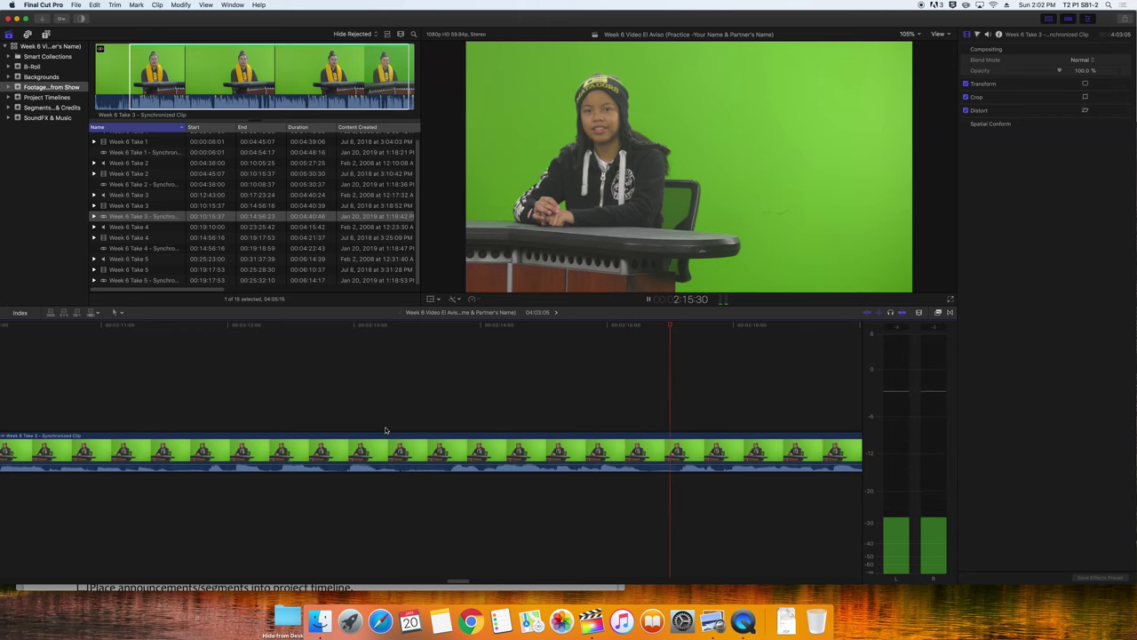
key(space)
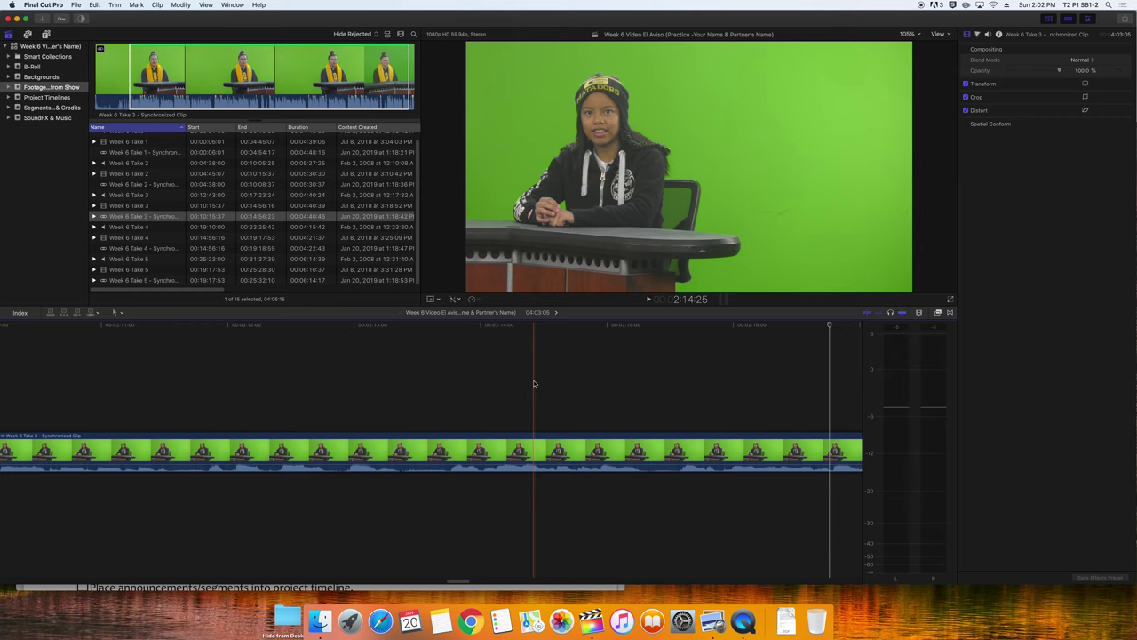
Play Take 3 from 2:14:25 and move the playhead to about 2:33:57
key(space)
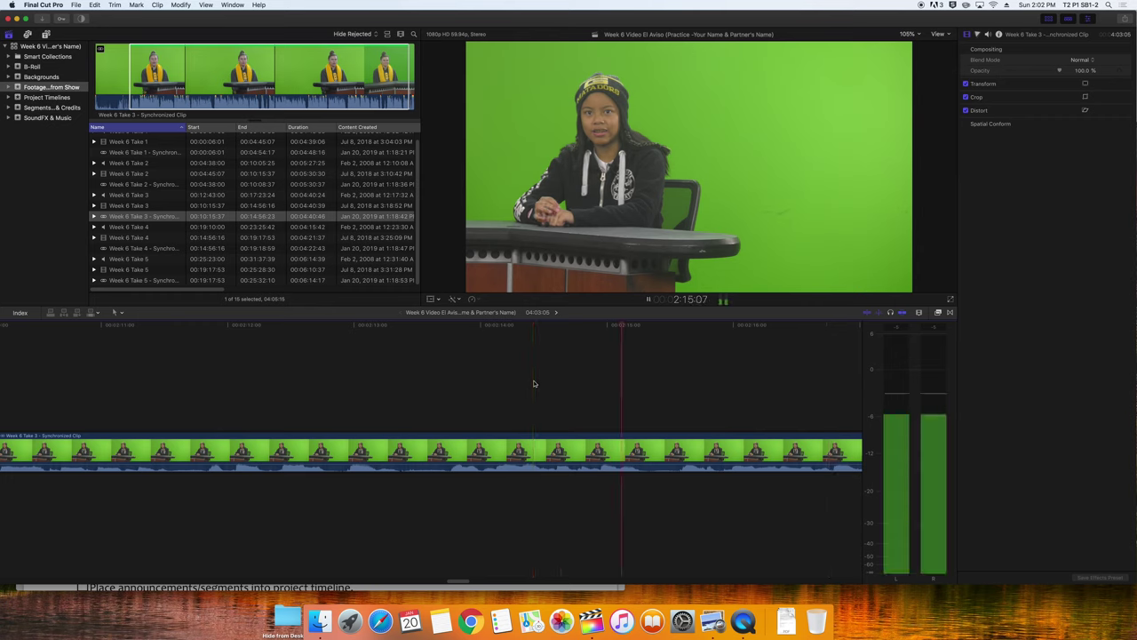
key(space)
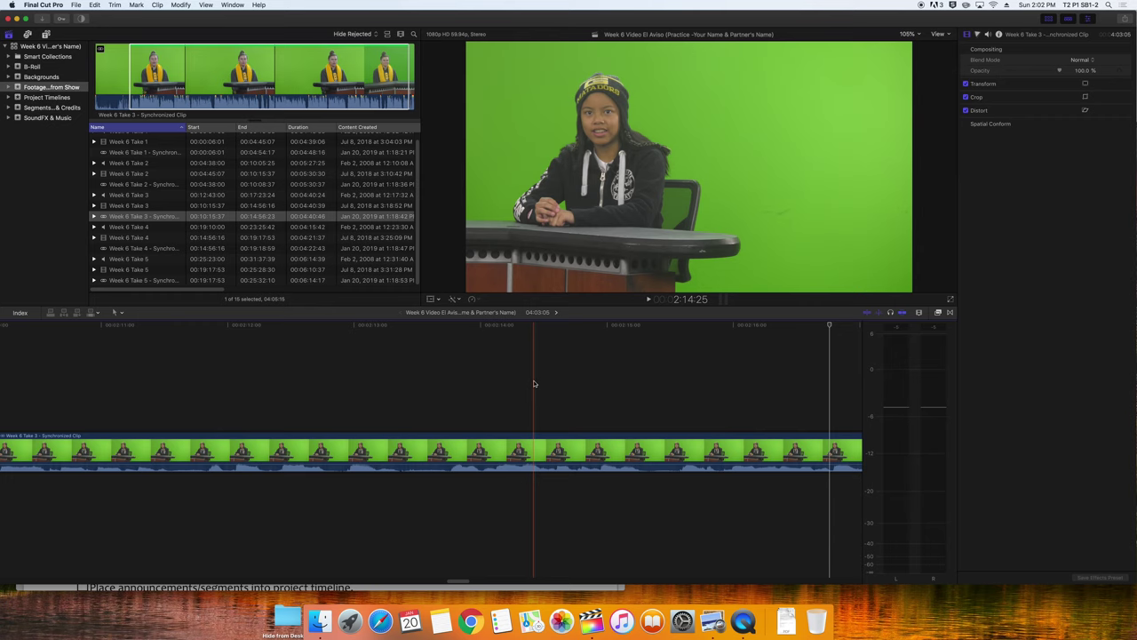
key(space)
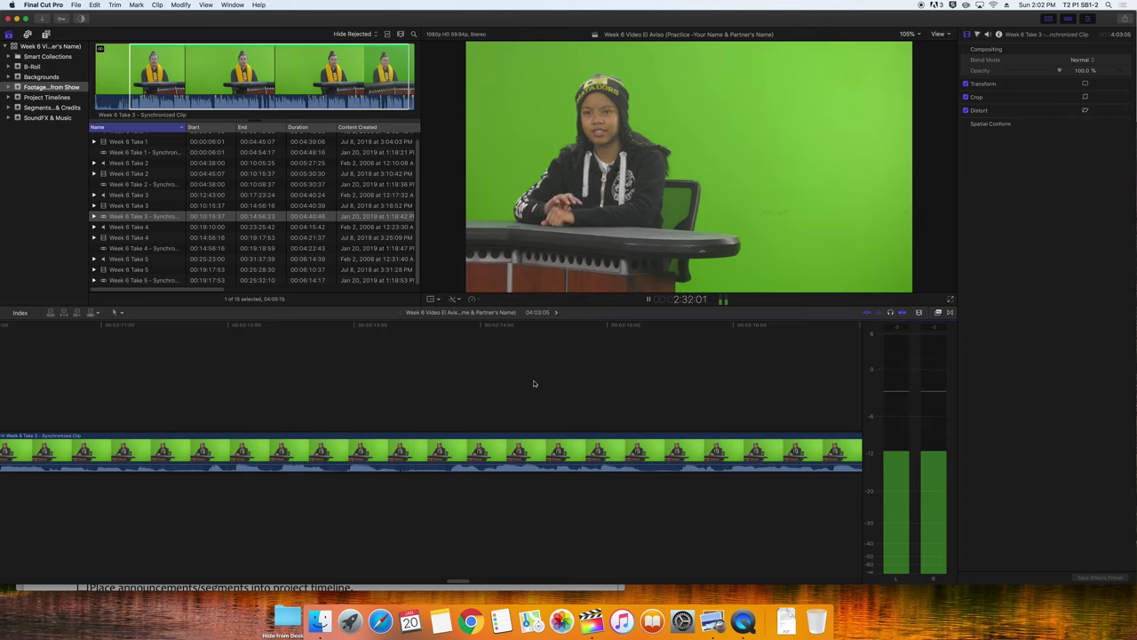
key(space)
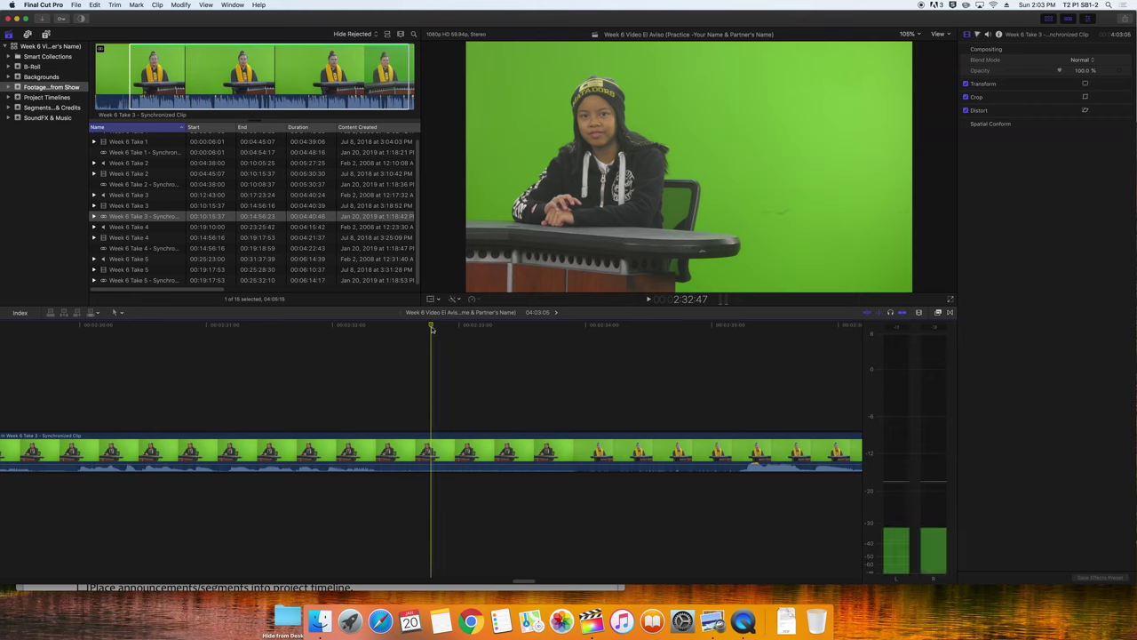
click(541, 339)
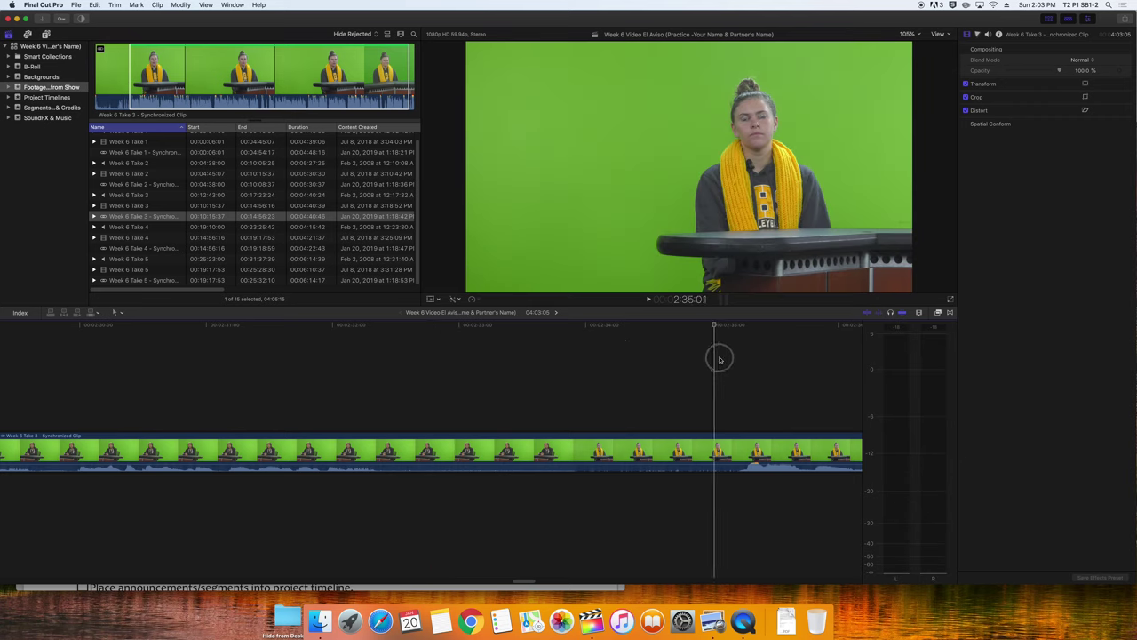
click(551, 352)
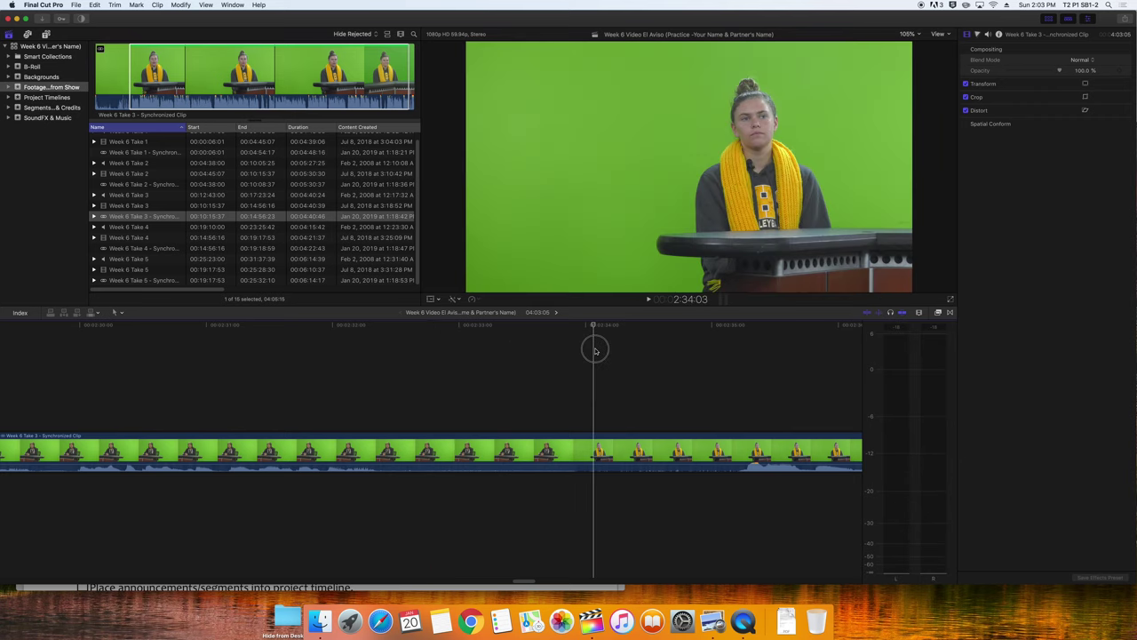
click(578, 351)
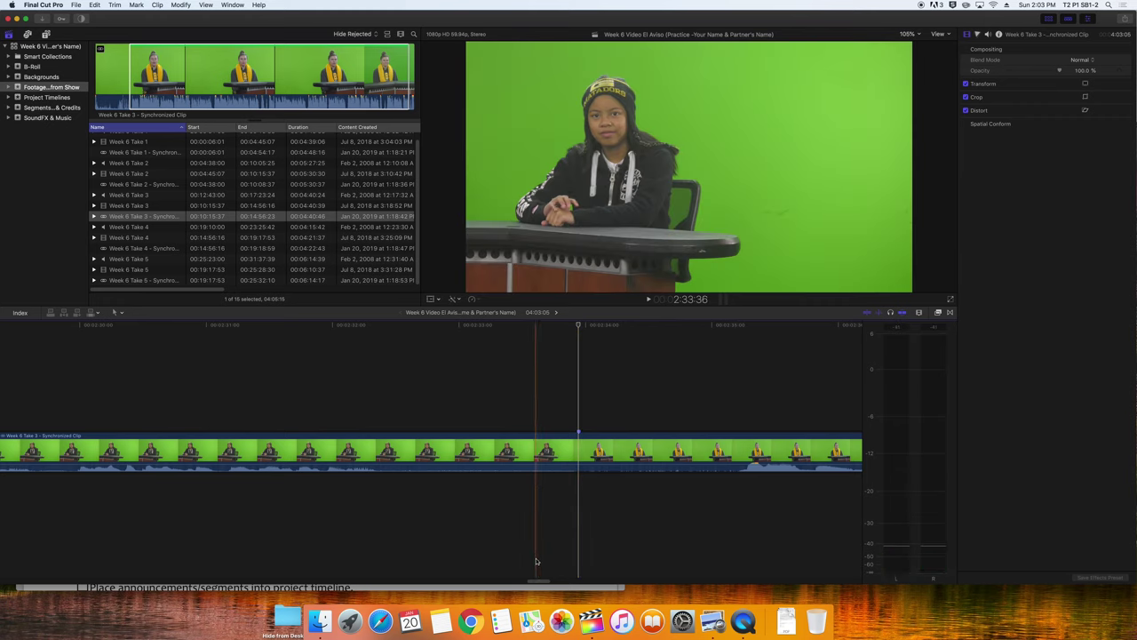
Zoom the timeline out and review Take 3 around 2:05:33, stepping frame by frame
key(super+minus)
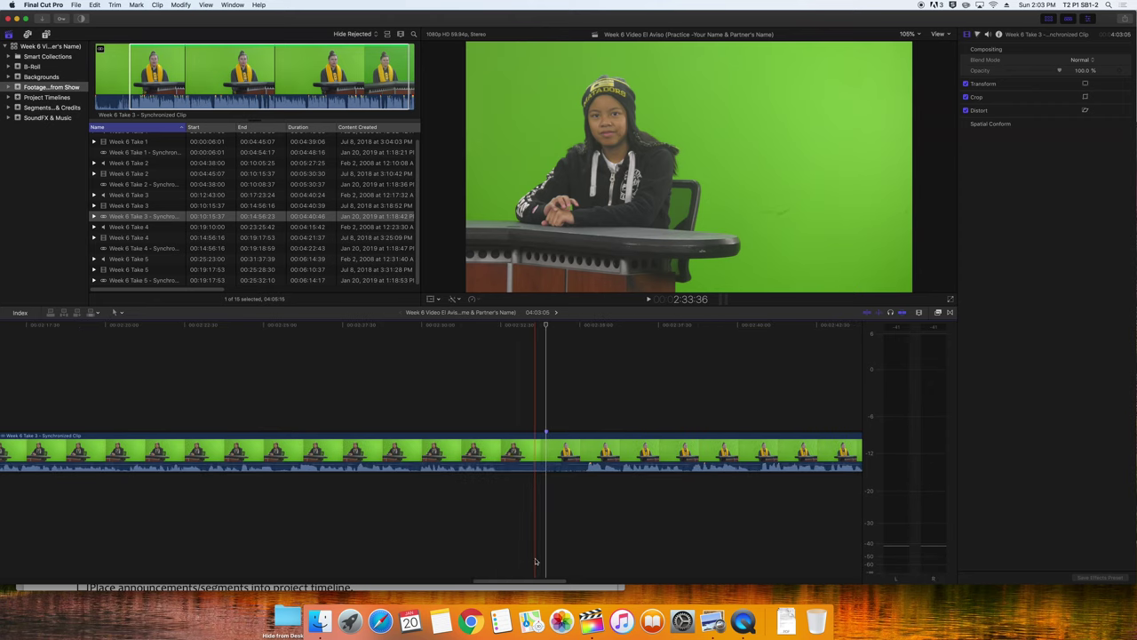
key(space)
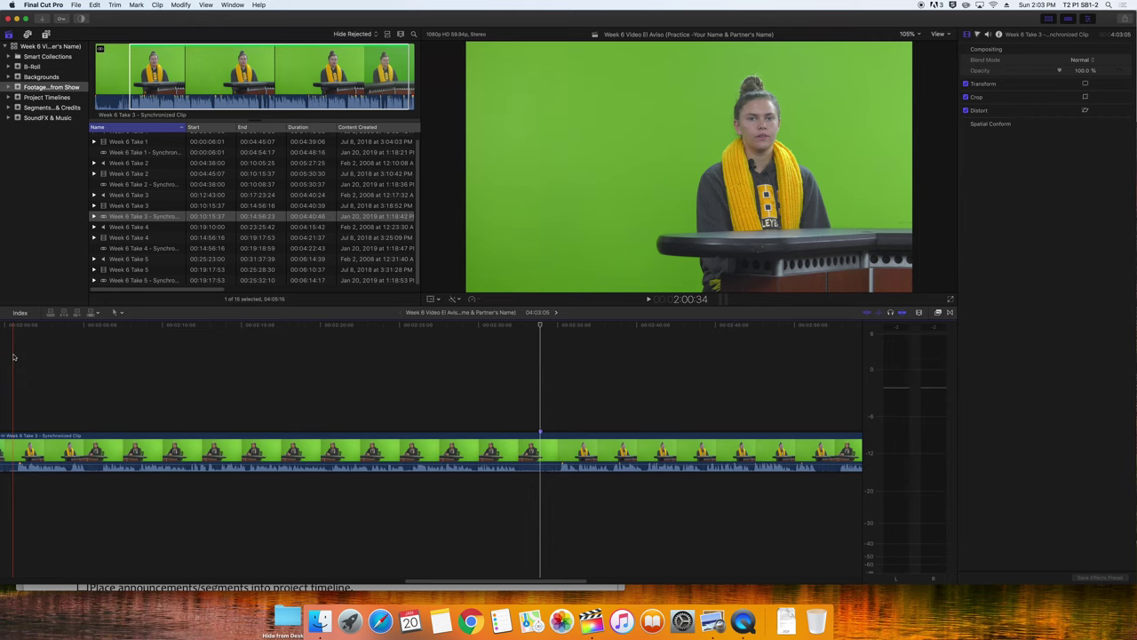
key(space)
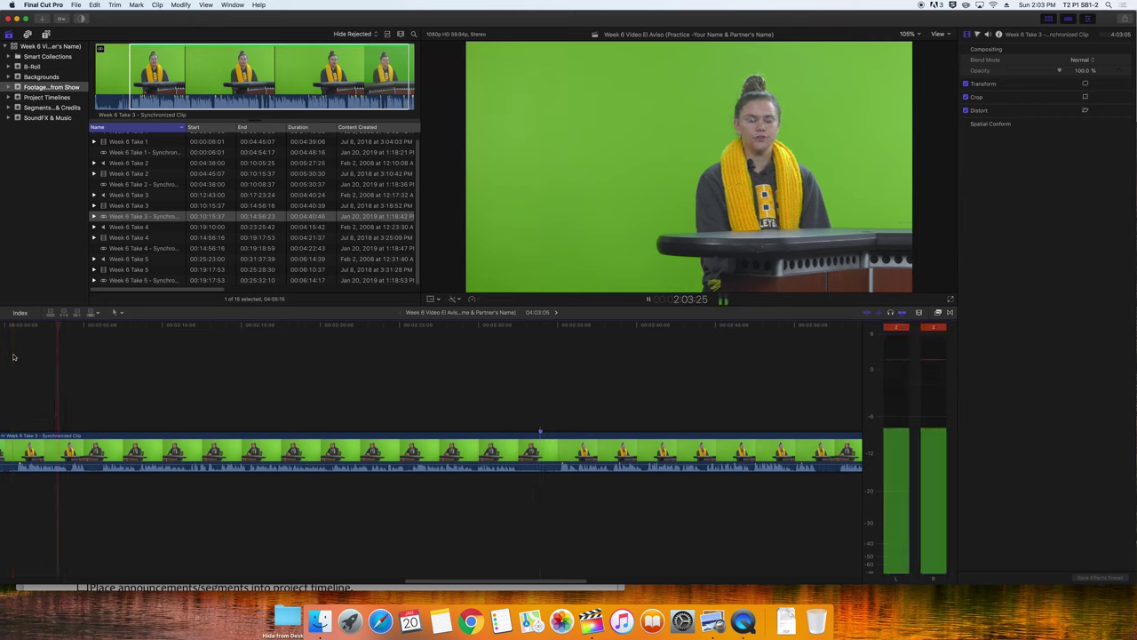
key(space)
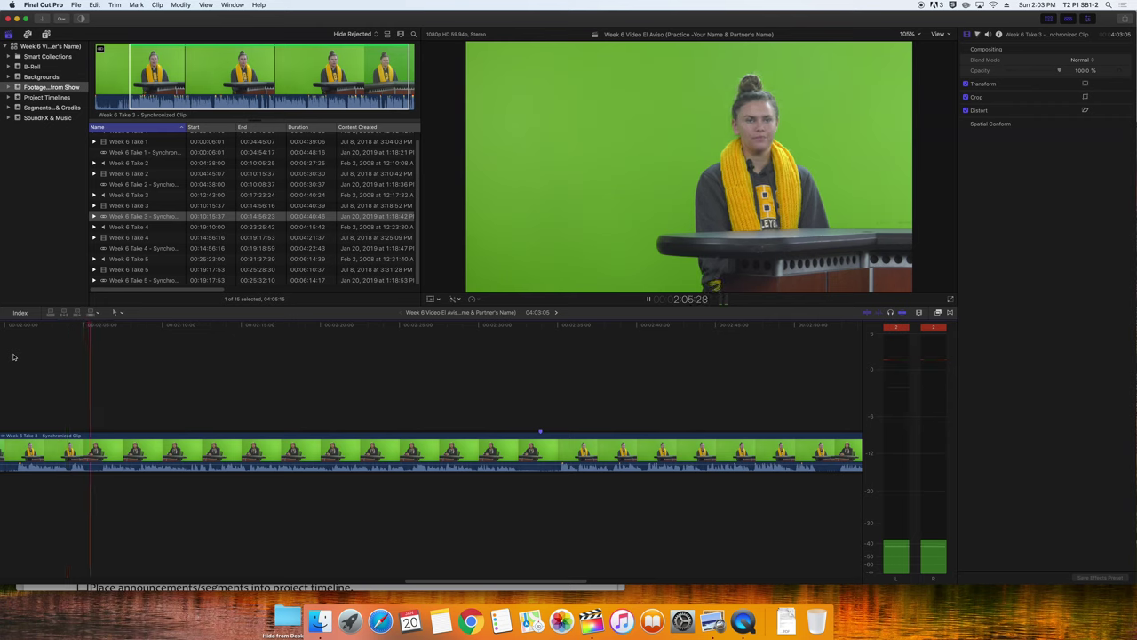
key(Right)
key(Right)
key(Right)
key(Right)
key(Right)
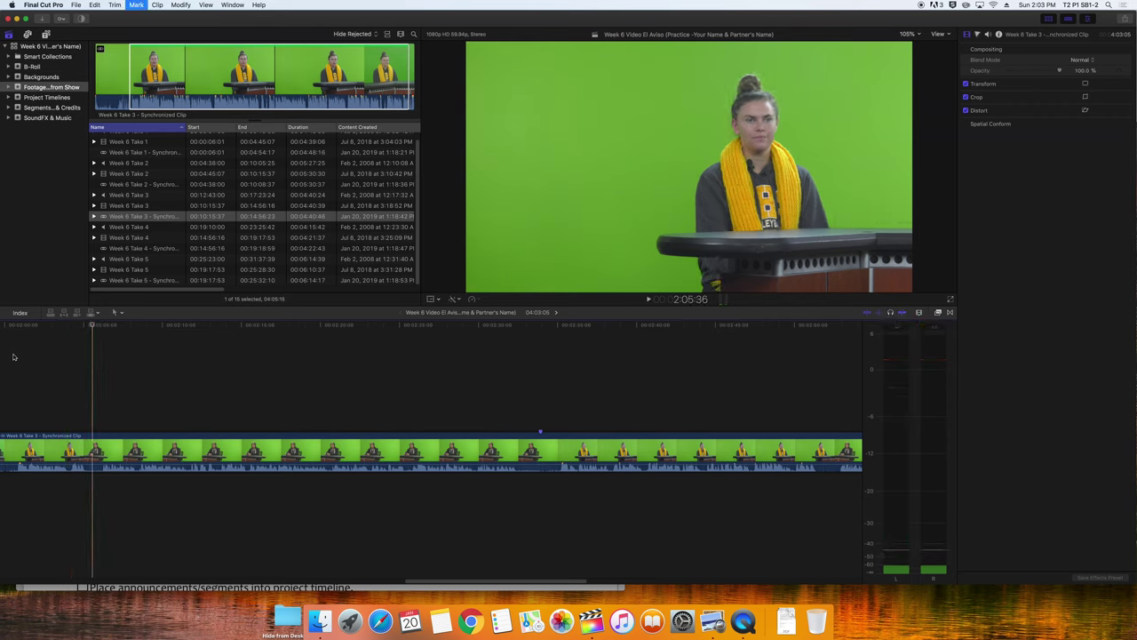
key(Left)
key(Left)
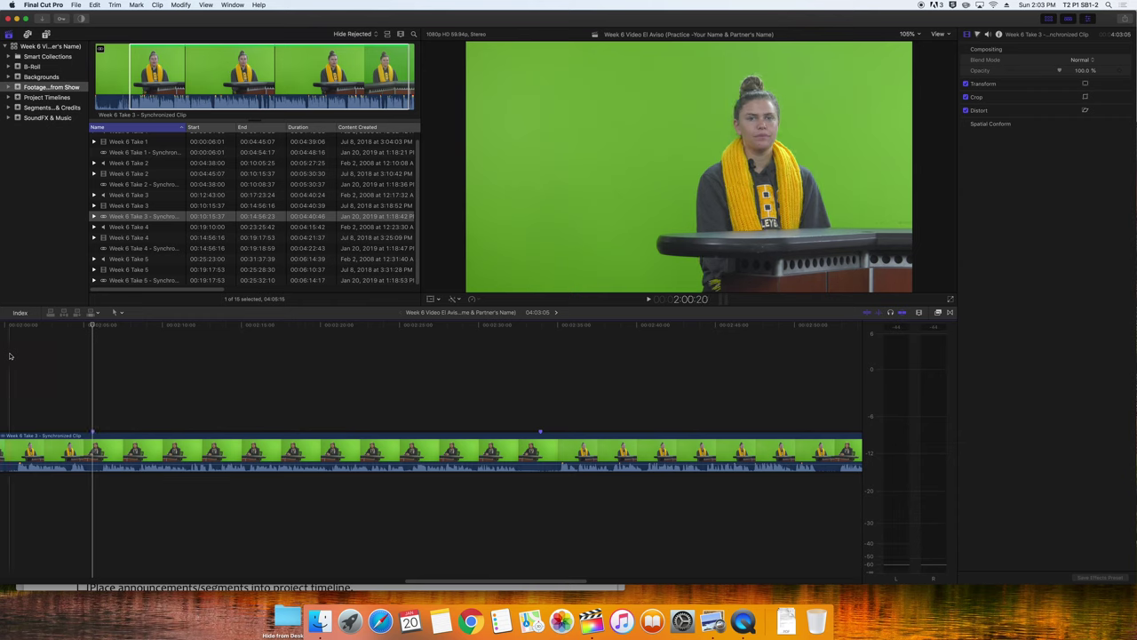
key(space)
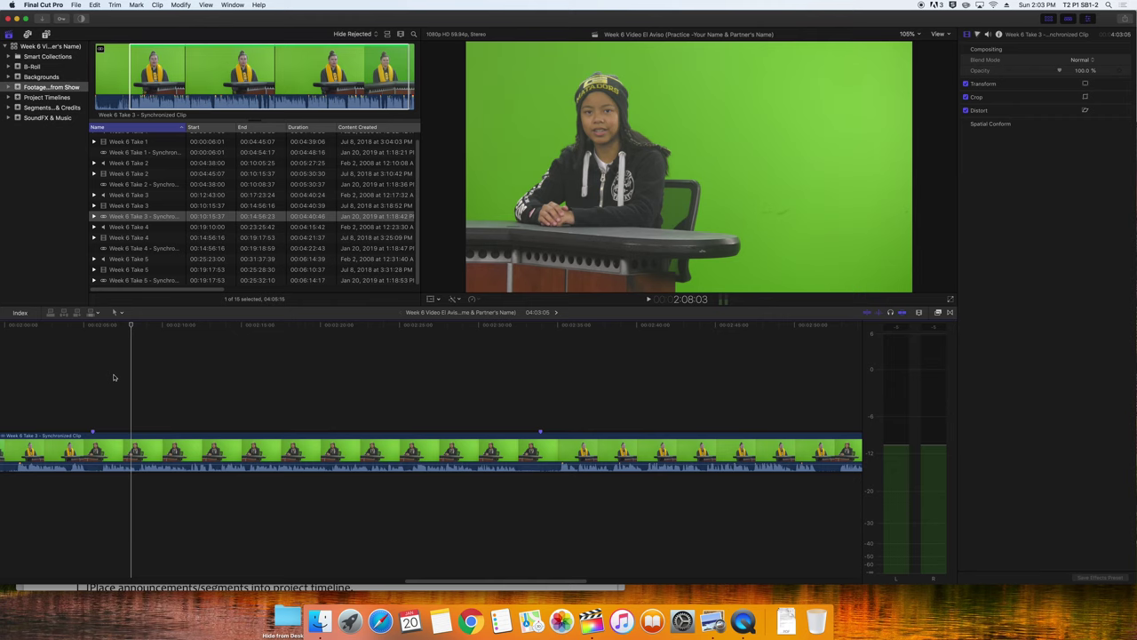
Load Week 6 Take 2 - Synchronized Clip and play it to review
click(133, 184)
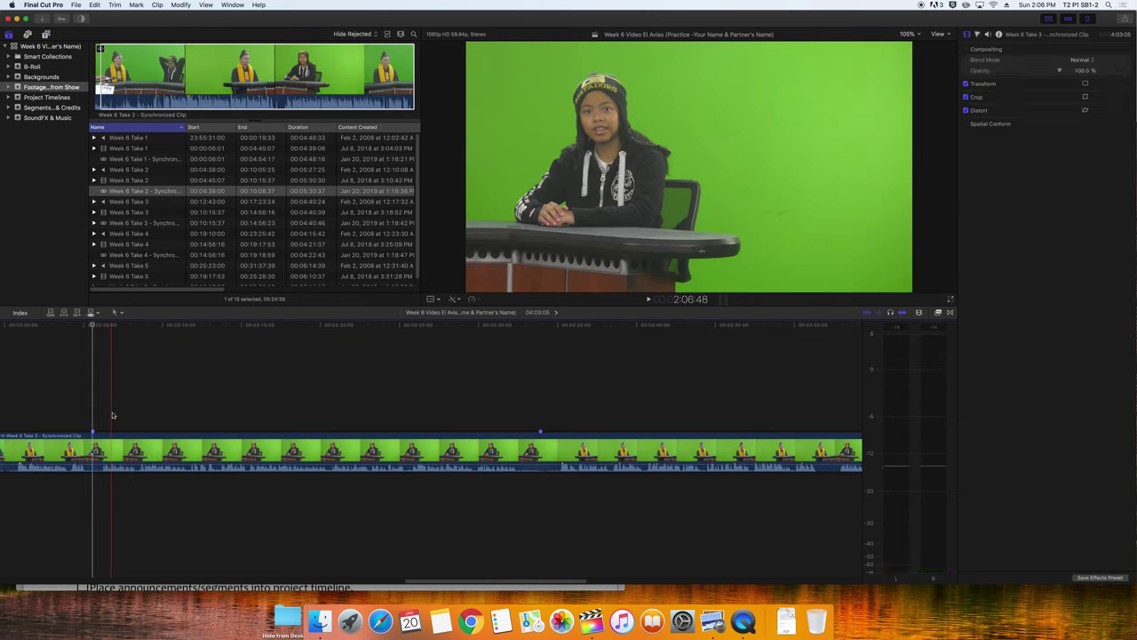
click(289, 82)
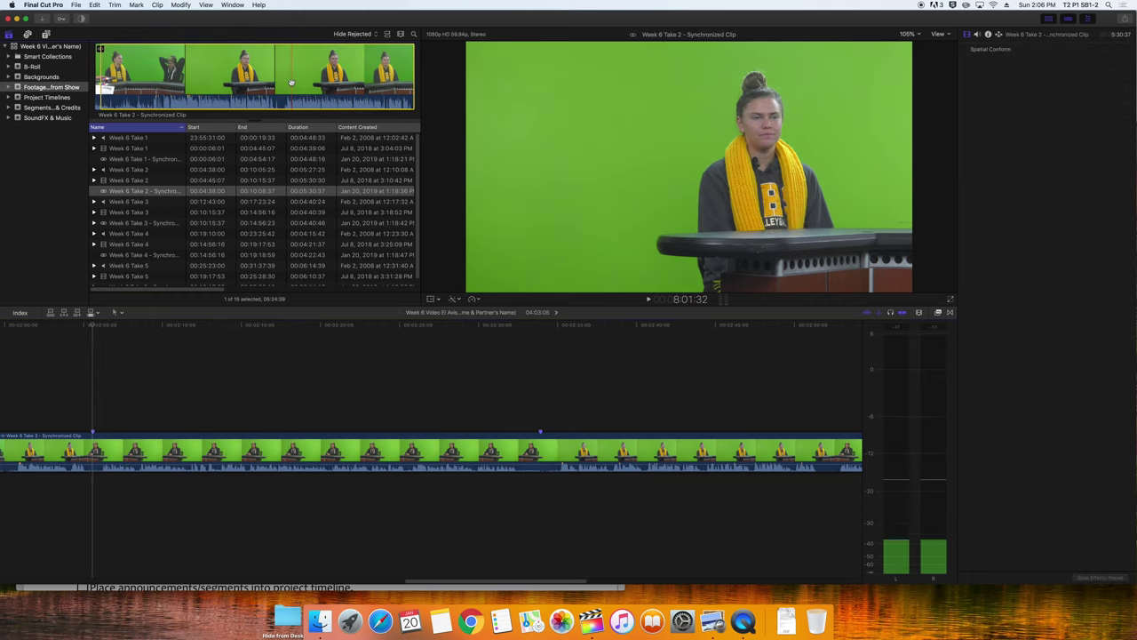
key(space)
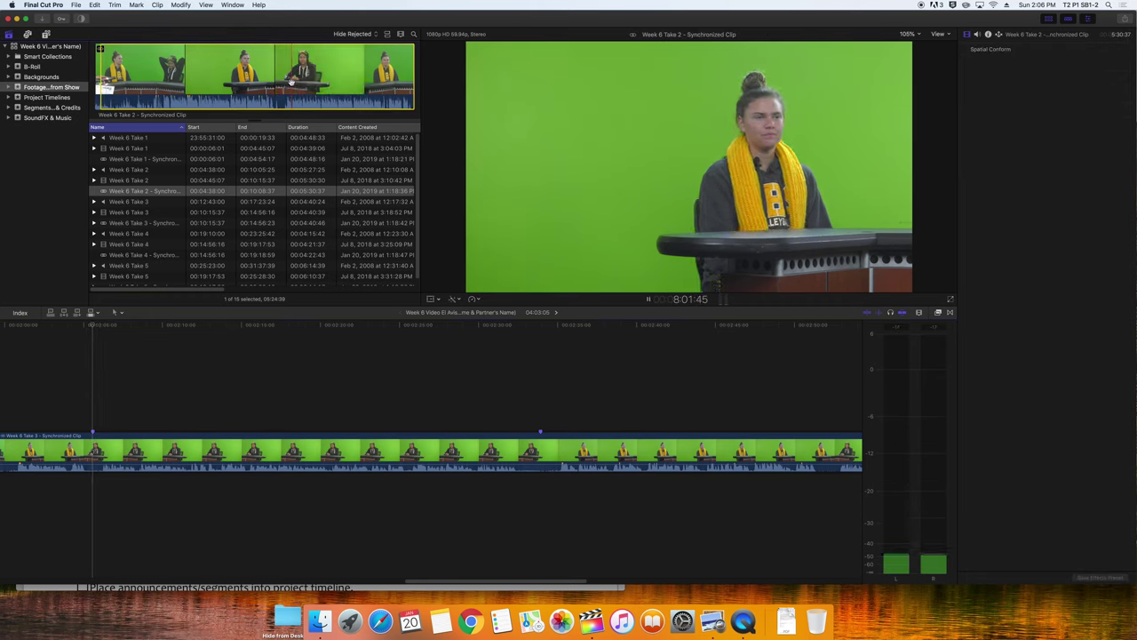
key(space)
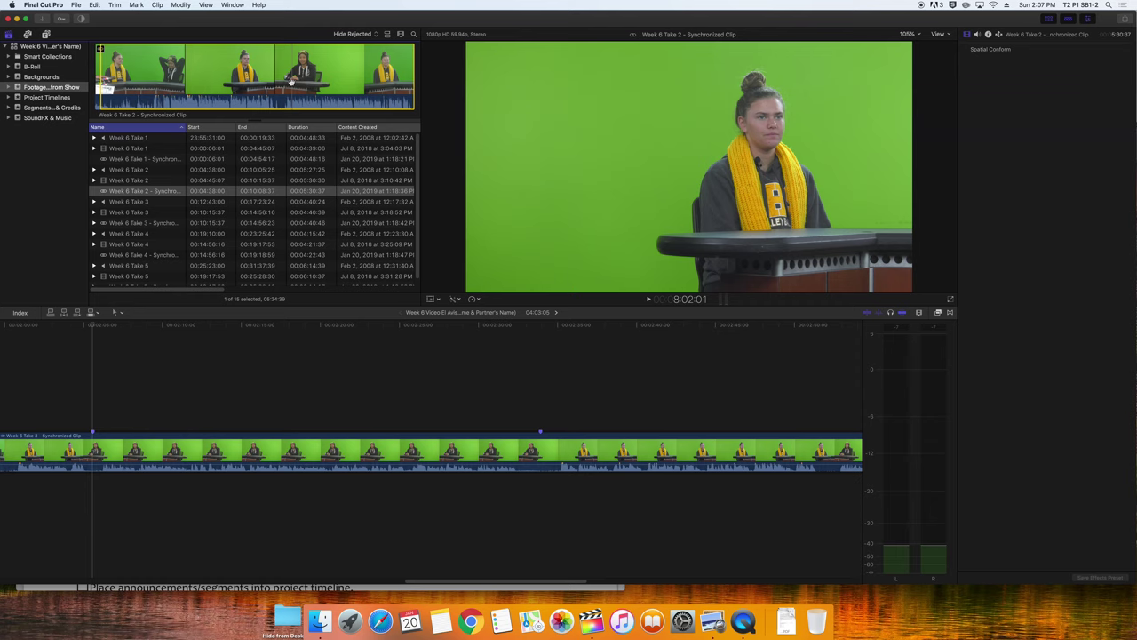
Mark a start point in Take 2, then restart a shorter range at the next shot
key(i)
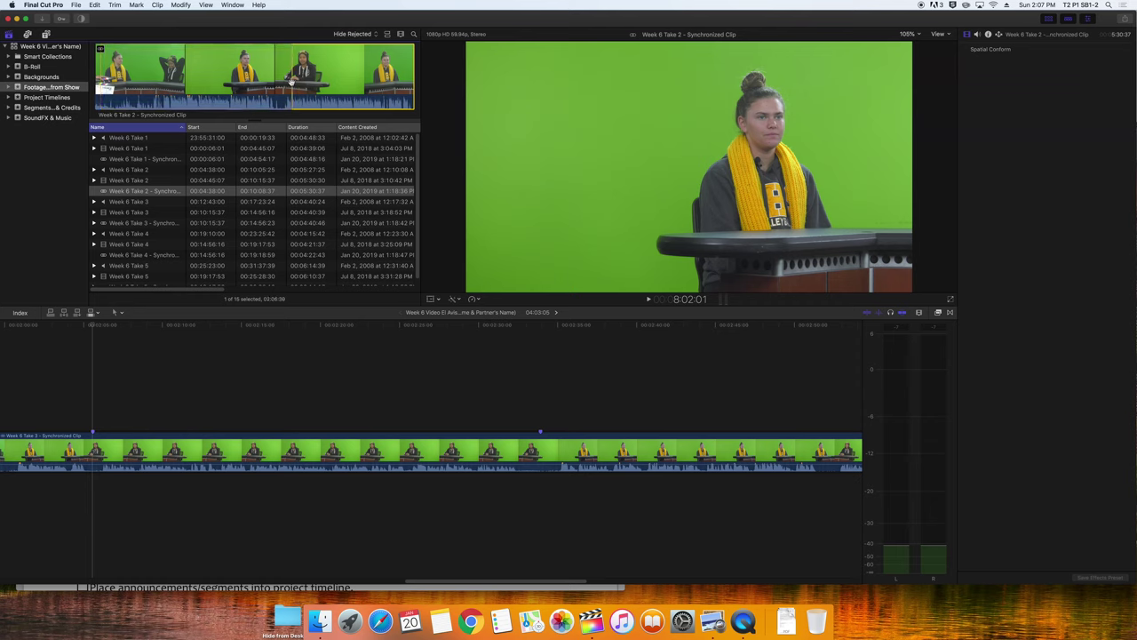
key(space)
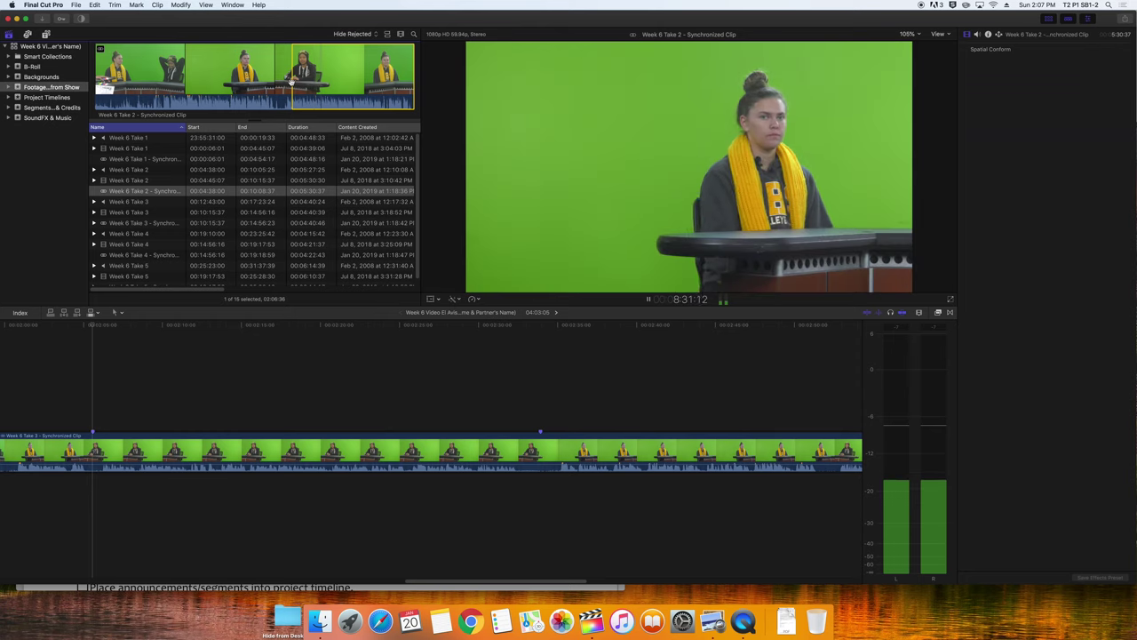
key(space)
key(j)
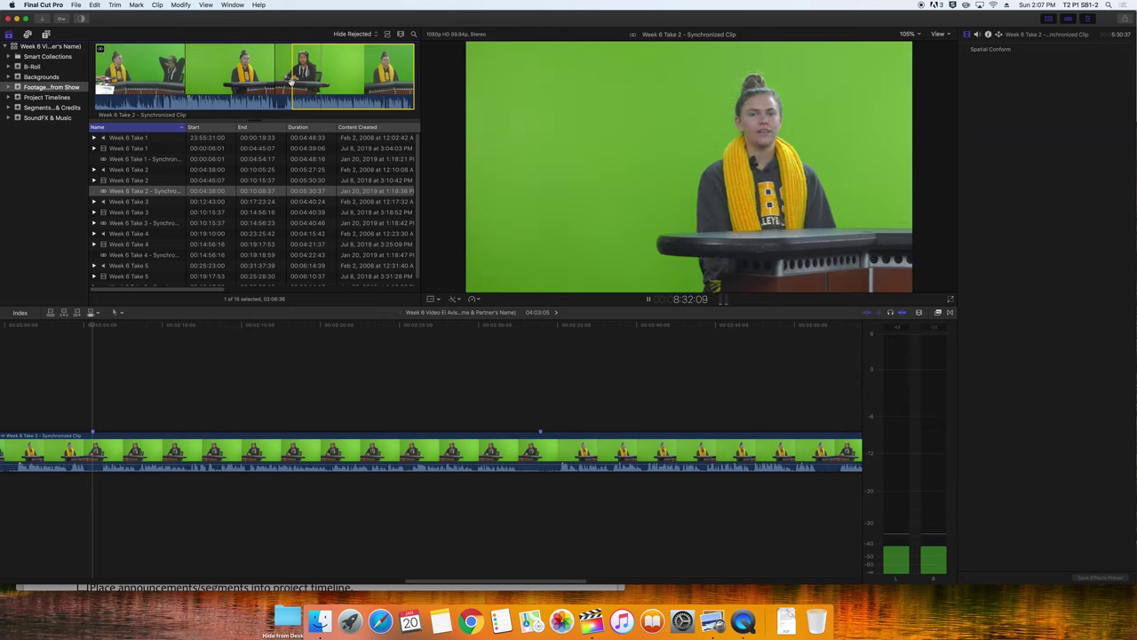
key(space)
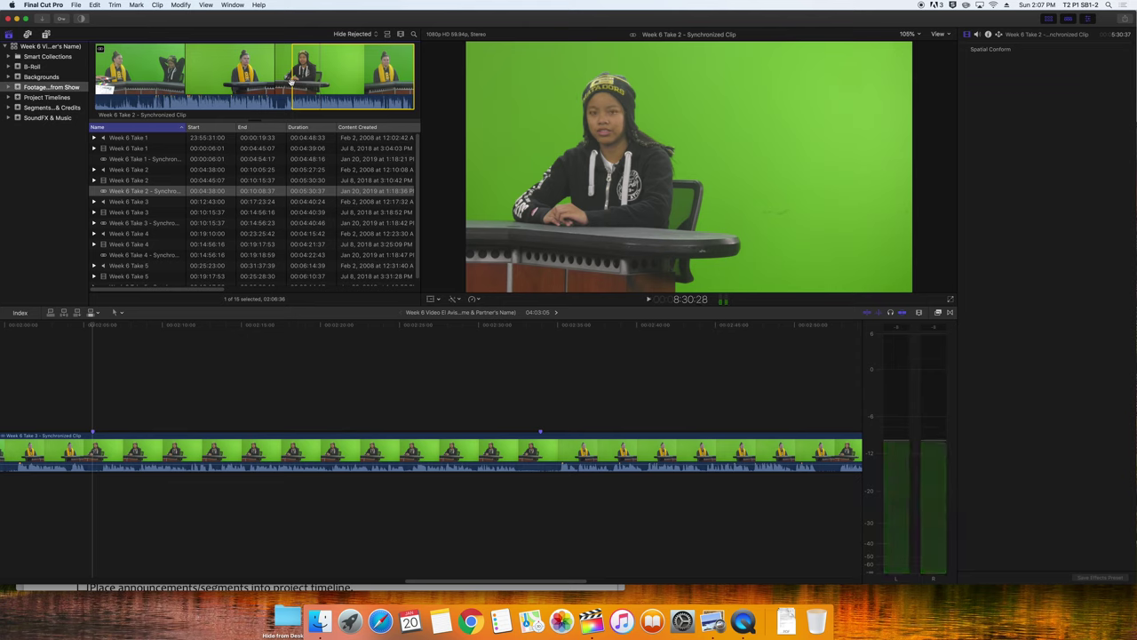
key(l)
key(l)
key(l)
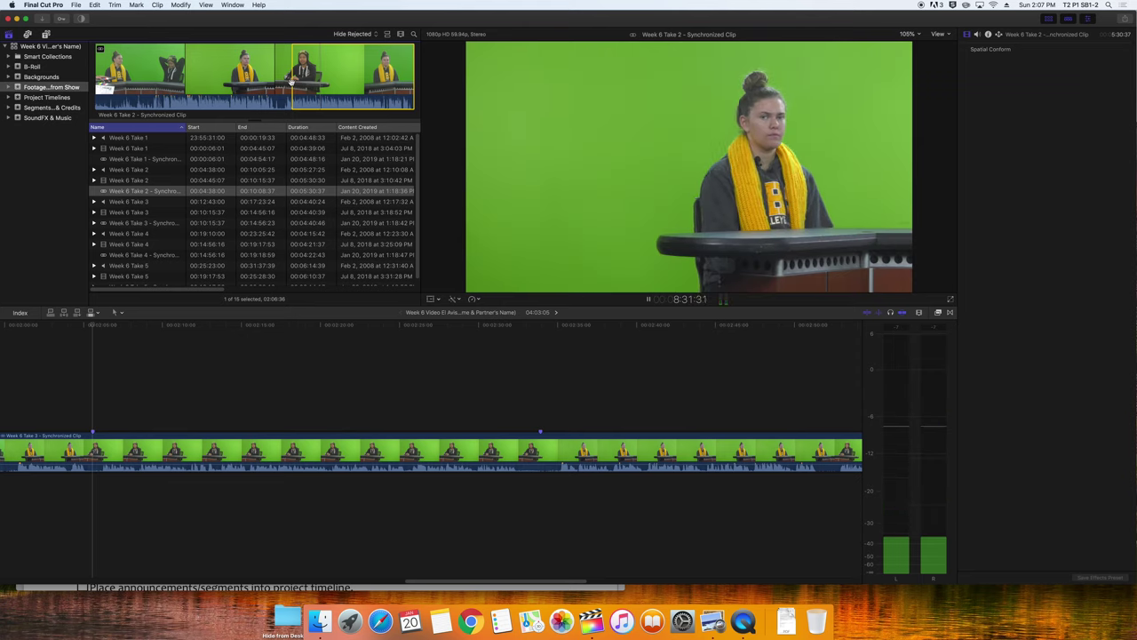
key(space)
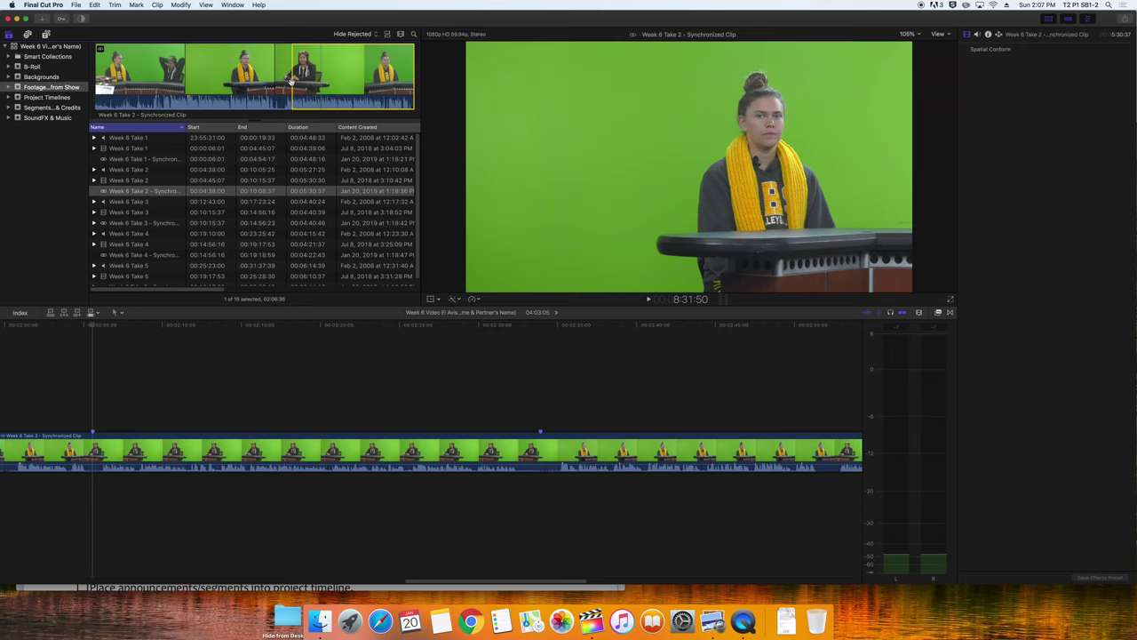
click(292, 81)
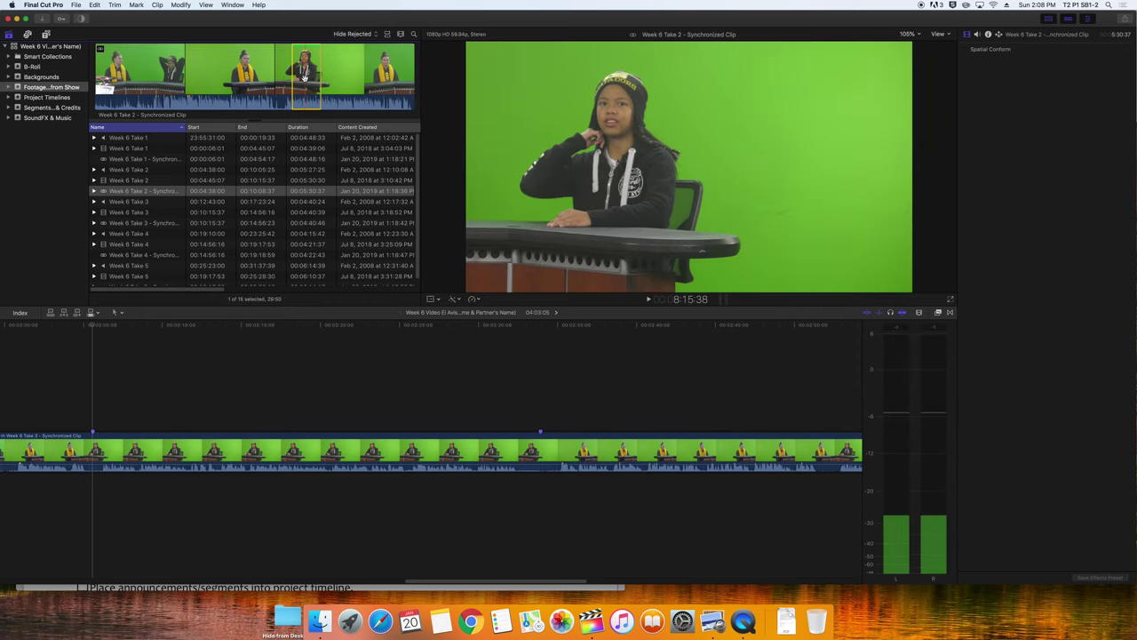
Connect the marked Take 2 section above the start of Take 3 and preview it
drag(304, 78, 95, 404)
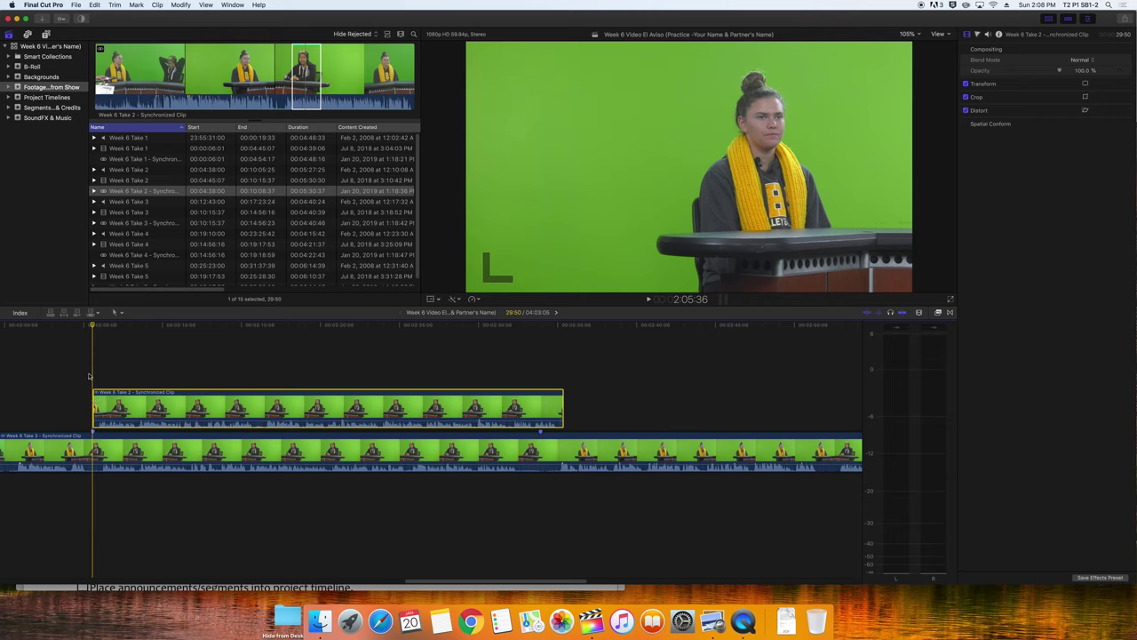
key(space)
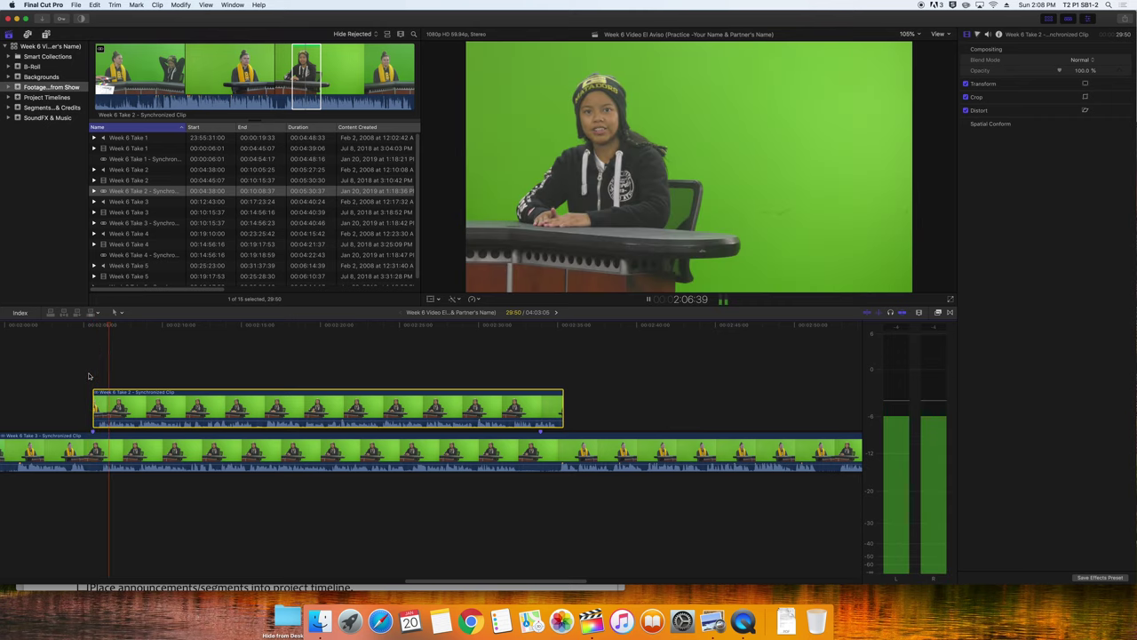
key(space)
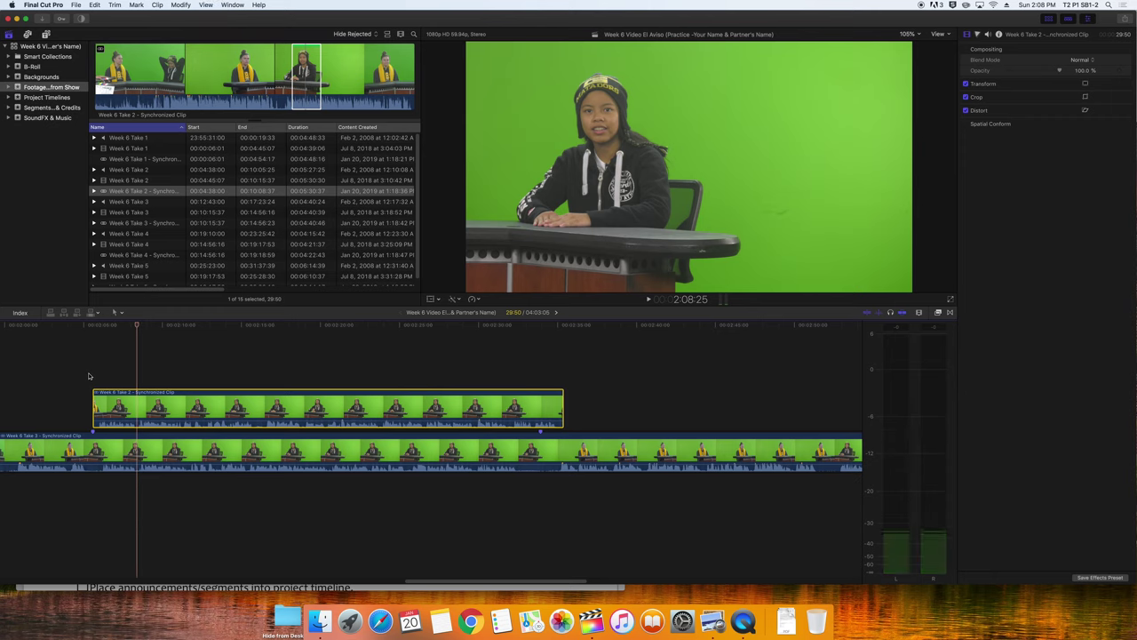
key(space)
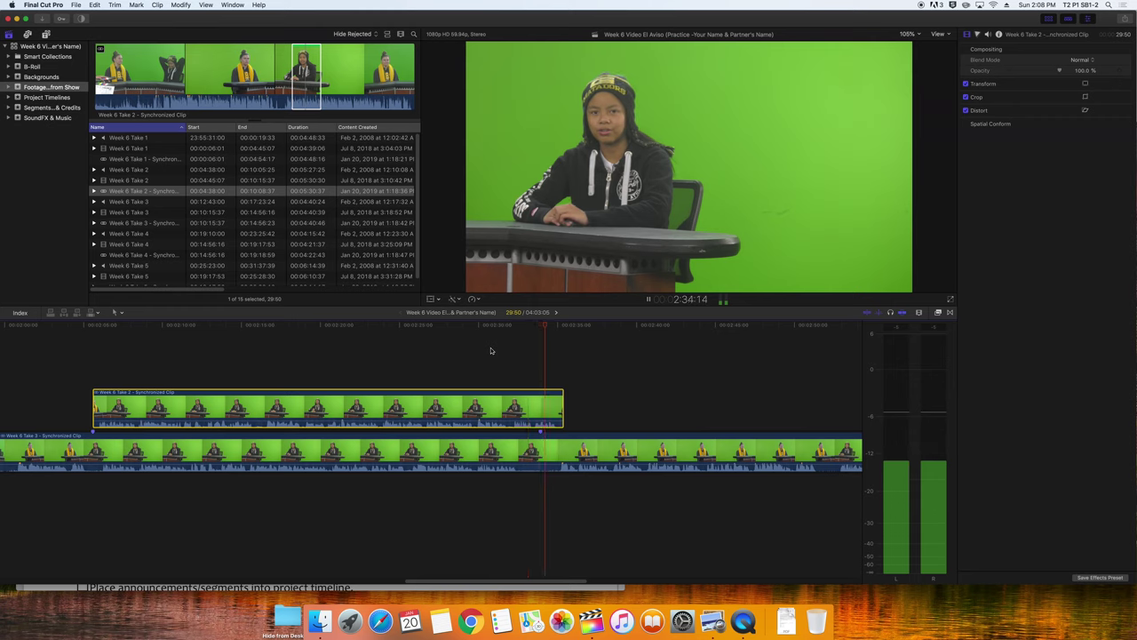
key(space)
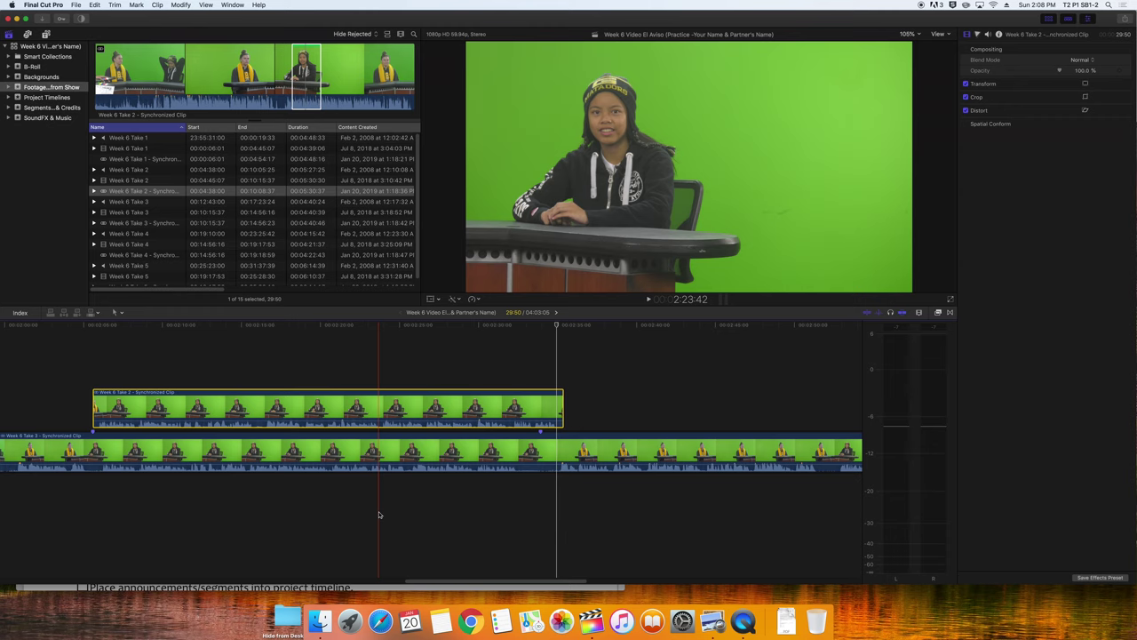
Blade Take 3 at both ends of the Take 2 clip, deleting then restoring the section
key(b)
click(537, 458)
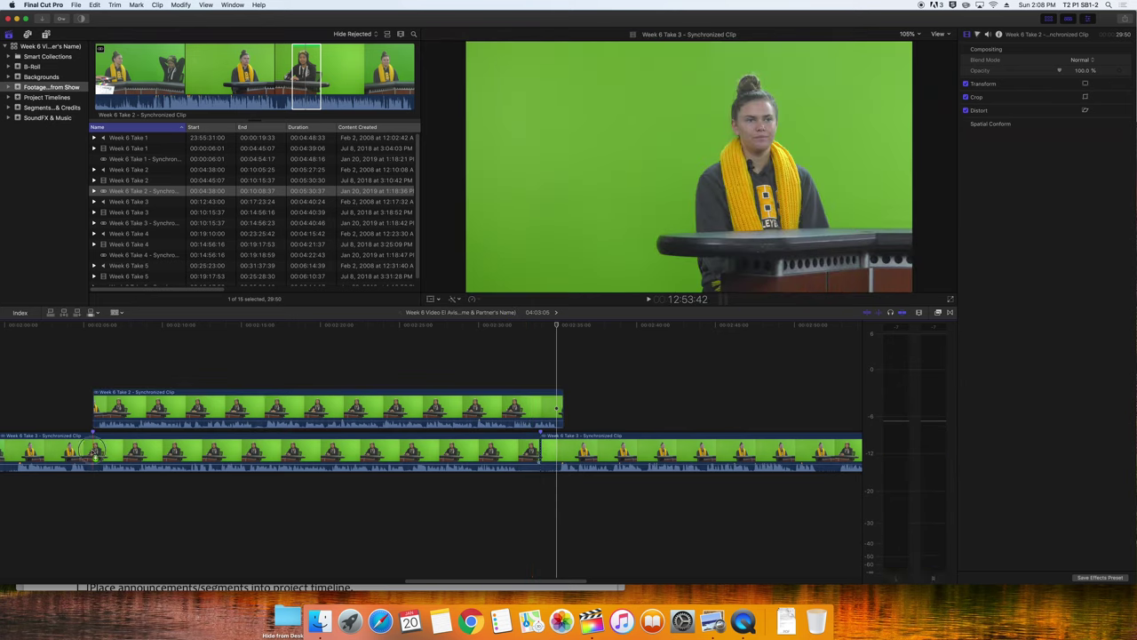
click(94, 451)
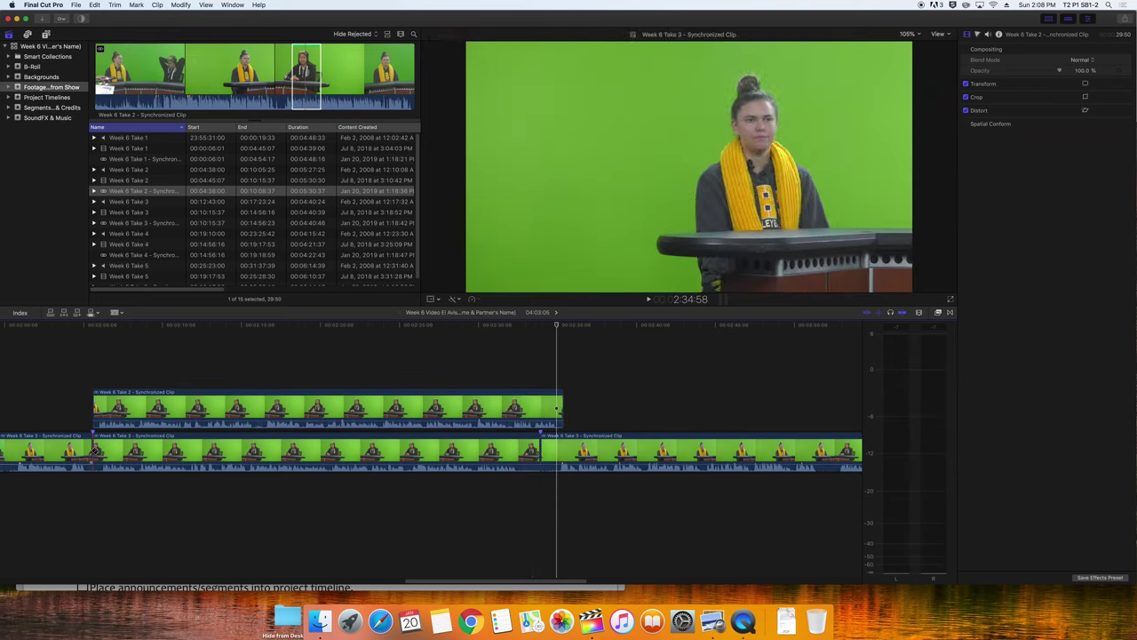
key(a)
click(263, 455)
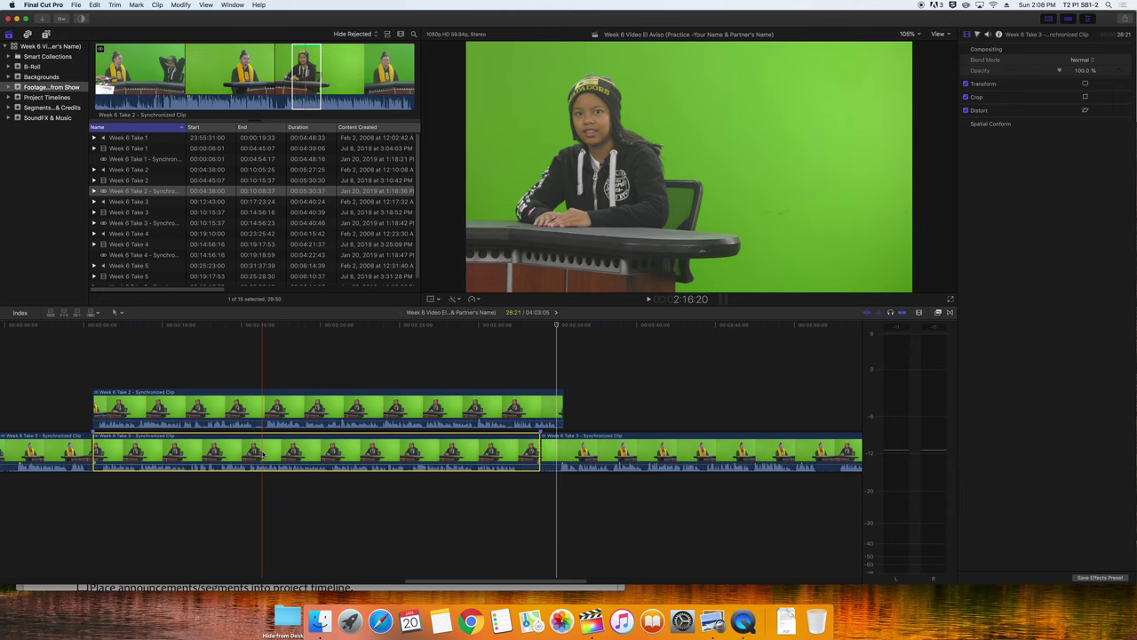
key(Delete)
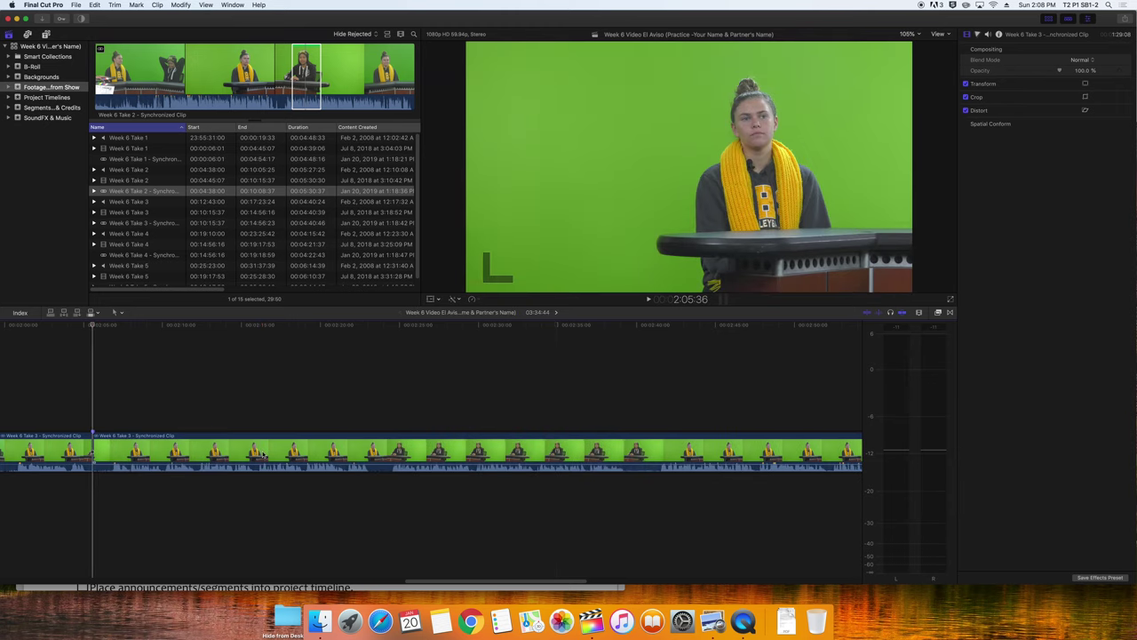
key(super+z)
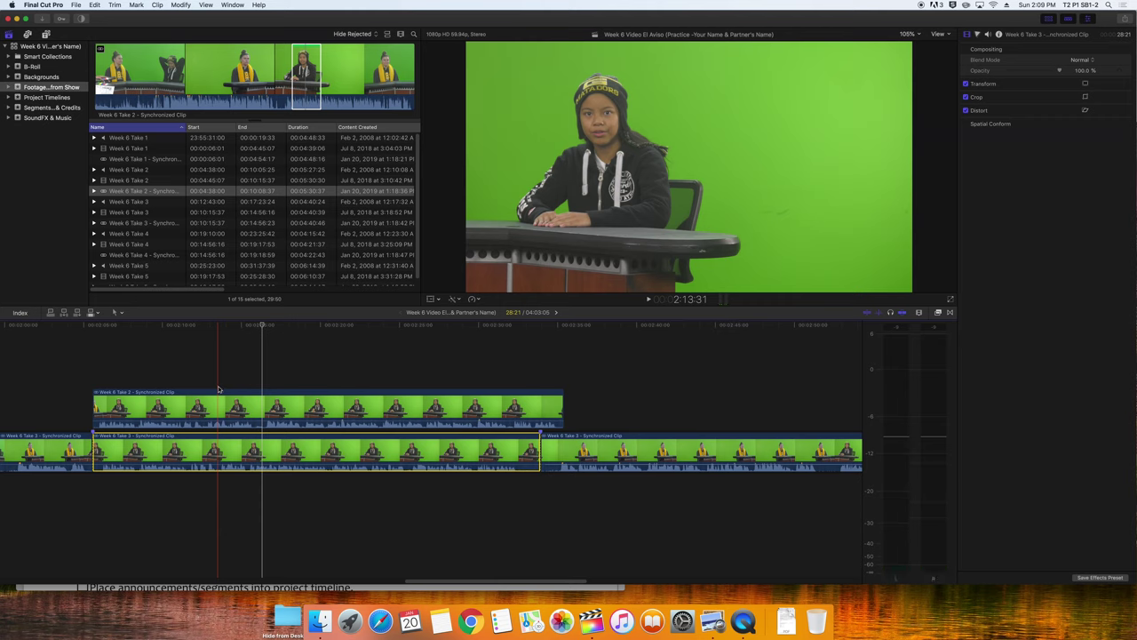
Align Take 2 with the cut, delete the Take 3 section, and drop Take 2 into the storyline
drag(218, 389, 259, 357)
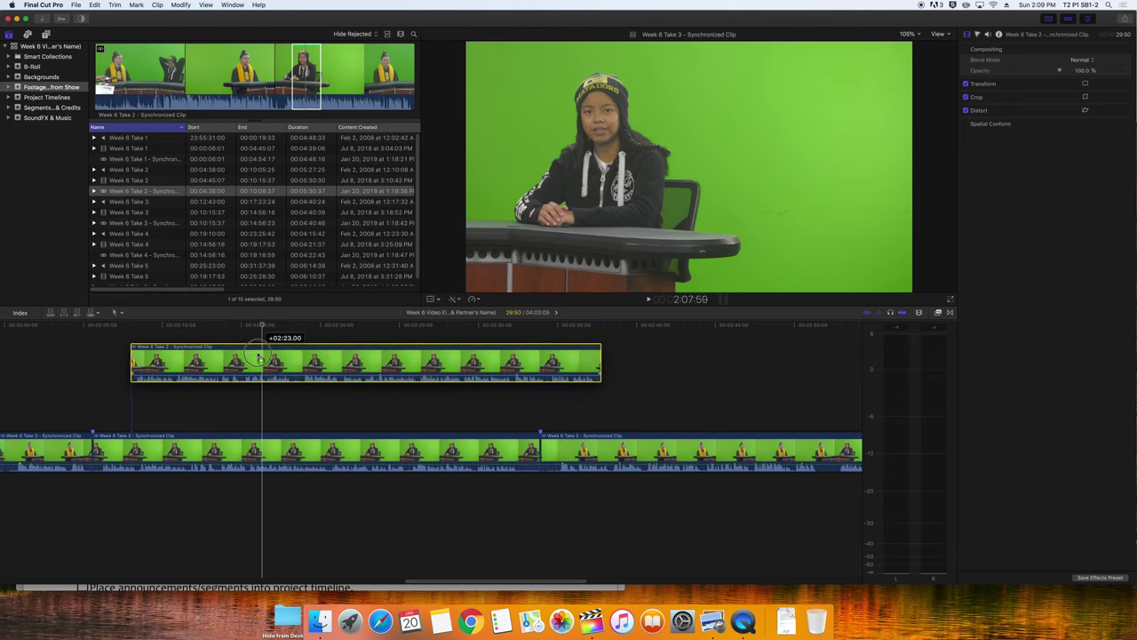
drag(259, 357, 259, 357)
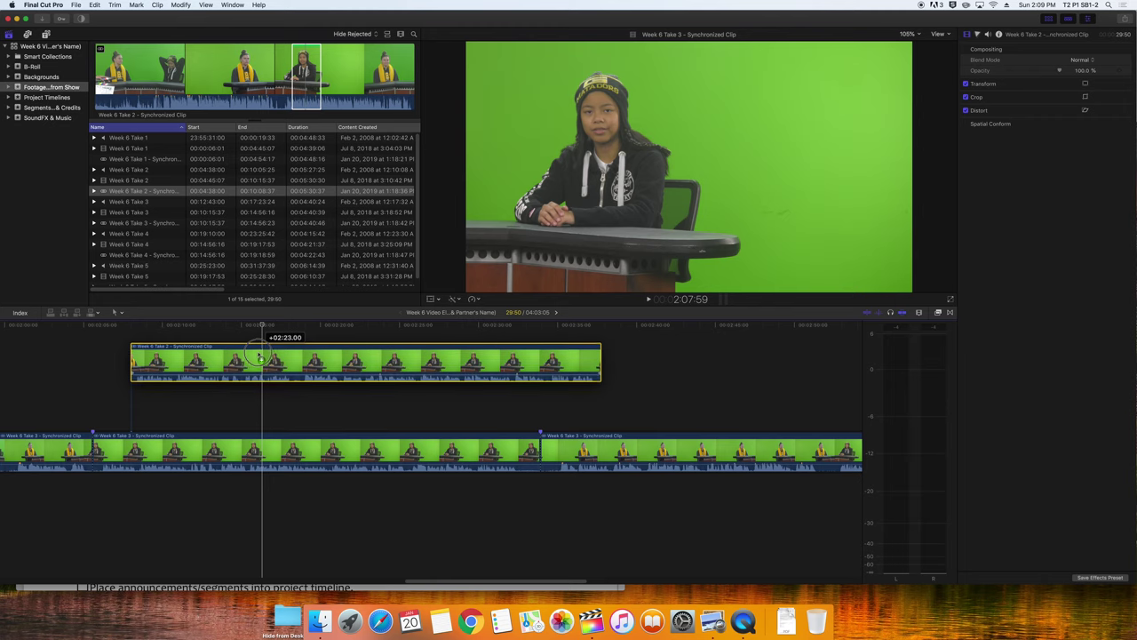
drag(258, 357, 206, 395)
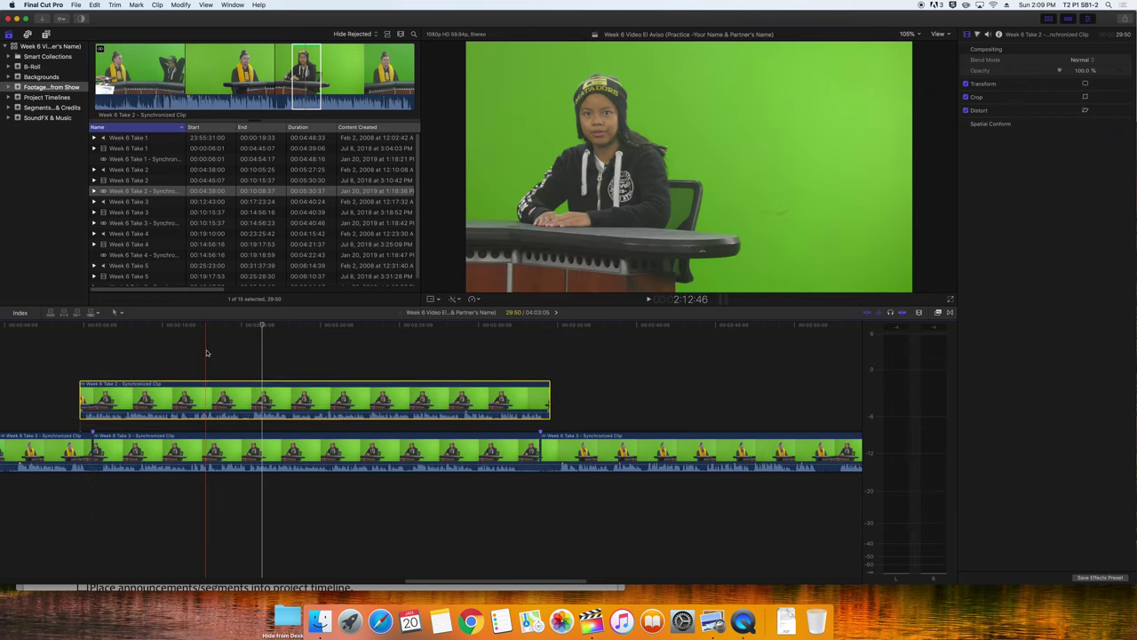
click(215, 439)
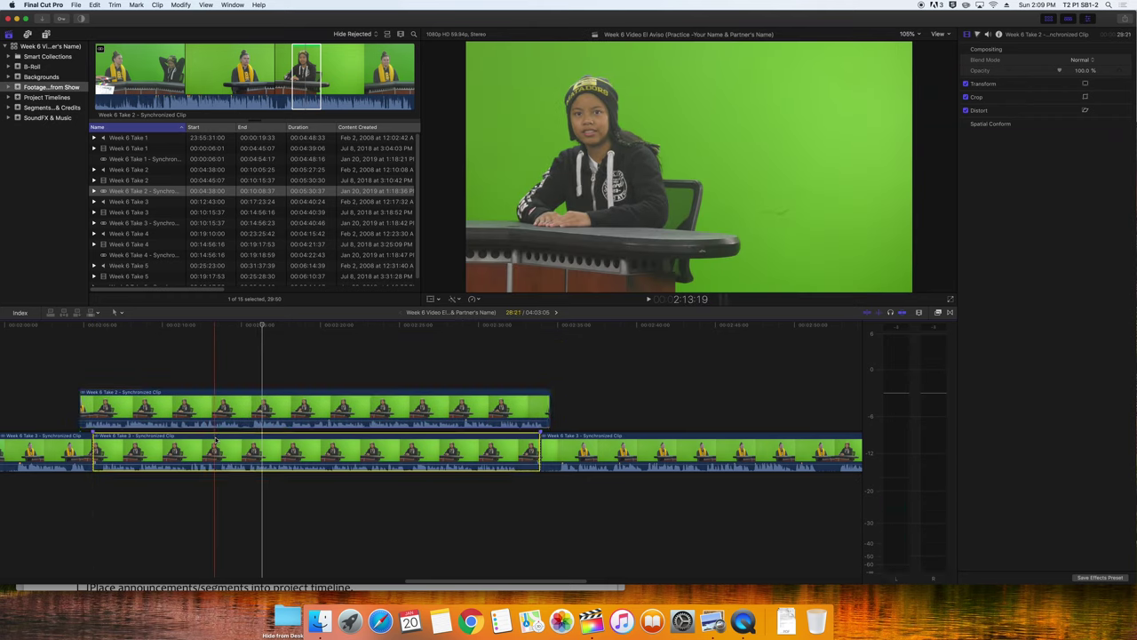
key(Delete)
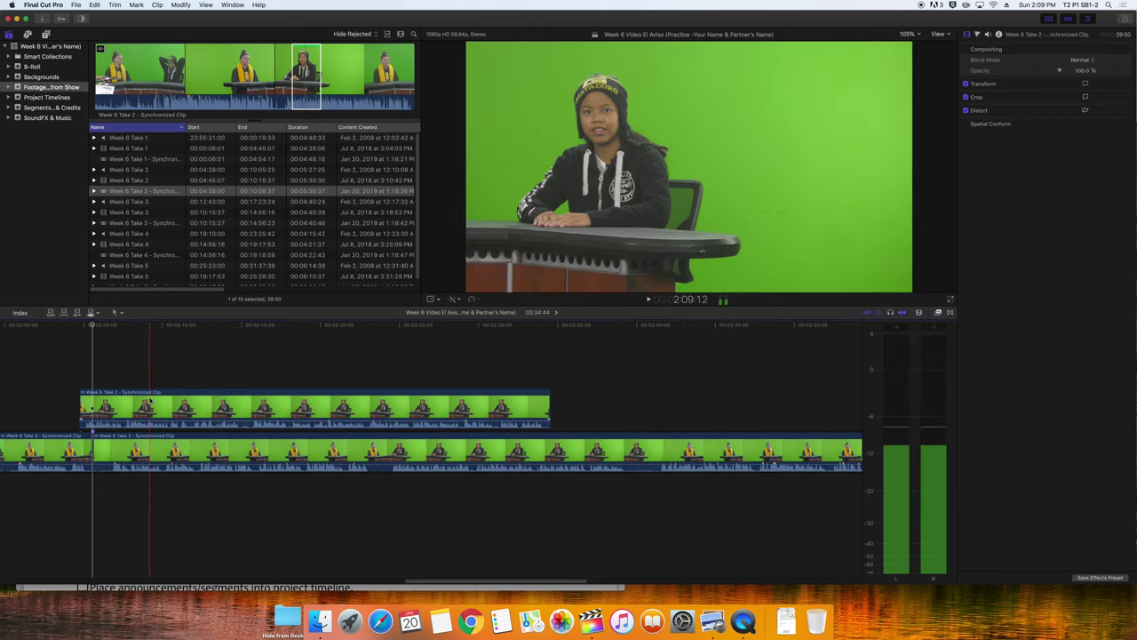
drag(146, 406, 161, 448)
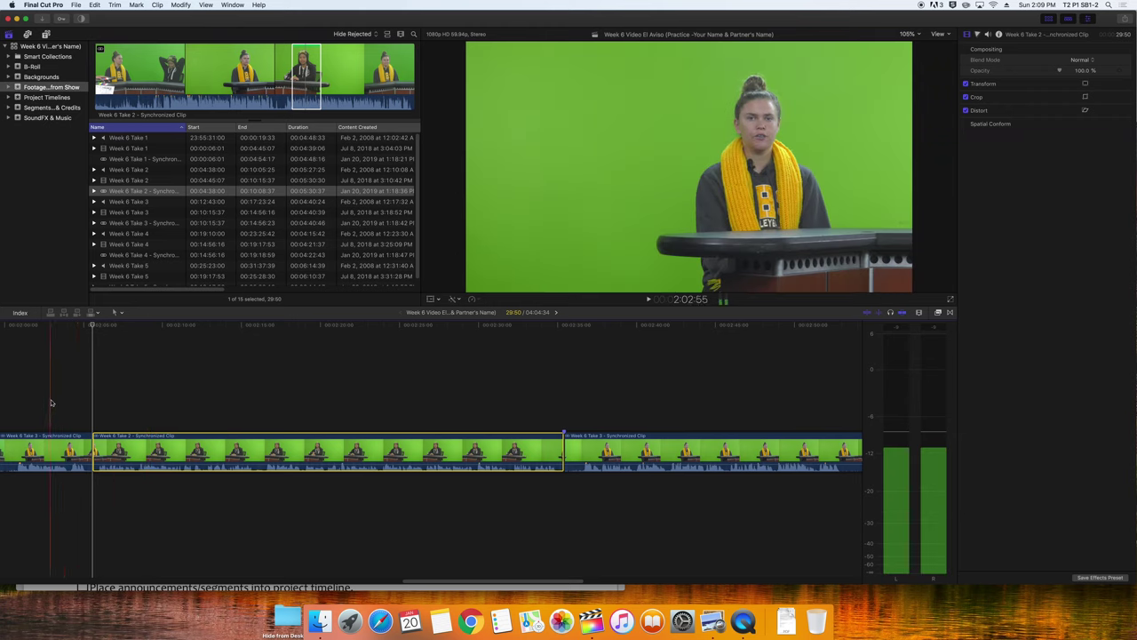
key(space)
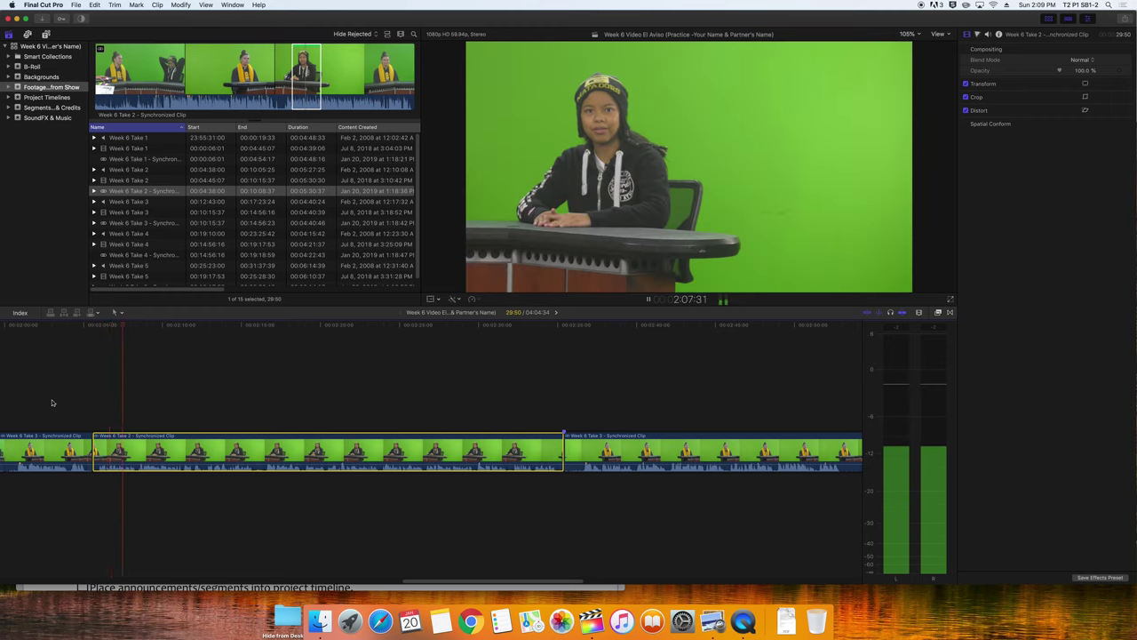
key(space)
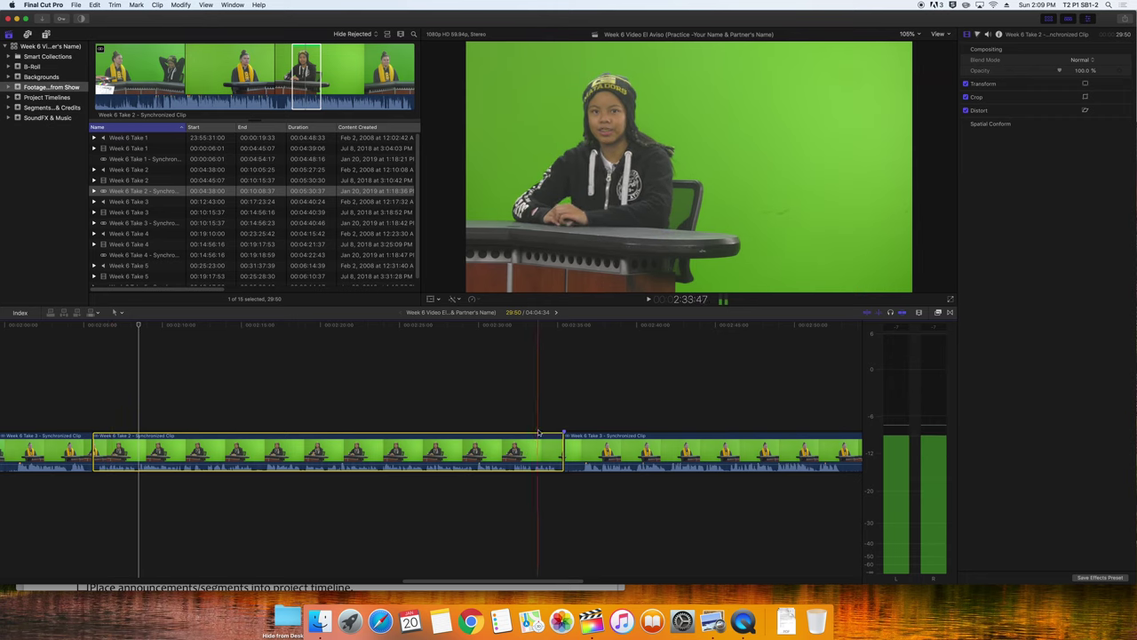
key(space)
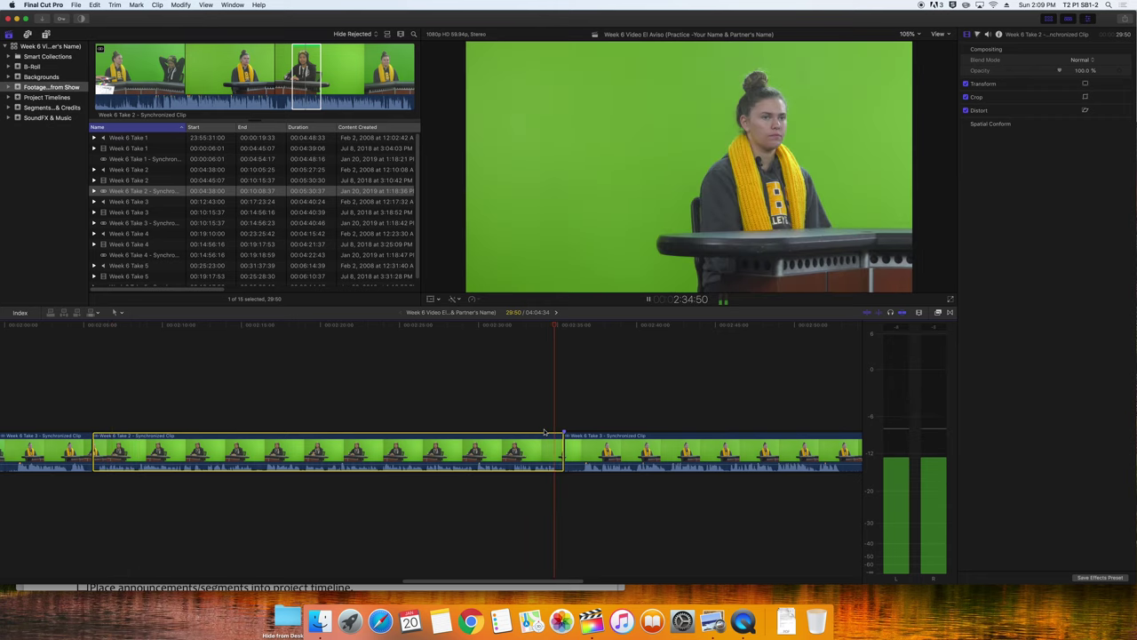
key(space)
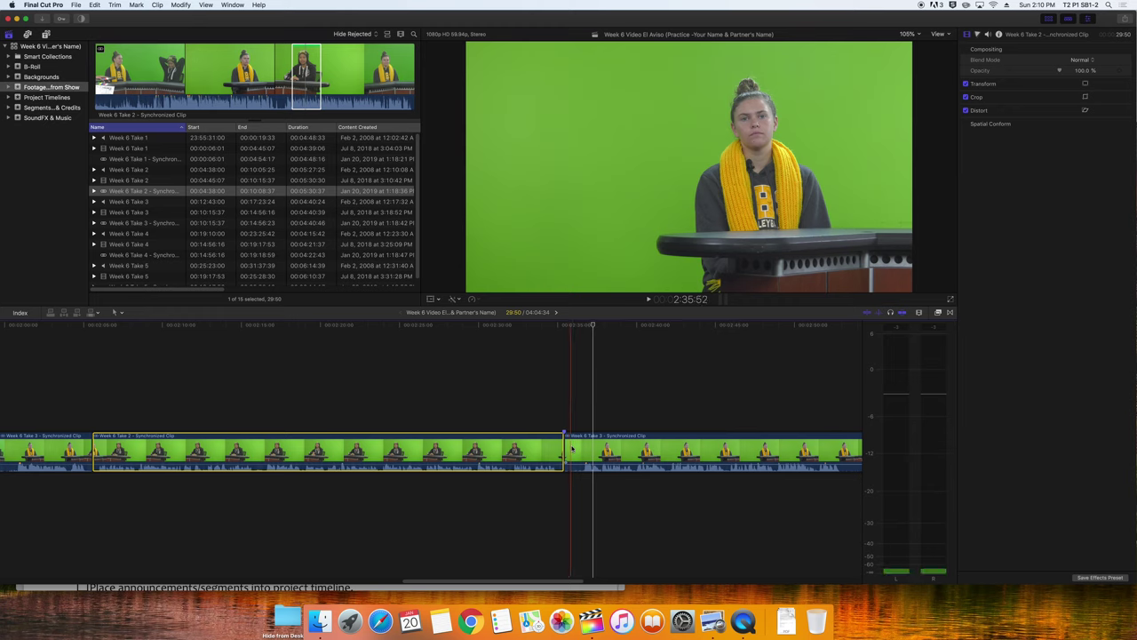
Select the Take 3 and Take 2 clips and expand their audio components
click(569, 449)
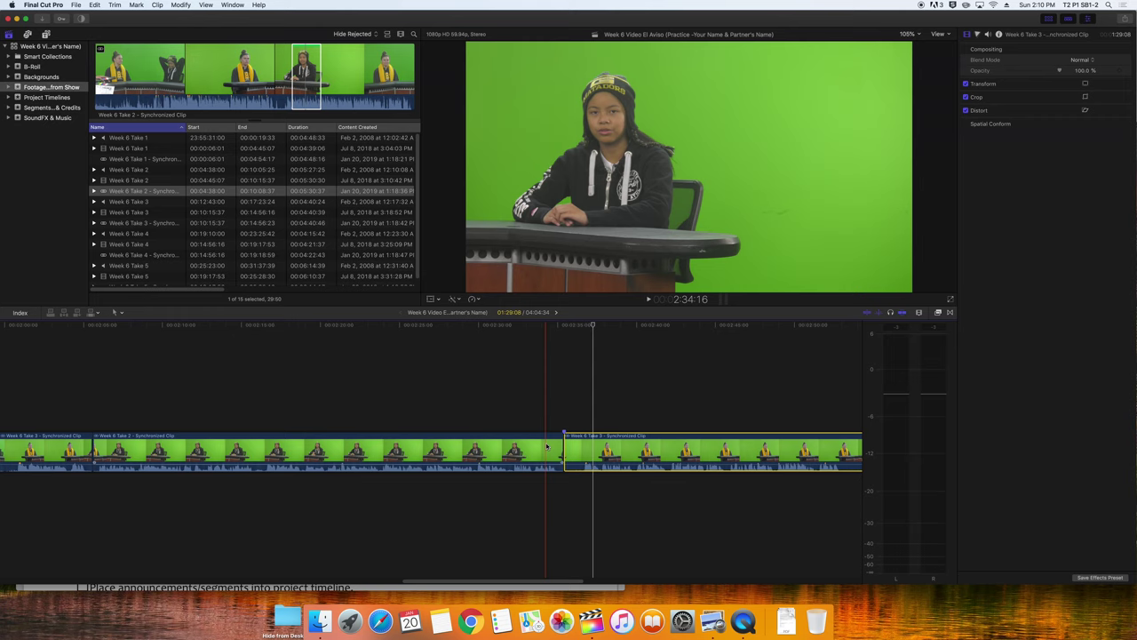
shift+click(546, 447)
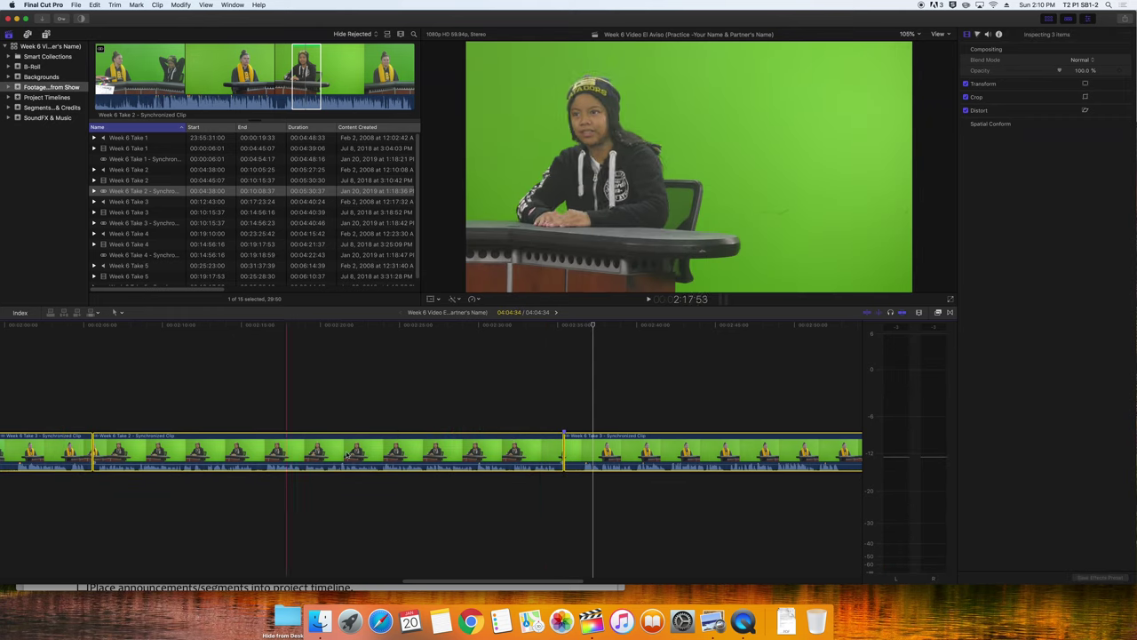
right_click(500, 458)
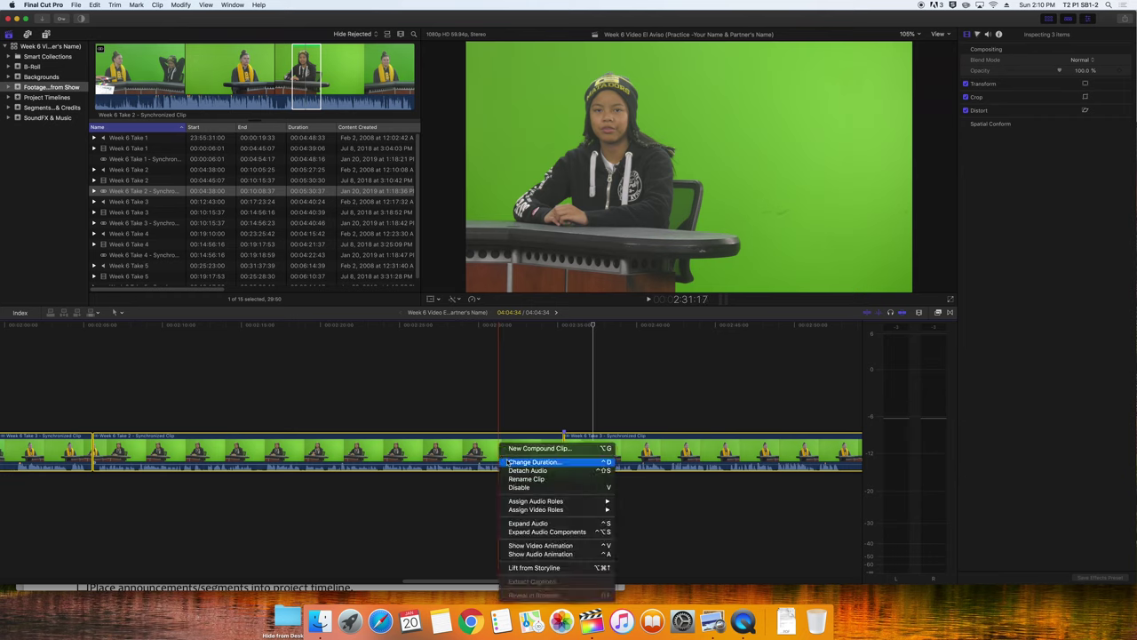
click(522, 531)
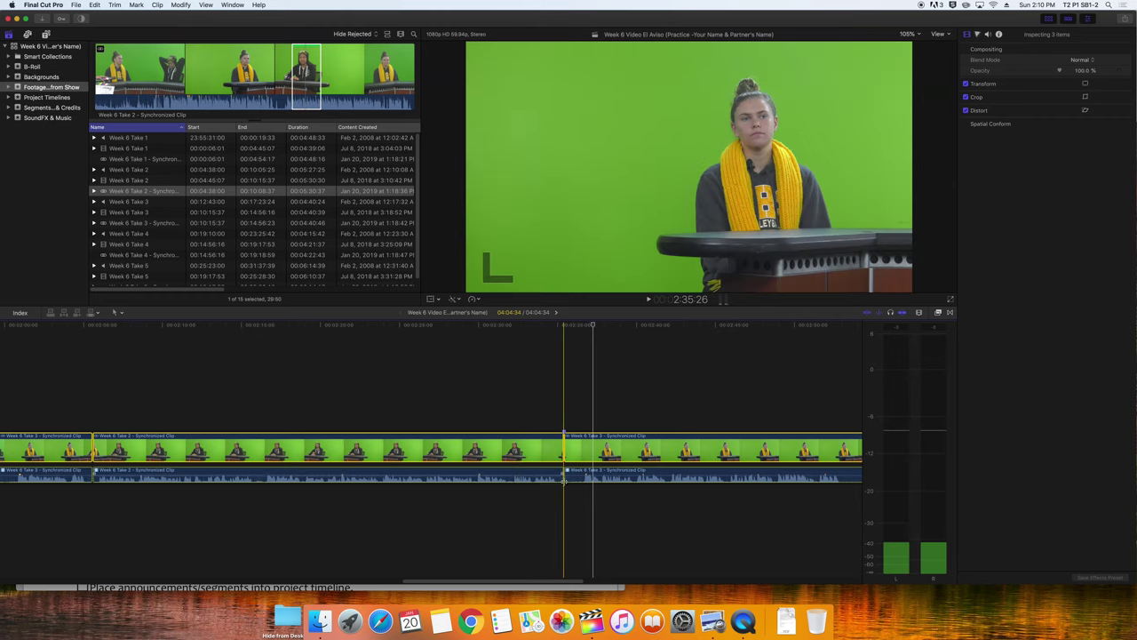
Play across the Take 2/Take 3 cut and zoom the timeline in on that edit point
key(space)
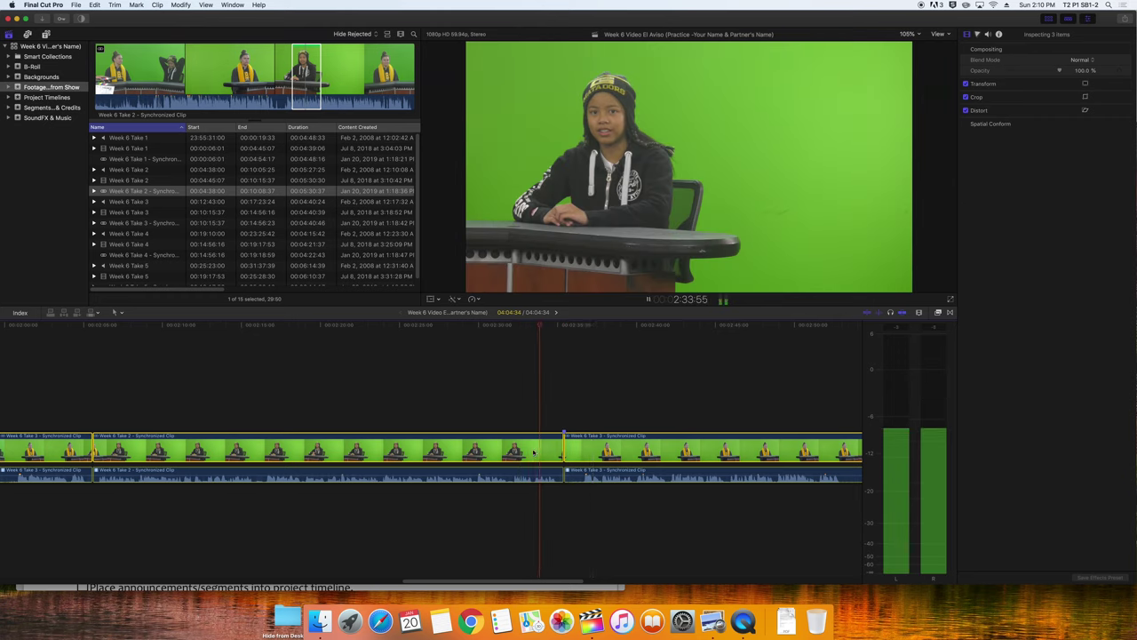
key(space)
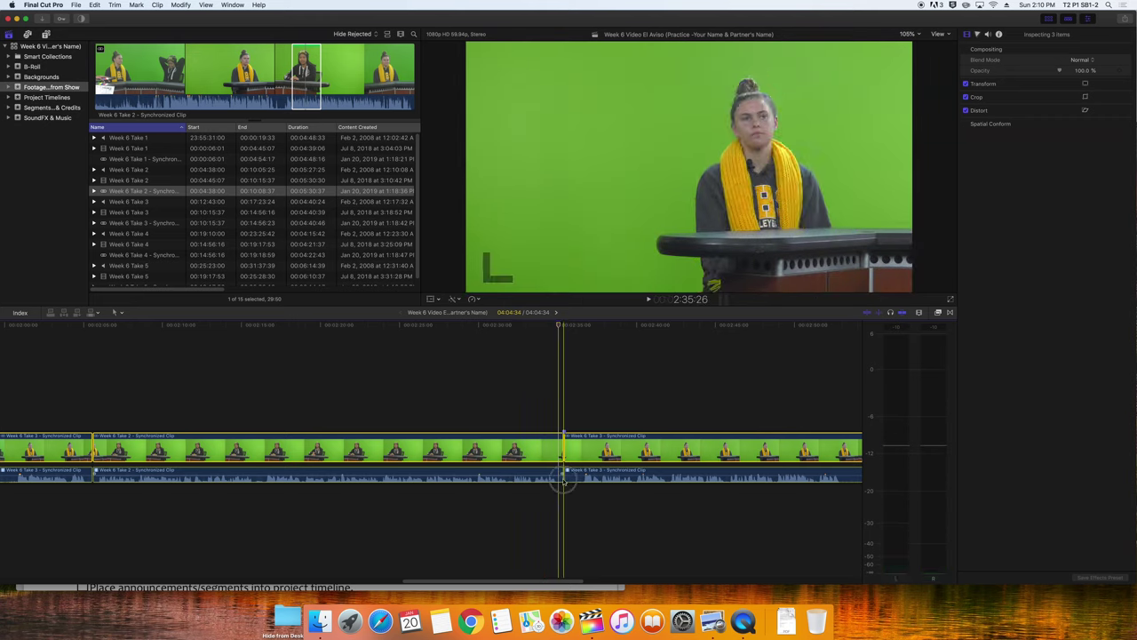
drag(562, 480, 560, 481)
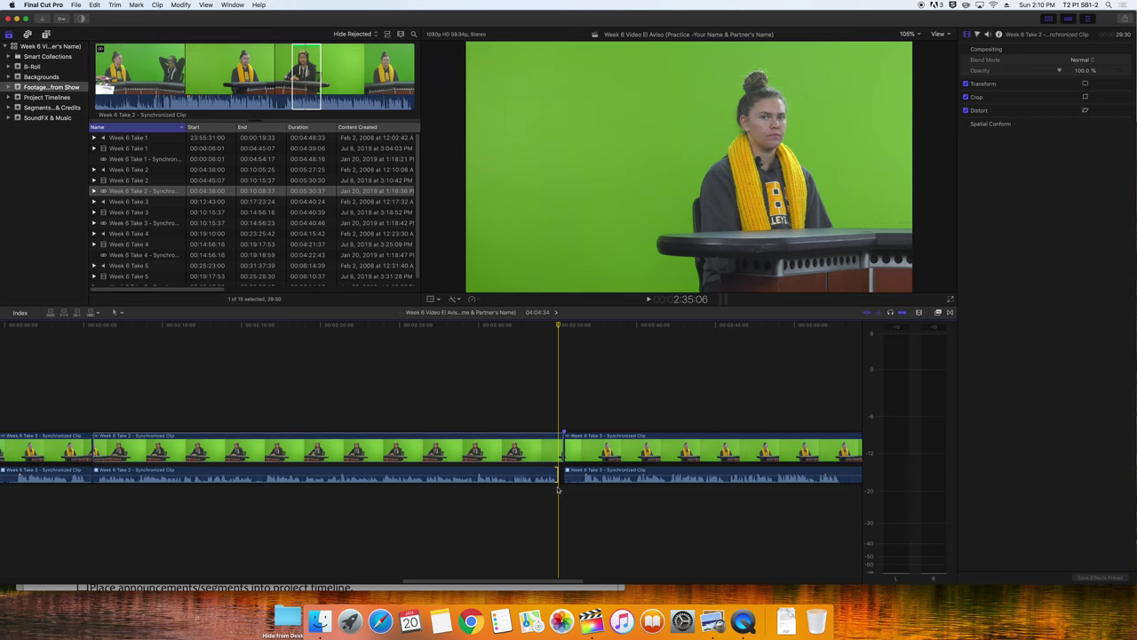
key(super+equal)
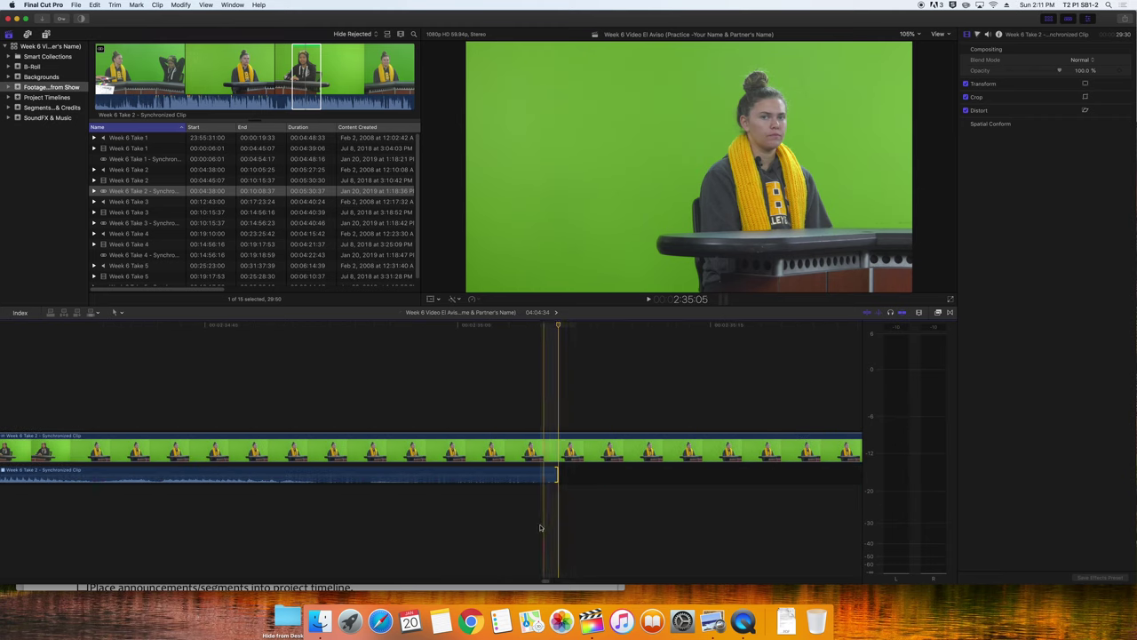
click(546, 580)
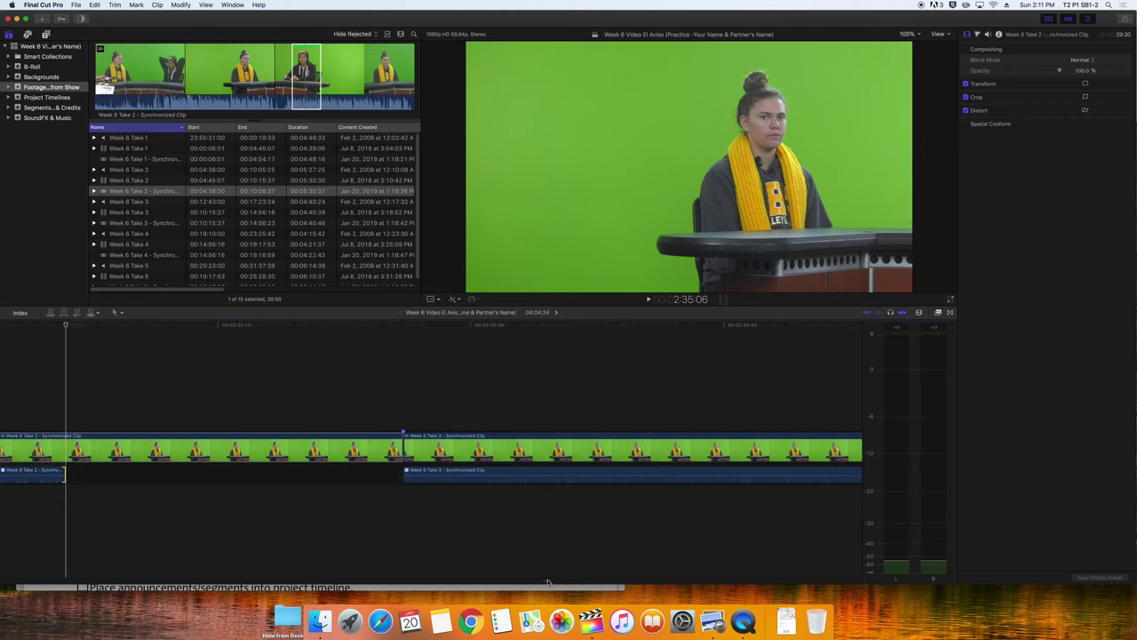
Extend Take 2's audio past its video into Take 3 and replay the edit
scroll(546, 580, left, 5)
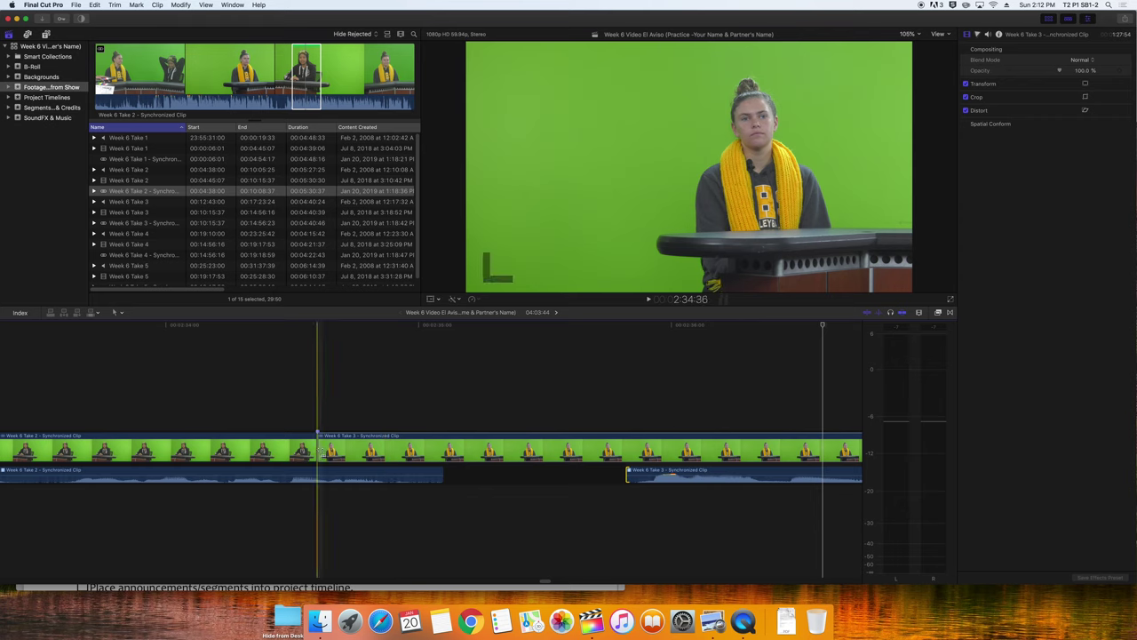
drag(319, 442, 510, 471)
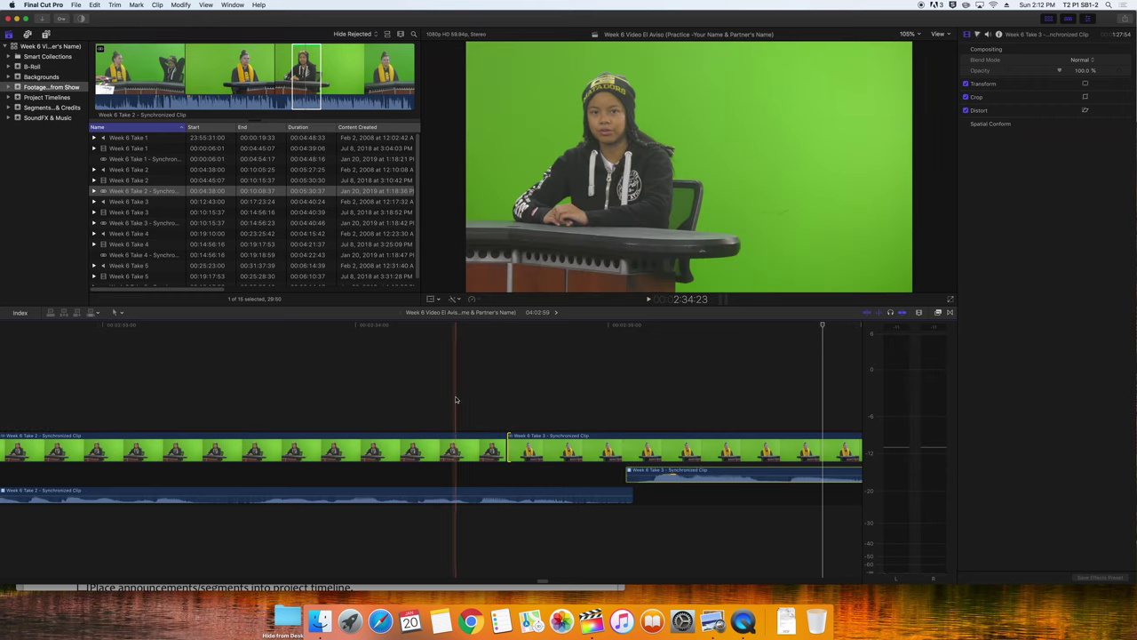
key(space)
key(space)
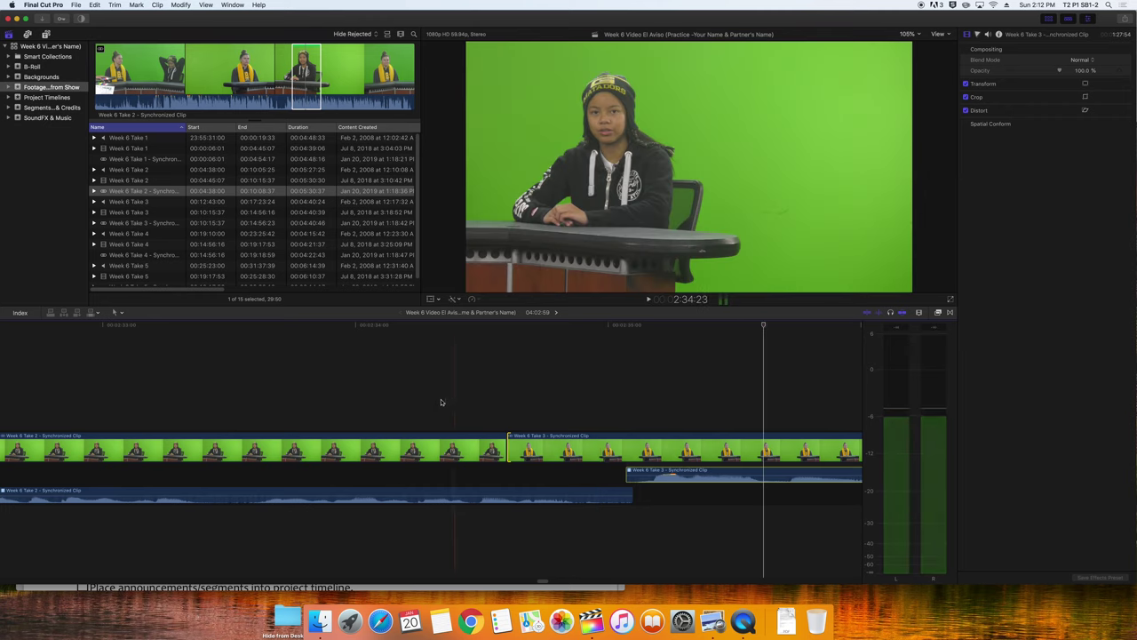
key(space)
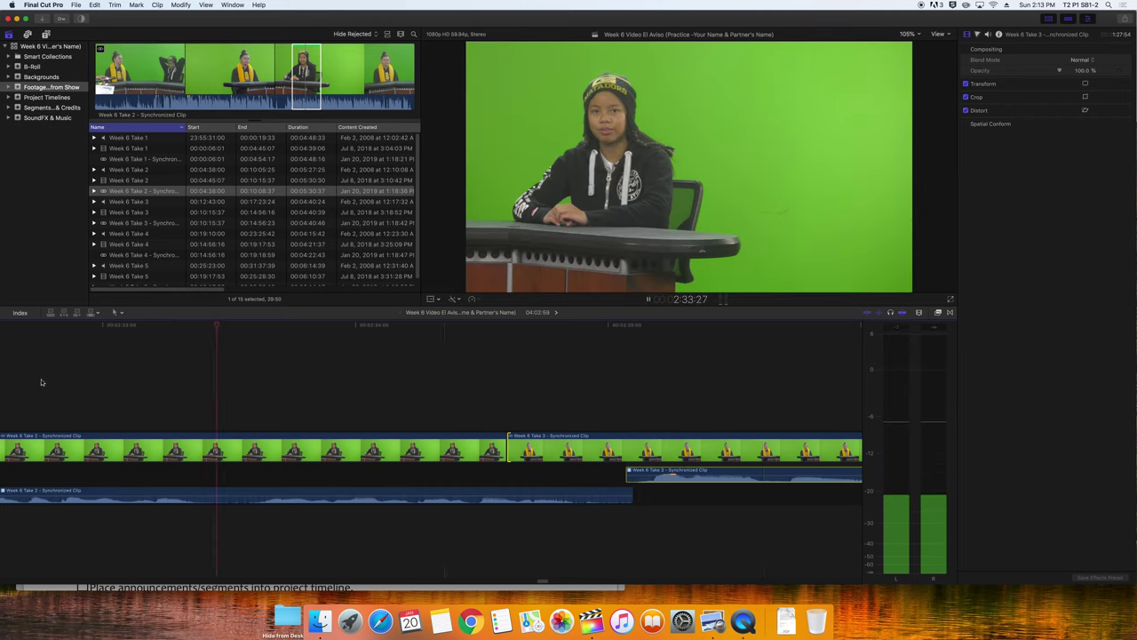
key(space)
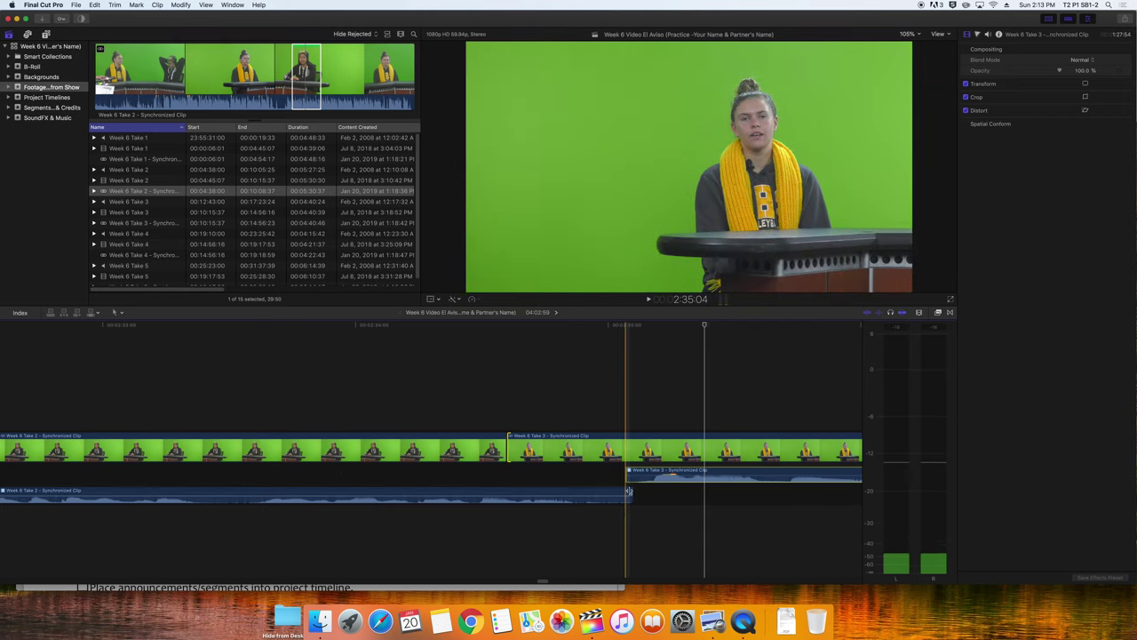
Start Take 3's audio slightly earlier and replay the audio transition
drag(626, 478, 615, 478)
key(space)
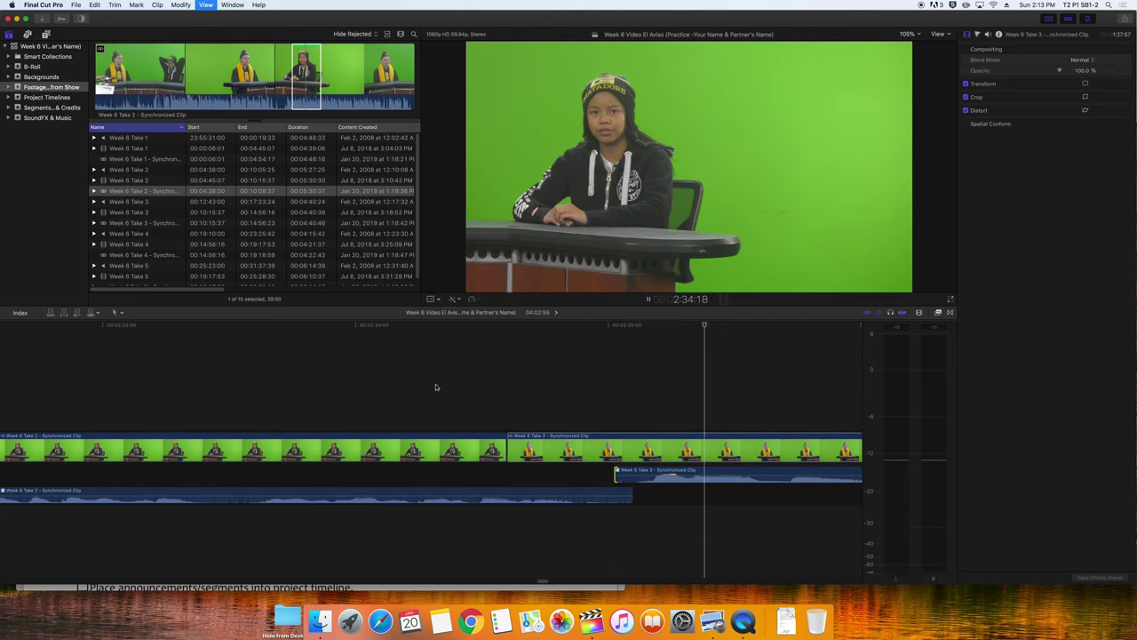
key(space)
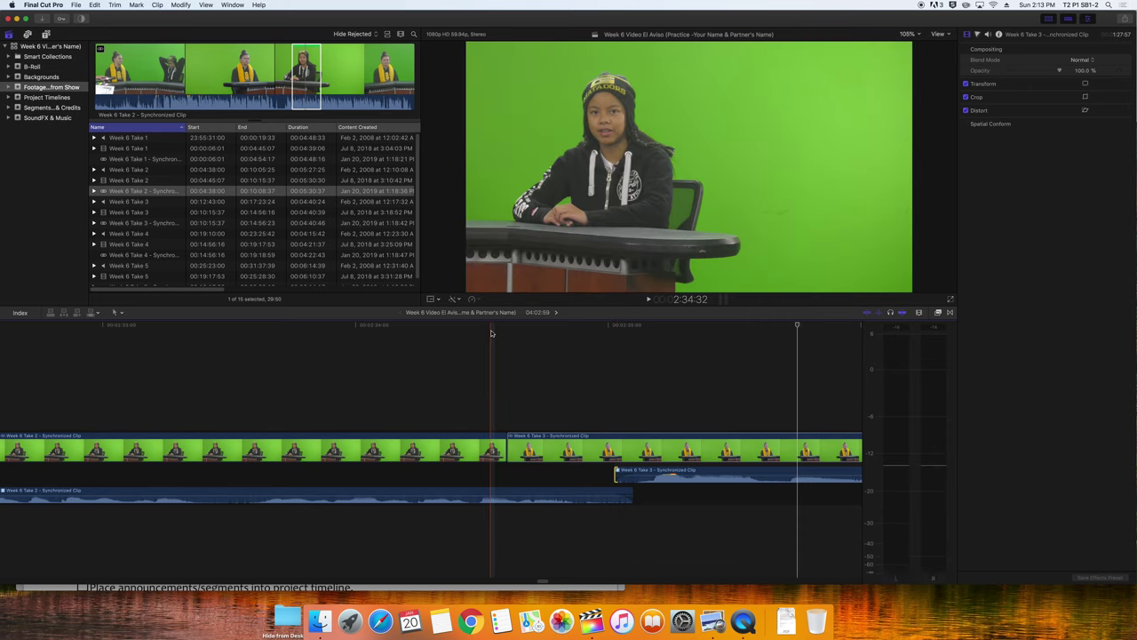
key(space)
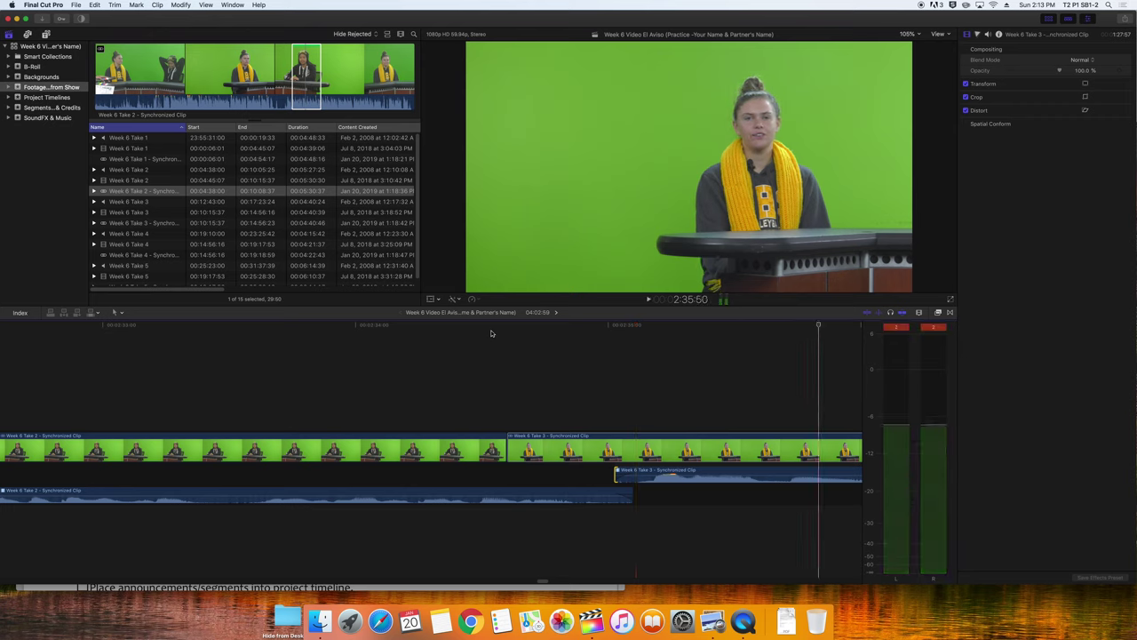
Adjust the timeline and play back the end of the Take 3 clip to review it
drag(542, 583, 439, 581)
key(space)
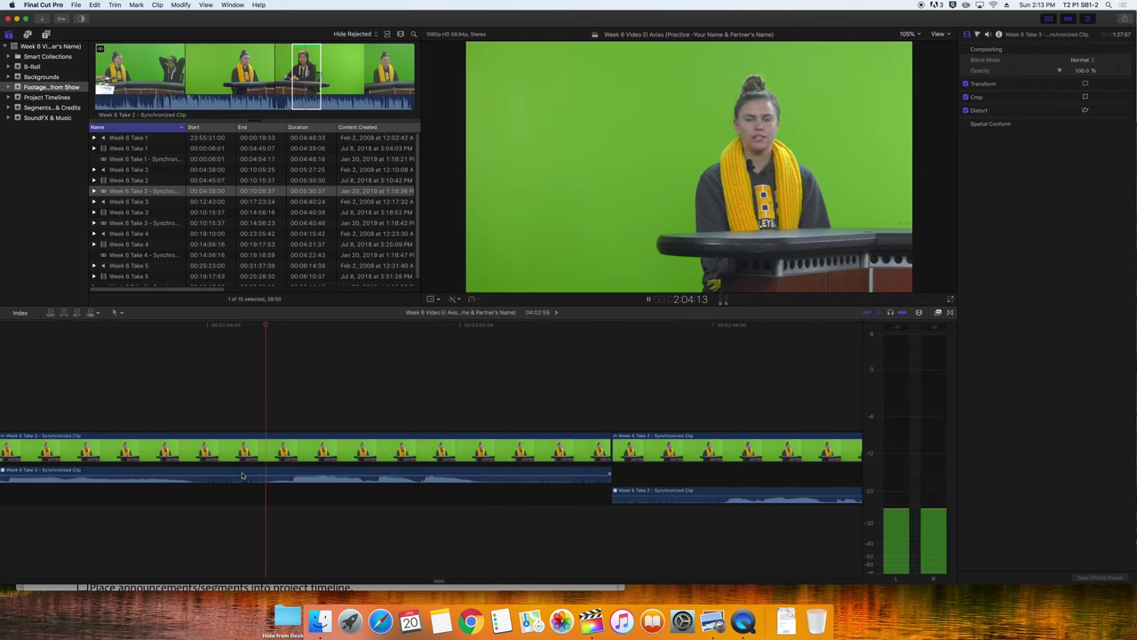
key(space)
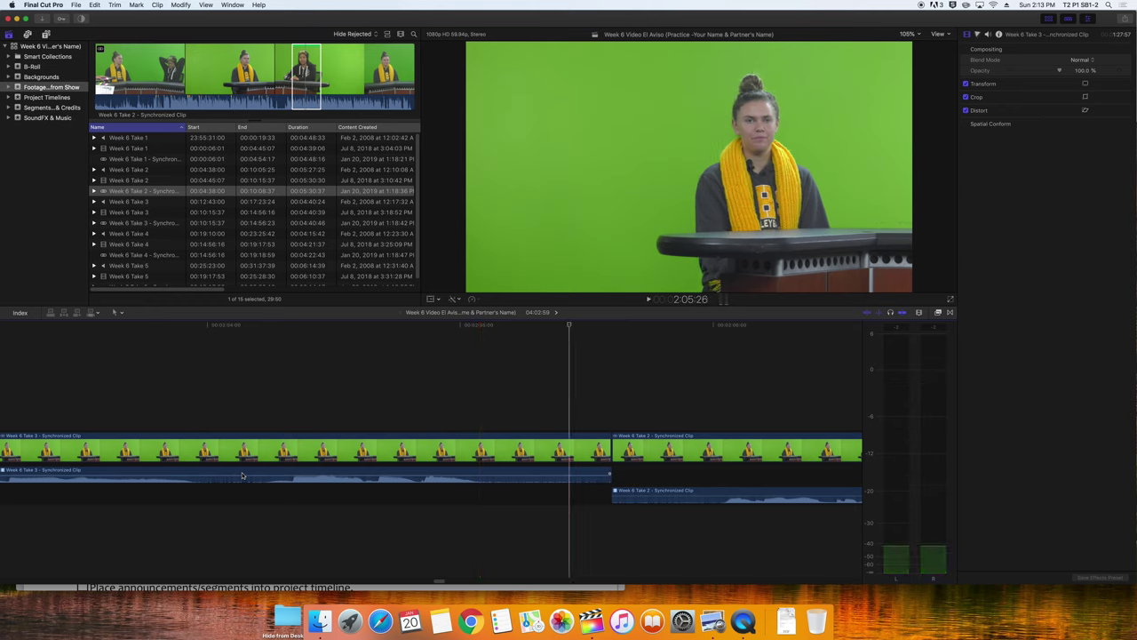
key(space)
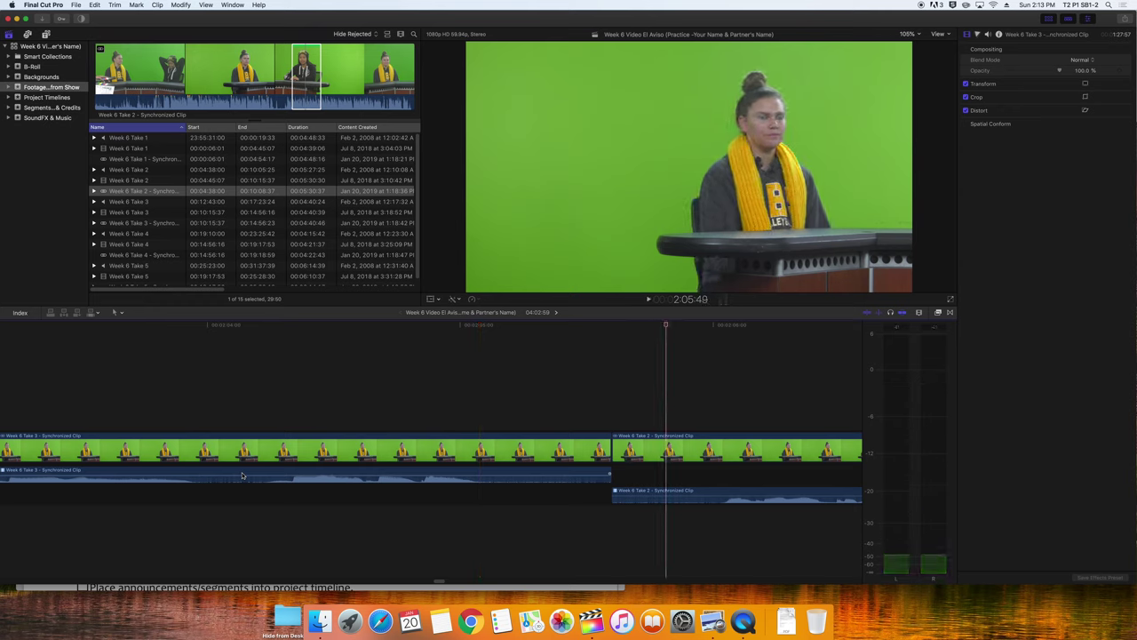
Trim the Take 3/Take 2 cut later, play it back, and pull Take 2's audio start later
scroll(242, 475, right, 5)
click(422, 327)
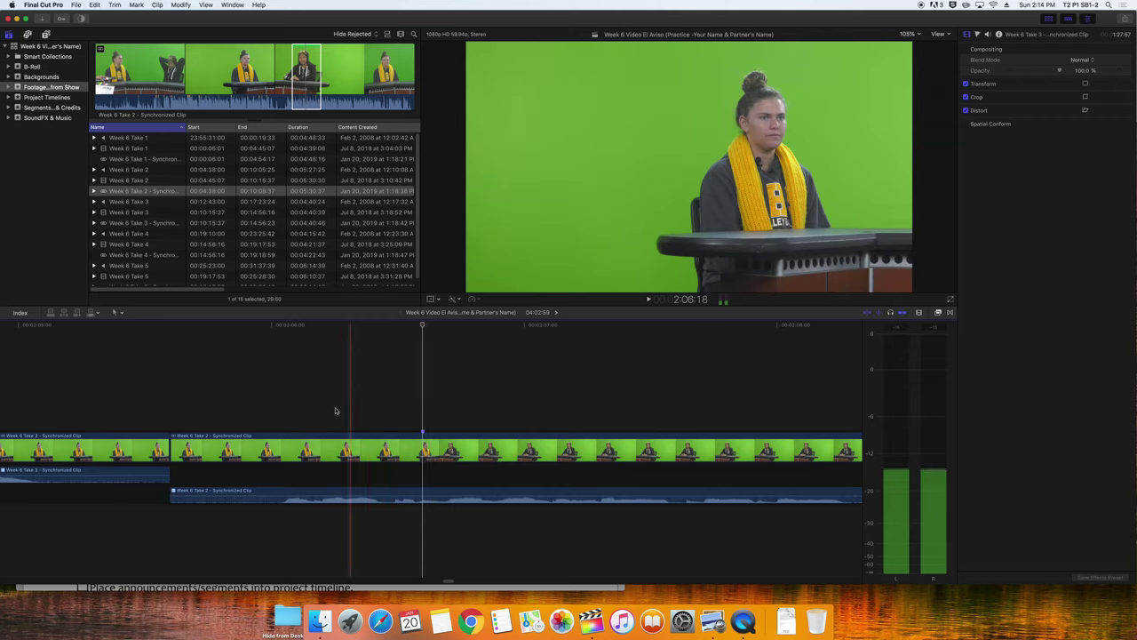
click(181, 455)
drag(181, 455, 424, 453)
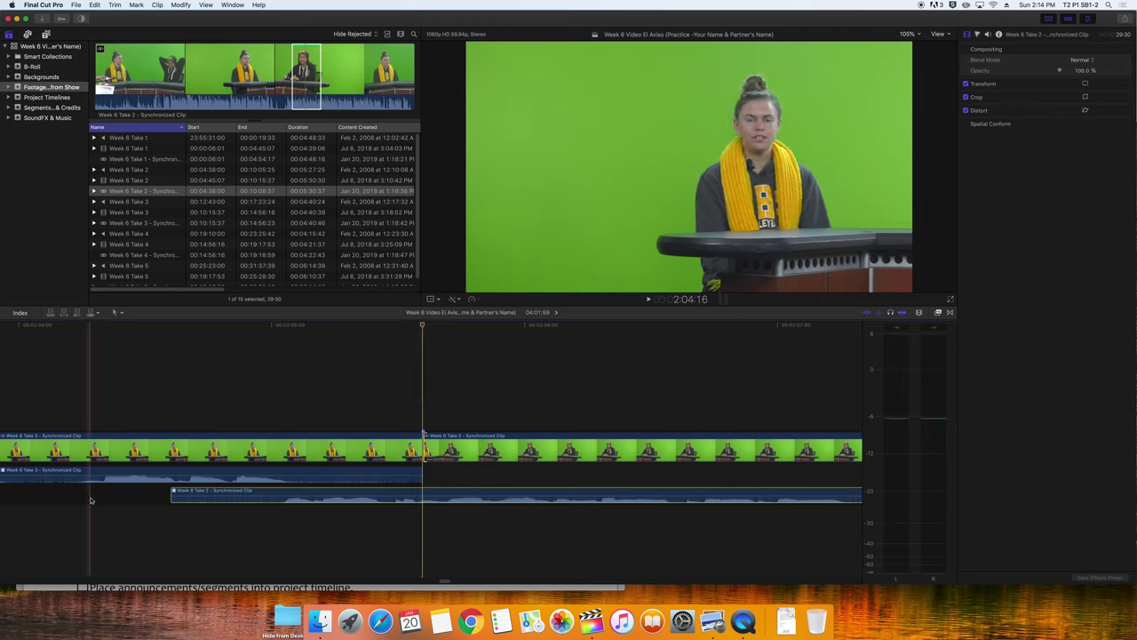
key(space)
key(space)
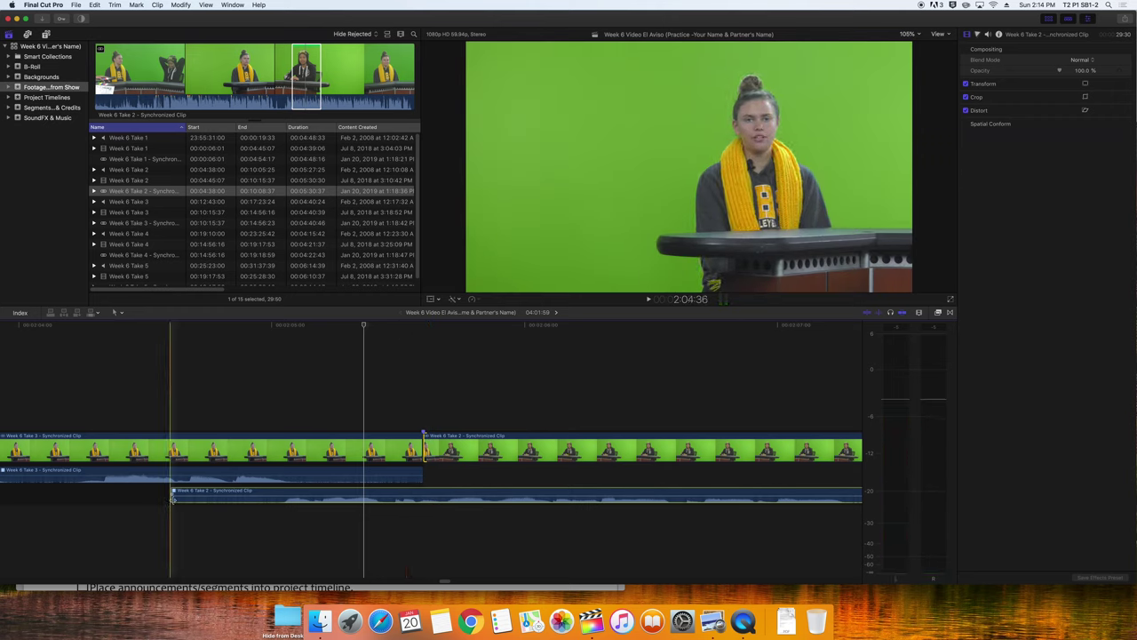
drag(171, 499, 243, 495)
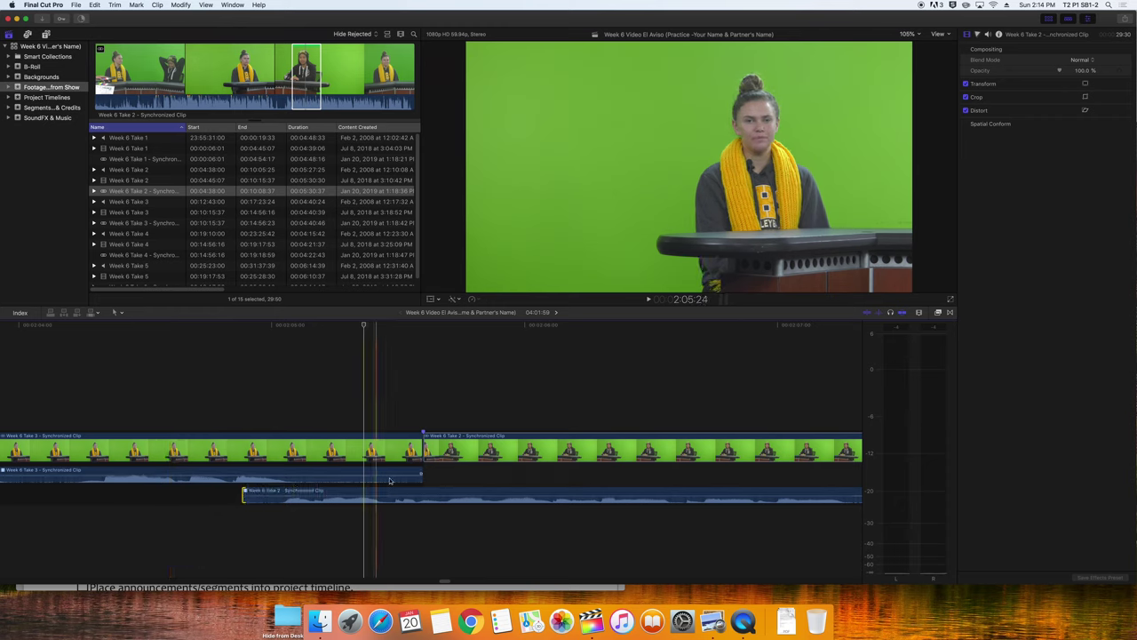
Shorten the end of Take 3's audio and trim the Take 3/Take 2 cut about one second later
drag(421, 477, 333, 477)
click(423, 449)
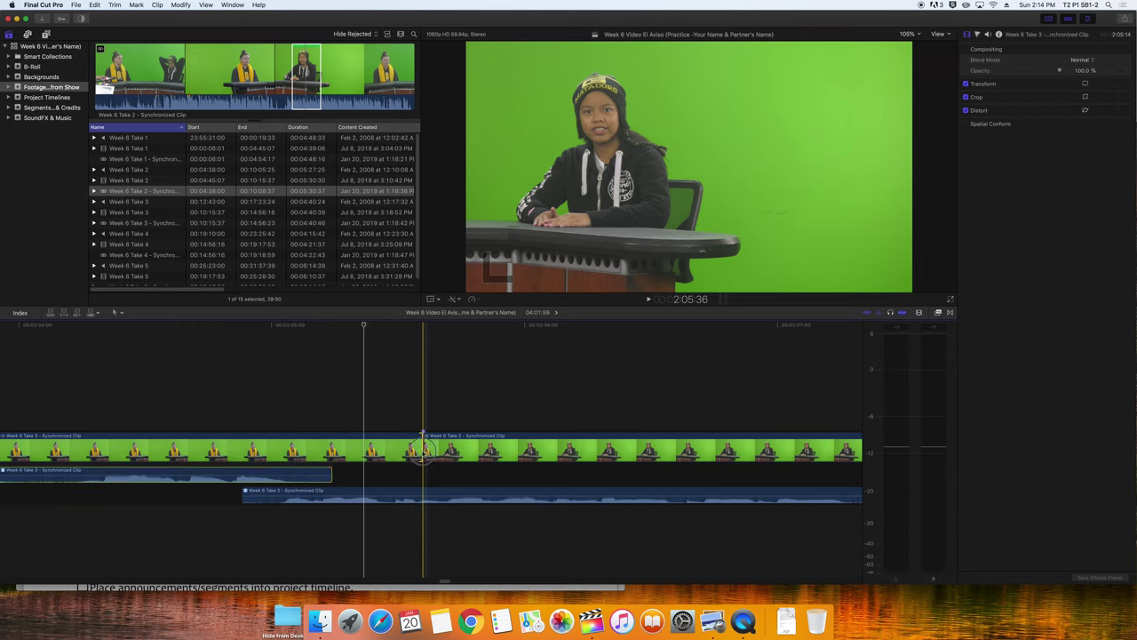
mouse_move(423, 448)
mouse_down()
mouse_move(436, 451)
mouse_move(425, 450)
mouse_up()
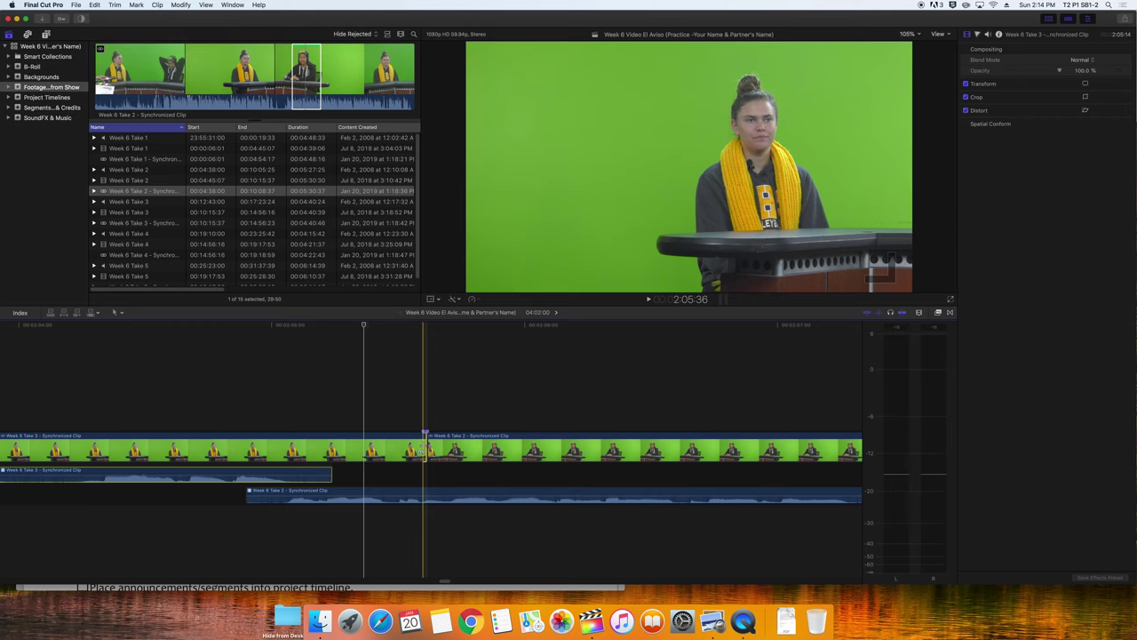
drag(425, 449, 429, 447)
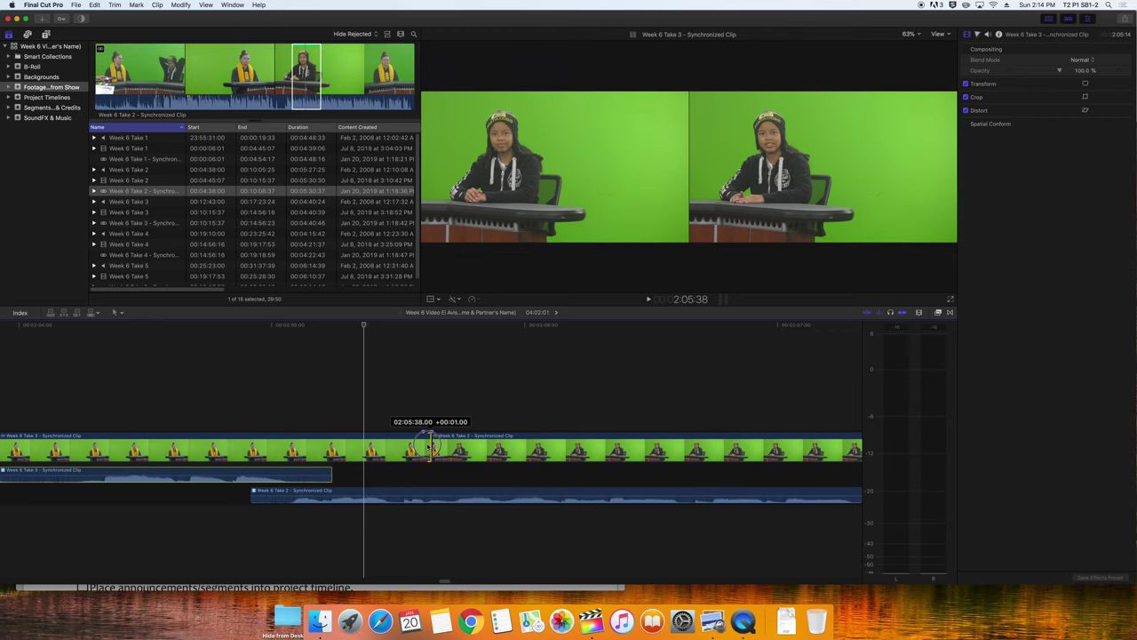
drag(430, 447, 429, 447)
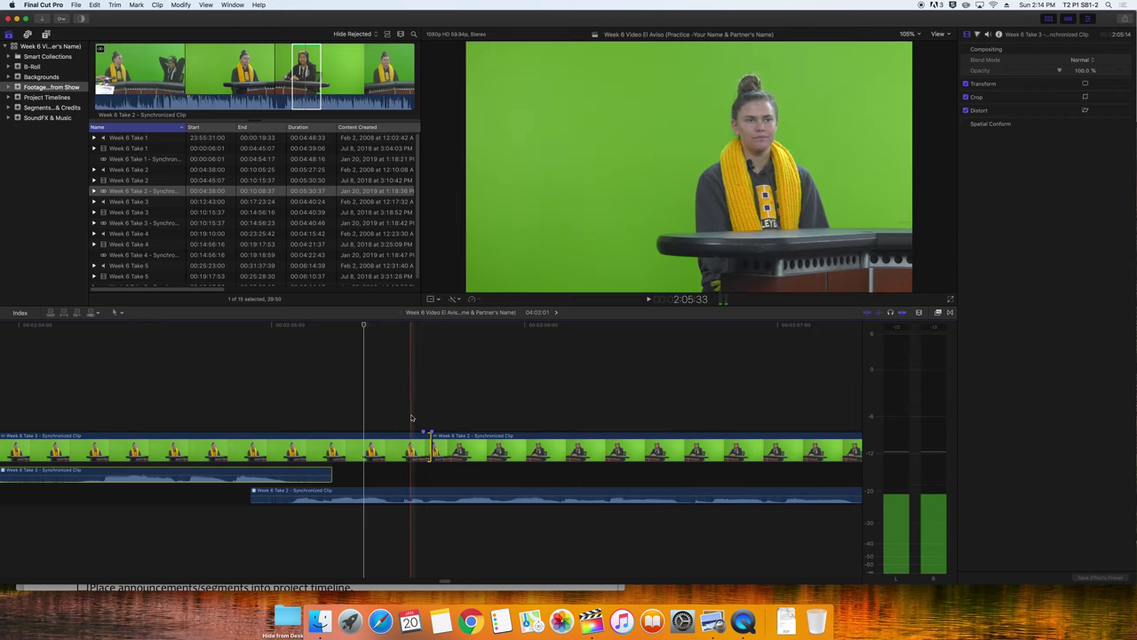
Fine-tune the cut position between Take 3 and Take 2, then play the join back
drag(431, 447, 453, 447)
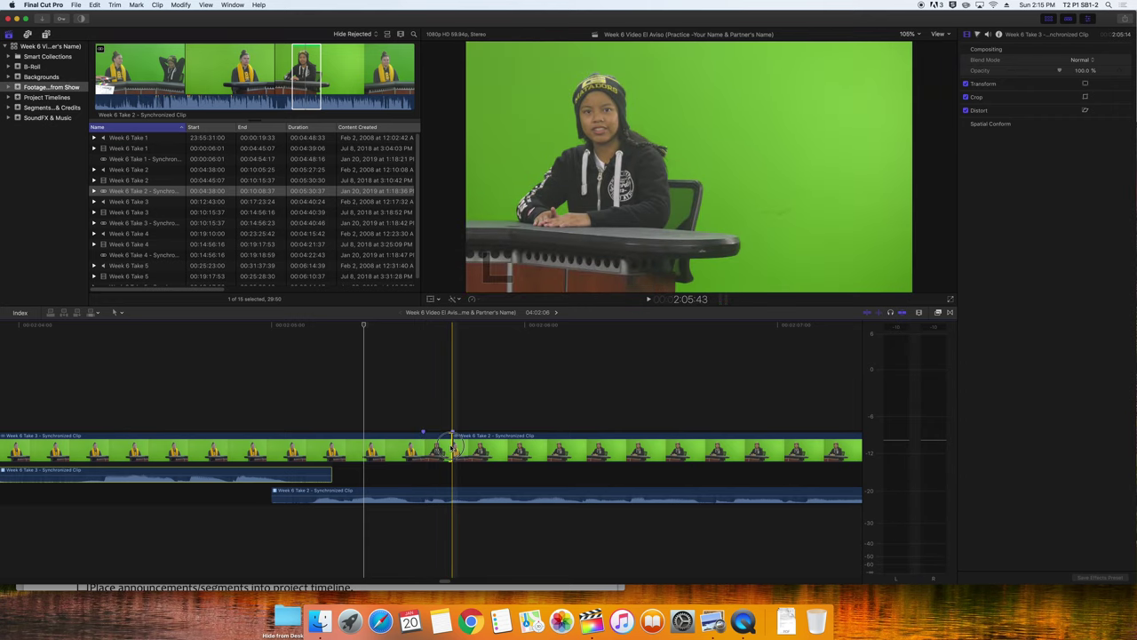
drag(451, 449, 422, 449)
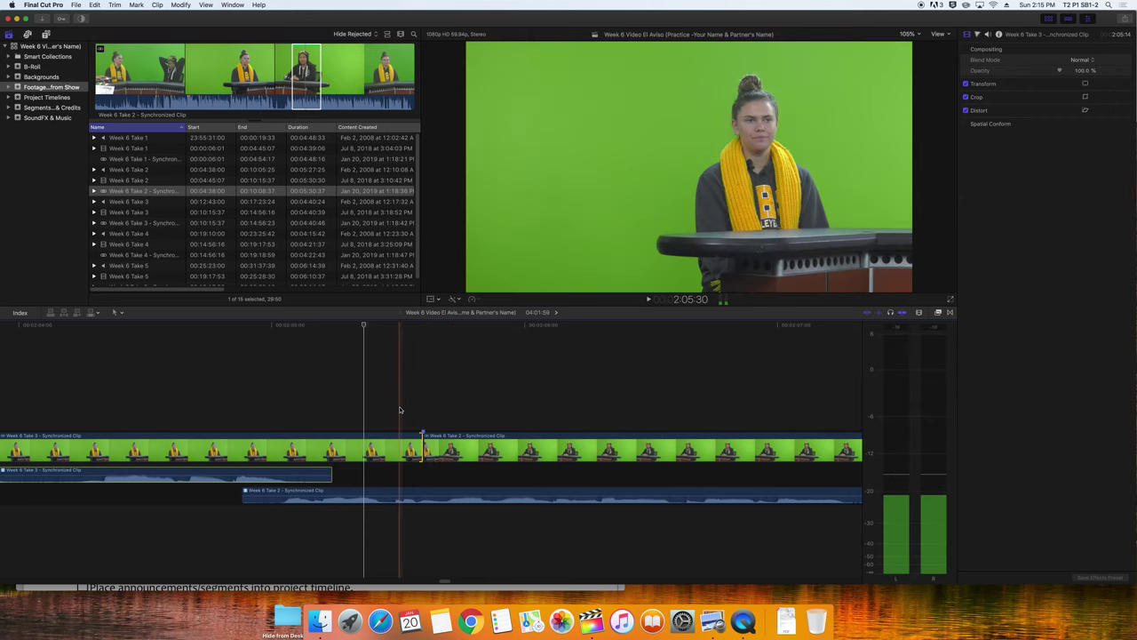
drag(424, 448, 345, 448)
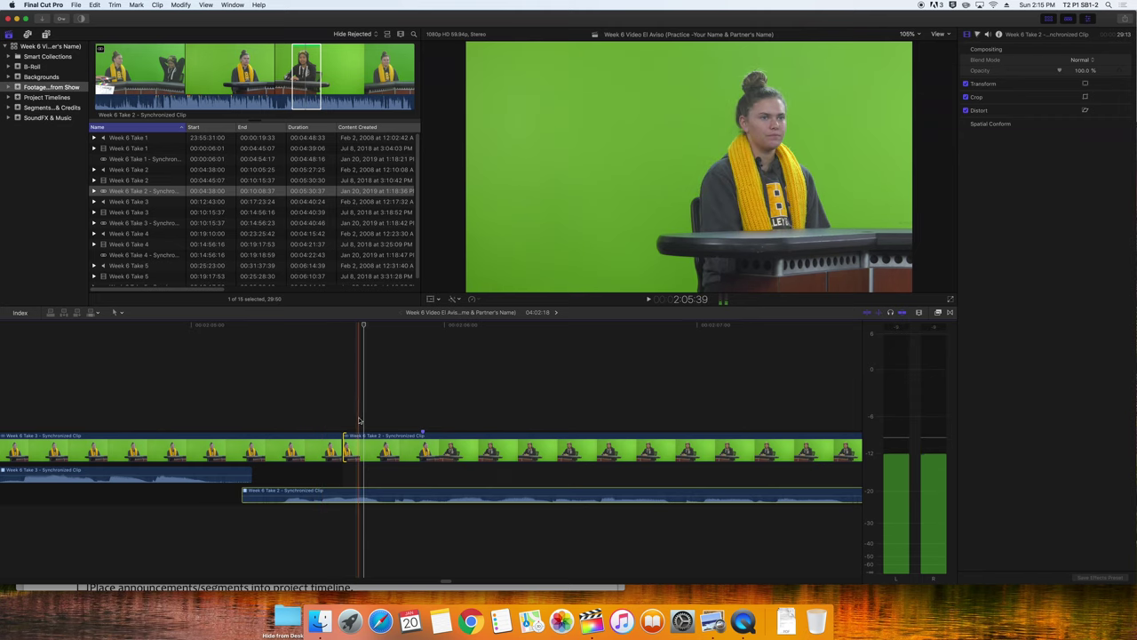
drag(345, 449, 424, 451)
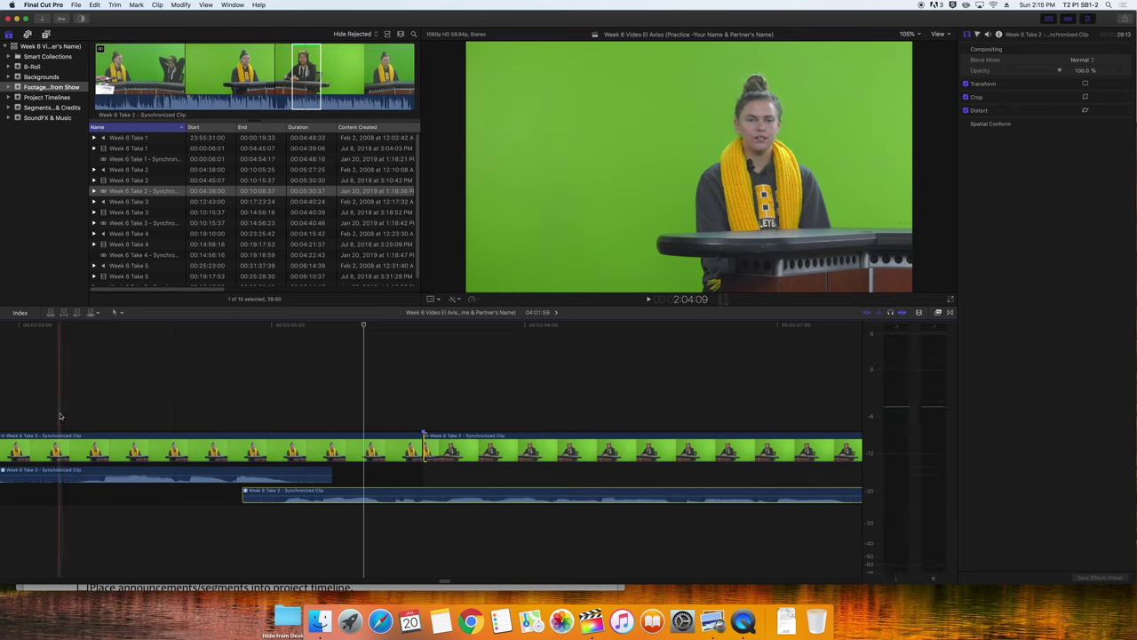
key(space)
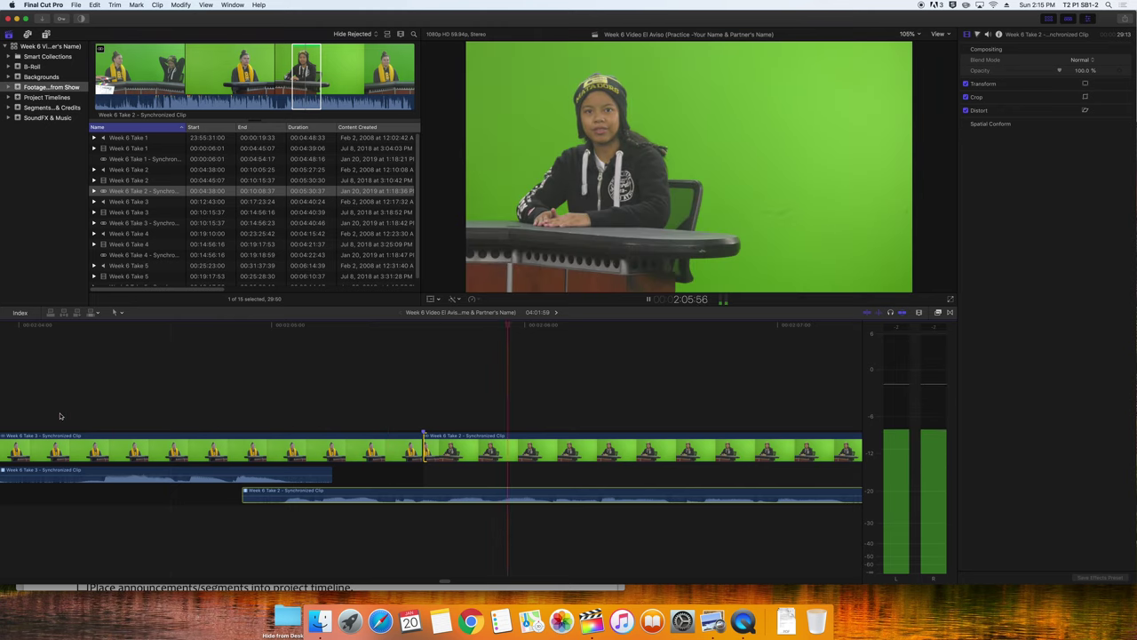
key(space)
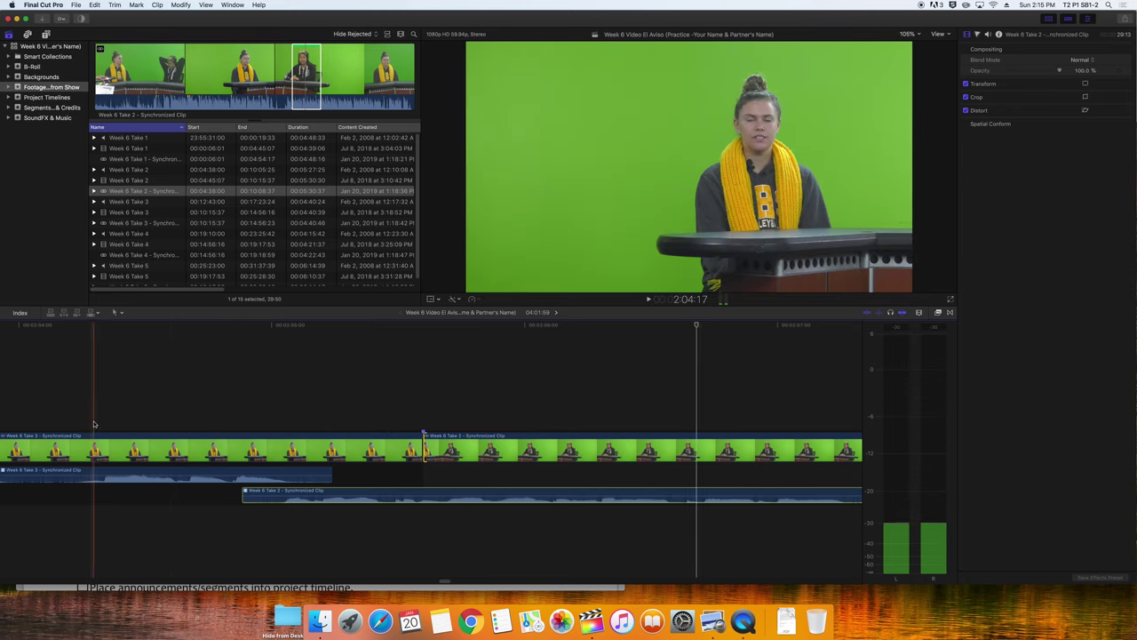
scroll(444, 582, left, 5)
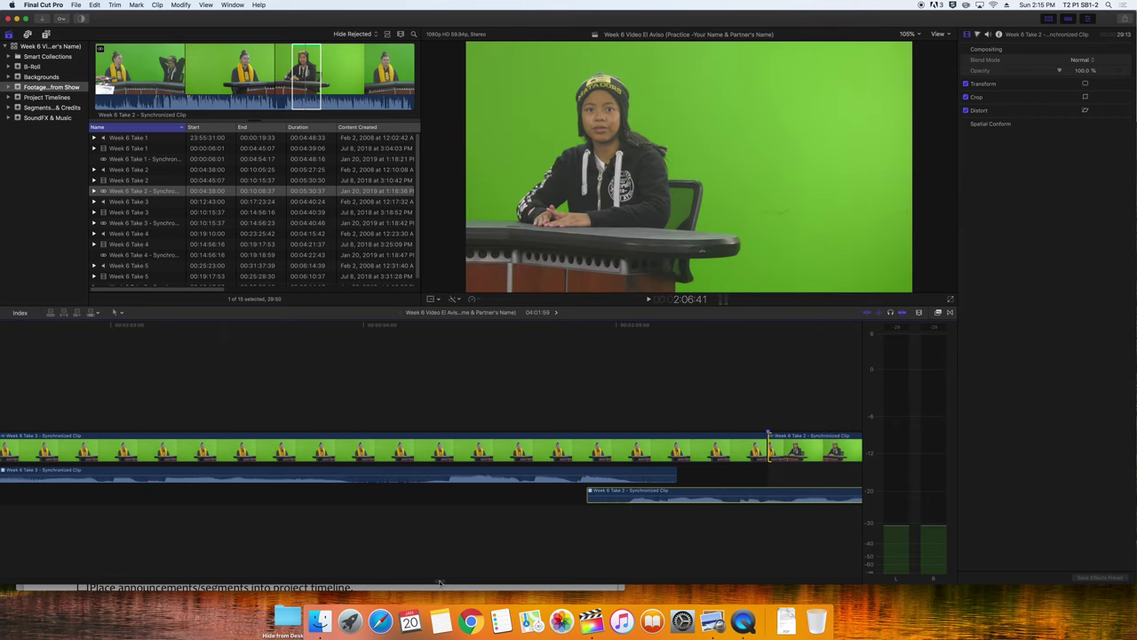
click(24, 351)
key(space)
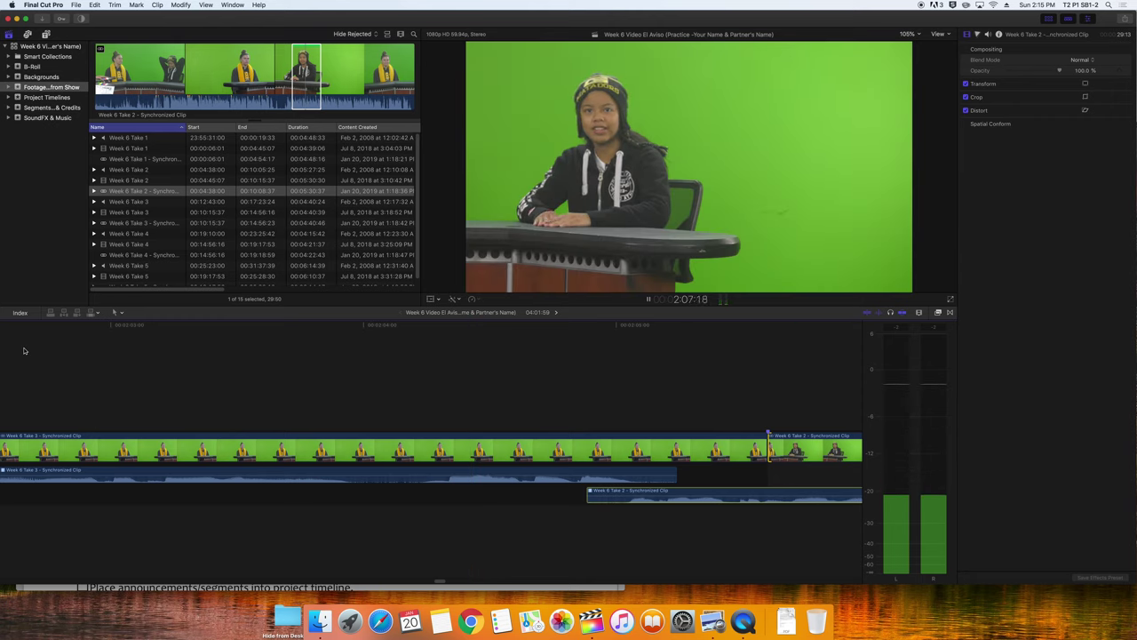
key(space)
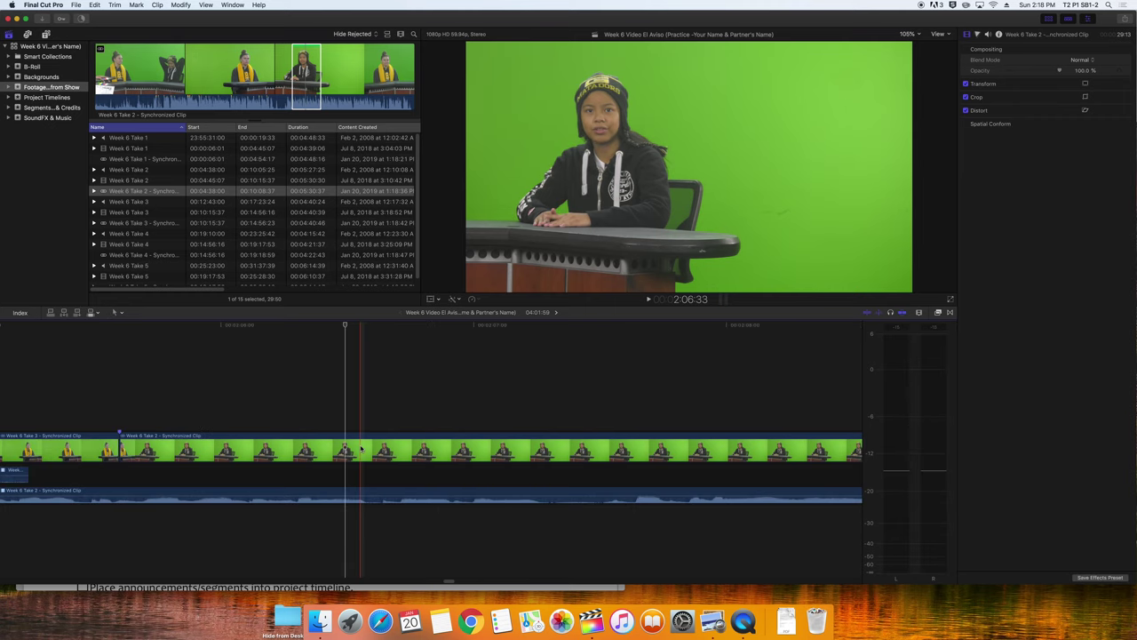
Choose Share > Master File, check the H.264 1920 x 1080 settings, and continue to saving
click(1124, 21)
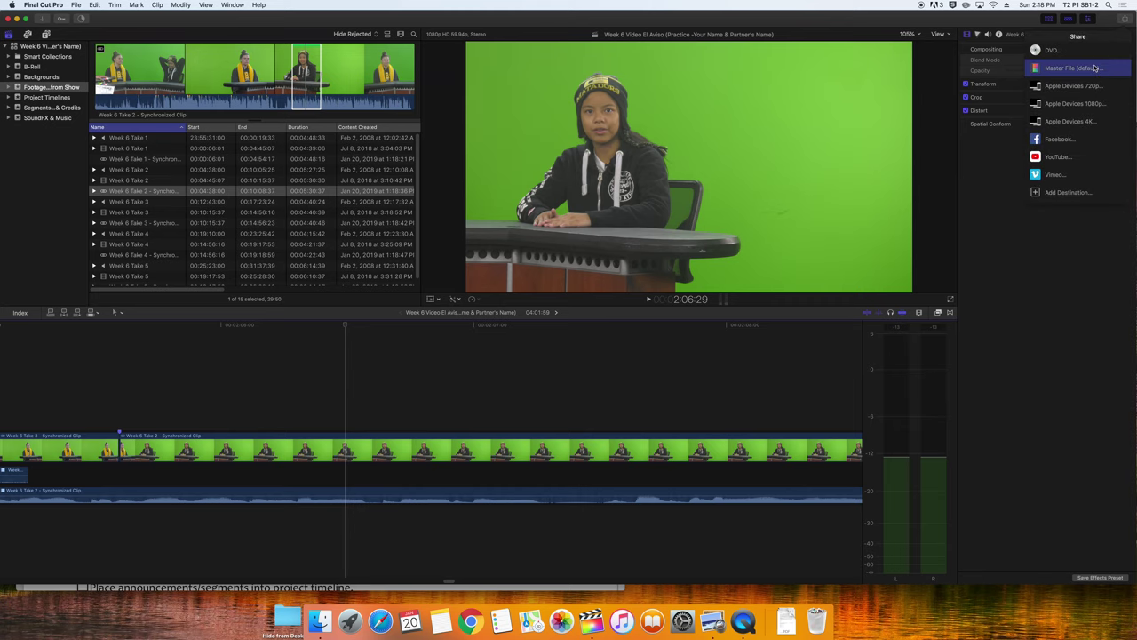
click(1093, 67)
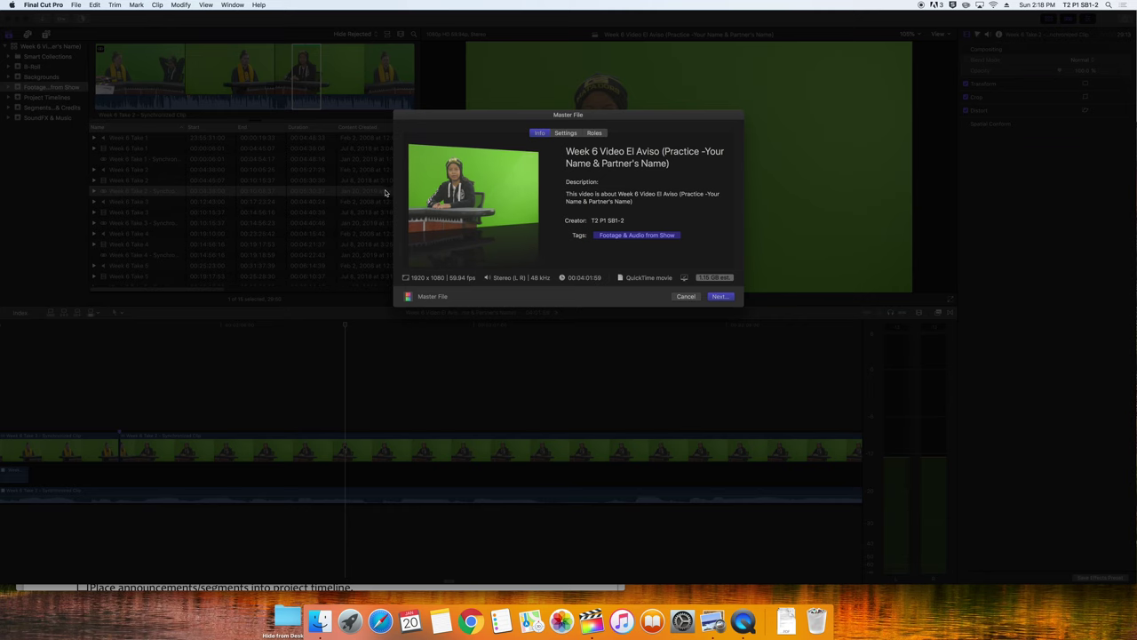
click(566, 134)
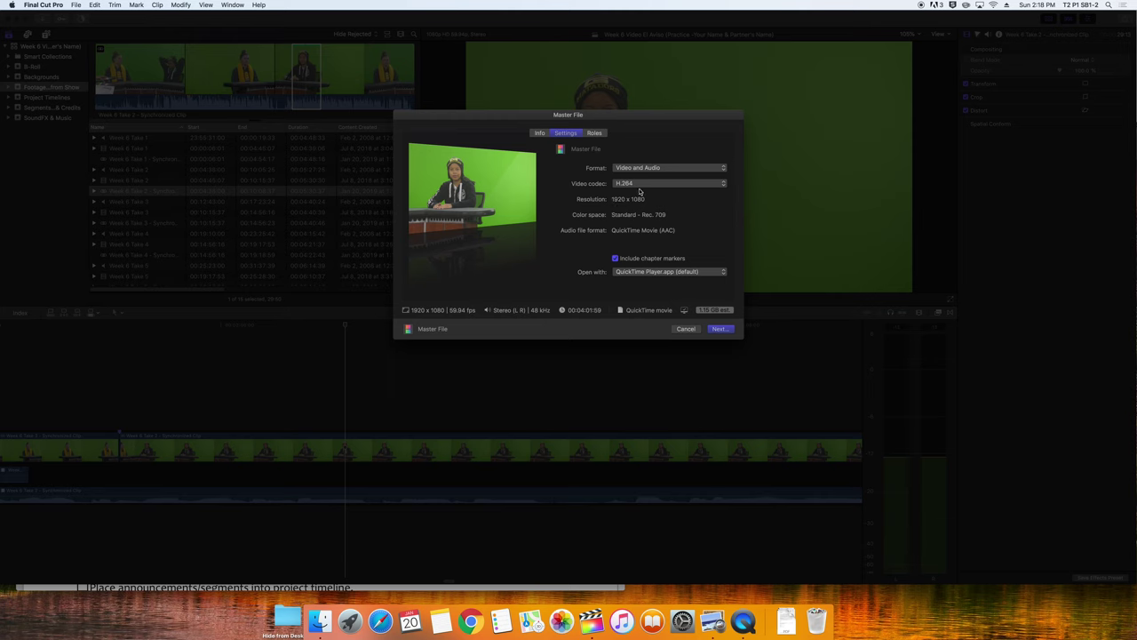
click(719, 330)
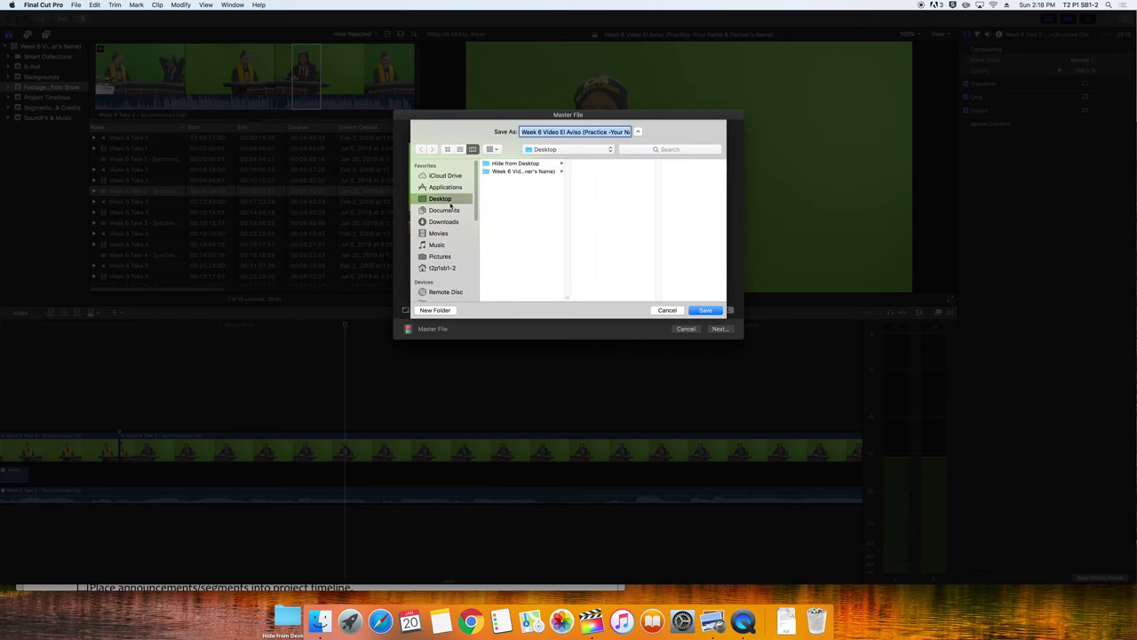
Create a new Lead Editor Exports folder on the Desktop
click(434, 310)
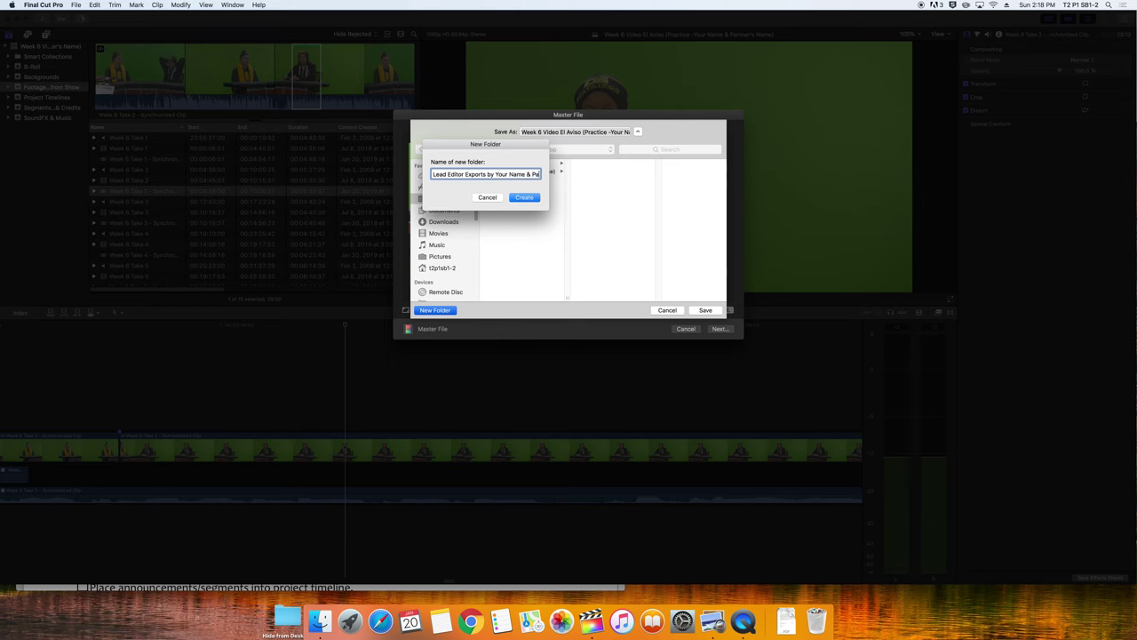
text(rtner's Name)
key(Return)
Save the export as 'Lead Editor Take 3 with Take 2 Story' plus editor names, then select the project
text(Lead Editor Take 3 with Take 2 Story)
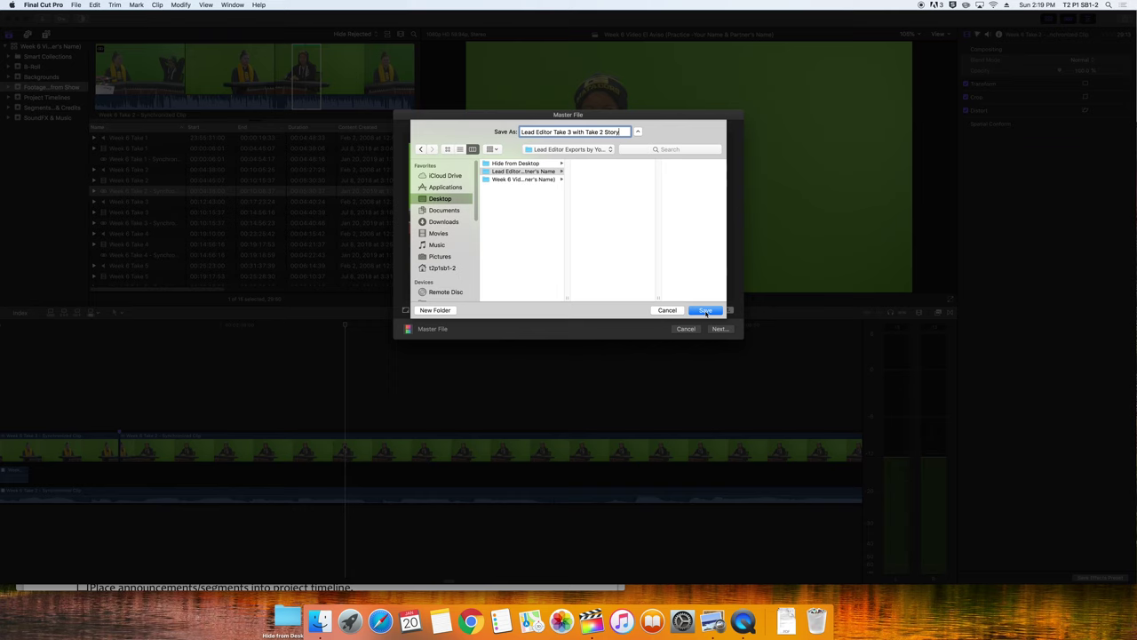
text(by Your Name & Partner's Name)
click(706, 310)
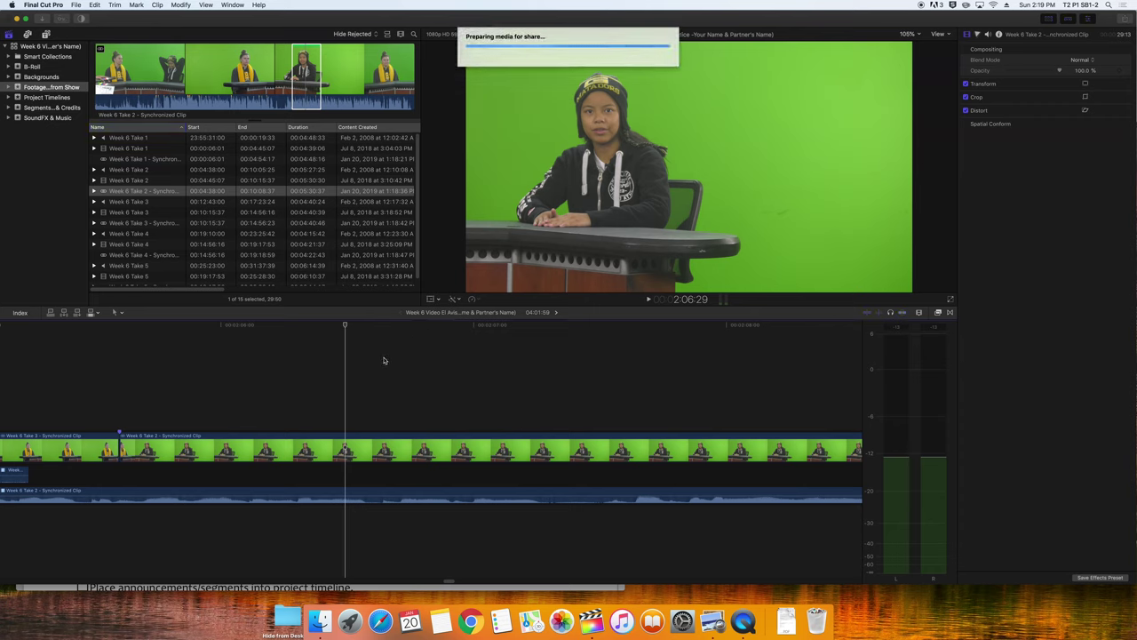
click(31, 97)
click(153, 137)
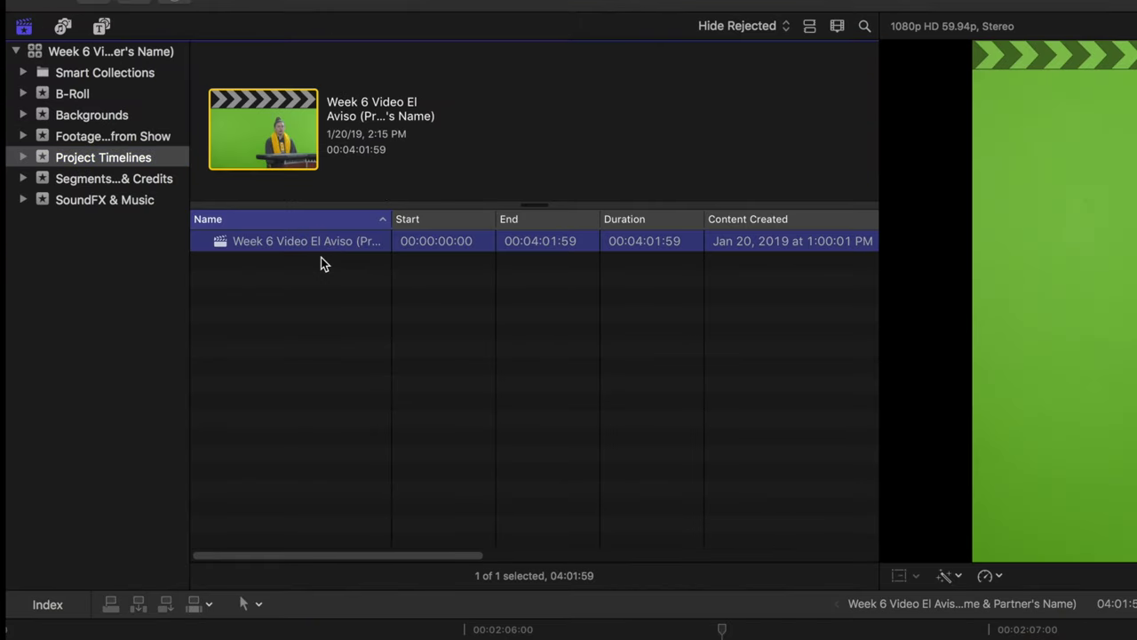
Prefix the existing project's name with 'Take 3 With Take 2 Story -'
key(Return)
key(Left)
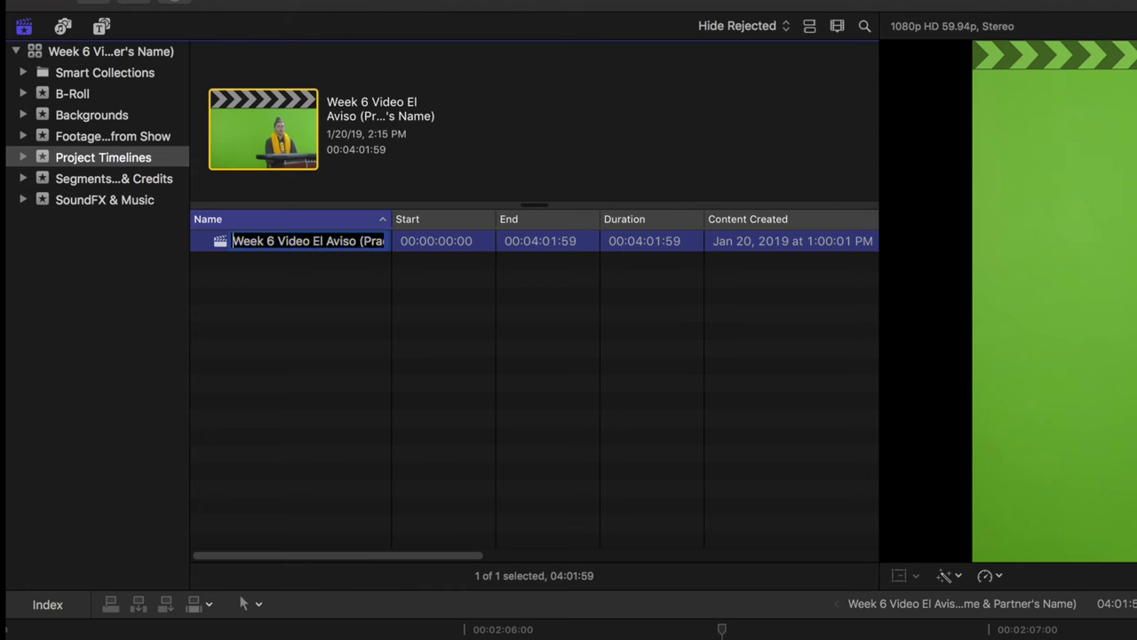
text(Take 3 With Take 2 Story W)
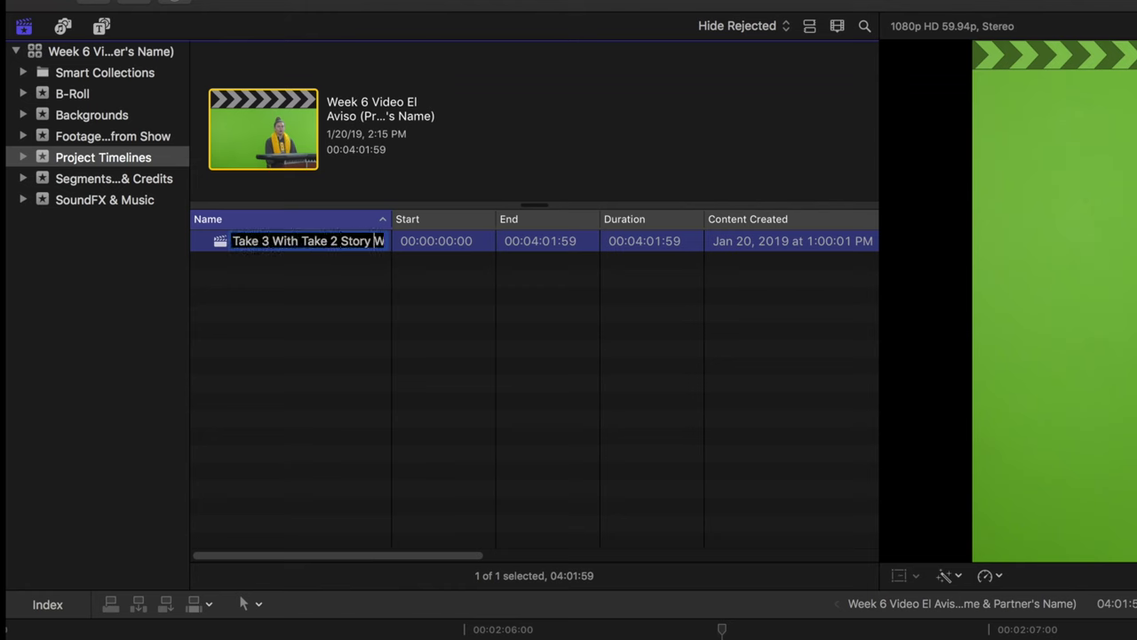
text(y -...'s)
key(Return)
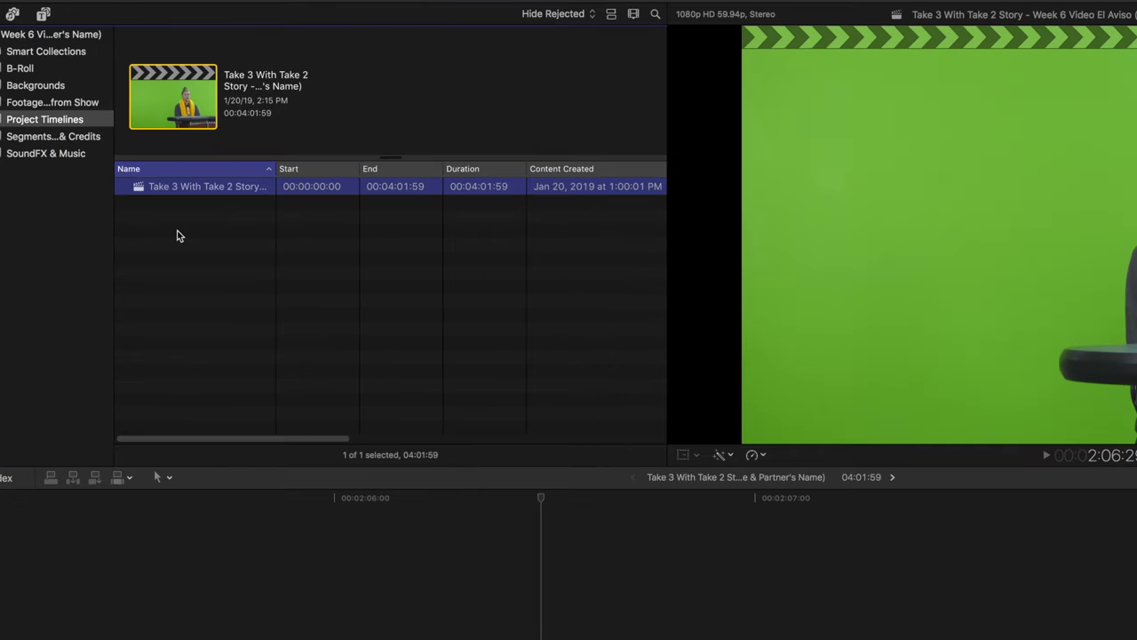
Create a new project named 'Week 6 Lead Editor Practice' with the editor names in Project Timelines
right_click(52, 278)
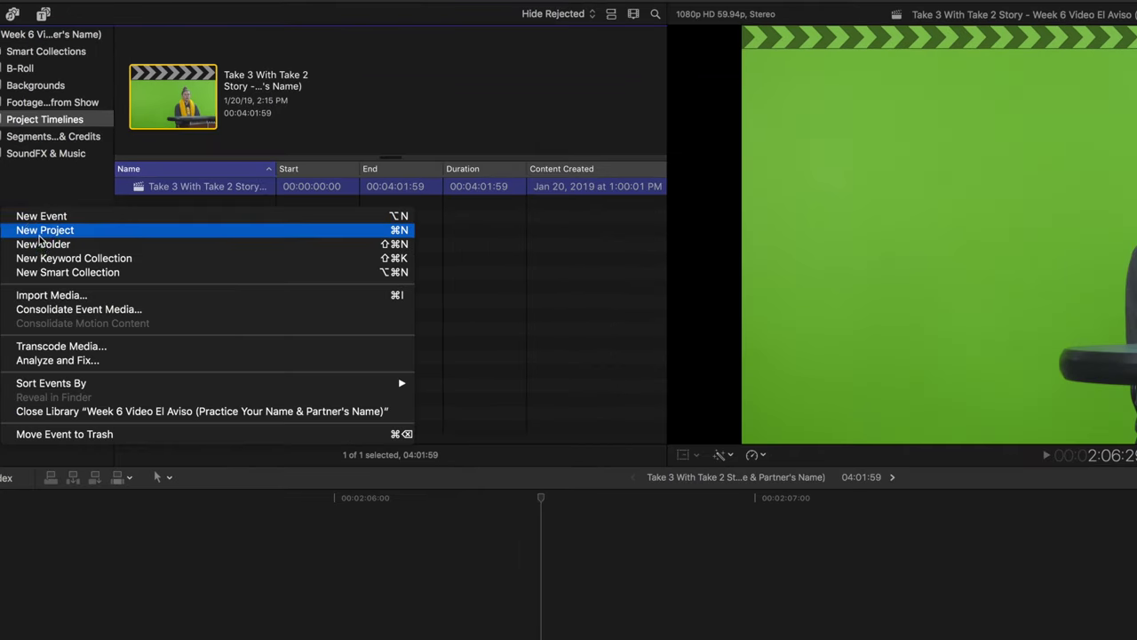
click(96, 310)
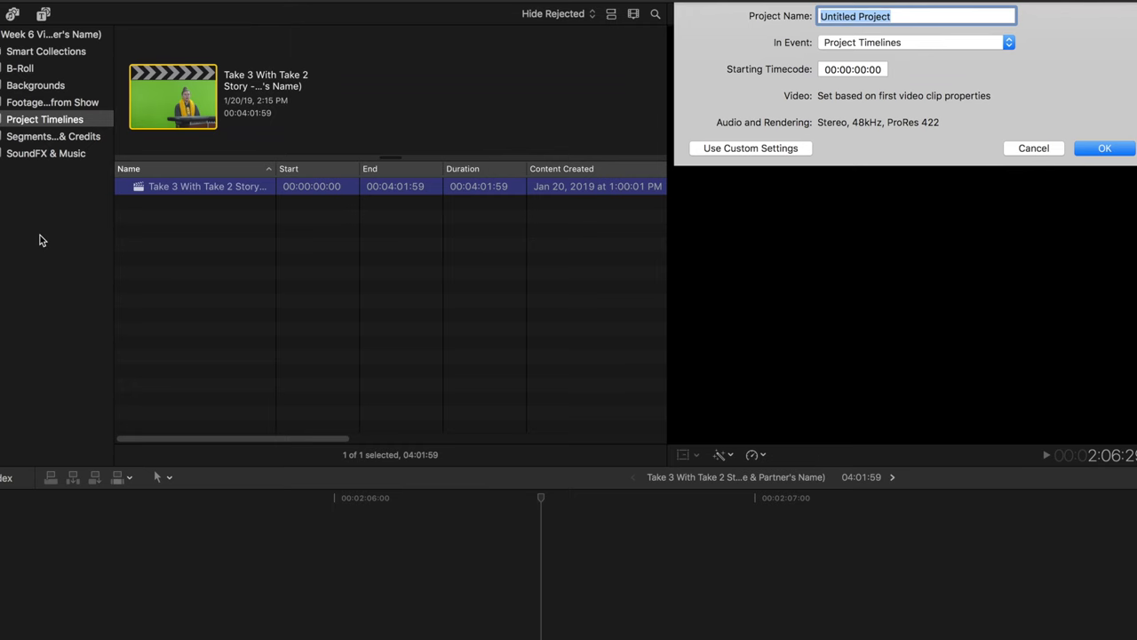
text(W)
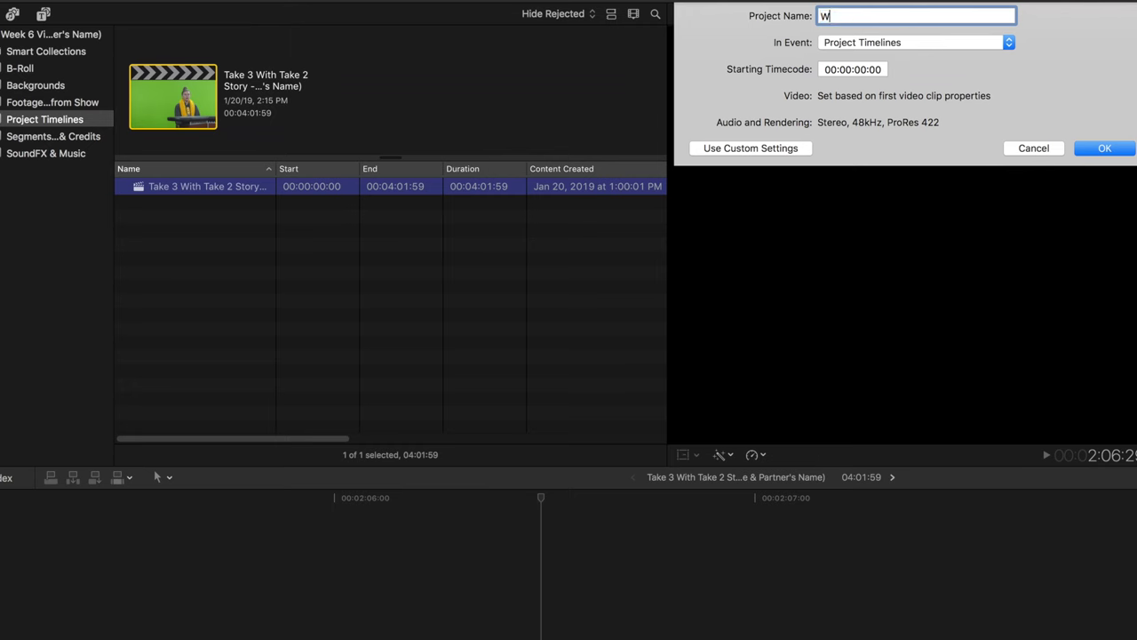
text(eek 6 Lead E)
key(BackSpace)
text(Lead Editor Practice by )
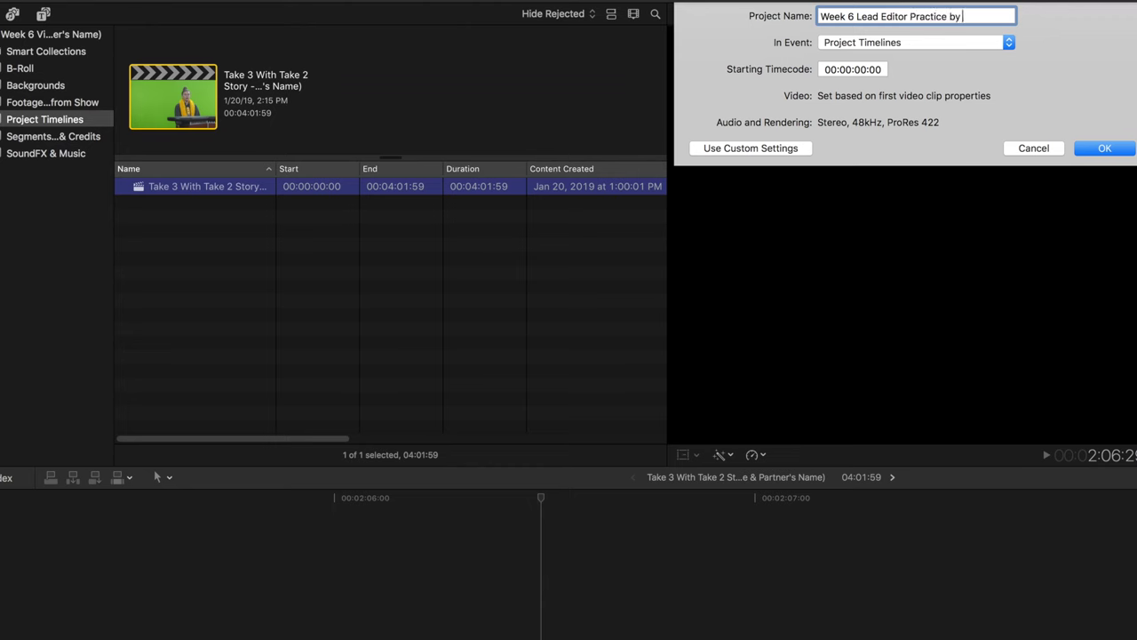
text(Your Name & Pat)
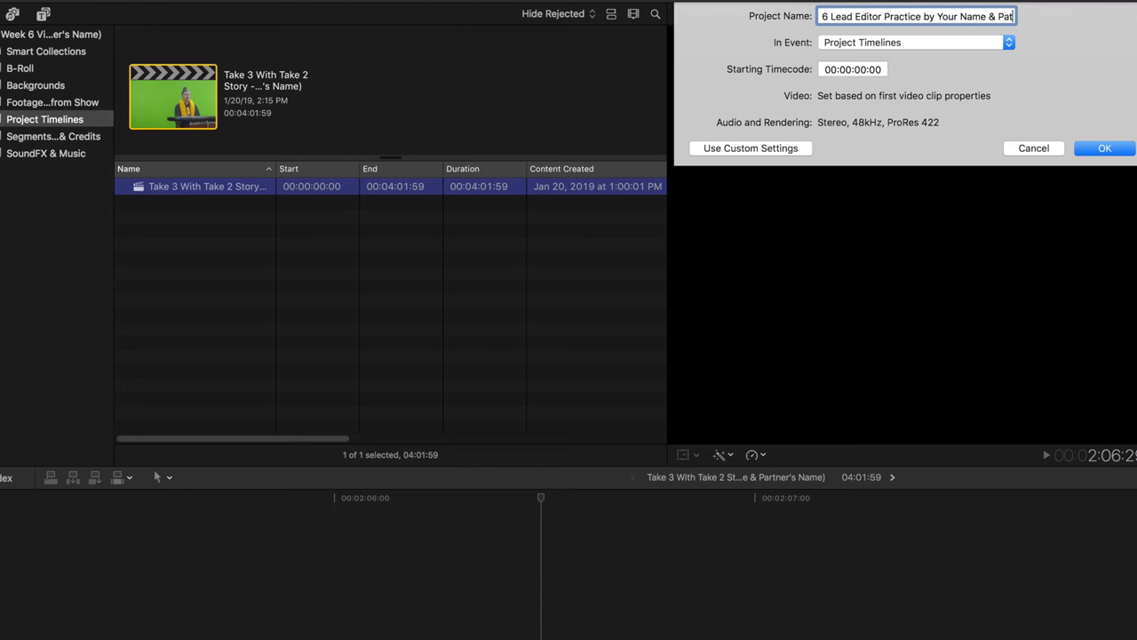
text(tner's Name))
key(Return)
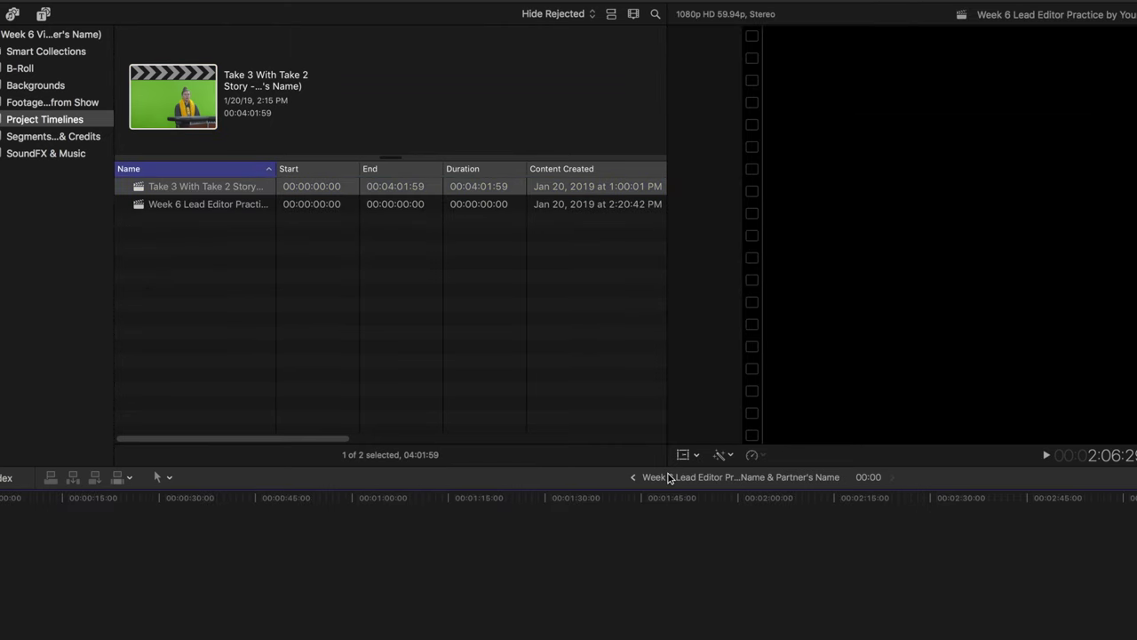
Open the new project and mark a 01:49:53 range on Week 6 Take 5 - Synchronized Clip
click(210, 213)
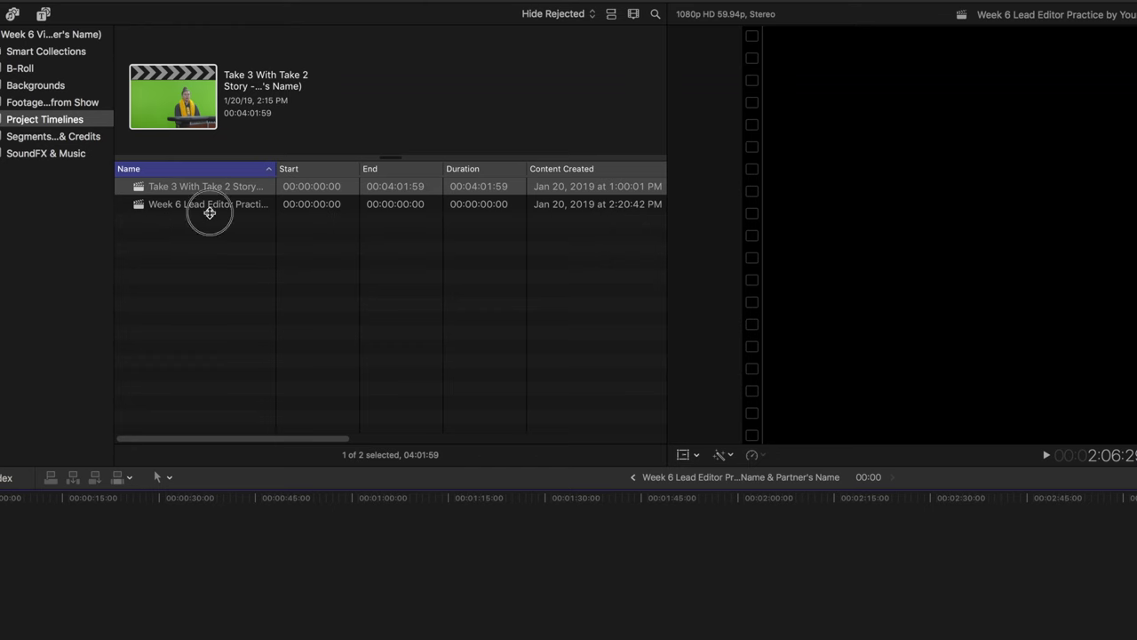
click(676, 482)
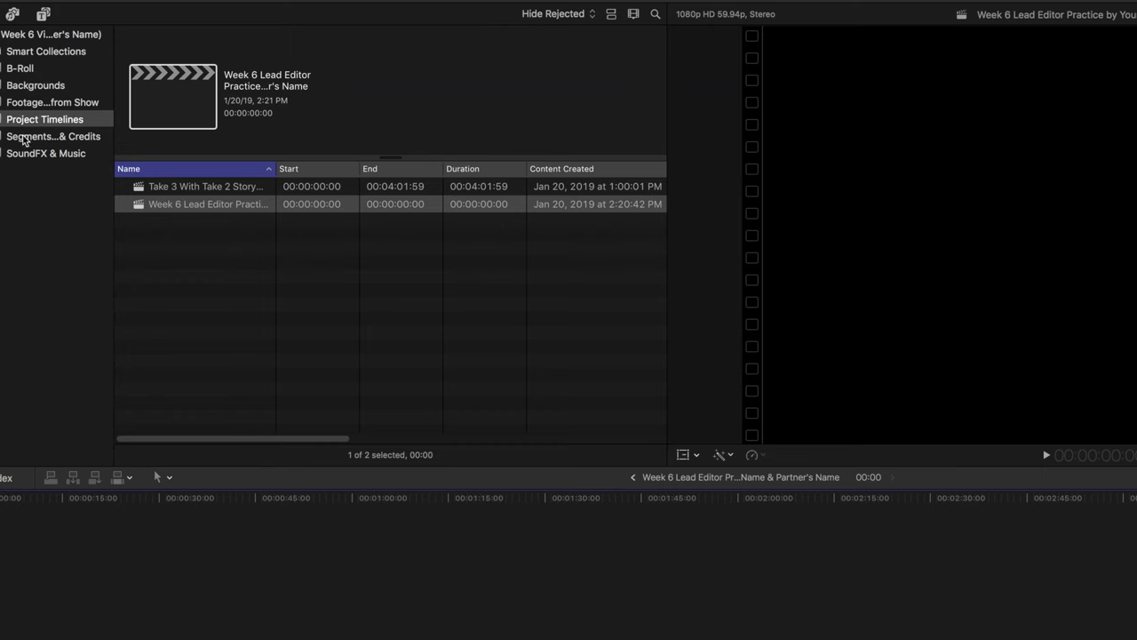
click(23, 103)
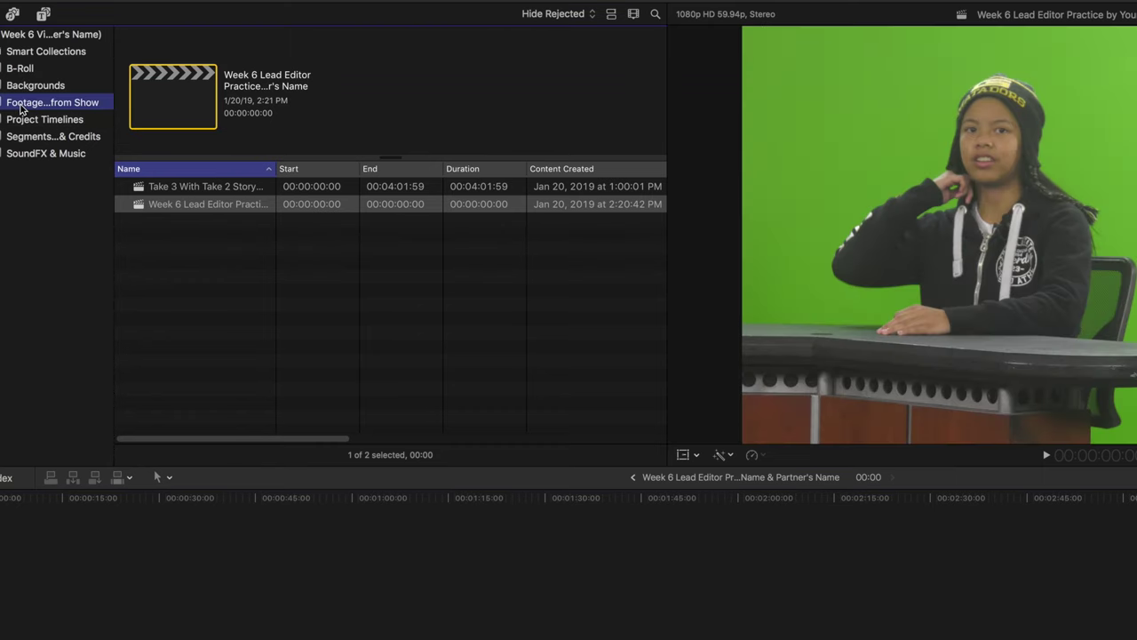
scroll(247, 400, down, 1)
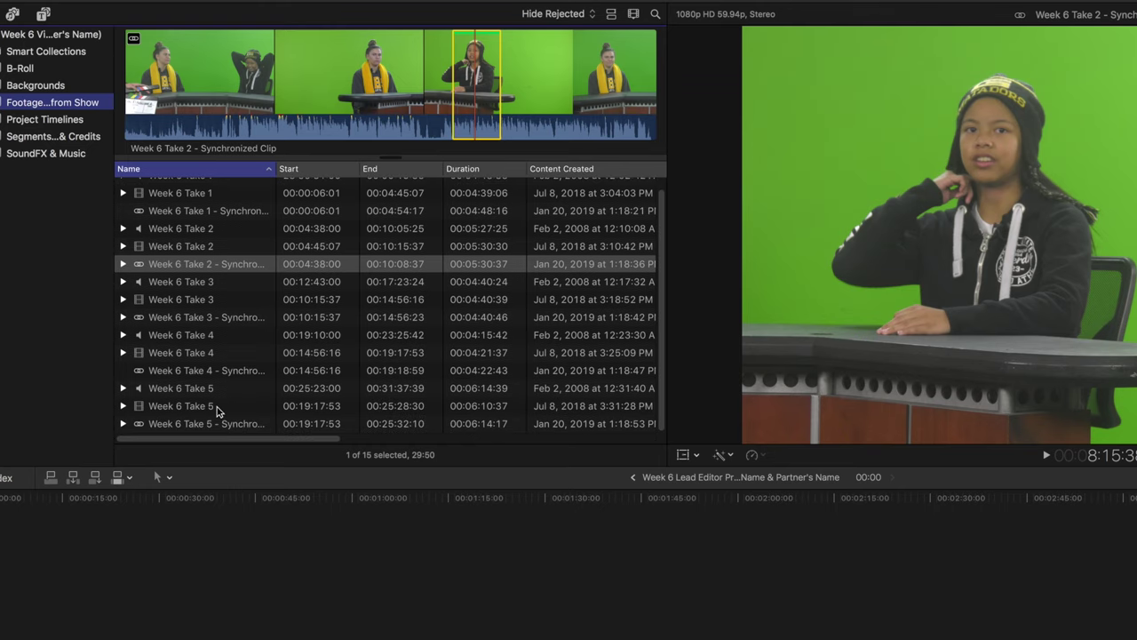
click(178, 426)
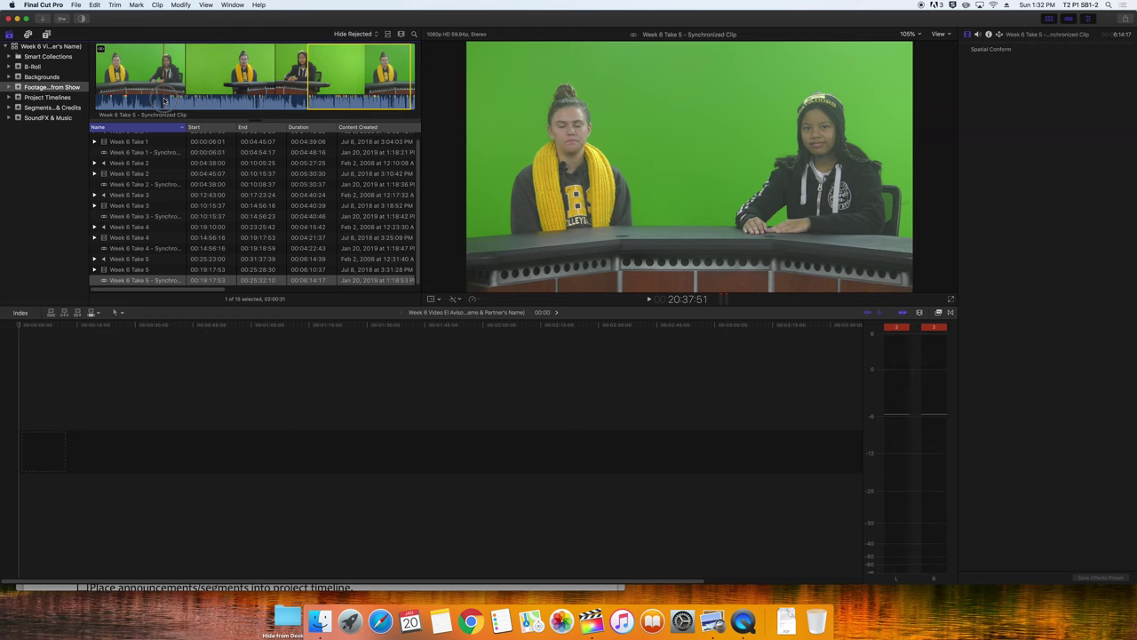
drag(165, 100, 255, 107)
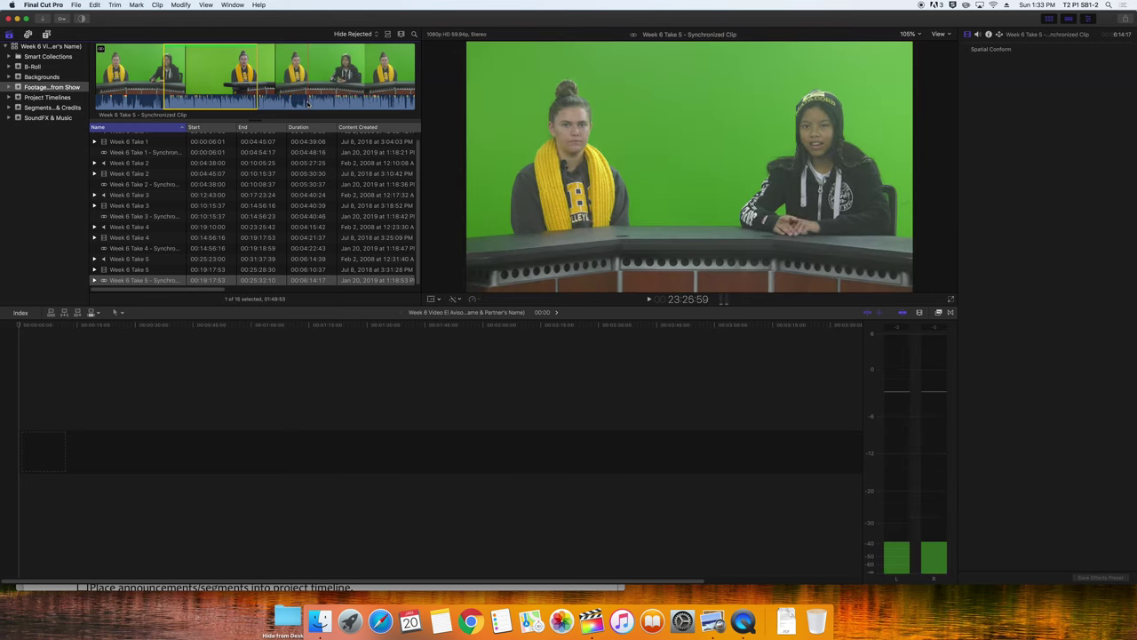
Move the Take 5 range later, review it, mark it Favorite, and expand to show both favorites
key(space)
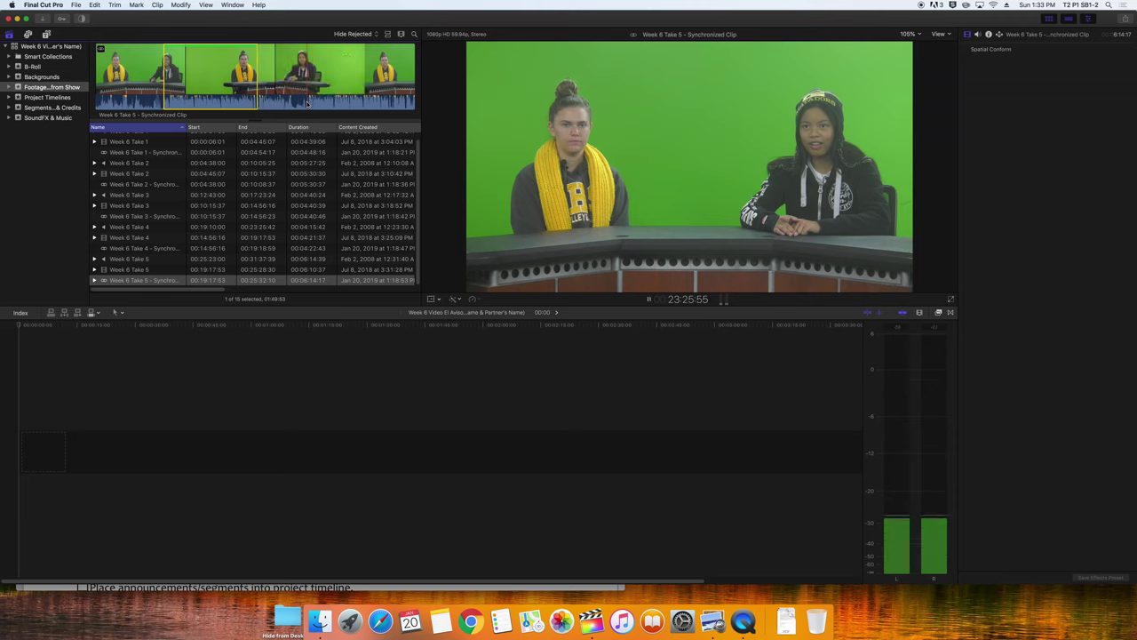
key(space)
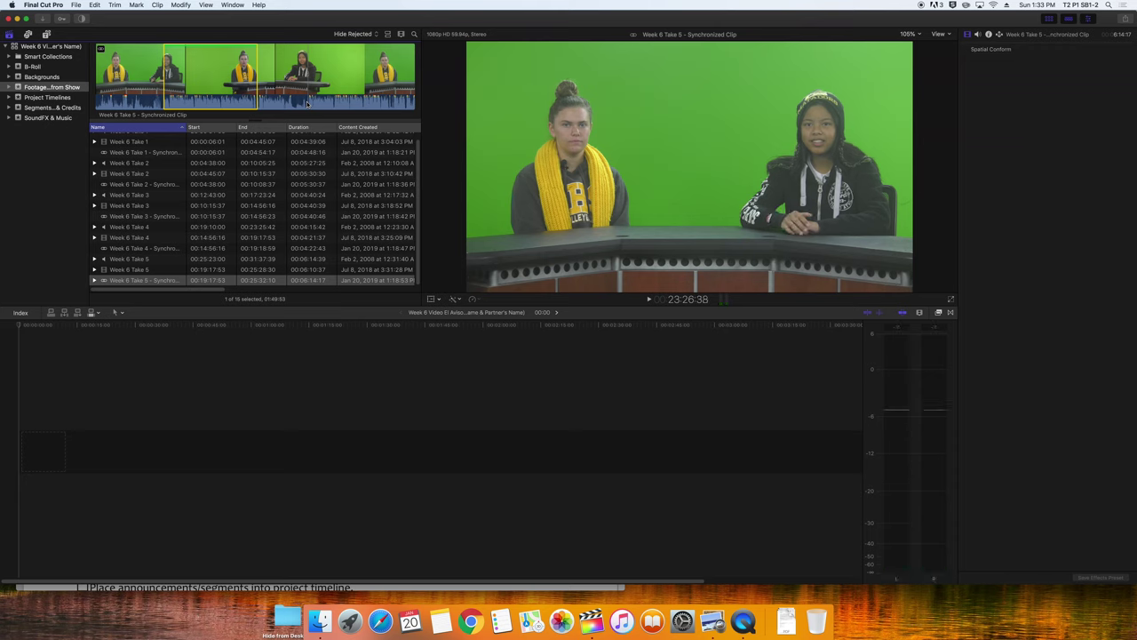
key(i)
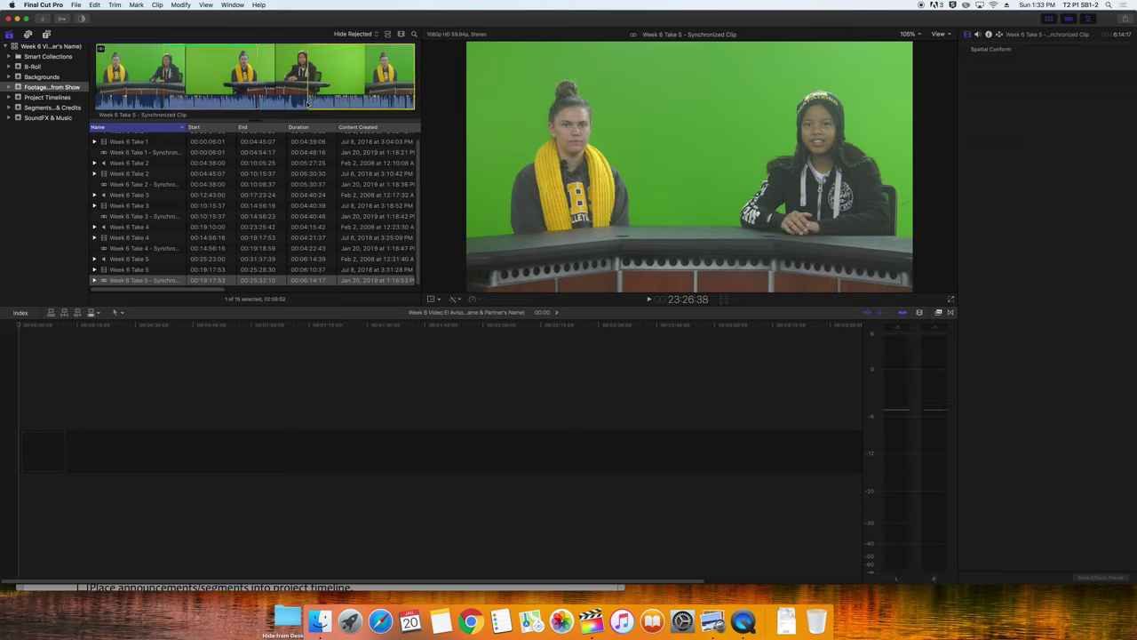
key(space)
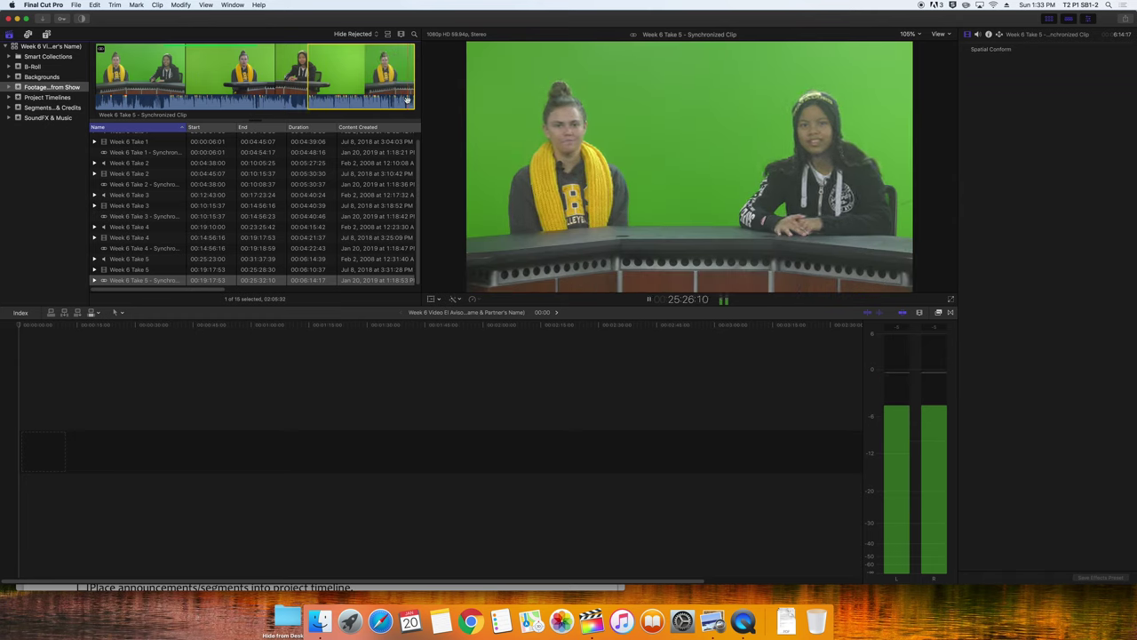
key(space)
key(Delete)
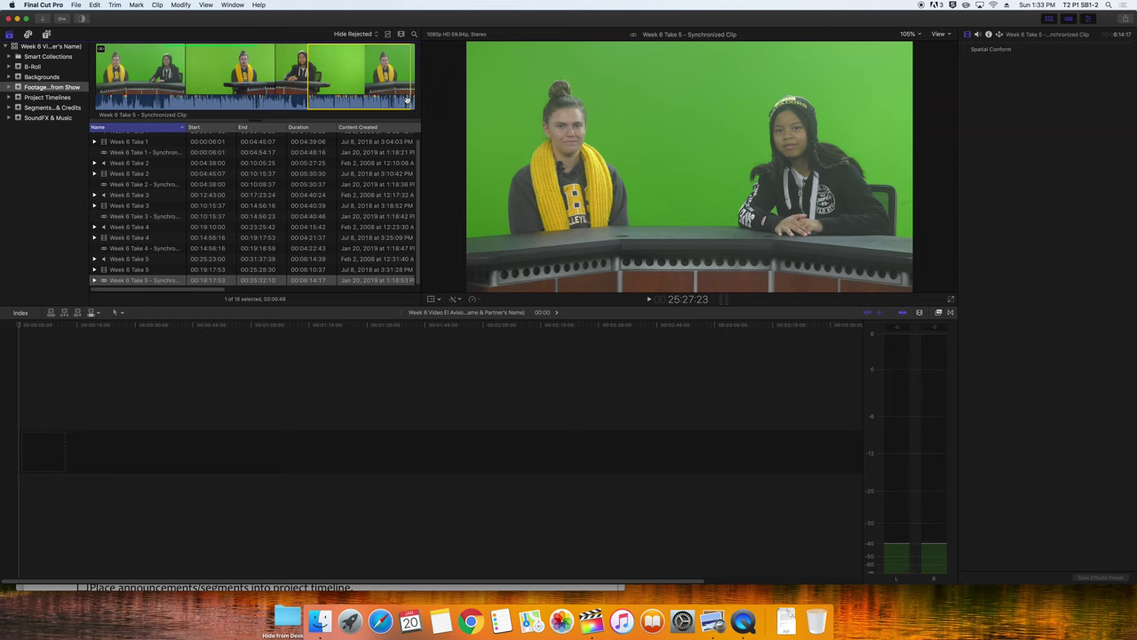
click(95, 280)
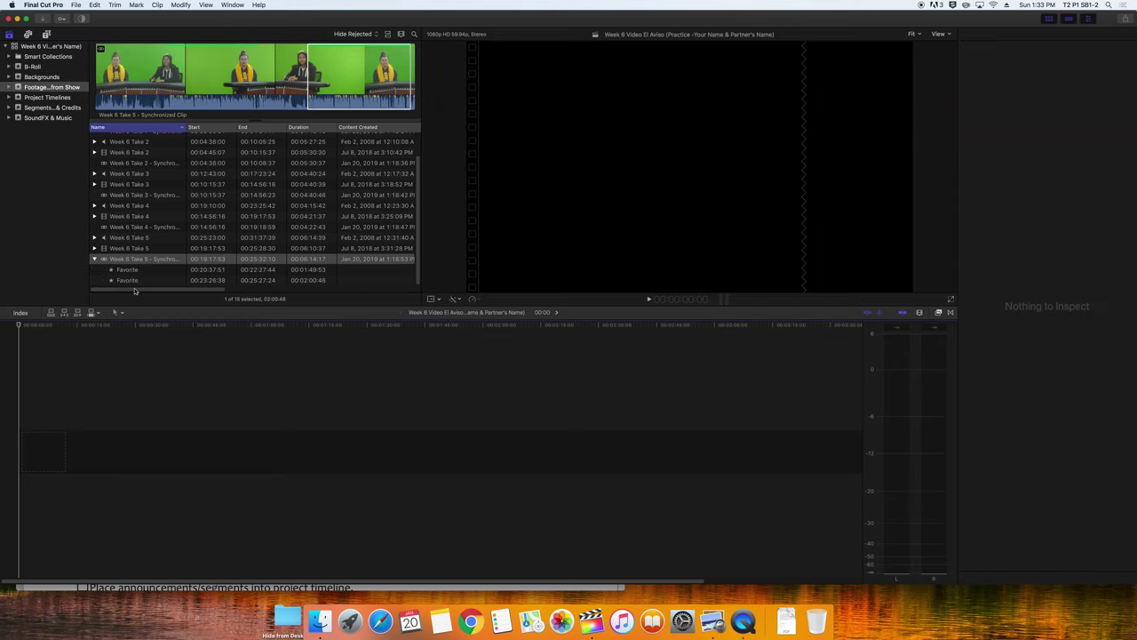
Append both Take 5 favorites to the timeline and play to the join between them
key(e)
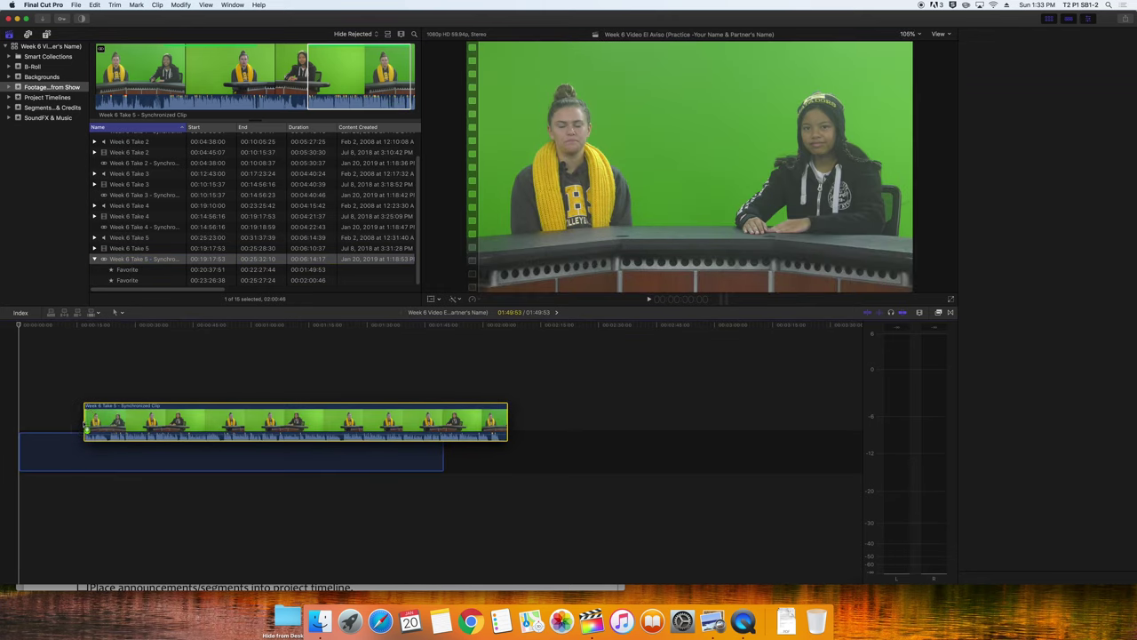
key(e)
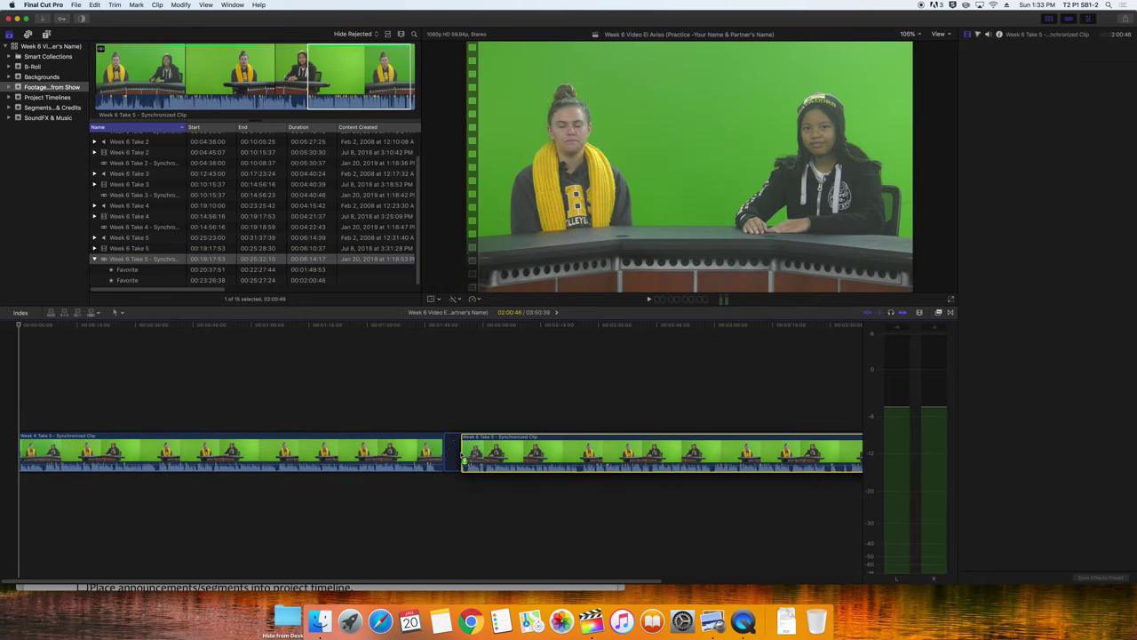
key(space)
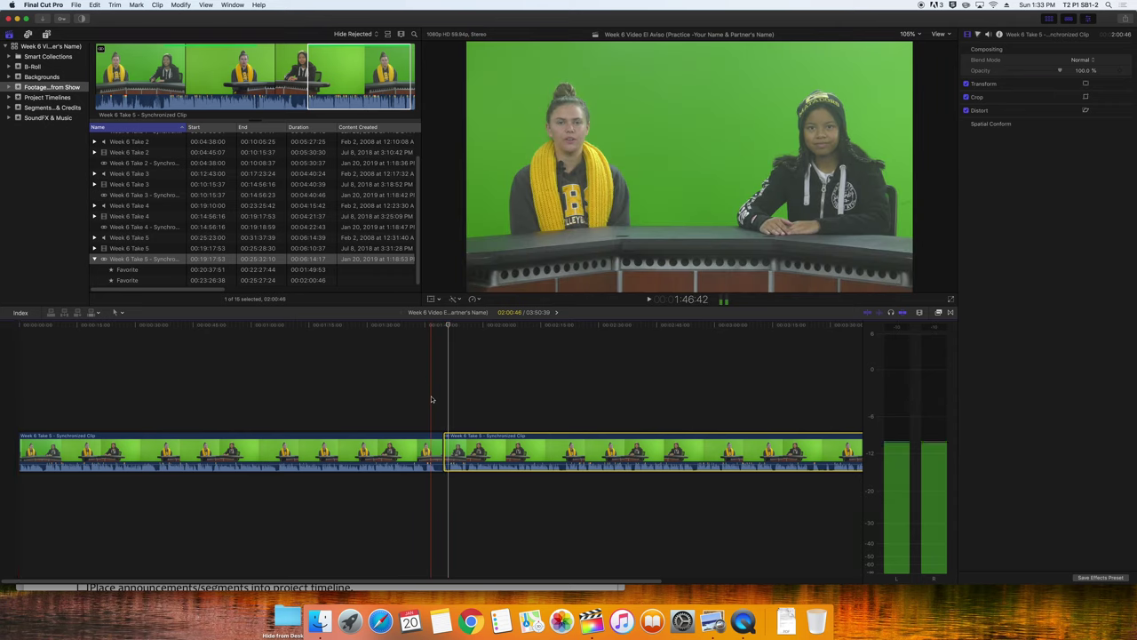
key(space)
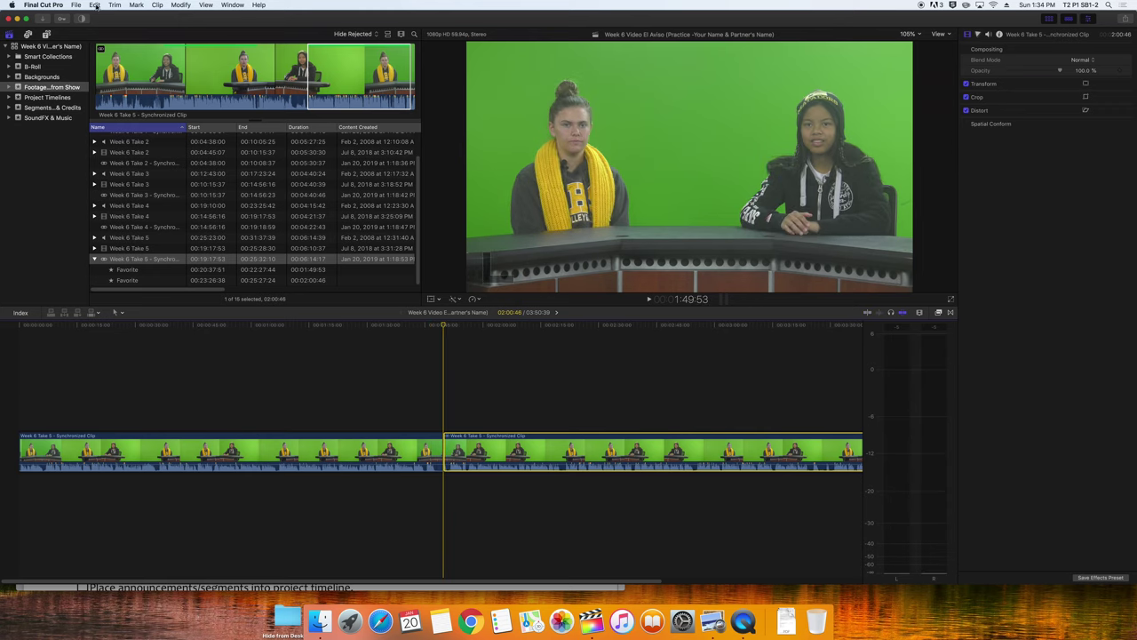
Insert a Placeholder generator at the join, trim its edges, and play back the edit
click(94, 5)
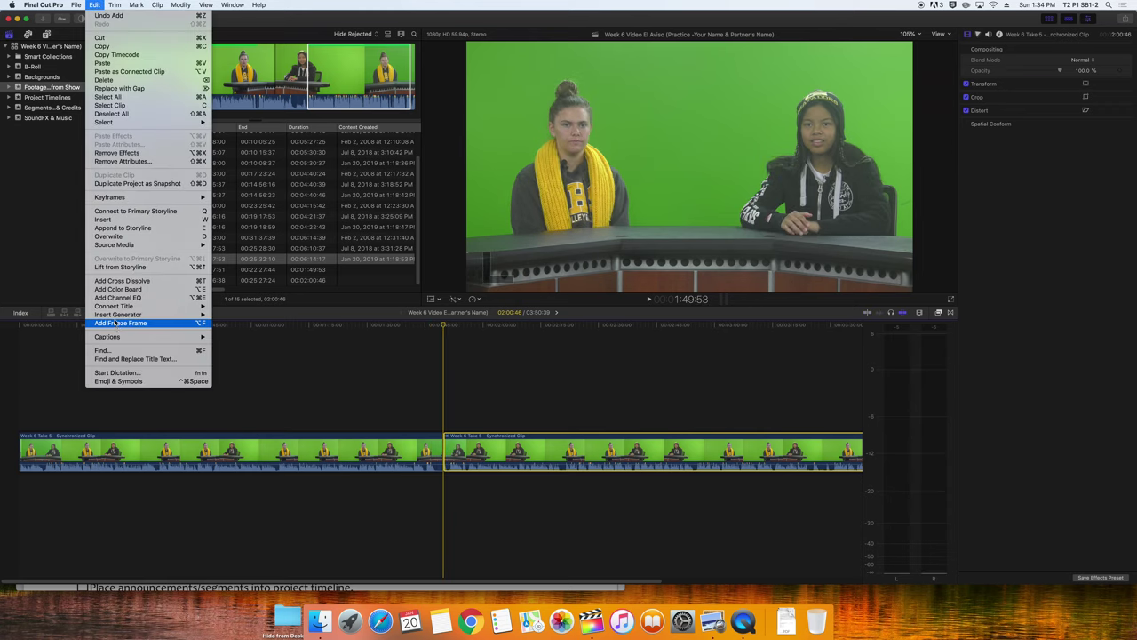
mouse_move(139, 317)
click(238, 315)
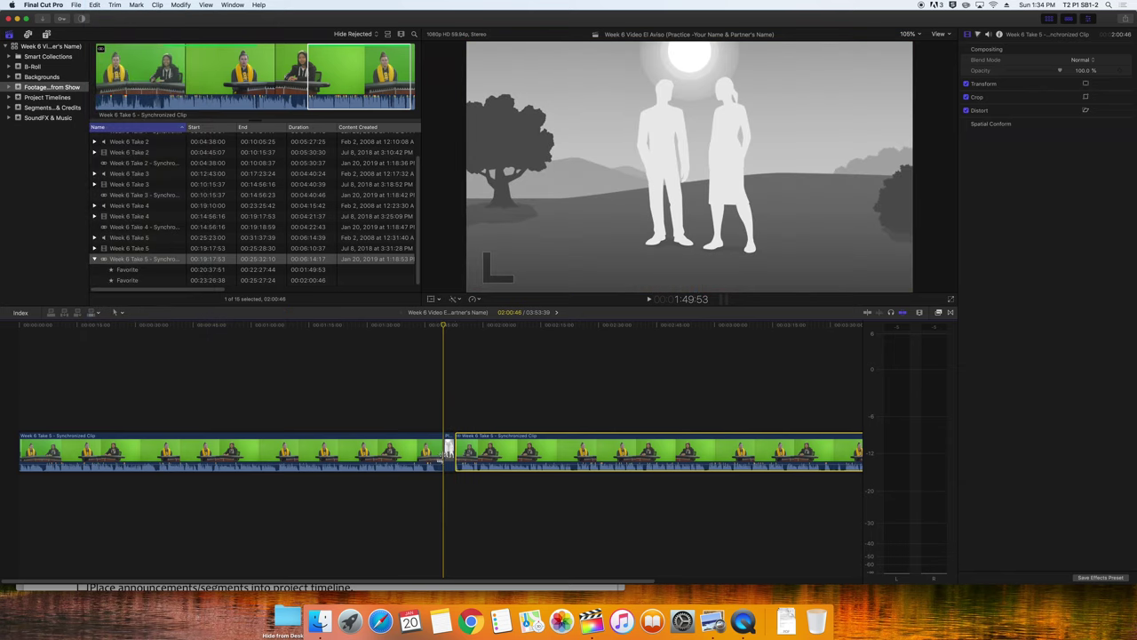
drag(447, 448, 443, 448)
key(super+equal)
key(super+equal)
key(super+equal)
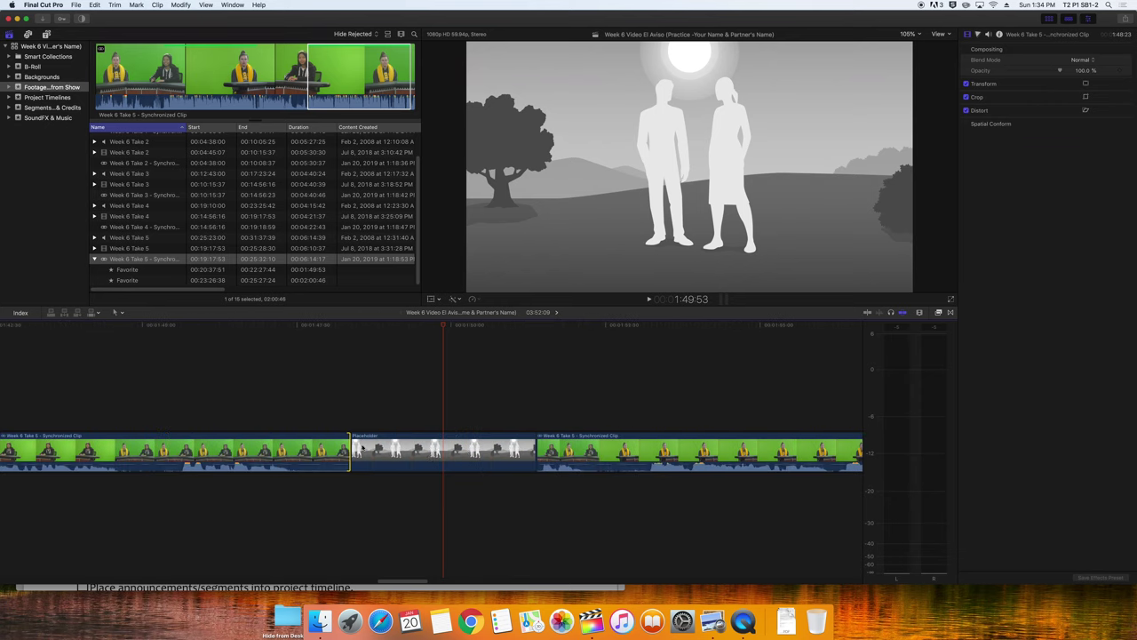
drag(349, 451, 310, 449)
click(233, 325)
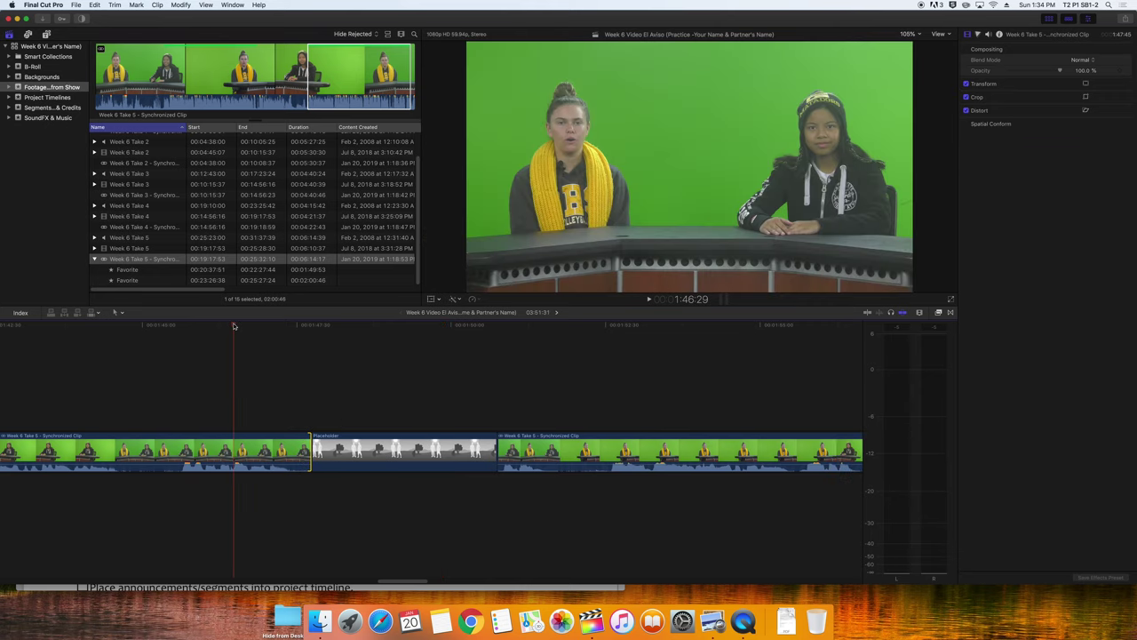
key(space)
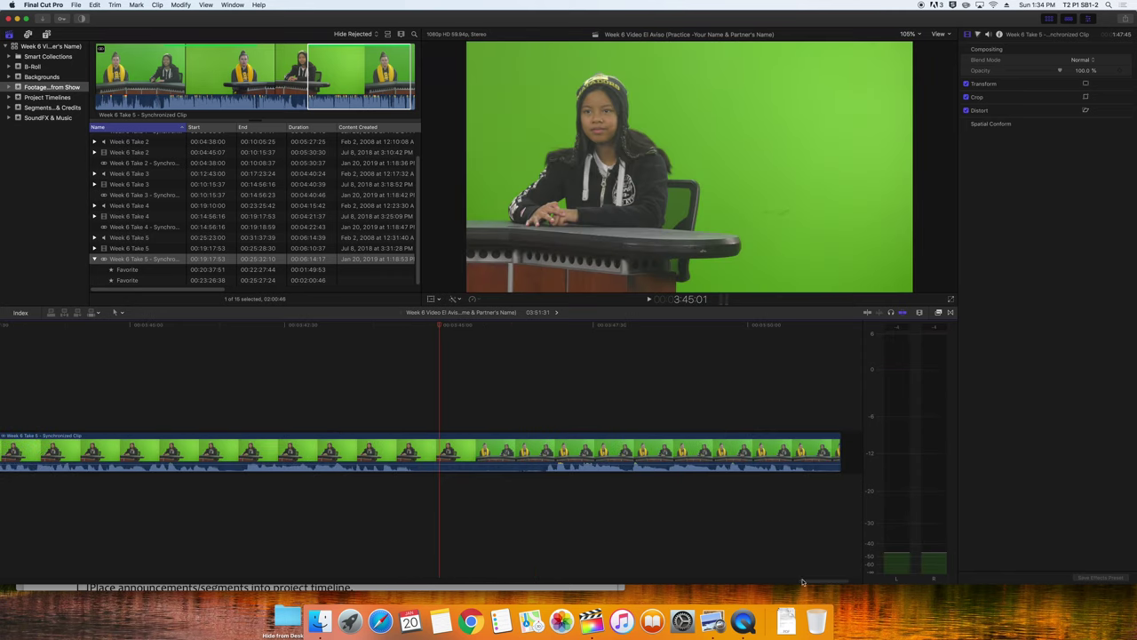
Find the cut point in the second Take 5 clip and blade it with Command-B
scroll(807, 582, left, 15)
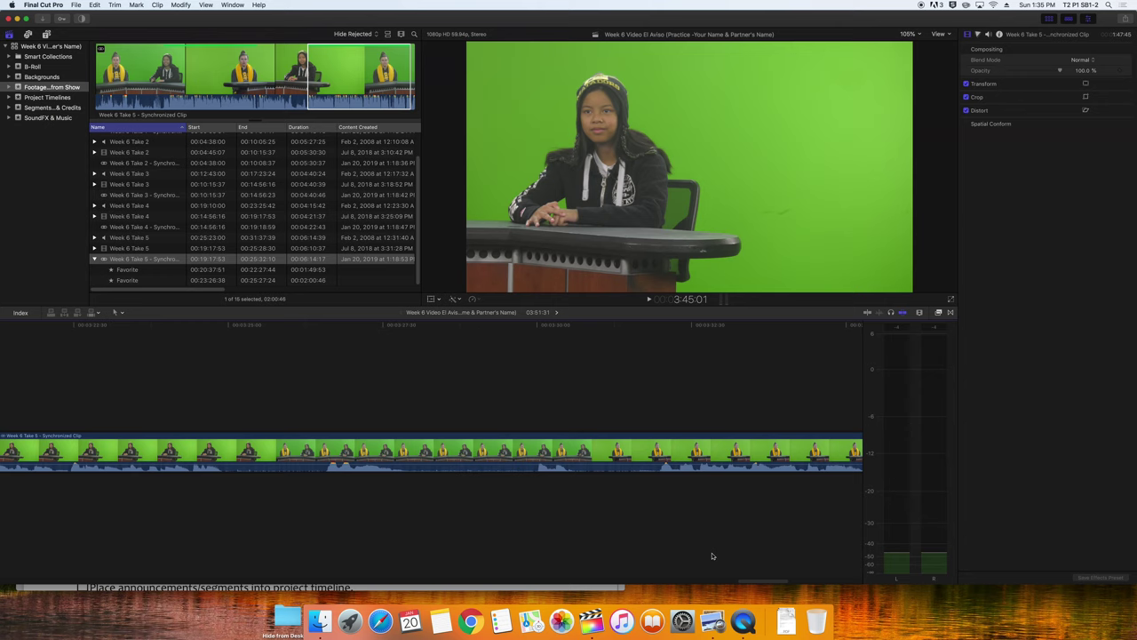
click(178, 328)
key(space)
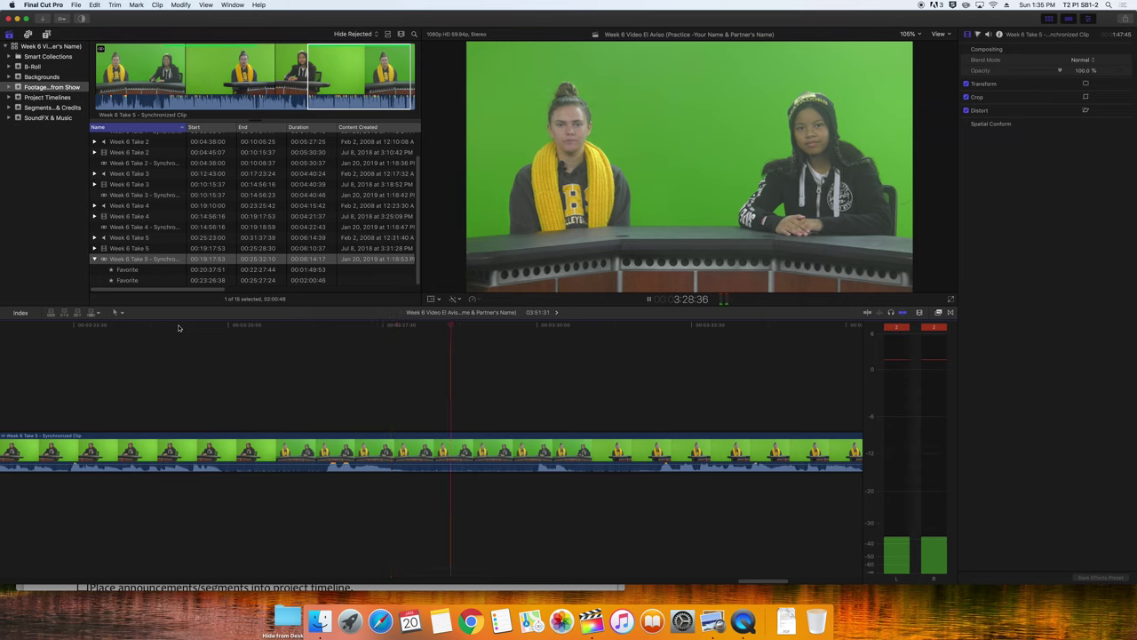
key(space)
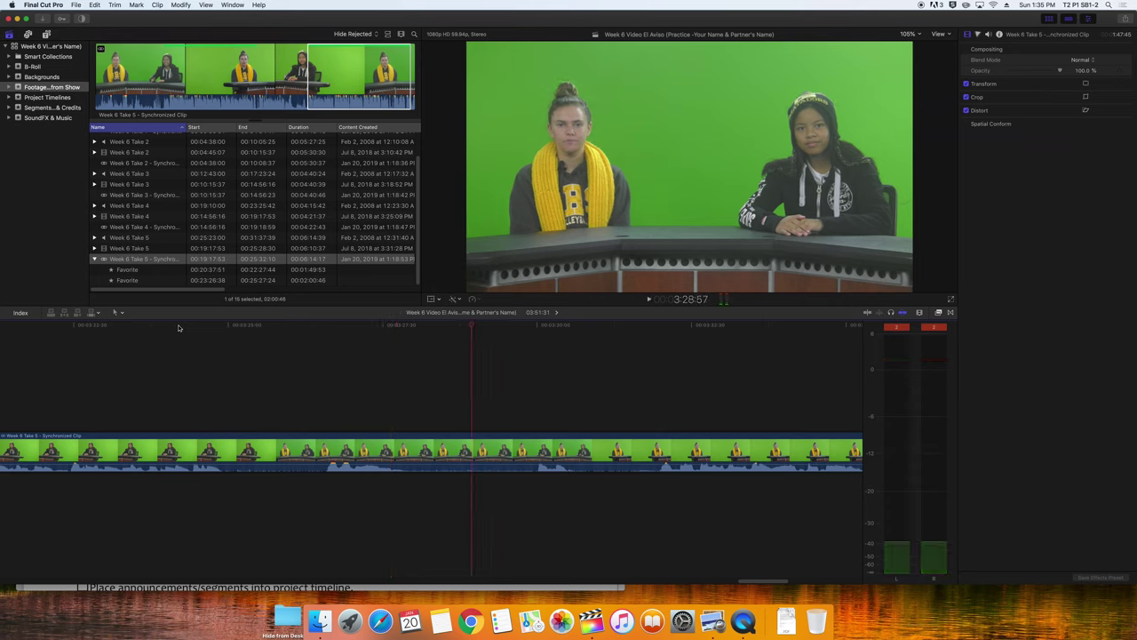
key(super+b)
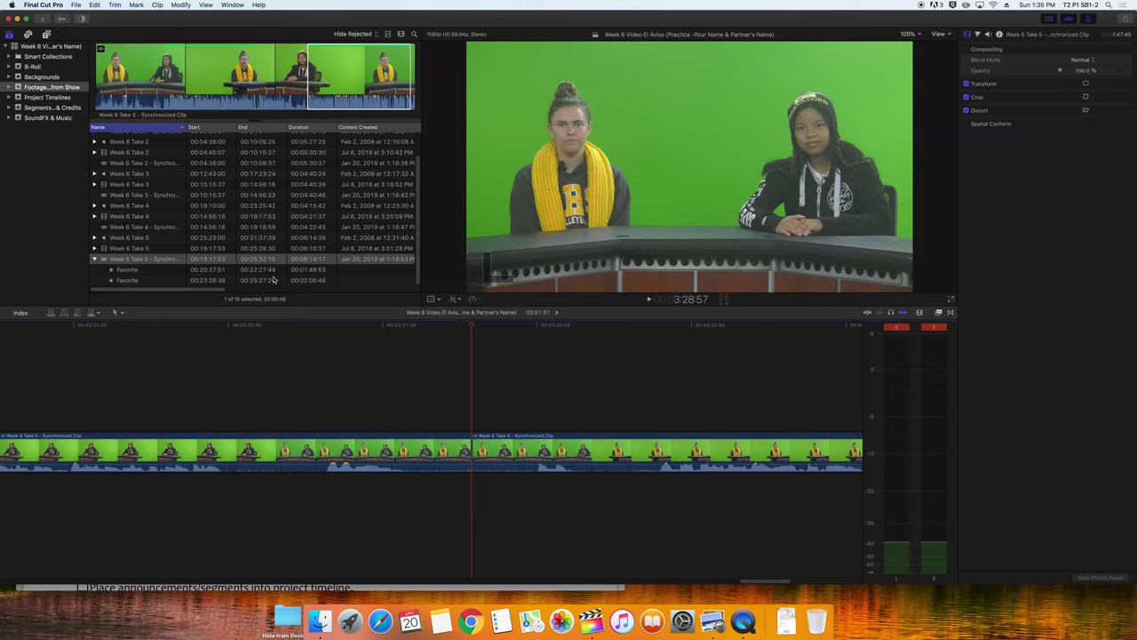
Insert a Placeholder at the blade cut and trim the edges around it
click(94, 6)
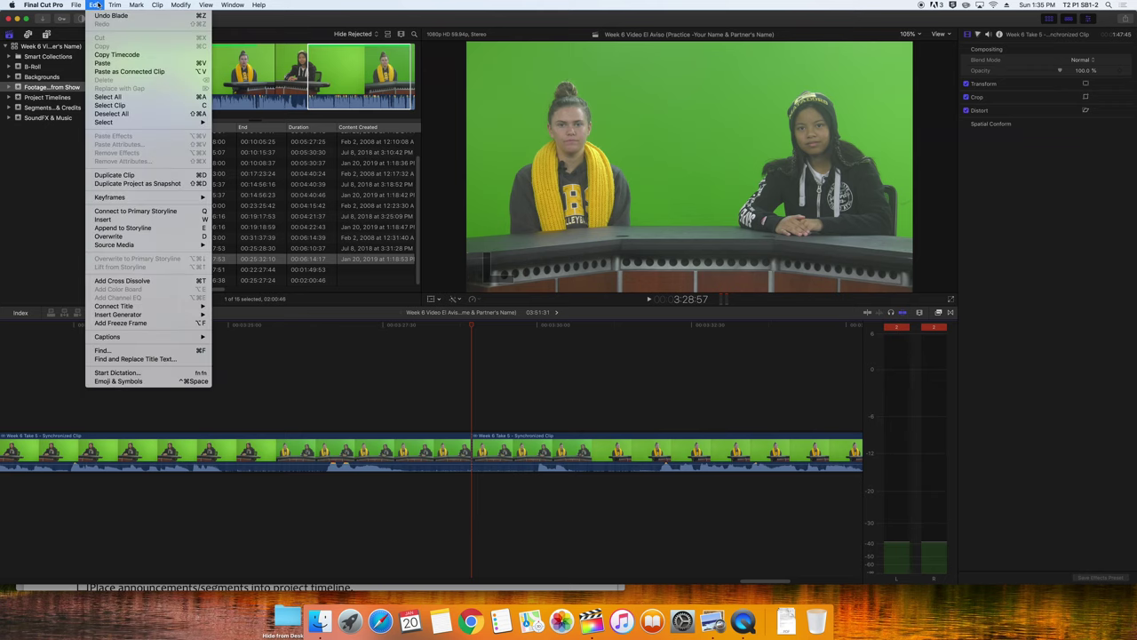
mouse_move(130, 316)
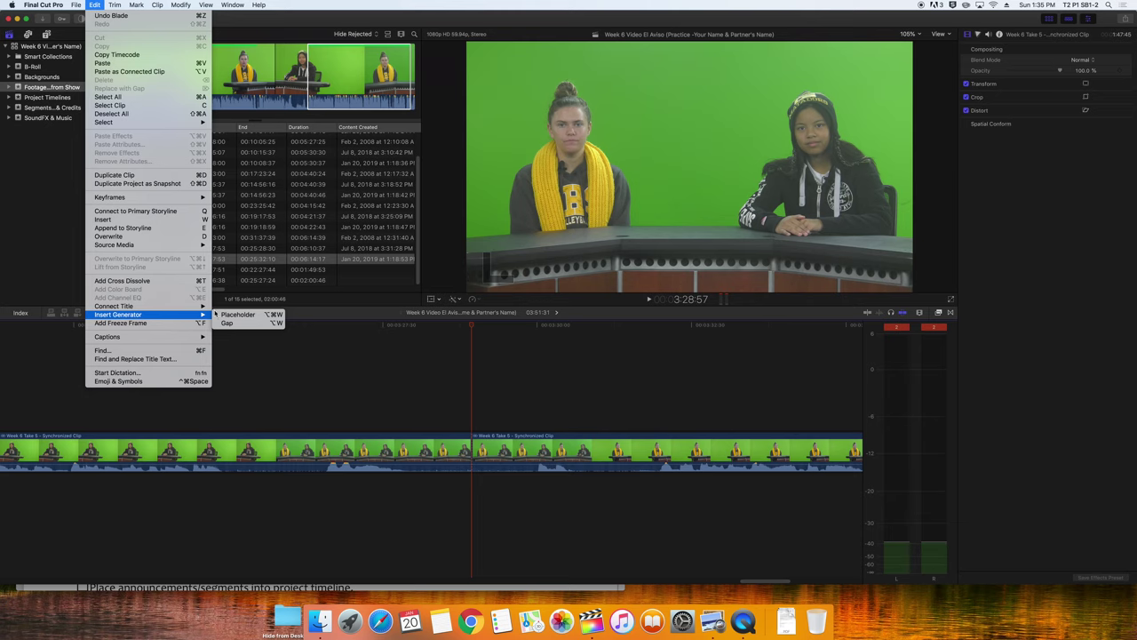
click(238, 316)
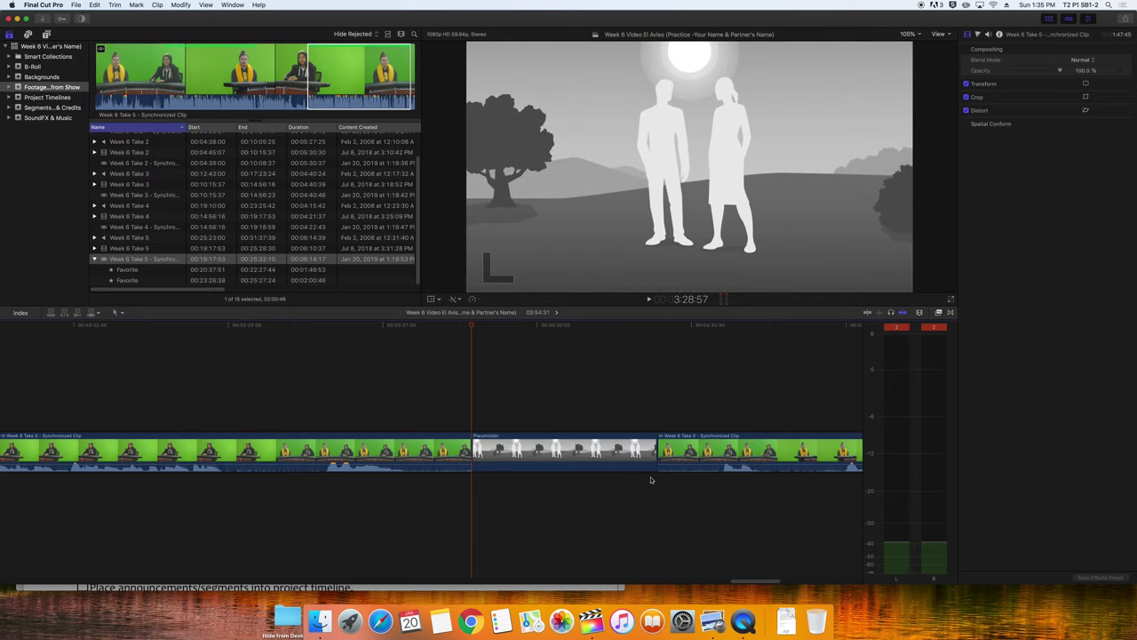
drag(663, 455, 683, 455)
drag(494, 453, 458, 453)
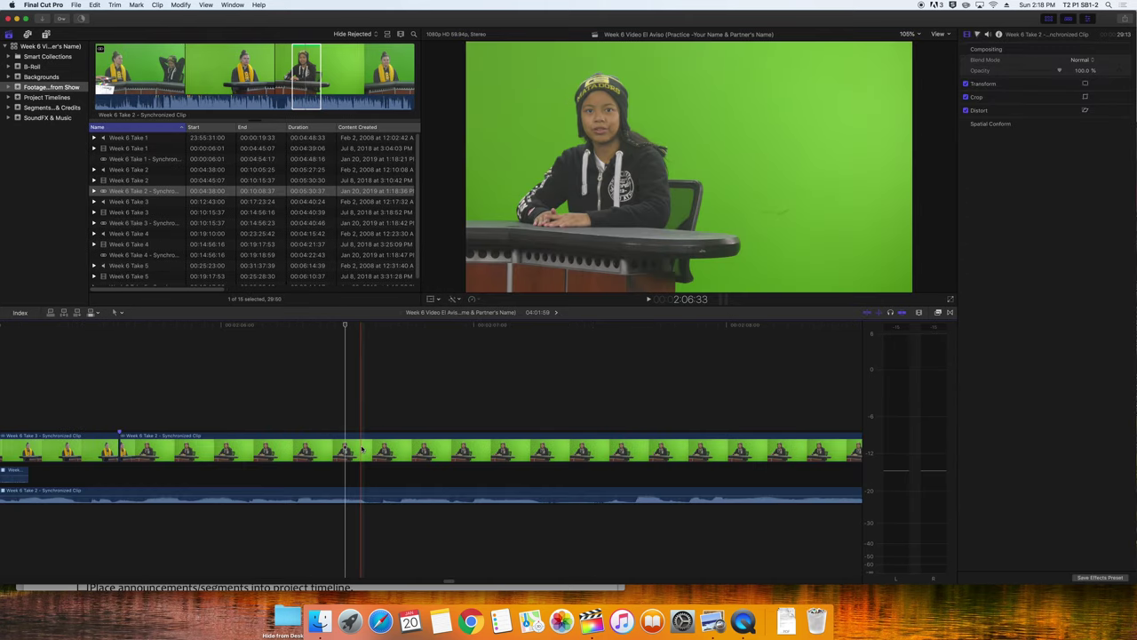
Choose Share > Master File, continue to saving, and start typing the file name 'Lead Ed'
click(1125, 19)
click(1095, 68)
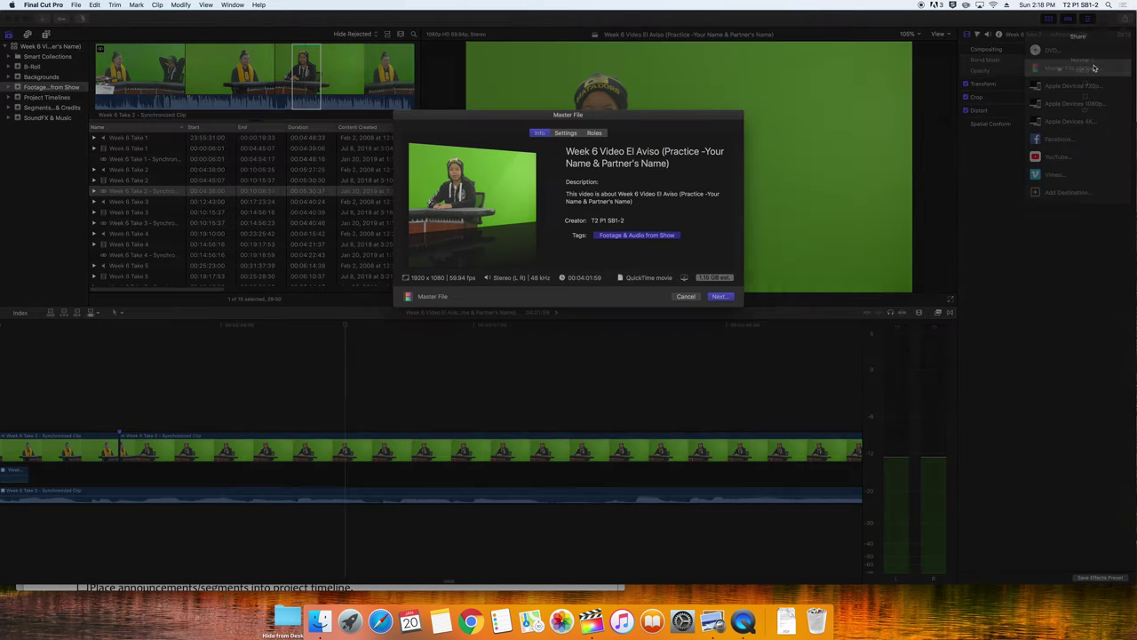
click(719, 294)
text(Lead Editor)
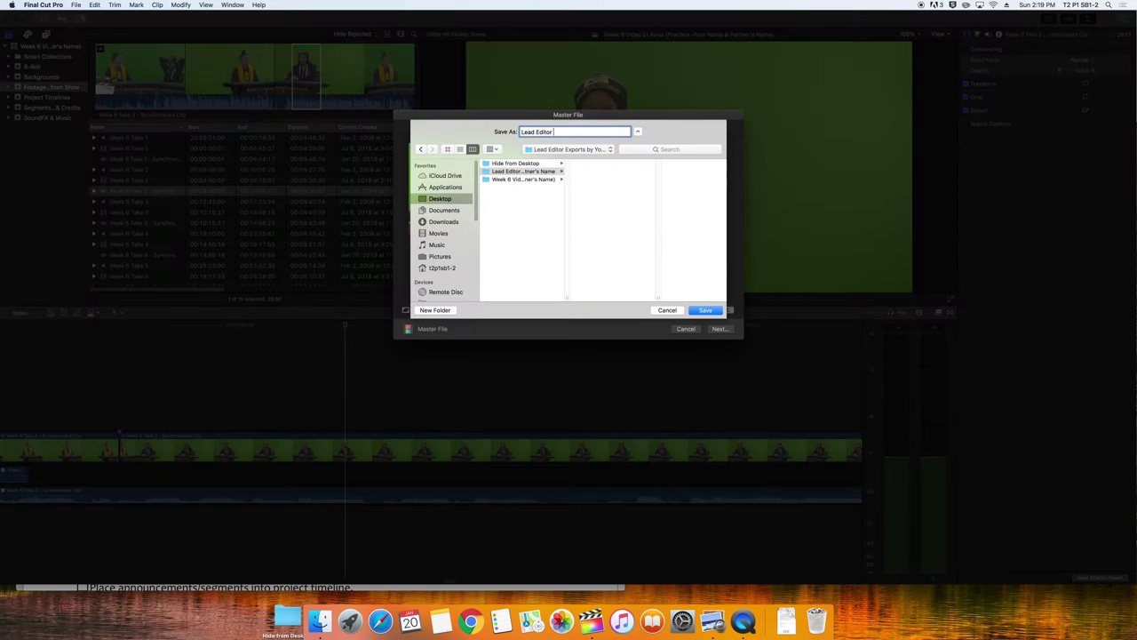